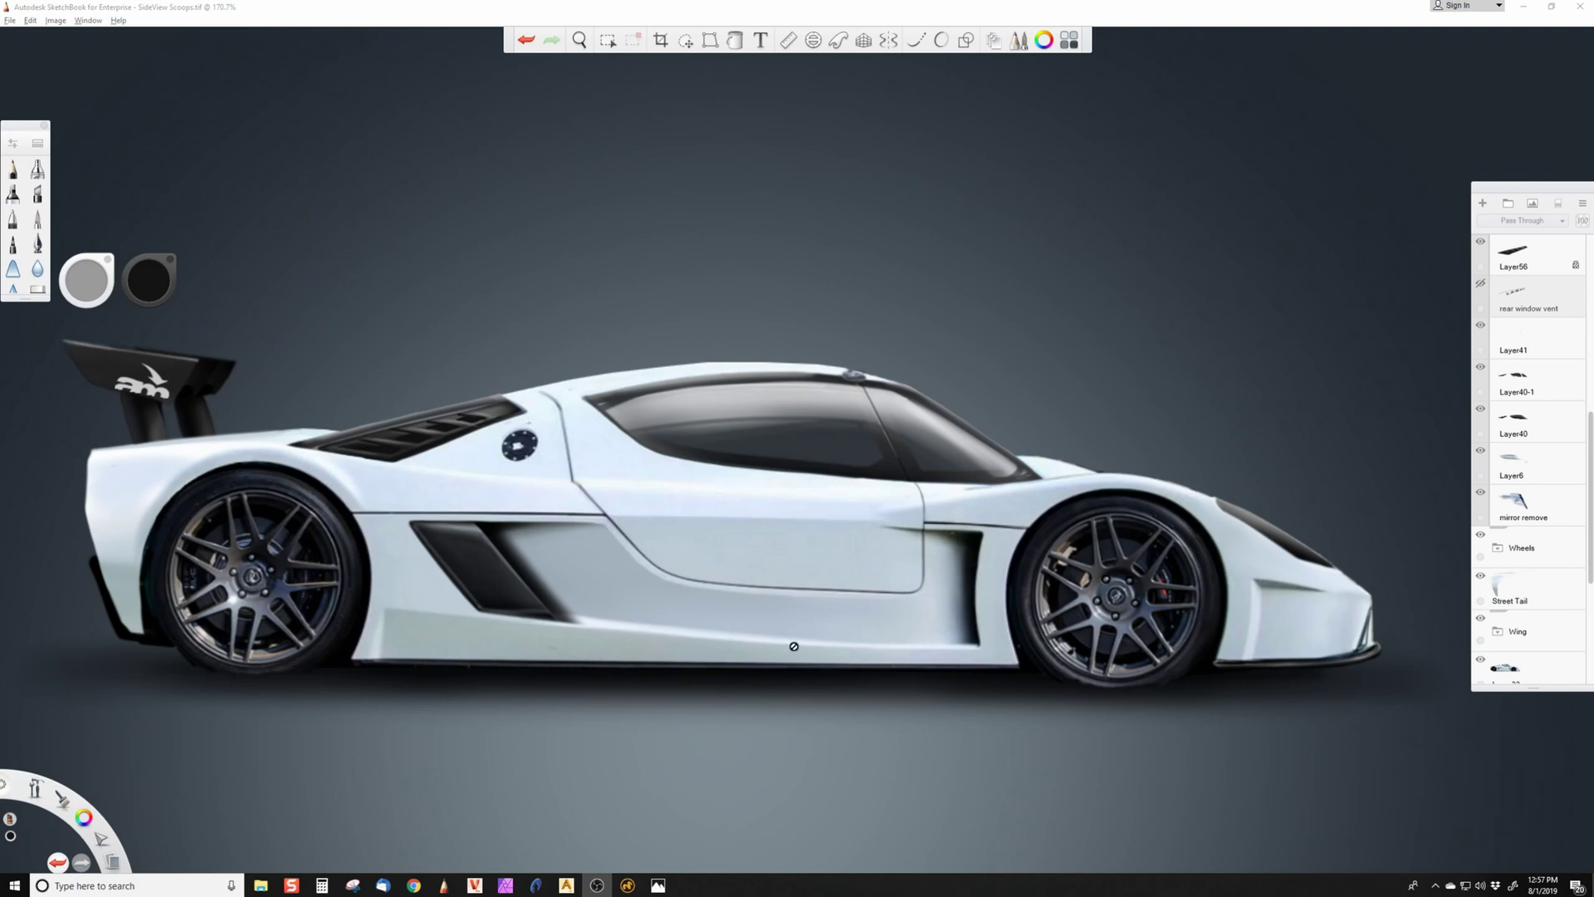
# - Switch to Modo and examine the car model's door, lower side panel and side scoop from several angles
pyautogui.click(626, 885)
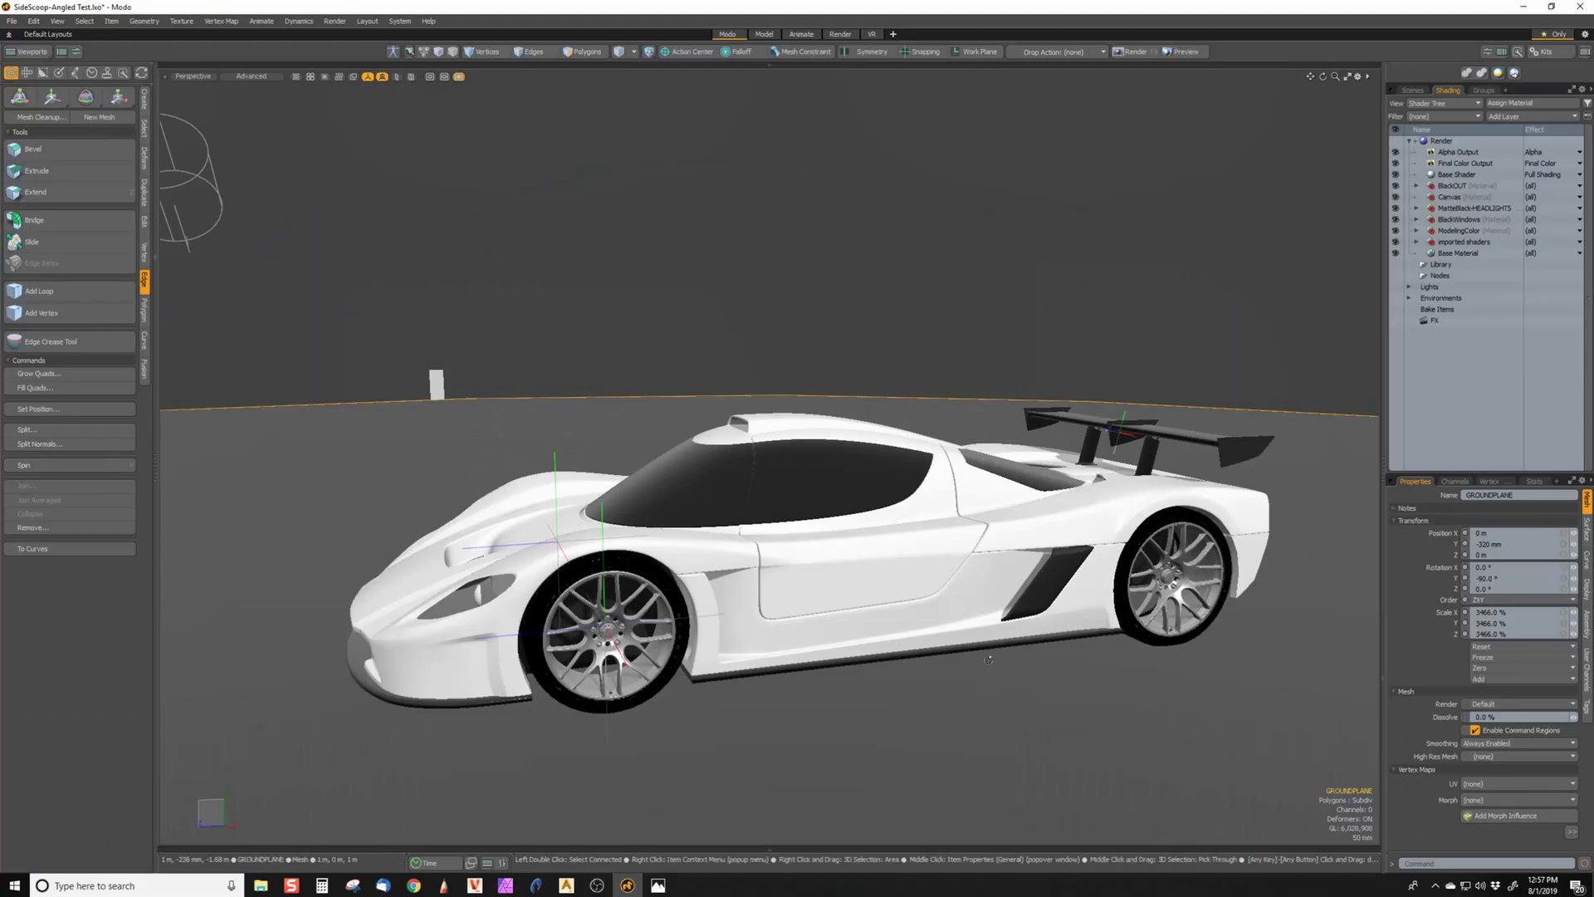
pyautogui.keyDown('alt'); pyautogui.moveTo(841, 723); pyautogui.dragTo(735, 674); pyautogui.keyUp('alt')
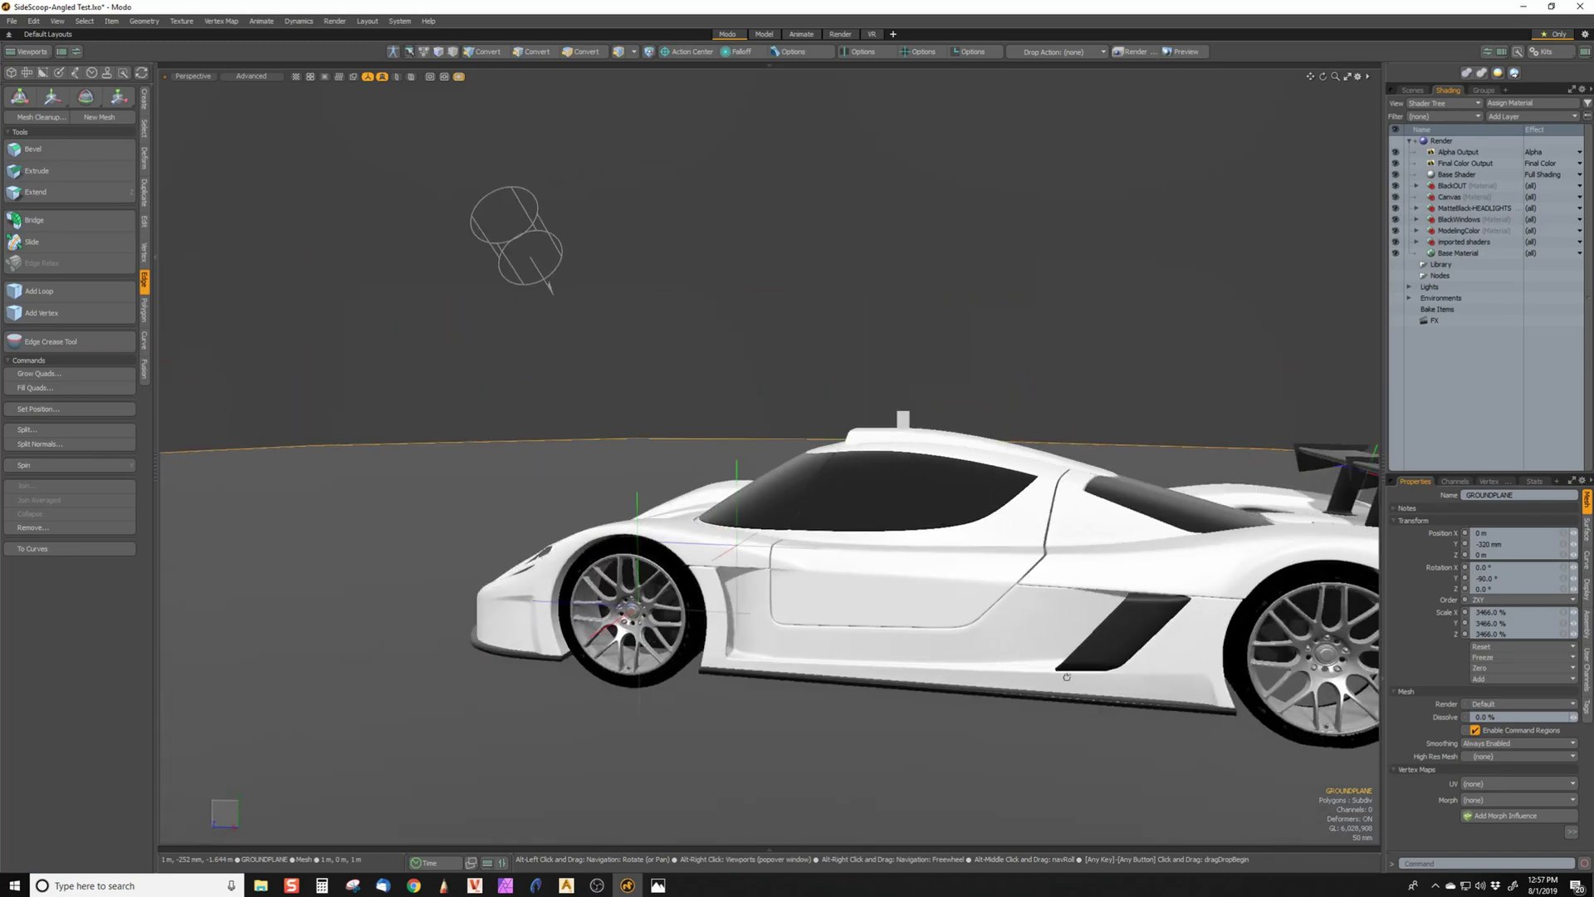
pyautogui.scroll(5, 1121, 670)
pyautogui.keyDown('alt'); pyautogui.moveTo(880, 679); pyautogui.dragTo(723, 630); pyautogui.keyUp('alt')
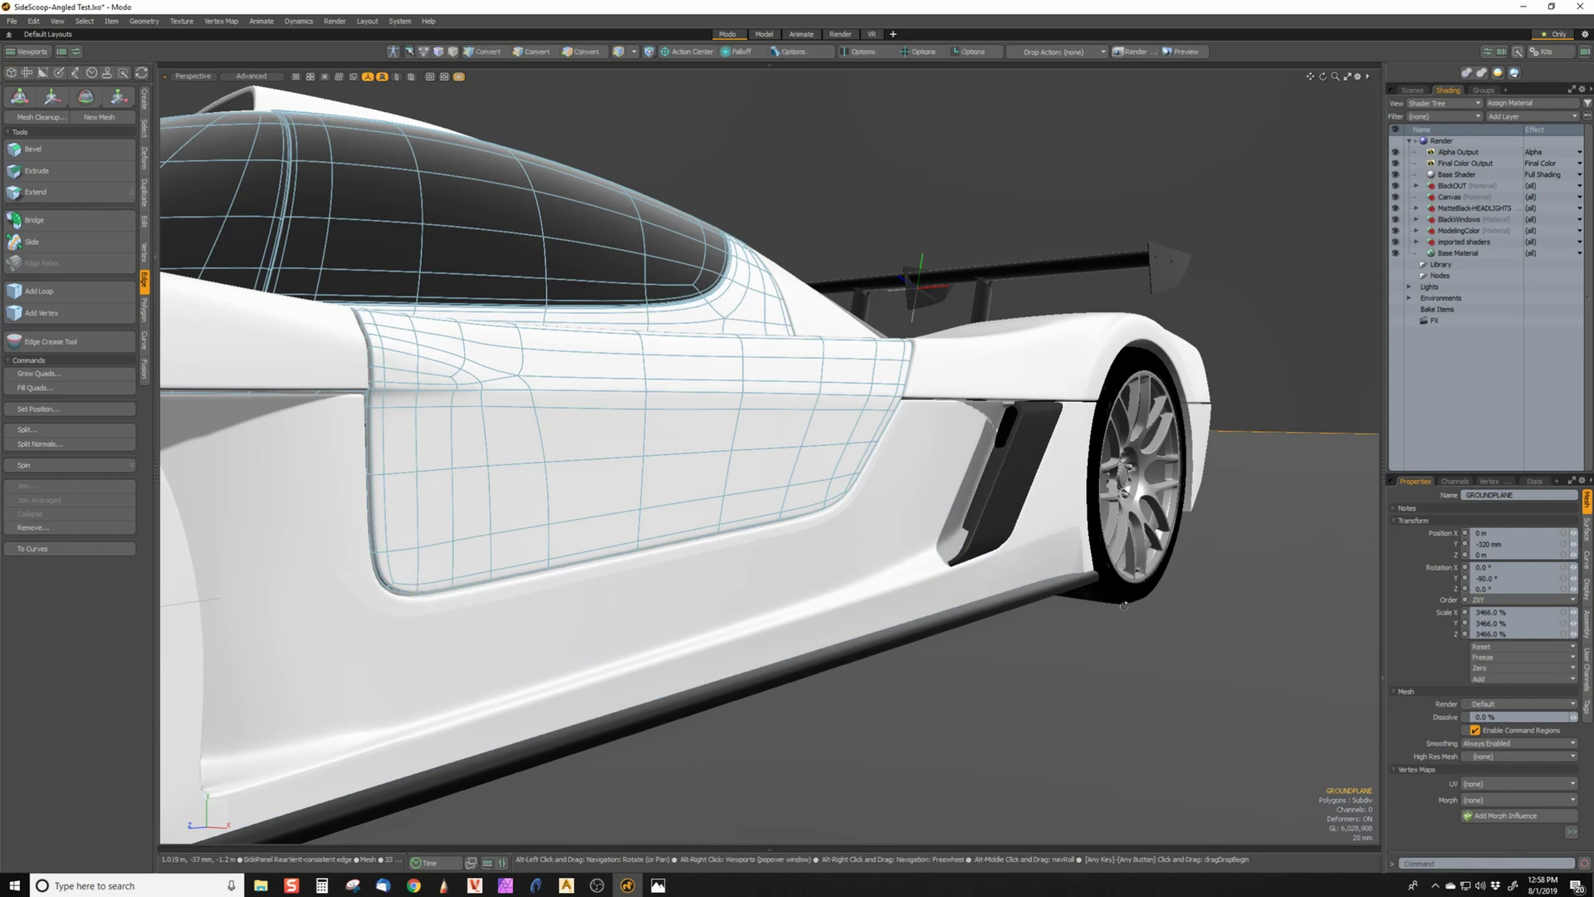
pyautogui.keyDown('alt'); pyautogui.moveTo(665, 618); pyautogui.dragTo(995, 662); pyautogui.keyUp('alt')
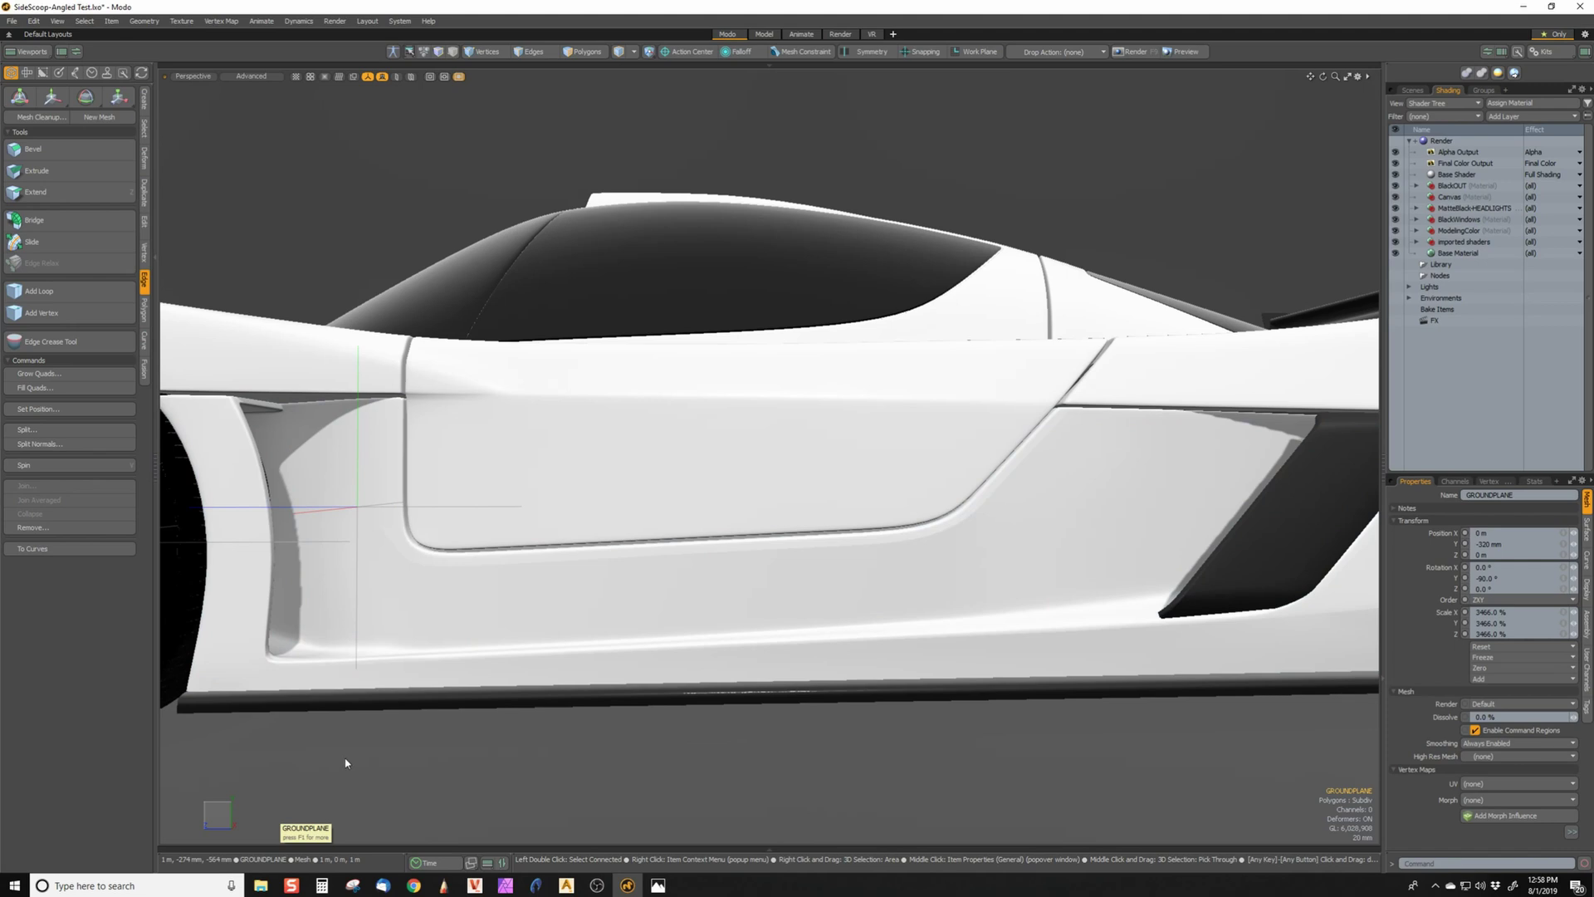
# - Switch to Alias, place a primitive cube in the empty scene and frame it in perspective
pyautogui.click(657, 885)
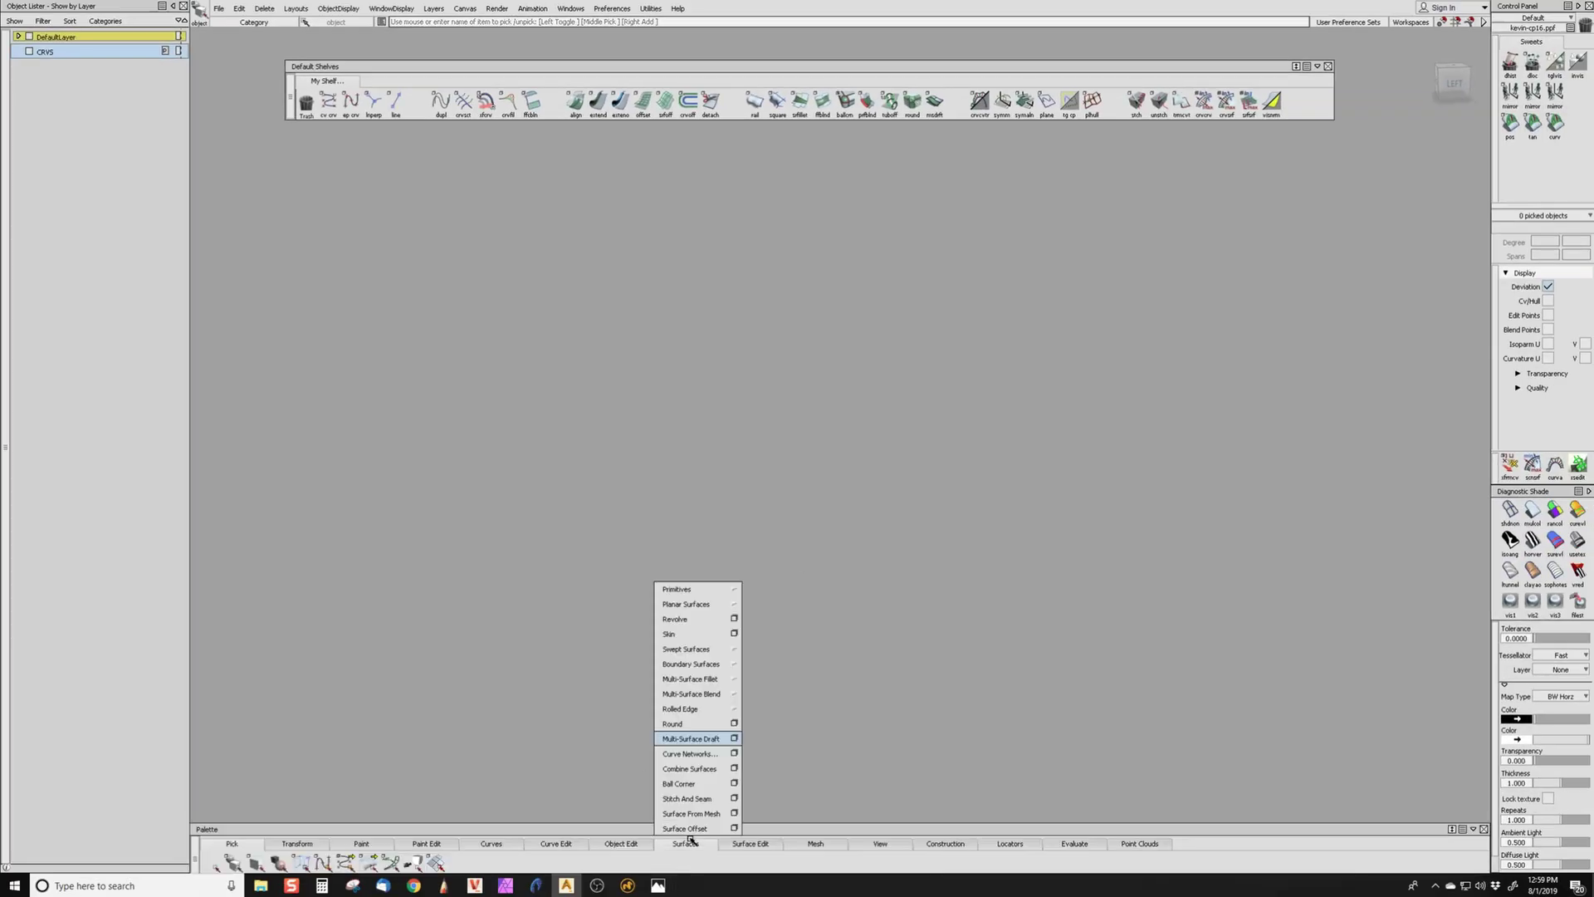
pyautogui.moveTo(714, 589)
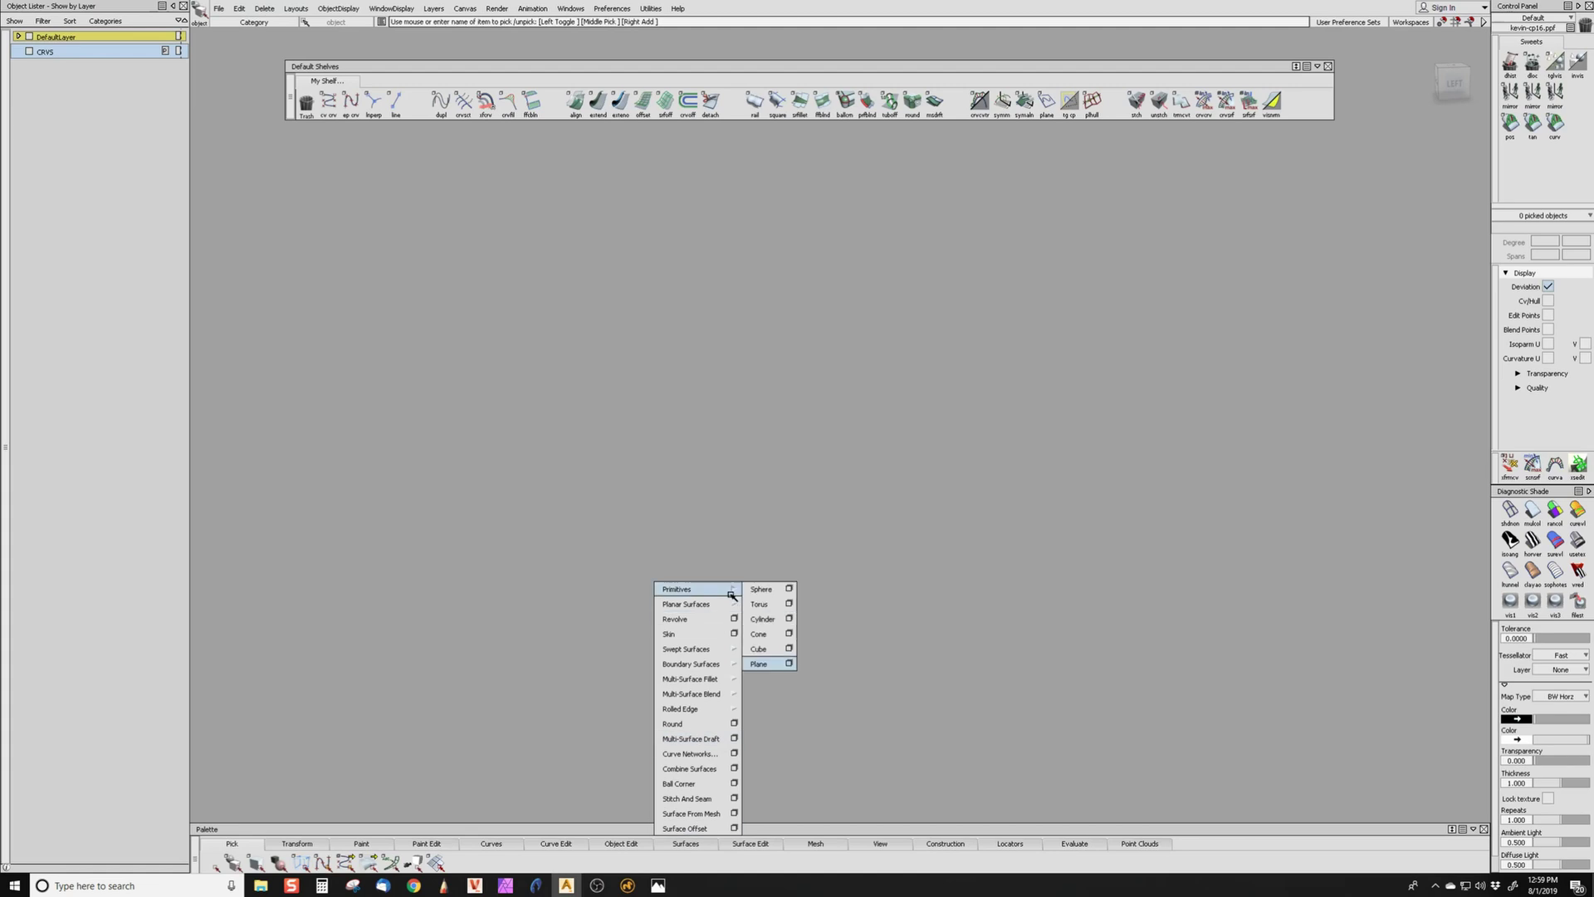
pyautogui.click(772, 649)
pyautogui.click(753, 462)
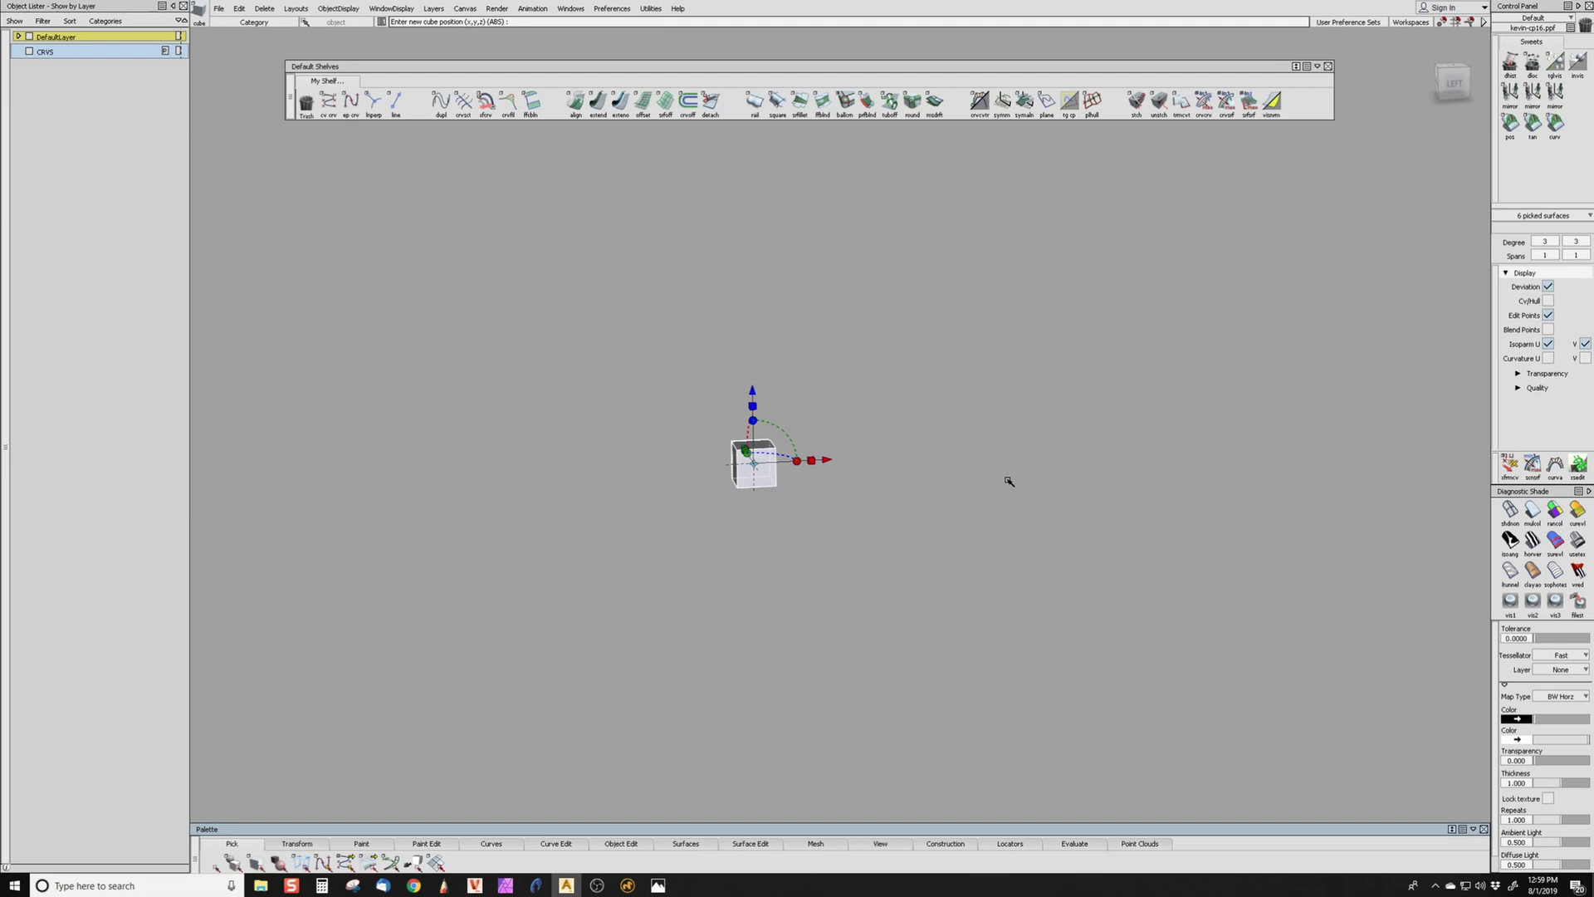
pyautogui.hotkey('ctrl', 'l')
pyautogui.keyDown('alt'); pyautogui.keyDown('shift'); pyautogui.moveTo(1007, 481); pyautogui.dragTo(814, 488); pyautogui.keyUp('shift'); pyautogui.keyUp('alt')
pyautogui.keyDown('alt'); pyautogui.keyDown('shift'); pyautogui.moveTo(830, 490); pyautogui.dragTo(577, 573, button='right'); pyautogui.keyUp('shift'); pyautogui.keyUp('alt')
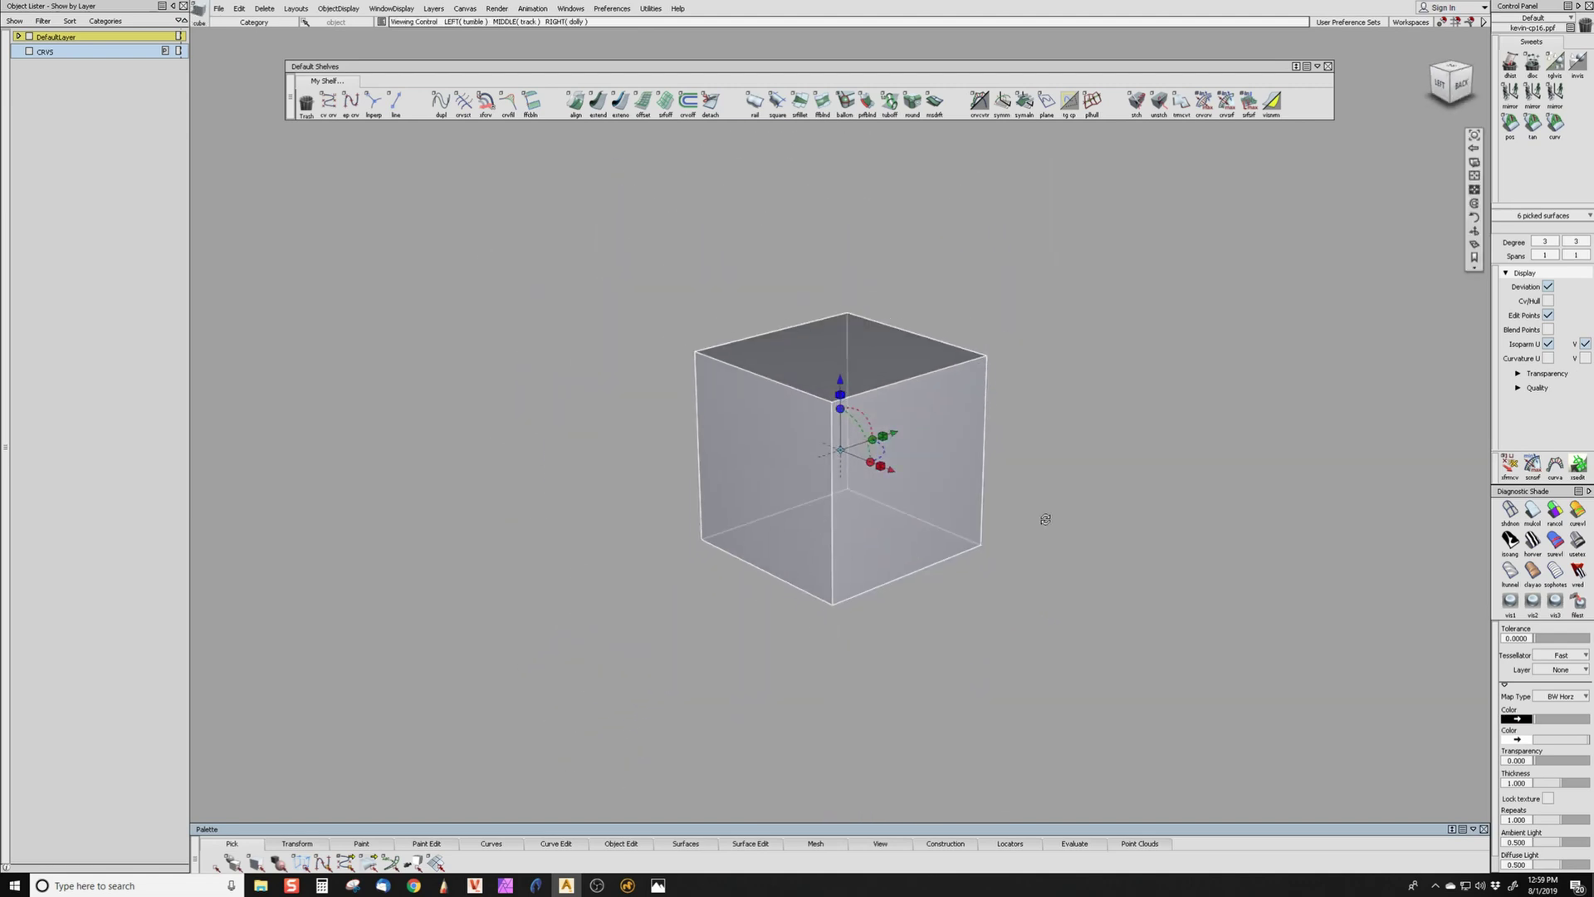
pyautogui.keyDown('alt'); pyautogui.keyDown('shift'); pyautogui.moveTo(1045, 519); pyautogui.dragTo(915, 568); pyautogui.keyUp('shift'); pyautogui.keyUp('alt')
pyautogui.keyDown('ctrl'); pyautogui.keyDown('shift'); pyautogui.moveTo(886, 655); pyautogui.dragTo(861, 470); pyautogui.keyUp('shift'); pyautogui.keyUp('ctrl')
pyautogui.keyDown('ctrl'); pyautogui.keyDown('shift'); pyautogui.moveTo(787, 347); pyautogui.dragTo(927, 455); pyautogui.keyUp('shift'); pyautogui.keyUp('ctrl')
pyautogui.moveTo(881, 379); pyautogui.dragTo(1080, 465)
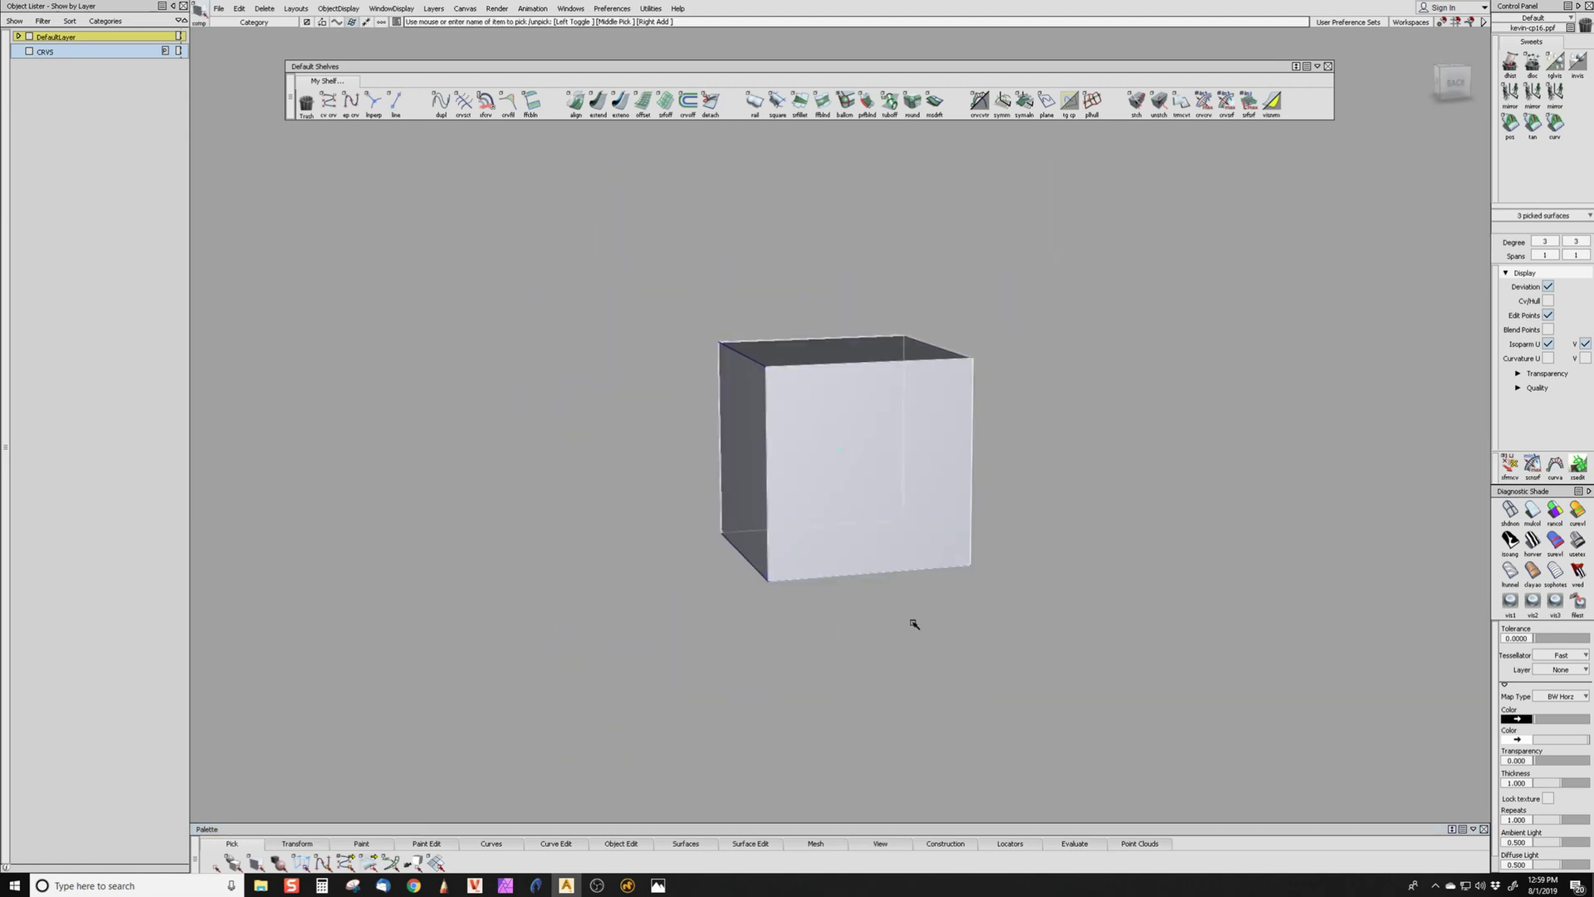
pyautogui.keyDown('alt'); pyautogui.keyDown('shift'); pyautogui.moveTo(914, 624); pyautogui.dragTo(1032, 594); pyautogui.keyUp('shift'); pyautogui.keyUp('alt')
pyautogui.keyDown('alt'); pyautogui.keyDown('shift'); pyautogui.moveTo(942, 656); pyautogui.dragTo(900, 462); pyautogui.keyUp('shift'); pyautogui.keyUp('alt')
pyautogui.click(919, 542)
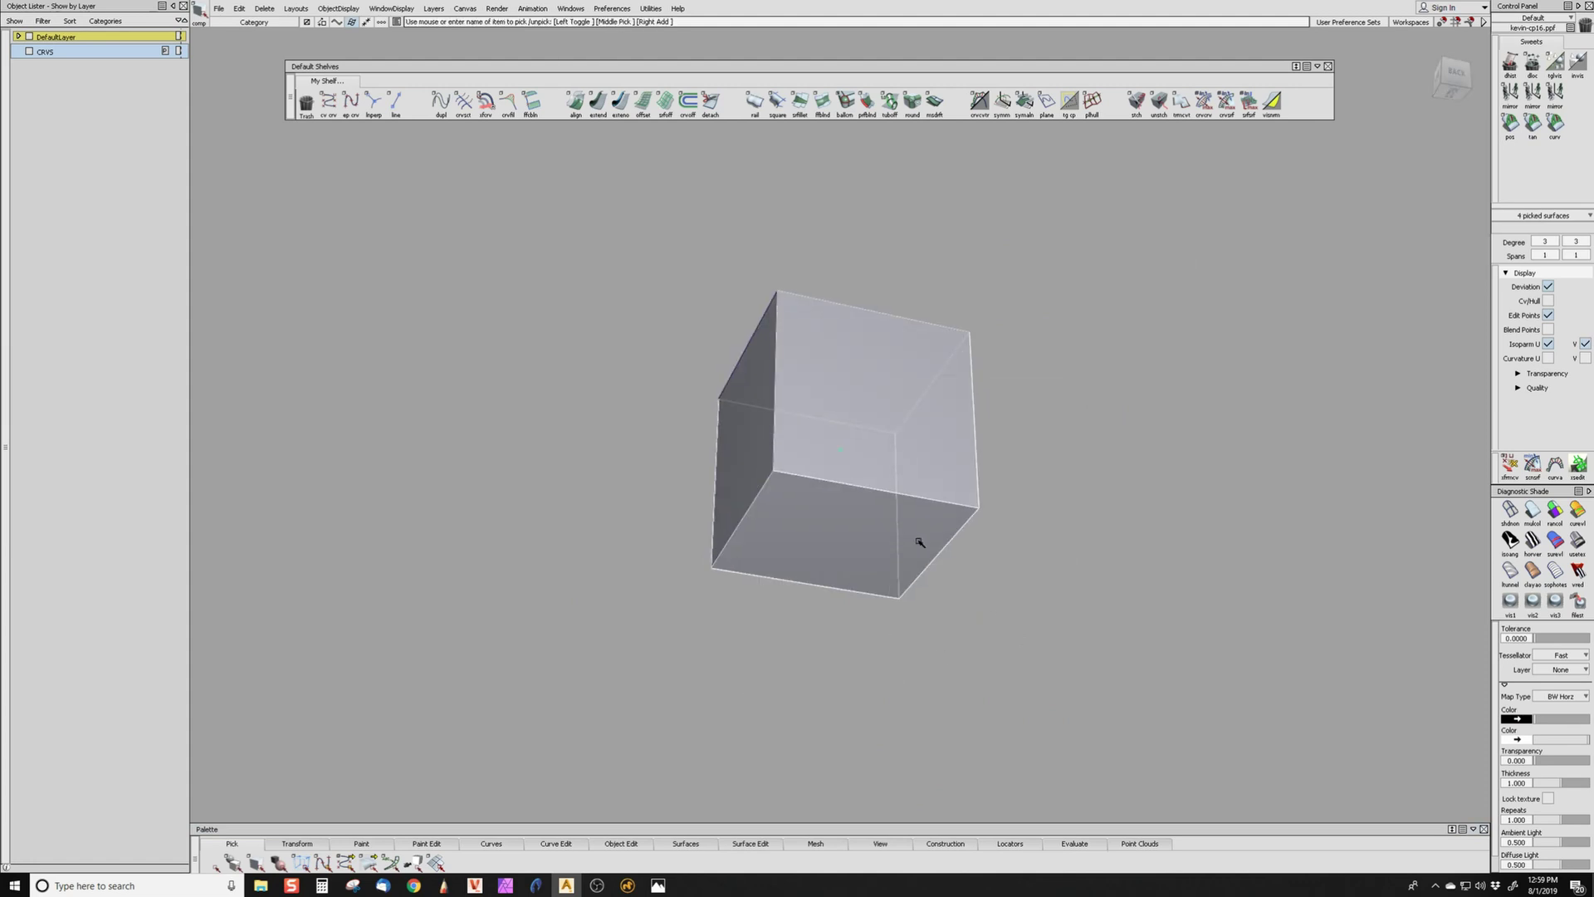
pyautogui.press('Delete')
pyautogui.click(733, 486)
pyautogui.hotkey('ctrl', 'z')
# - Pick only the cube's horizontal face and one adjoining vertical face, and copy and paste them in place
pyautogui.moveTo(822, 486)
pyautogui.keyDown('alt'); pyautogui.keyDown('shift'); pyautogui.mouseDown()
pyautogui.moveTo(809, 565)
pyautogui.moveTo(739, 647)
pyautogui.mouseUp(); pyautogui.keyUp('shift'); pyautogui.keyUp('alt')
pyautogui.keyDown('ctrl'); pyautogui.keyDown('shift'); pyautogui.moveTo(733, 658); pyautogui.dragTo(737, 565); pyautogui.keyUp('shift'); pyautogui.keyUp('ctrl')
pyautogui.moveTo(749, 482); pyautogui.dragTo(765, 503)
pyautogui.click(855, 541)
pyautogui.keyDown('alt'); pyautogui.keyDown('shift'); pyautogui.moveTo(1027, 521); pyautogui.dragTo(973, 652); pyautogui.keyUp('shift'); pyautogui.keyUp('alt')
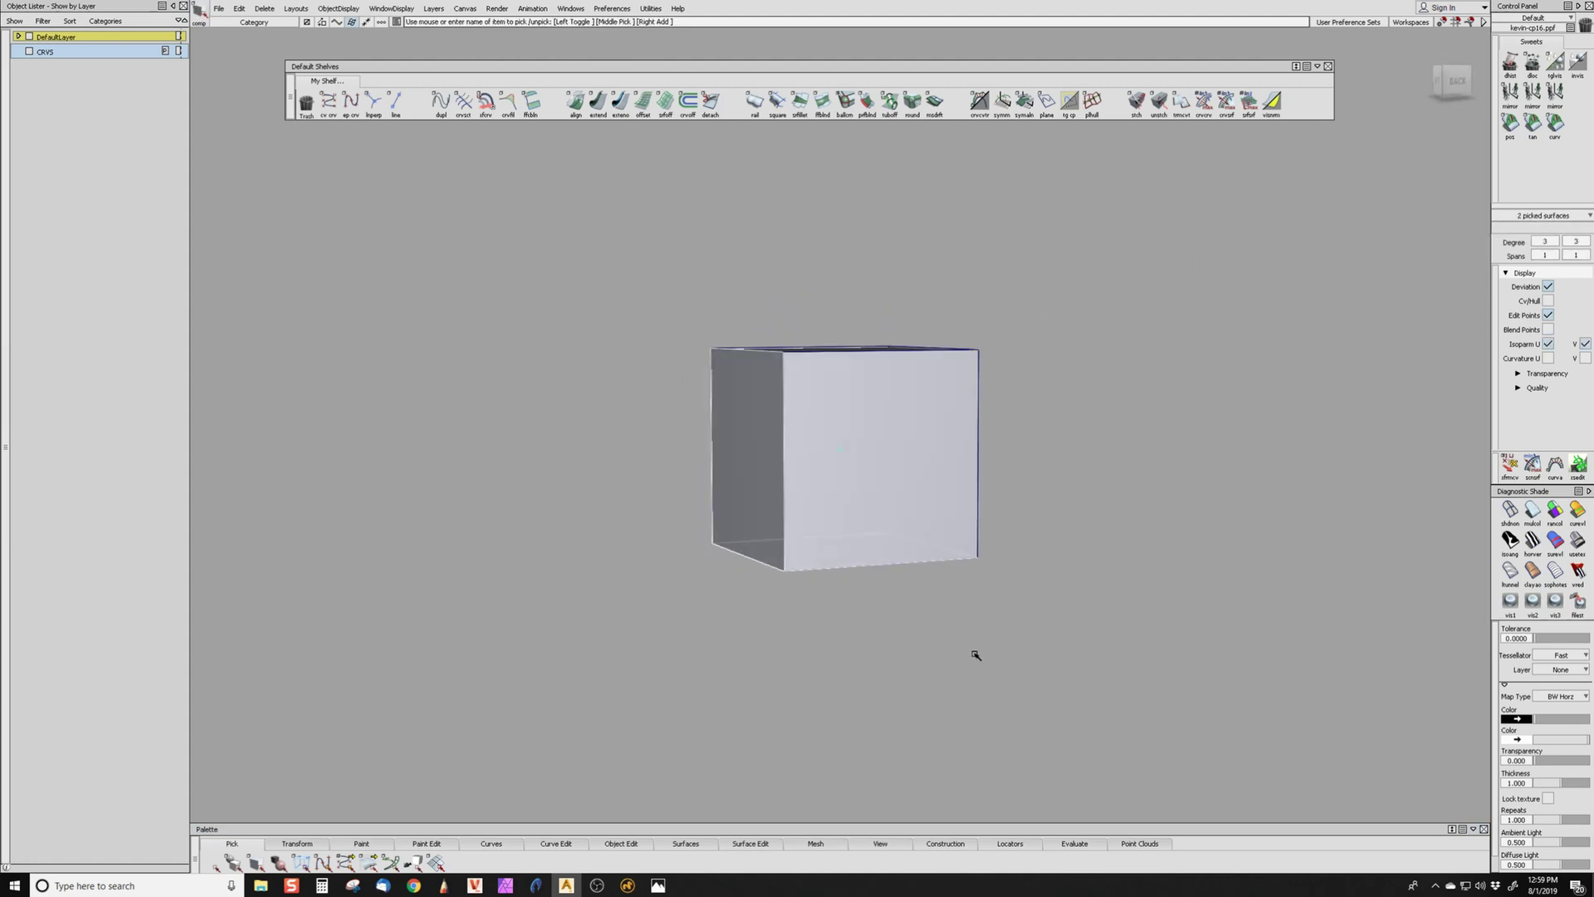
pyautogui.hotkey('ctrl', 'c')
pyautogui.hotkey('ctrl', 'v')
pyautogui.click(797, 715)
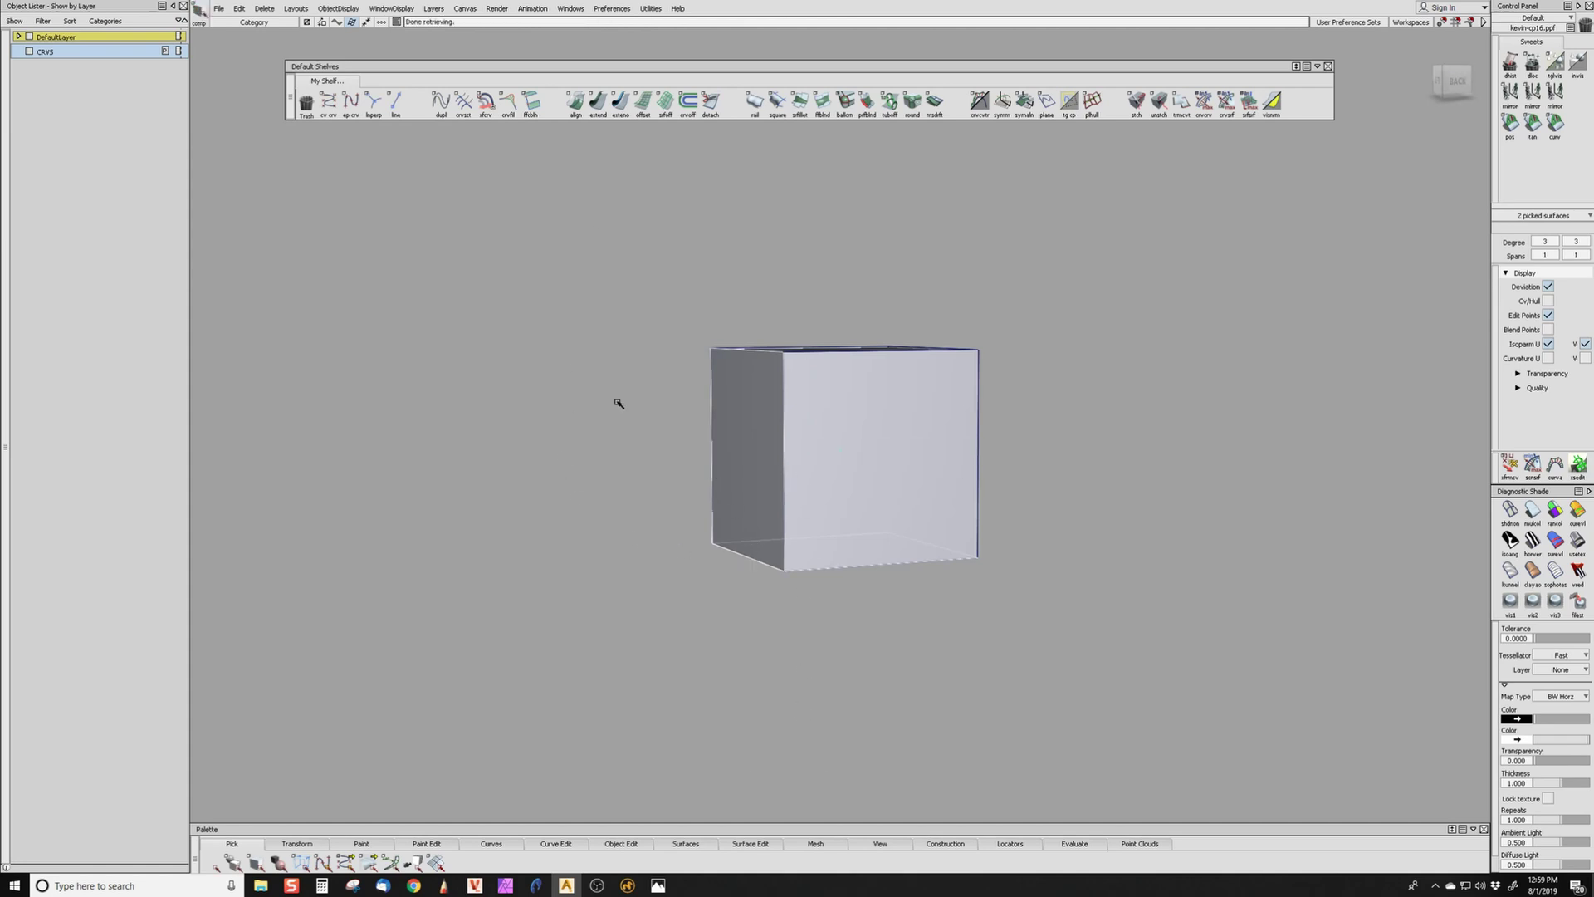
# - Move the picked pair of faces straight up along Z by about 113 units, above the cube
pyautogui.keyDown('alt'); pyautogui.keyDown('shift'); pyautogui.moveTo(715, 686); pyautogui.dragTo(719, 676); pyautogui.keyUp('shift'); pyautogui.keyUp('alt')
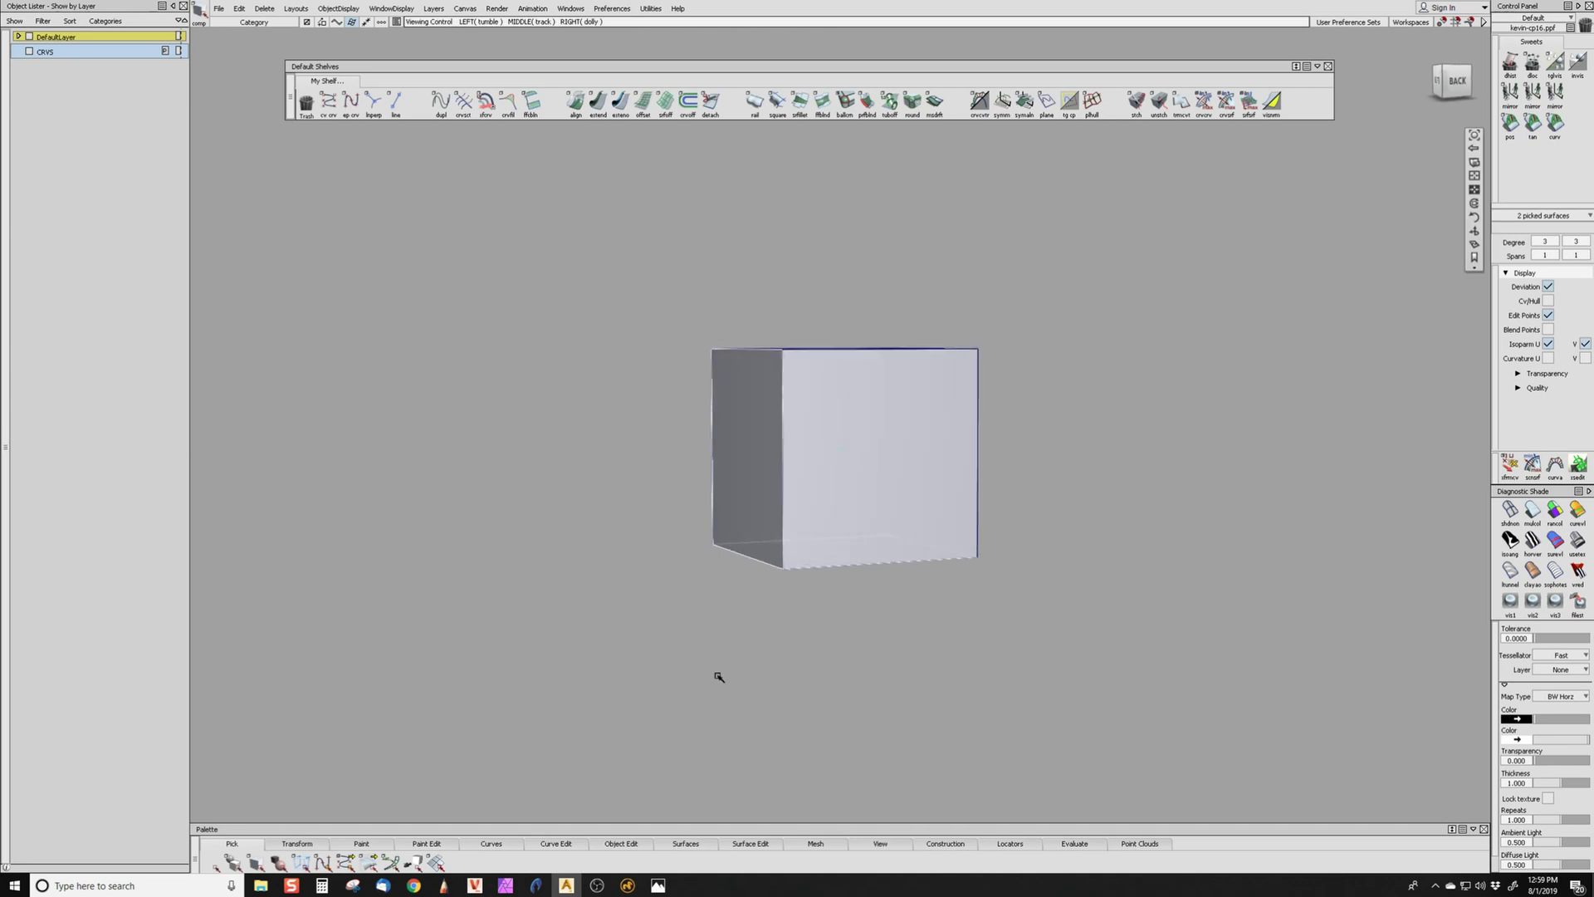
pyautogui.keyDown('ctrl'); pyautogui.keyDown('shift'); pyautogui.moveTo(918, 610); pyautogui.dragTo(917, 705, button='middle'); pyautogui.keyUp('shift'); pyautogui.keyUp('ctrl')
pyautogui.moveTo(1041, 642); pyautogui.dragTo(1056, 25, button='right')
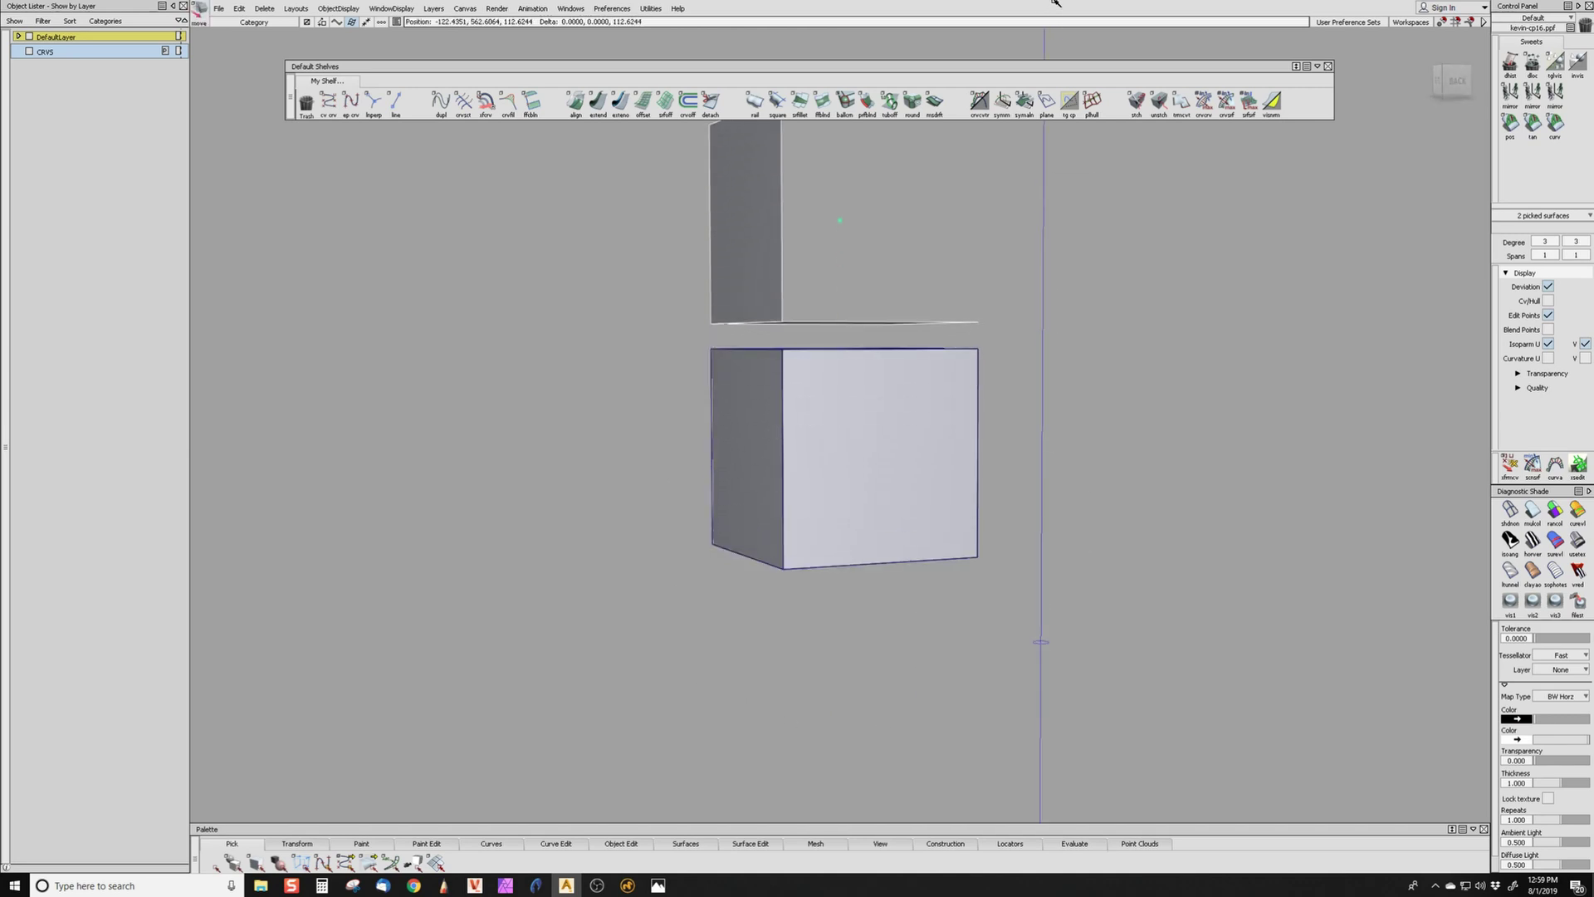
pyautogui.keyDown('alt'); pyautogui.keyDown('shift'); pyautogui.moveTo(648, 356); pyautogui.dragTo(1027, 404); pyautogui.keyUp('shift'); pyautogui.keyUp('alt')
pyautogui.keyDown('alt'); pyautogui.keyDown('shift'); pyautogui.moveTo(1027, 404); pyautogui.dragTo(992, 419, button='right'); pyautogui.keyUp('shift'); pyautogui.keyUp('alt')
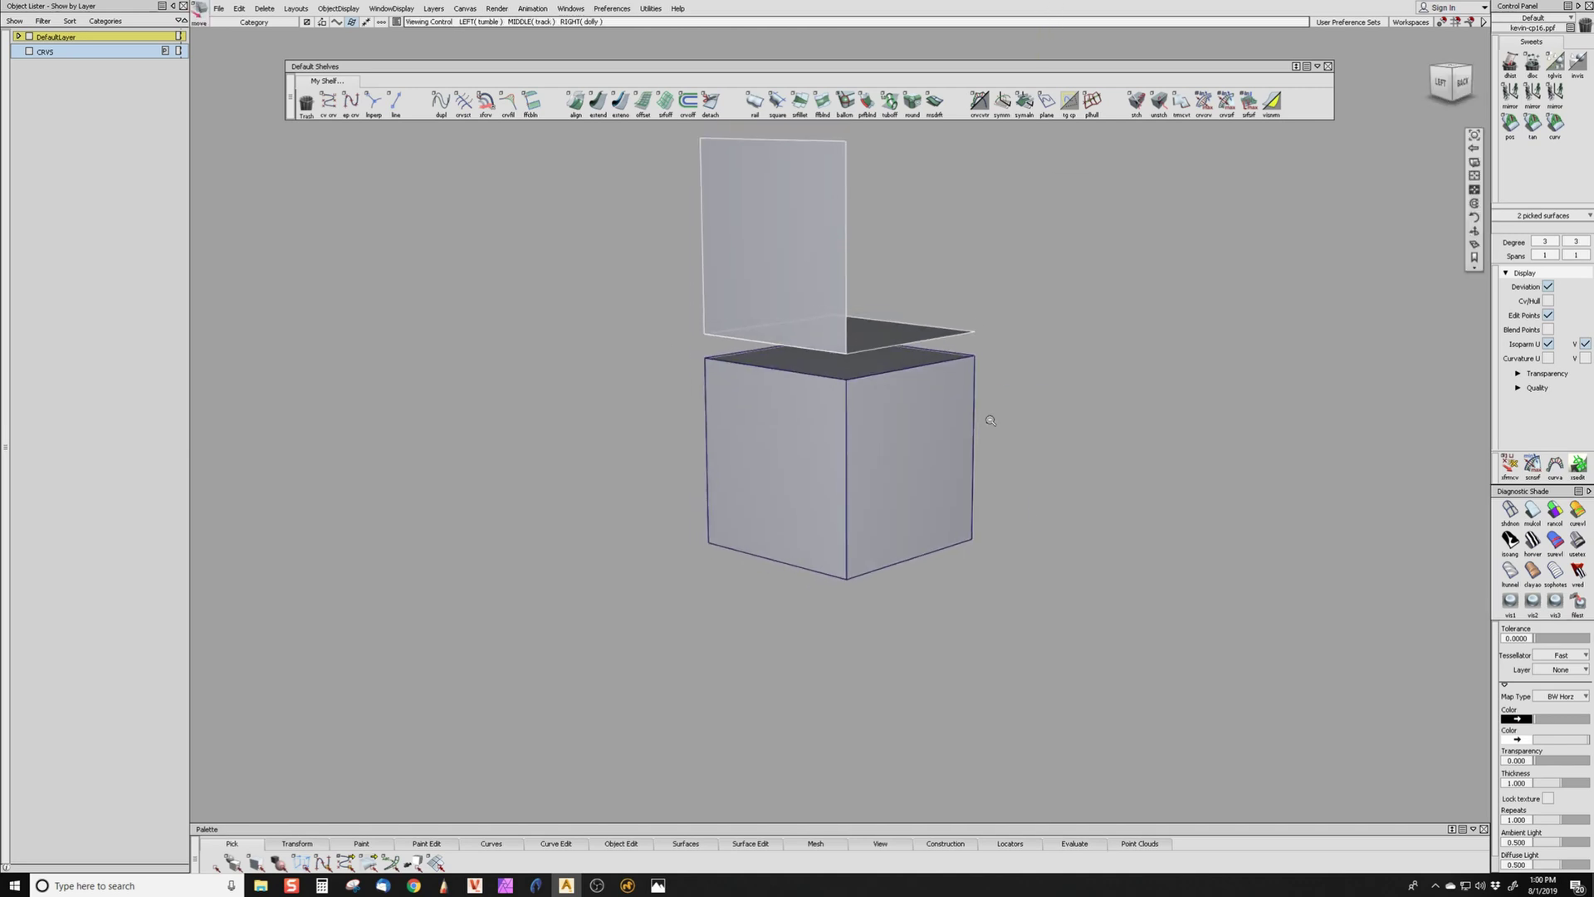
# - Delete the cube's four other faces, keeping the upper and lower pairs of adjoining vertical and horizontal faces
pyautogui.keyDown('ctrl'); pyautogui.keyDown('shift'); pyautogui.moveTo(998, 578); pyautogui.dragTo(951, 432); pyautogui.keyUp('shift'); pyautogui.keyUp('ctrl')
pyautogui.moveTo(980, 432)
pyautogui.keyDown('alt'); pyautogui.keyDown('shift'); pyautogui.mouseDown()
pyautogui.moveTo(936, 445)
pyautogui.moveTo(818, 369)
pyautogui.mouseUp(); pyautogui.keyUp('shift'); pyautogui.keyUp('alt')
pyautogui.moveTo(814, 362)
pyautogui.keyDown('ctrl'); pyautogui.keyDown('shift'); pyautogui.mouseDown()
pyautogui.moveTo(890, 467)
pyautogui.moveTo(1102, 655)
pyautogui.mouseUp(); pyautogui.keyUp('shift'); pyautogui.keyUp('ctrl')
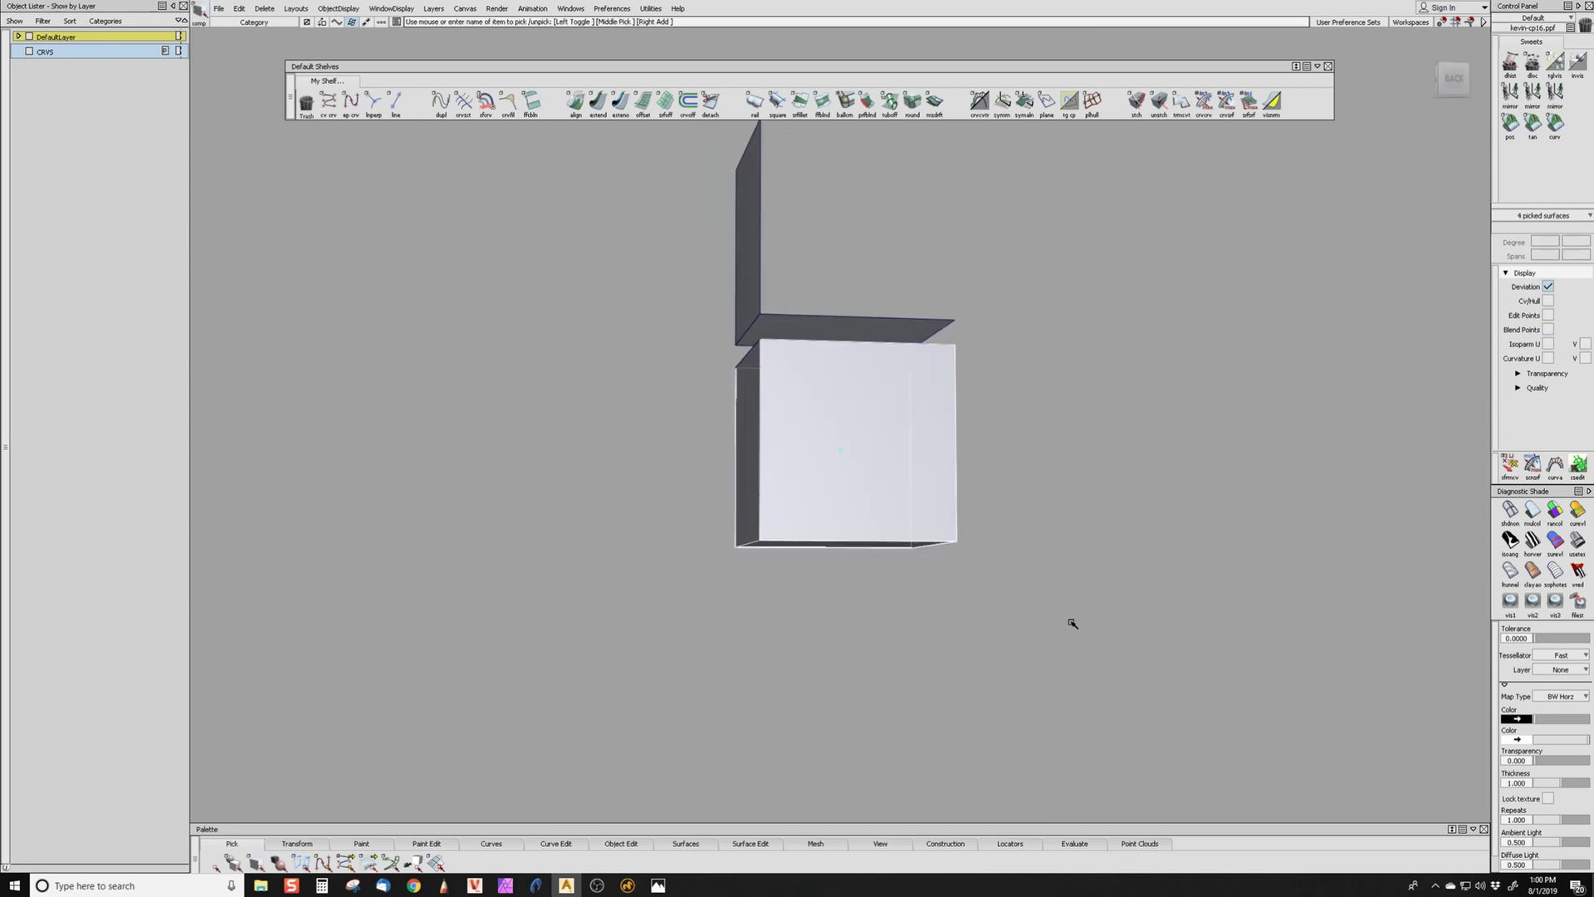
pyautogui.press('Delete')
# - Pick all four faces and stretch them lengthwise along their shared edges with a non-proportional scale
pyautogui.click(737, 479)
pyautogui.keyDown('alt'); pyautogui.keyDown('shift'); pyautogui.moveTo(610, 234); pyautogui.dragTo(954, 455); pyautogui.keyUp('shift'); pyautogui.keyUp('alt')
pyautogui.keyDown('alt'); pyautogui.keyDown('shift'); pyautogui.moveTo(955, 455); pyautogui.dragTo(993, 408); pyautogui.keyUp('shift'); pyautogui.keyUp('alt')
pyautogui.keyDown('ctrl'); pyautogui.keyDown('shift'); pyautogui.moveTo(993, 409); pyautogui.dragTo(955, 407, button='middle'); pyautogui.keyUp('shift'); pyautogui.keyUp('ctrl')
pyautogui.moveTo(955, 407); pyautogui.dragTo(1425, 434)
pyautogui.hotkey('ctrl', 'z')
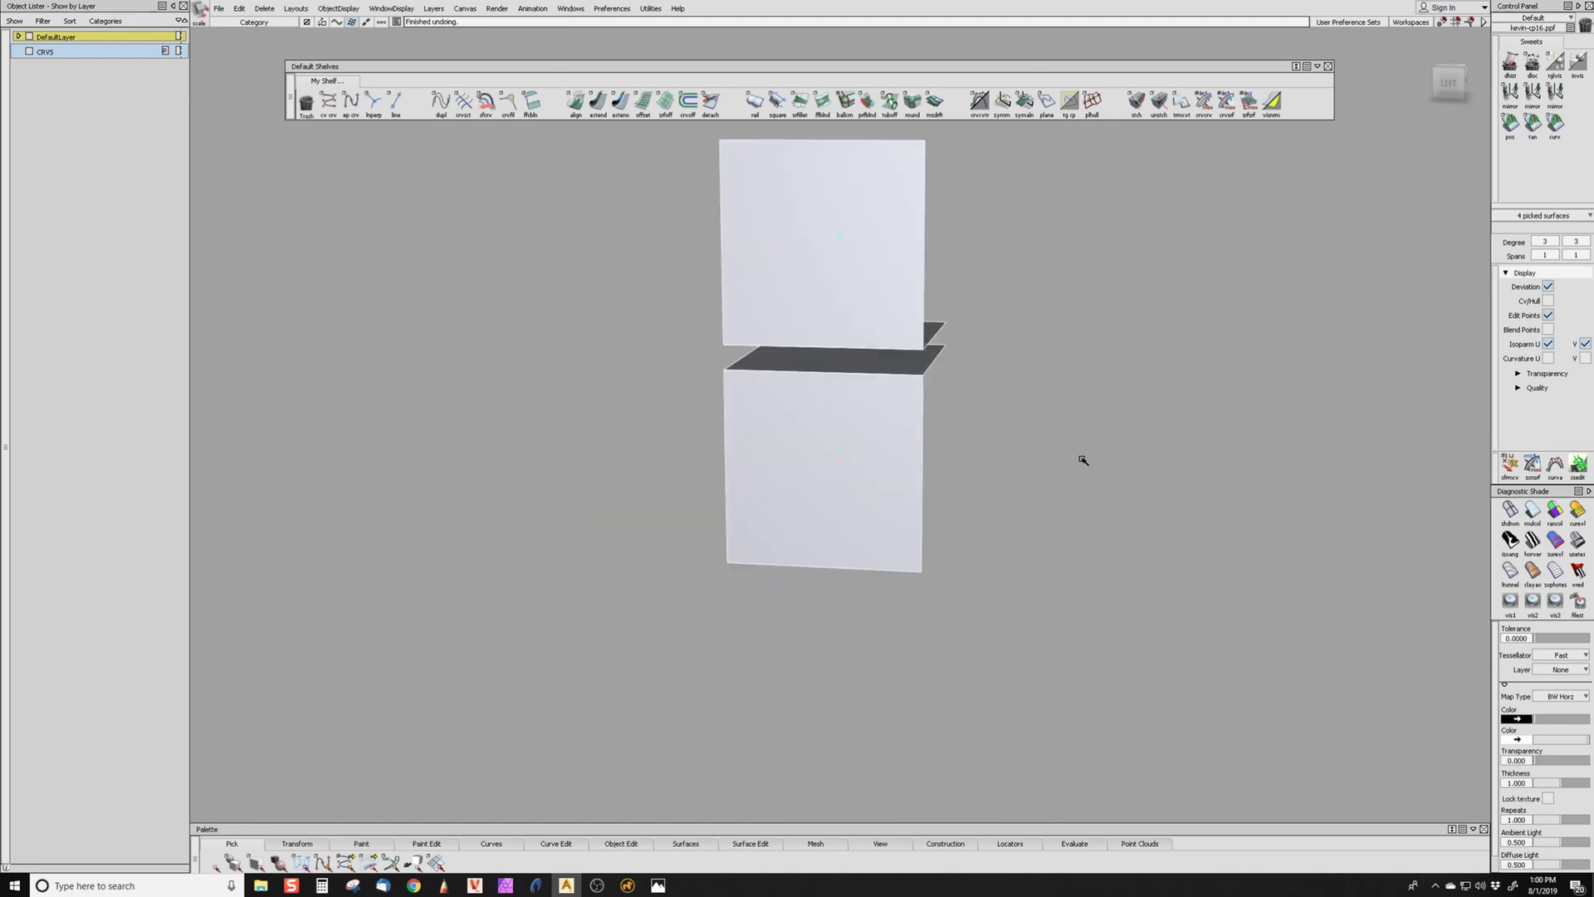
pyautogui.keyDown('ctrl'); pyautogui.keyDown('shift'); pyautogui.moveTo(1081, 458); pyautogui.dragTo(1486, 539); pyautogui.keyUp('shift'); pyautogui.keyUp('ctrl')
pyautogui.keyDown('alt'); pyautogui.keyDown('shift'); pyautogui.moveTo(1344, 465); pyautogui.dragTo(892, 584); pyautogui.keyUp('shift'); pyautogui.keyUp('alt')
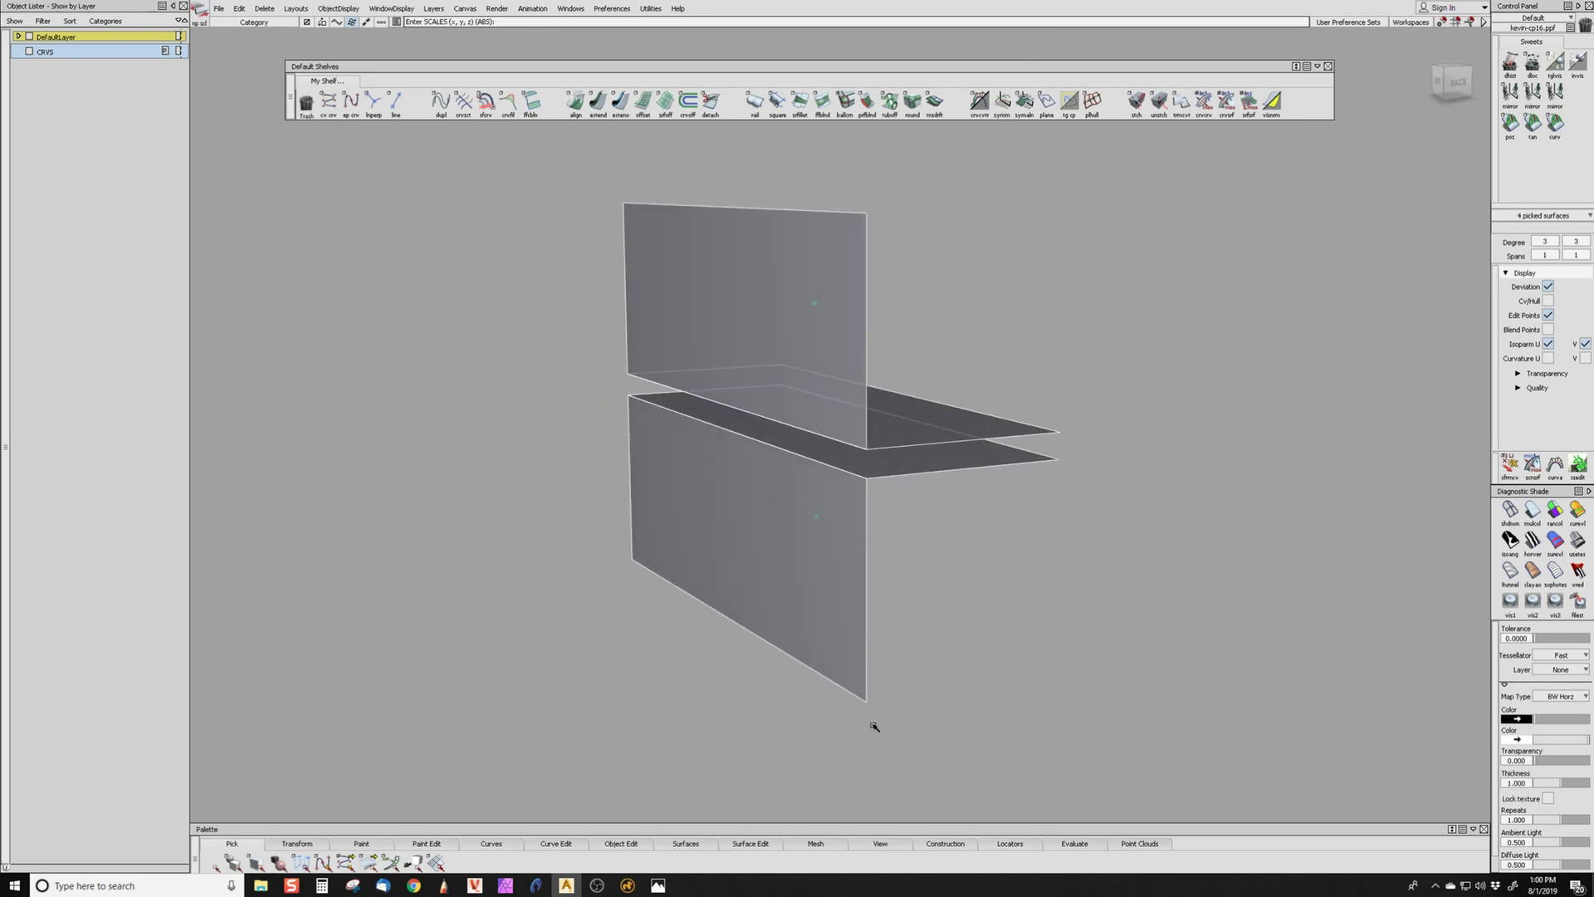
# - Build a surface fillet with a center radius of 10 between the upper vertical and horizontal faces
pyautogui.keyDown('ctrl'); pyautogui.keyDown('shift'); pyautogui.moveTo(429, 178); pyautogui.dragTo(642, 108); pyautogui.keyUp('shift'); pyautogui.keyUp('ctrl')
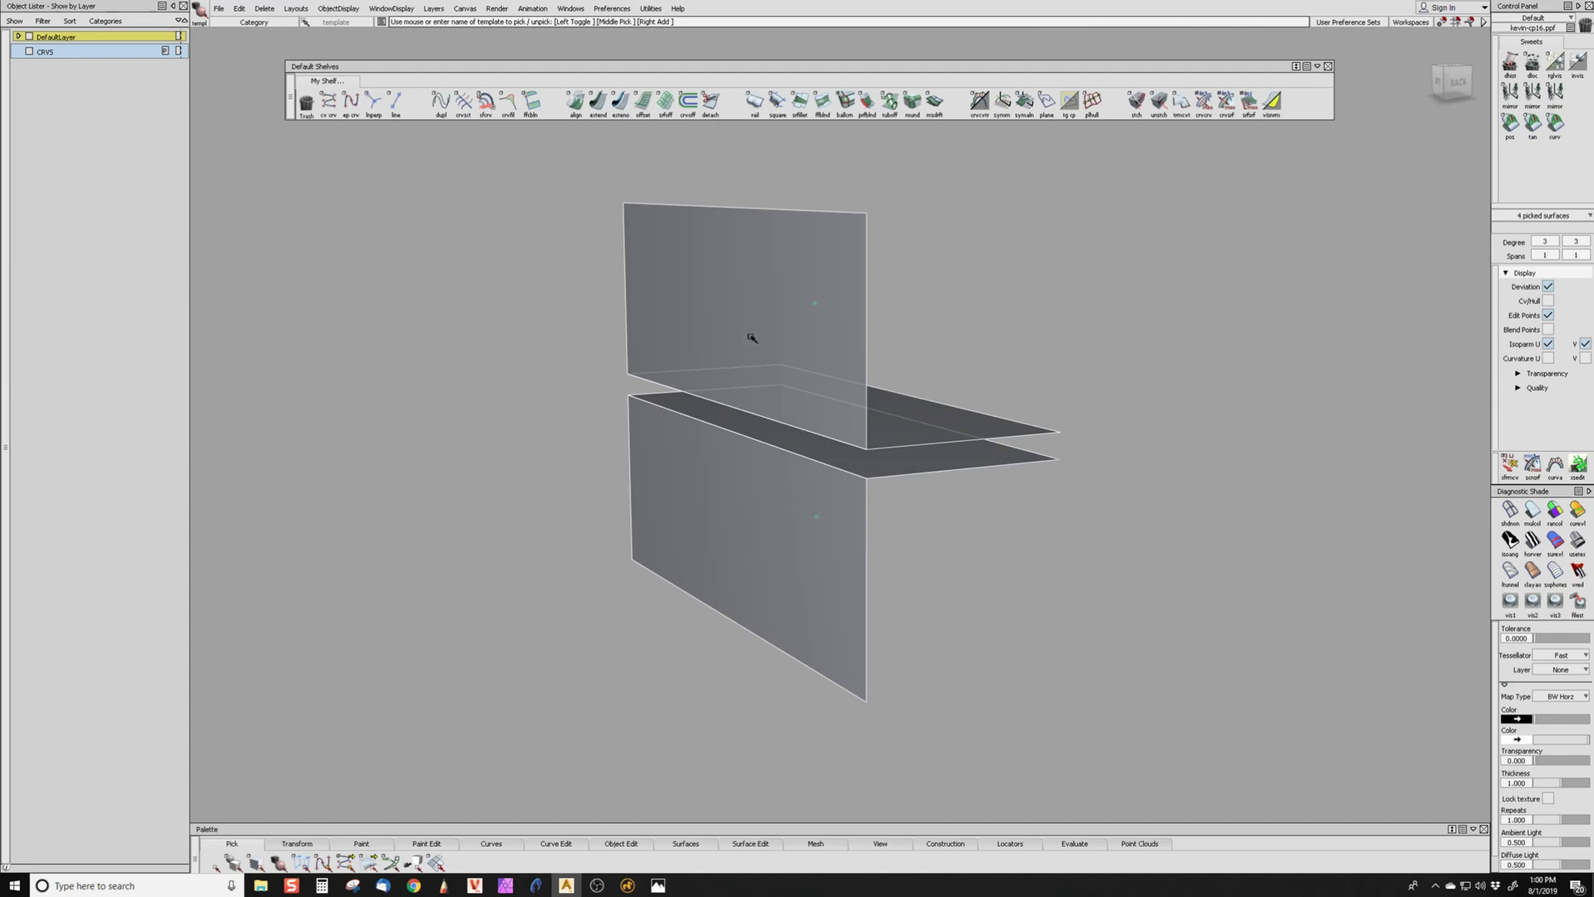
pyautogui.keyDown('alt'); pyautogui.keyDown('shift'); pyautogui.moveTo(682, 405); pyautogui.dragTo(748, 430); pyautogui.keyUp('shift'); pyautogui.keyUp('alt')
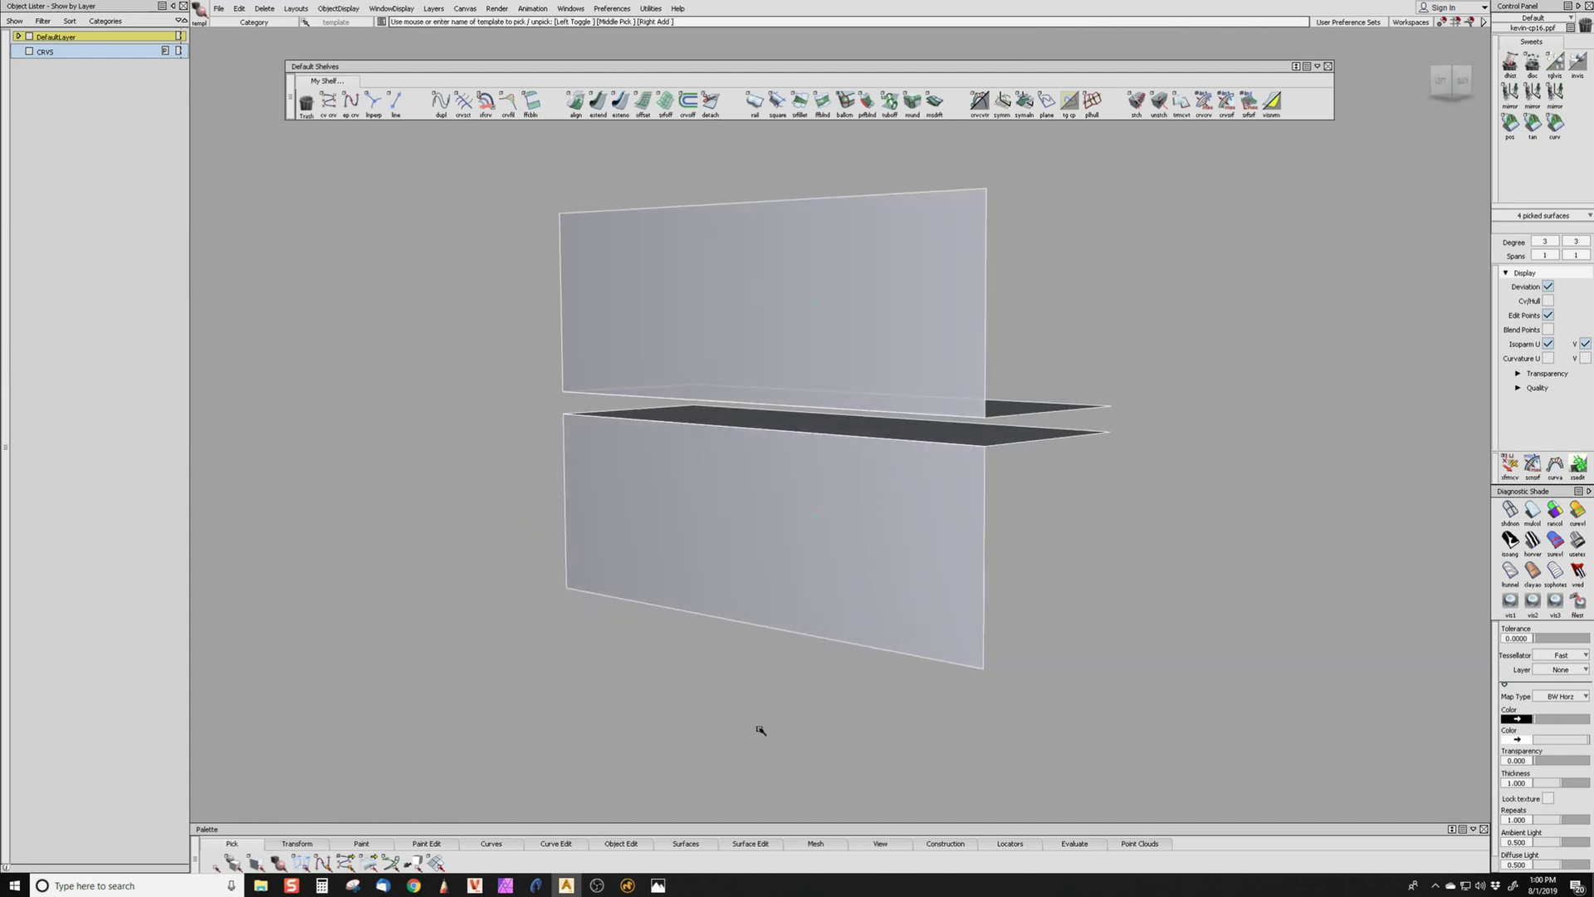
pyautogui.keyDown('alt'); pyautogui.keyDown('shift'); pyautogui.moveTo(924, 367); pyautogui.dragTo(689, 337); pyautogui.keyUp('shift'); pyautogui.keyUp('alt')
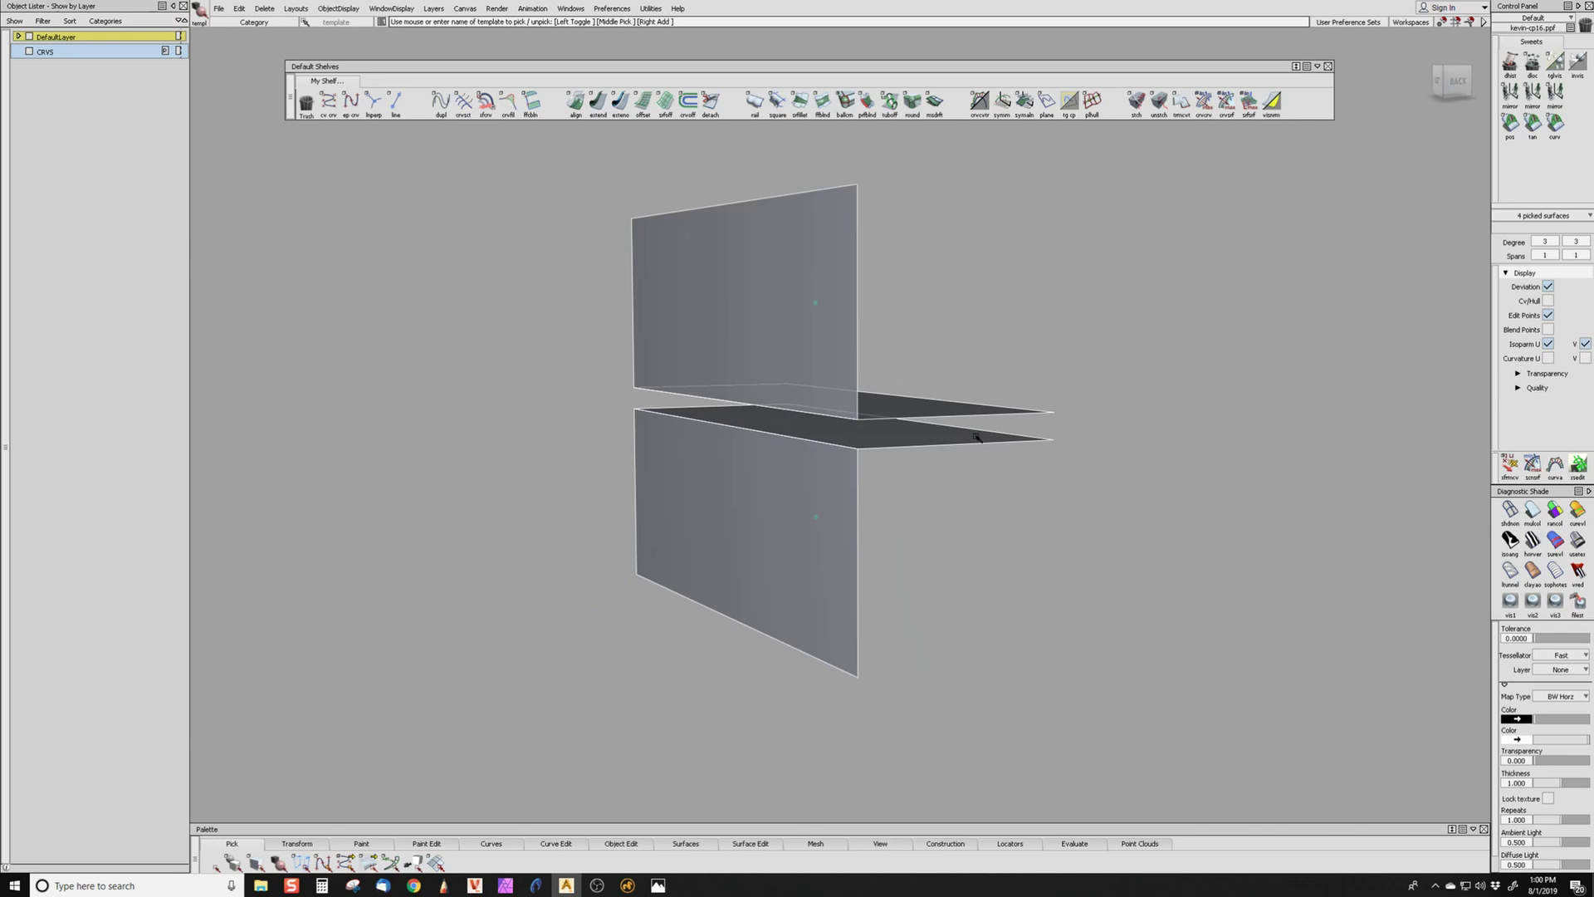
pyautogui.click(820, 402)
pyautogui.keyDown('alt'); pyautogui.keyDown('shift'); pyautogui.moveTo(883, 430); pyautogui.dragTo(890, 334); pyautogui.keyUp('shift'); pyautogui.keyUp('alt')
pyautogui.click(889, 334)
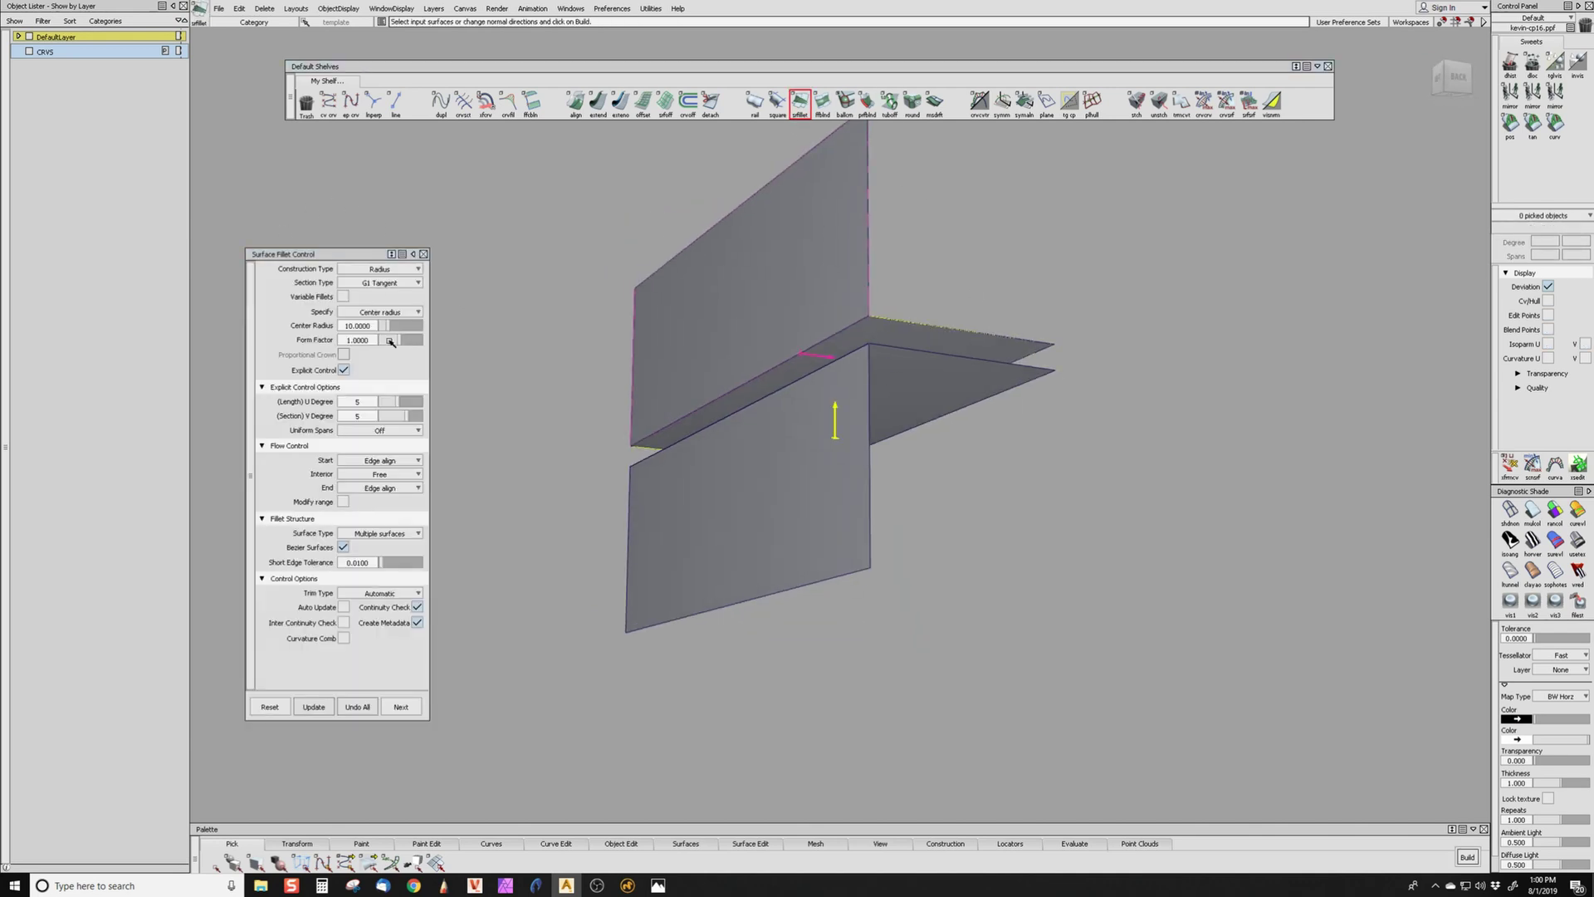
pyautogui.press('space')
pyautogui.keyDown('alt'); pyautogui.keyDown('shift'); pyautogui.moveTo(742, 232); pyautogui.dragTo(865, 349); pyautogui.keyUp('shift'); pyautogui.keyUp('alt')
# - Build a matching surface fillet with a center radius of 10 between the lower vertical and horizontal faces
pyautogui.press('space')
pyautogui.click(951, 500)
pyautogui.click(922, 515)
pyautogui.press('space')
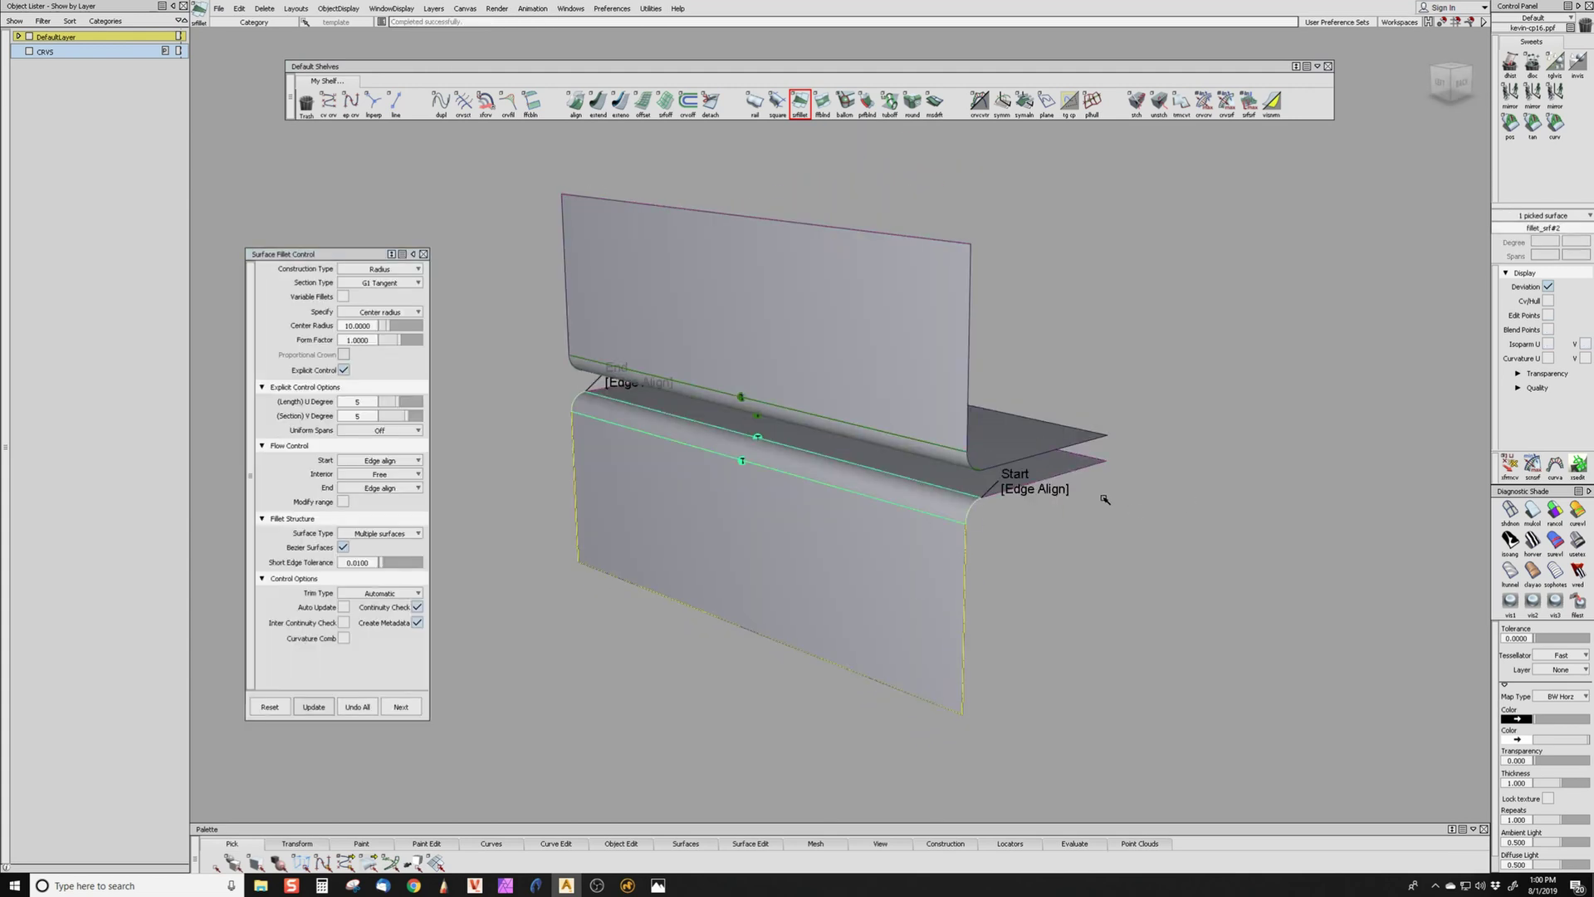
pyautogui.keyDown('ctrl'); pyautogui.keyDown('shift'); pyautogui.moveTo(853, 619); pyautogui.dragTo(845, 593); pyautogui.keyUp('shift'); pyautogui.keyUp('ctrl')
pyautogui.keyDown('alt'); pyautogui.keyDown('shift'); pyautogui.moveTo(1070, 544); pyautogui.dragTo(970, 523); pyautogui.keyUp('shift'); pyautogui.keyUp('alt')
pyautogui.keyDown('ctrl'); pyautogui.keyDown('shift'); pyautogui.moveTo(950, 662); pyautogui.dragTo(924, 506); pyautogui.keyUp('shift'); pyautogui.keyUp('ctrl')
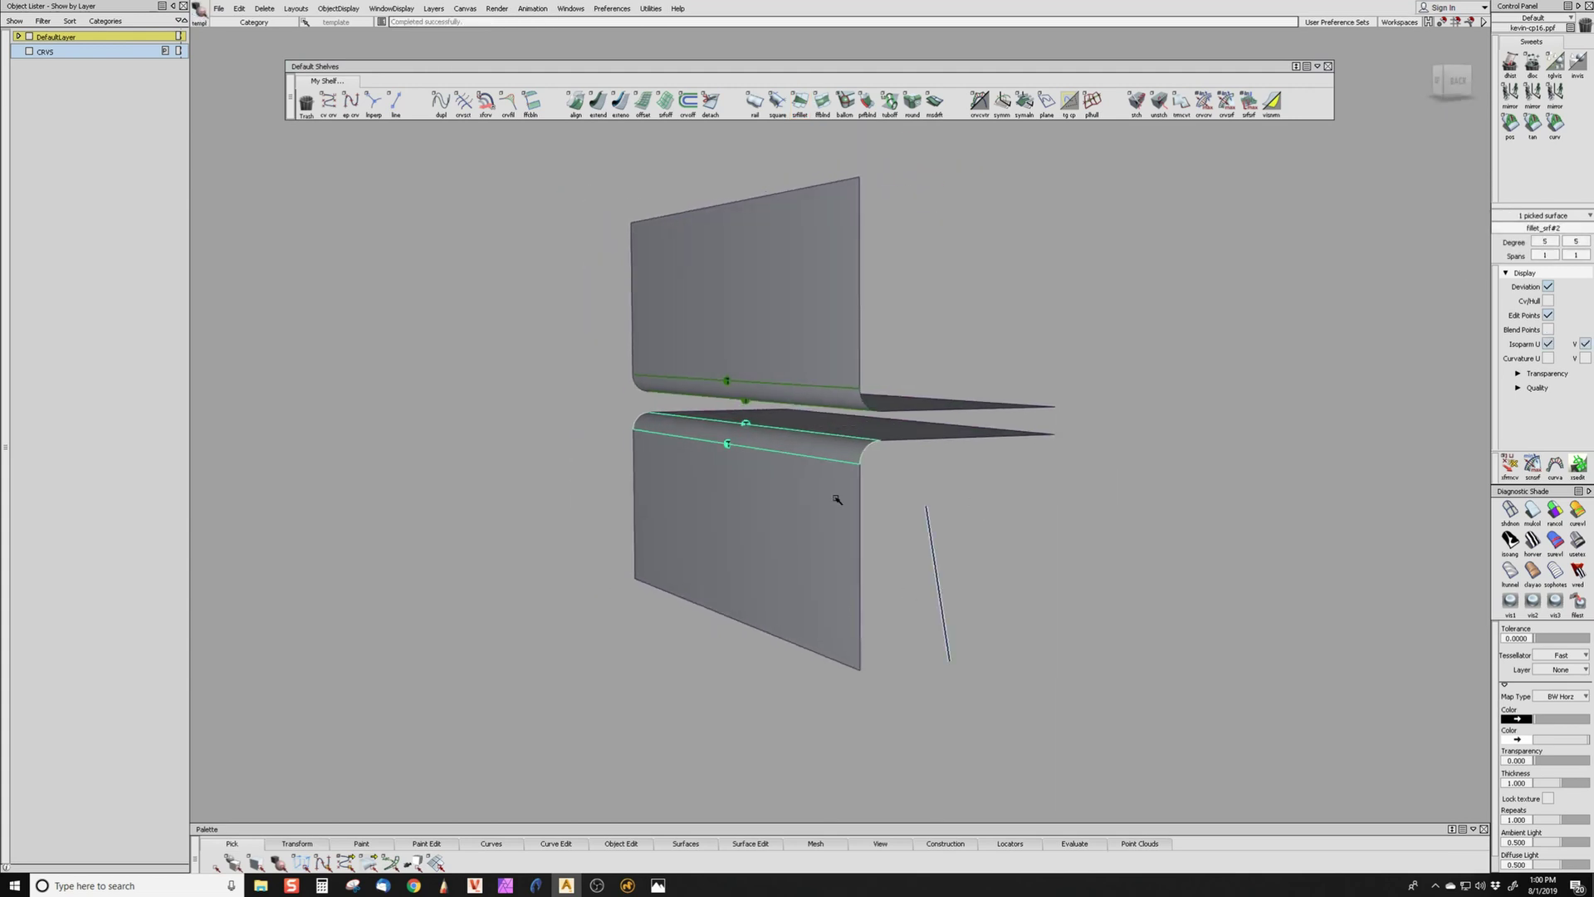
# - Select the lower three rows of control vertices on the lower vertical face with Transform CV, across its full length
pyautogui.moveTo(753, 397)
pyautogui.keyDown('alt'); pyautogui.keyDown('shift'); pyautogui.mouseDown()
pyautogui.moveTo(731, 425)
pyautogui.moveTo(789, 453)
pyautogui.moveTo(1185, 584)
pyautogui.moveTo(927, 399)
pyautogui.mouseUp(); pyautogui.keyUp('shift'); pyautogui.keyUp('alt')
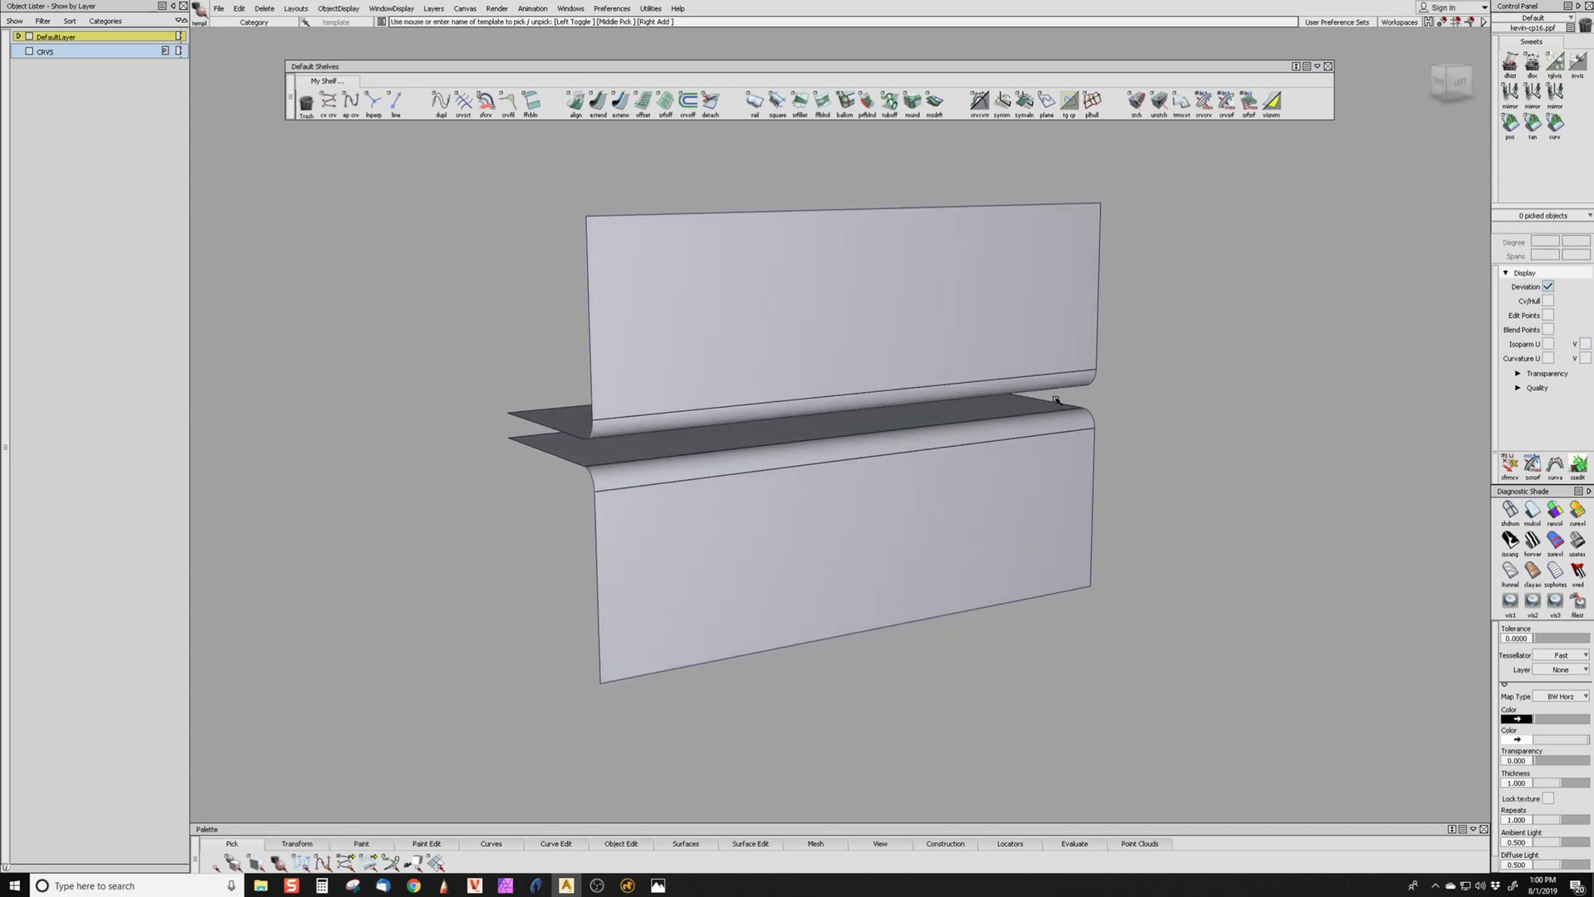
pyautogui.keyDown('alt'); pyautogui.keyDown('shift'); pyautogui.moveTo(678, 486); pyautogui.dragTo(1040, 635); pyautogui.keyUp('shift'); pyautogui.keyUp('alt')
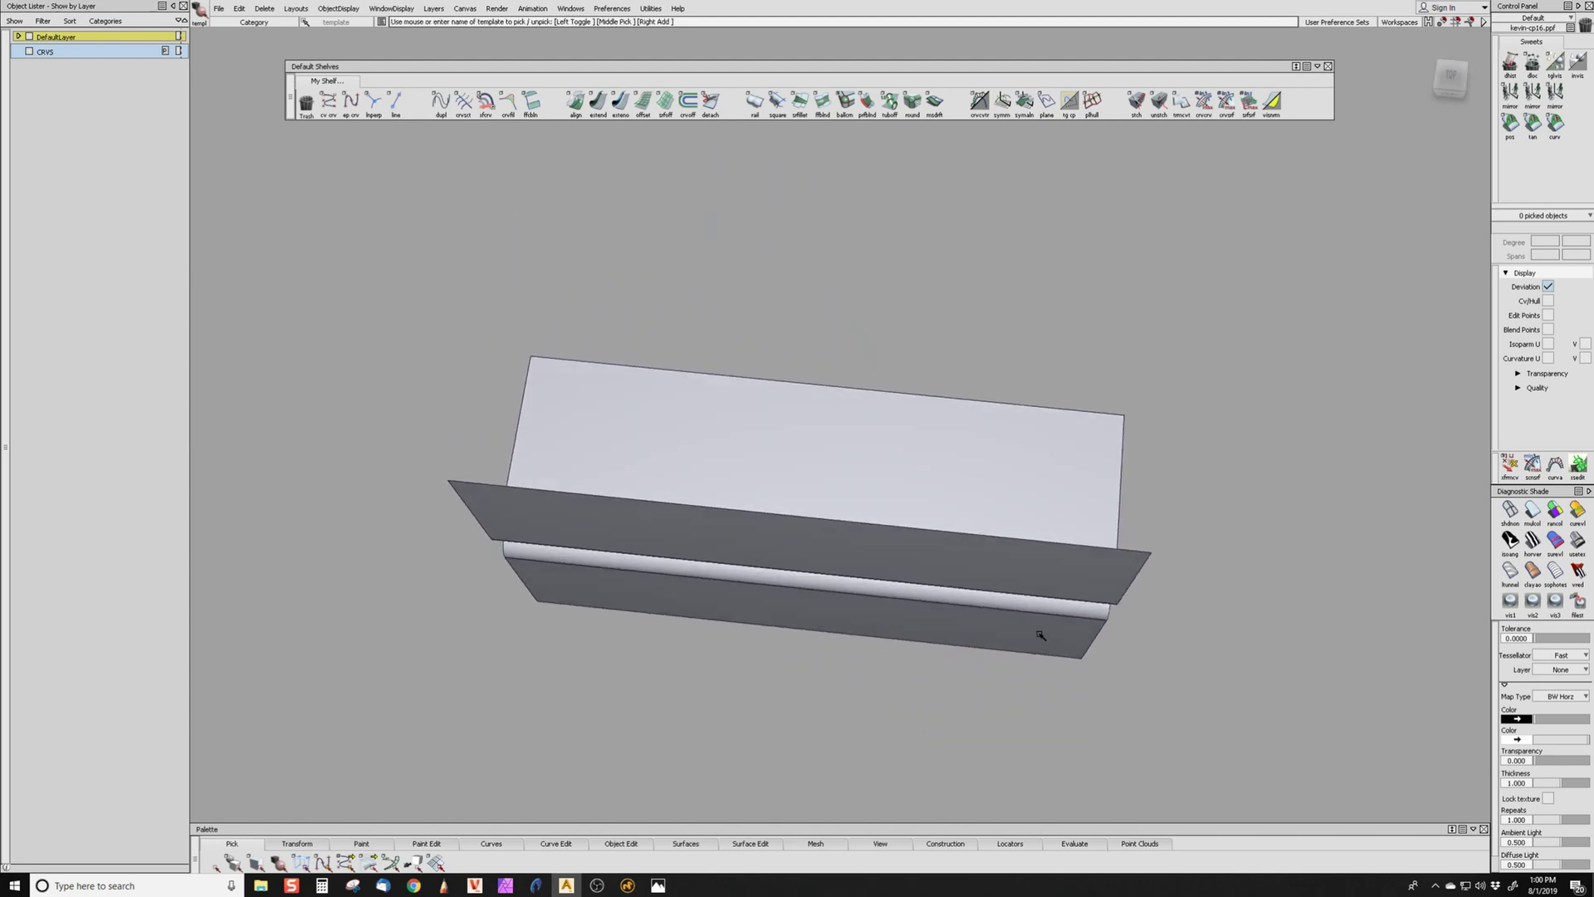
pyautogui.keyDown('alt'); pyautogui.keyDown('shift'); pyautogui.moveTo(557, 563); pyautogui.dragTo(736, 551); pyautogui.keyUp('shift'); pyautogui.keyUp('alt')
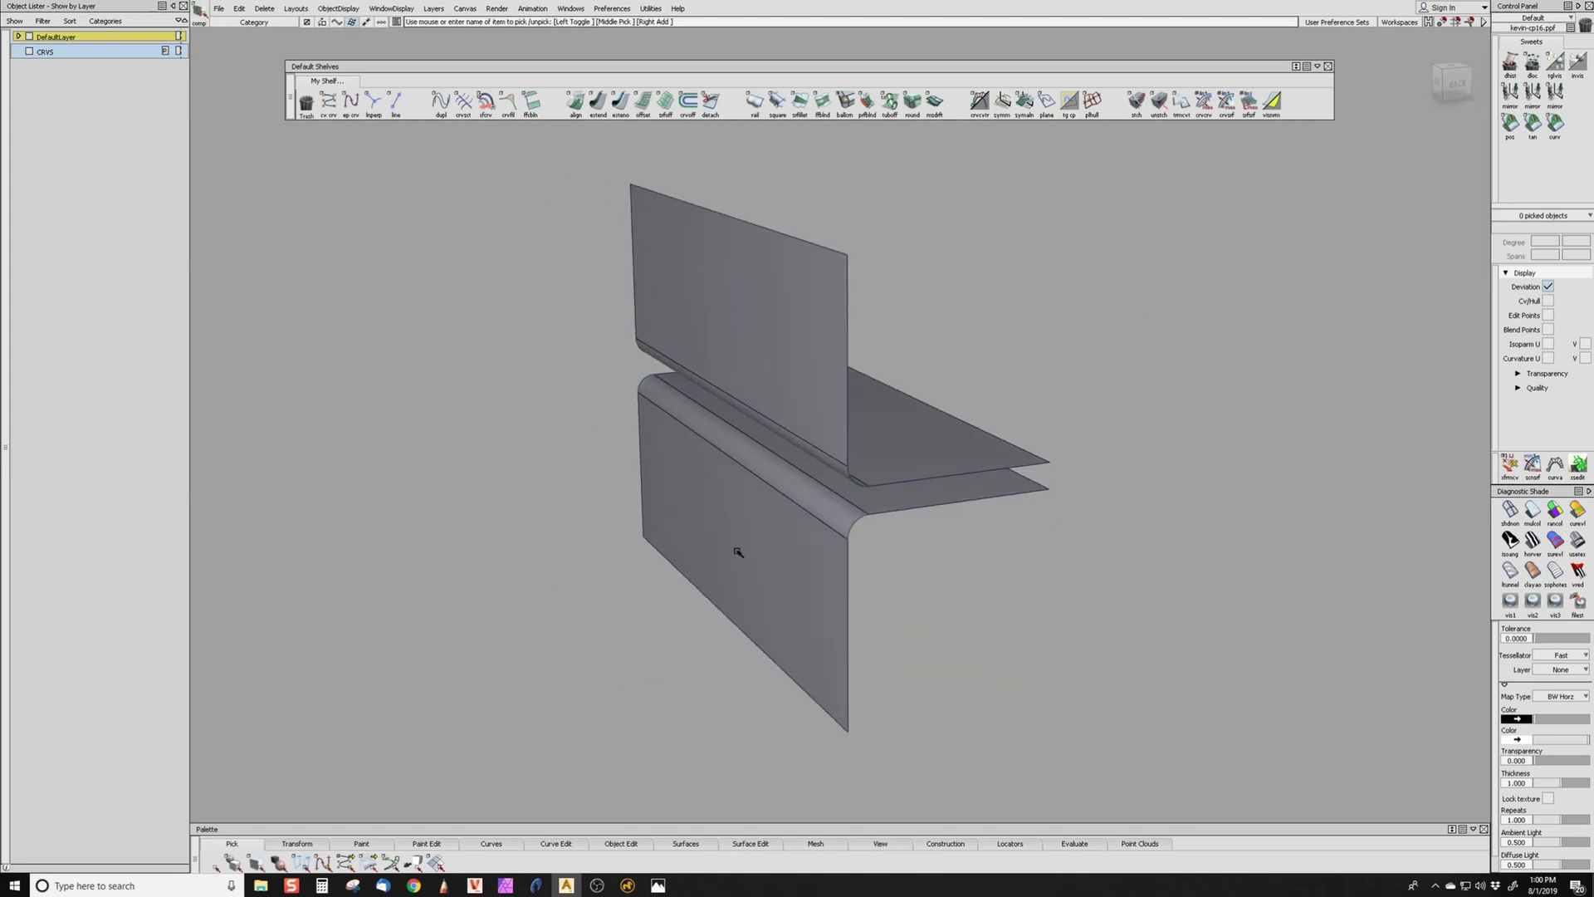
pyautogui.click(754, 548)
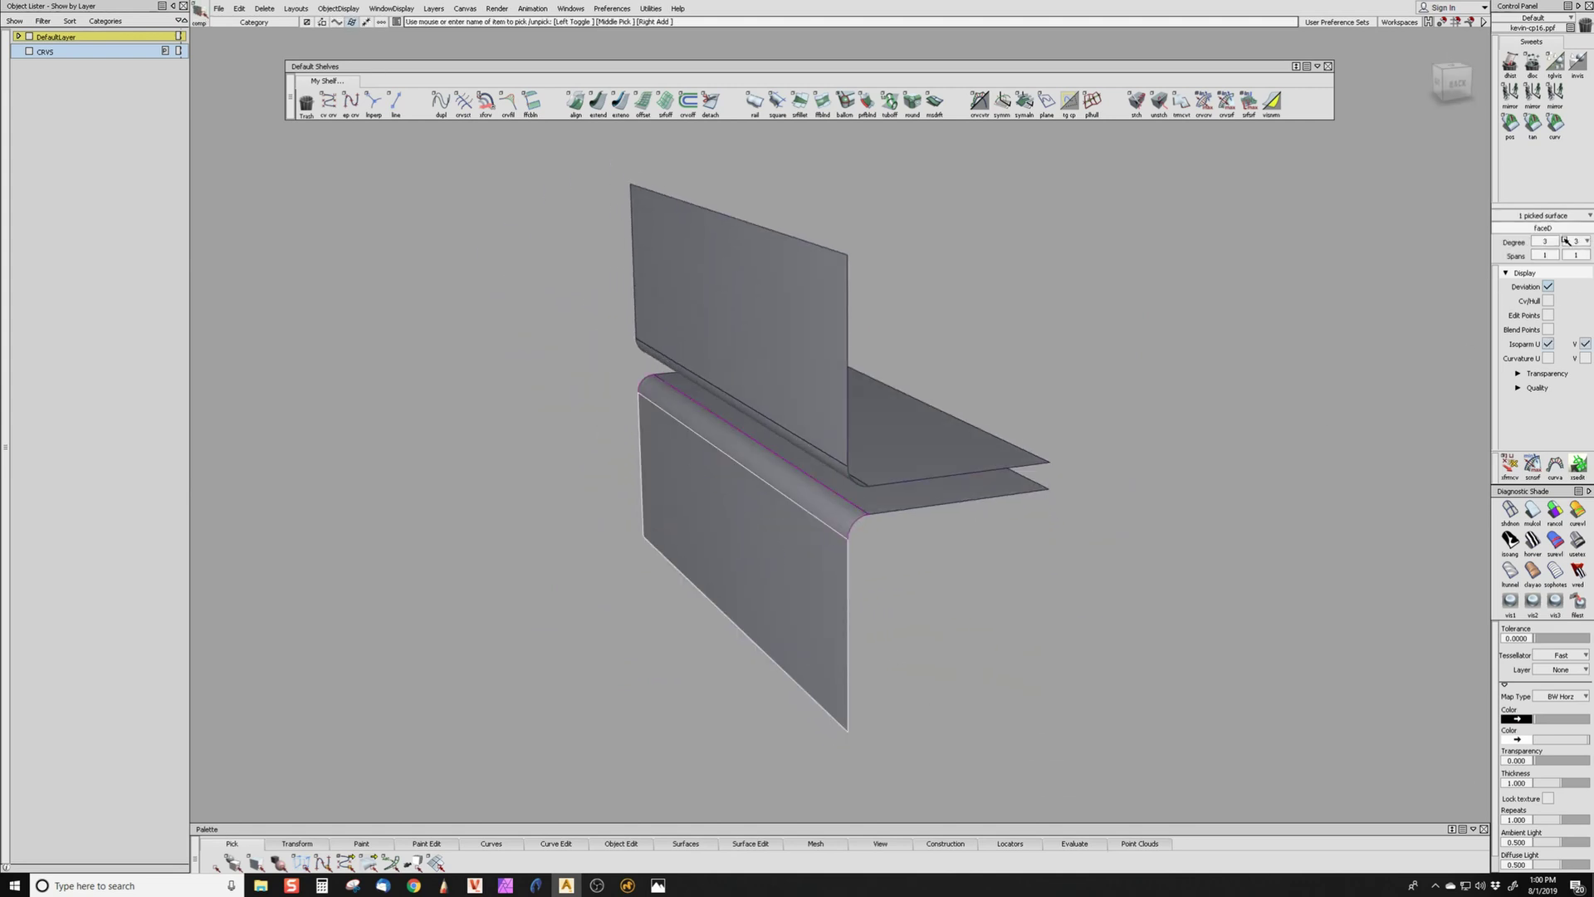
pyautogui.keyDown('alt'); pyautogui.keyDown('shift'); pyautogui.moveTo(883, 688); pyautogui.dragTo(890, 583, button='middle'); pyautogui.keyUp('shift'); pyautogui.keyUp('alt')
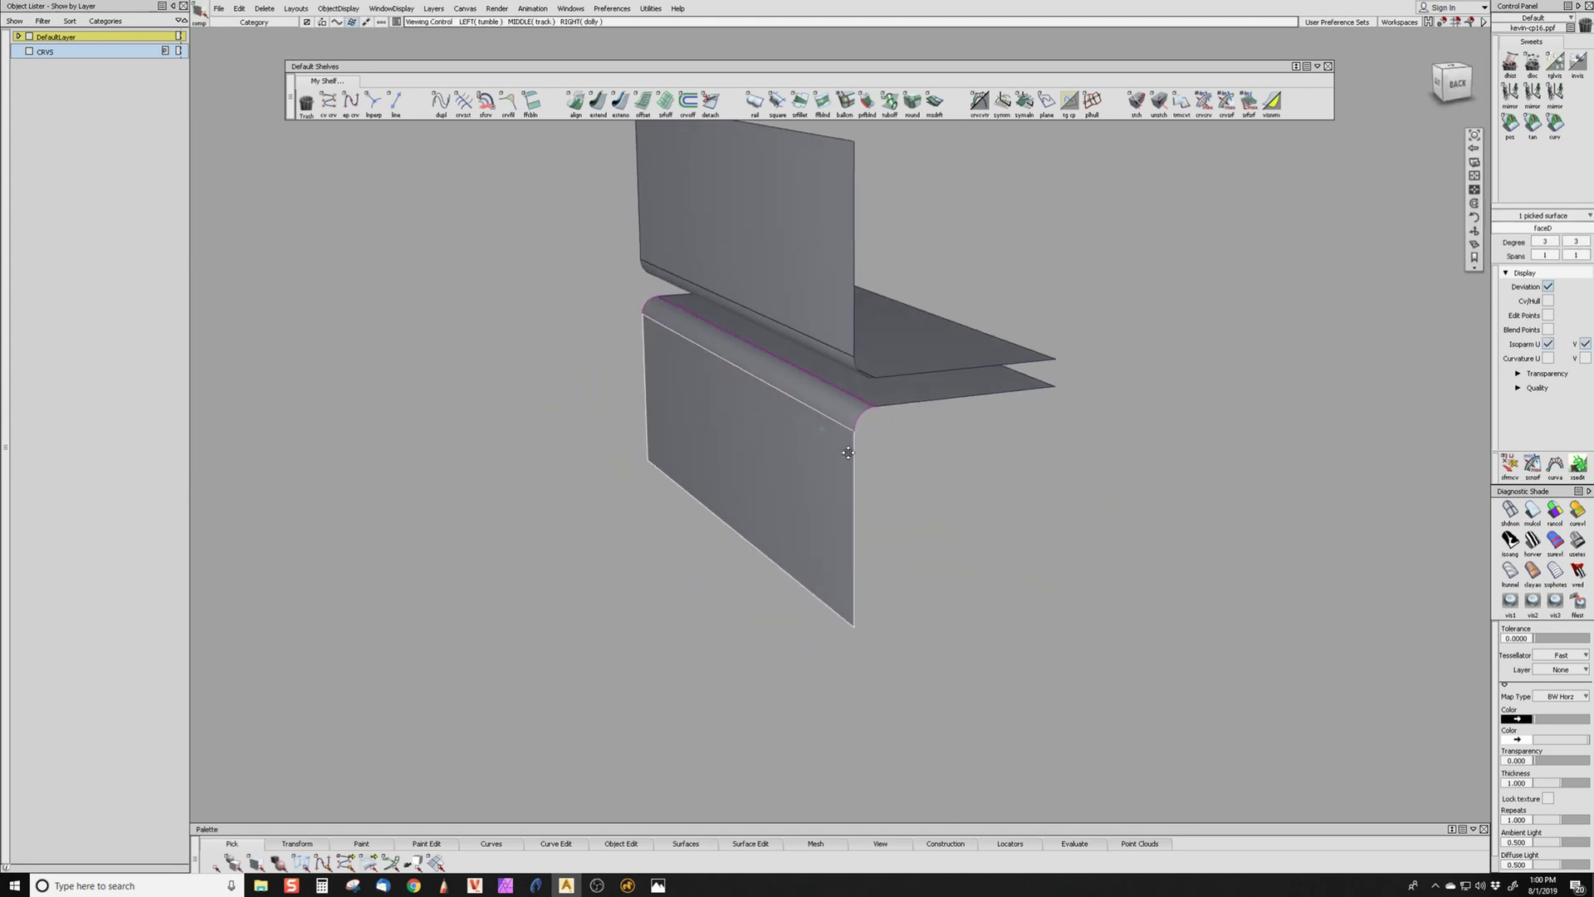
pyautogui.click(691, 617)
pyautogui.keyDown('ctrl'); pyautogui.keyDown('shift'); pyautogui.moveTo(702, 633); pyautogui.dragTo(704, 635, button='middle'); pyautogui.keyUp('shift'); pyautogui.keyUp('ctrl')
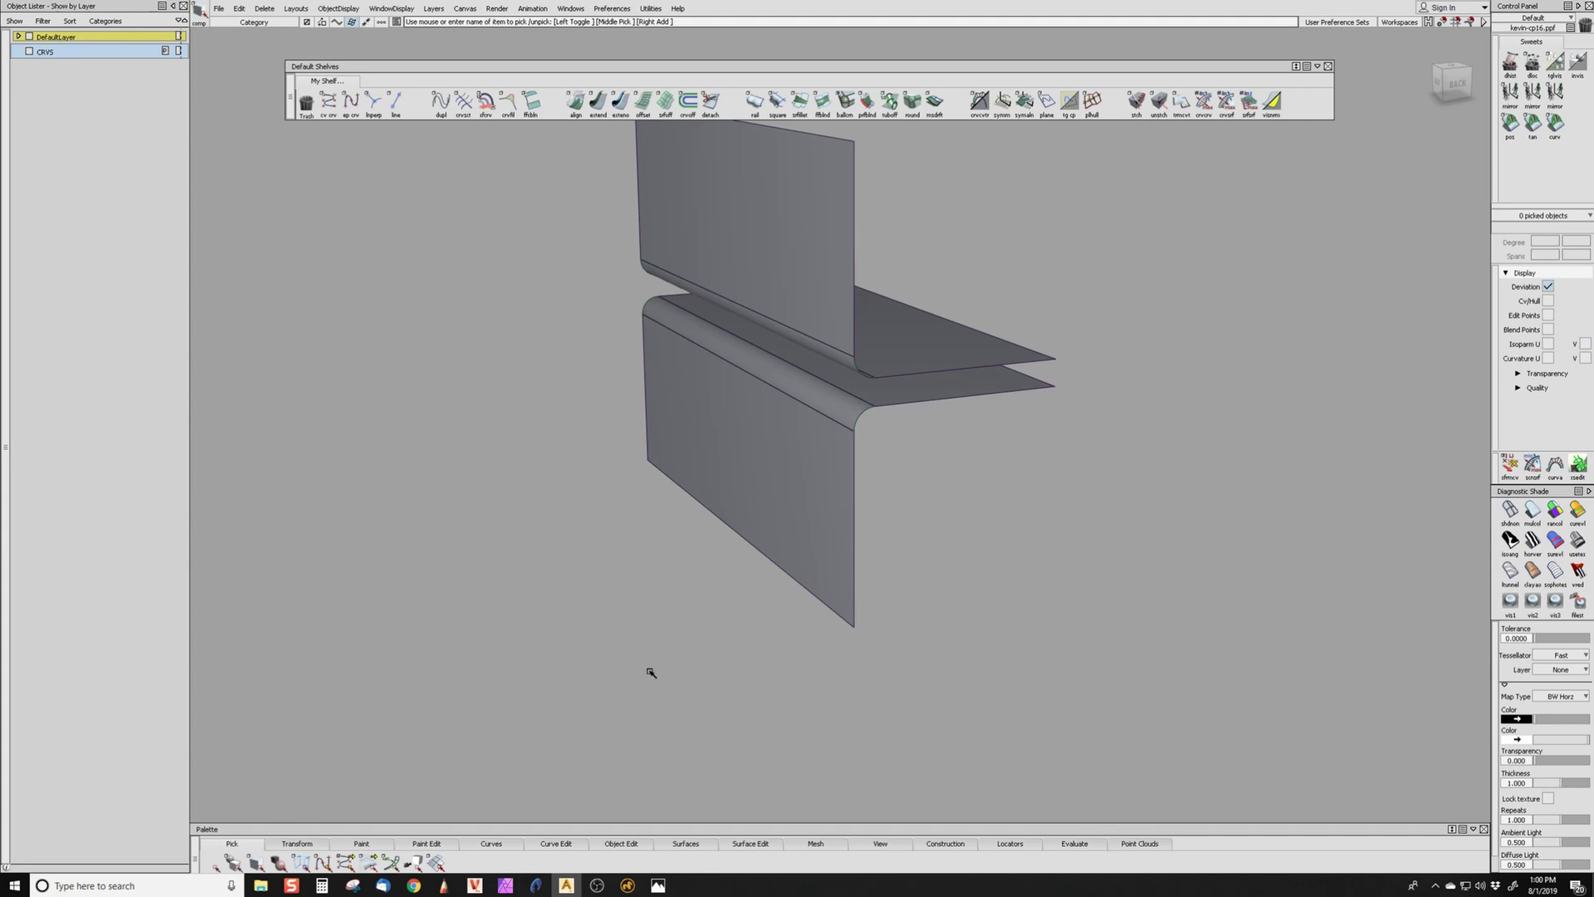
pyautogui.keyDown('ctrl'); pyautogui.keyDown('shift'); pyautogui.moveTo(864, 620); pyautogui.dragTo(867, 560, button='middle'); pyautogui.keyUp('shift'); pyautogui.keyUp('ctrl')
pyautogui.click(855, 628)
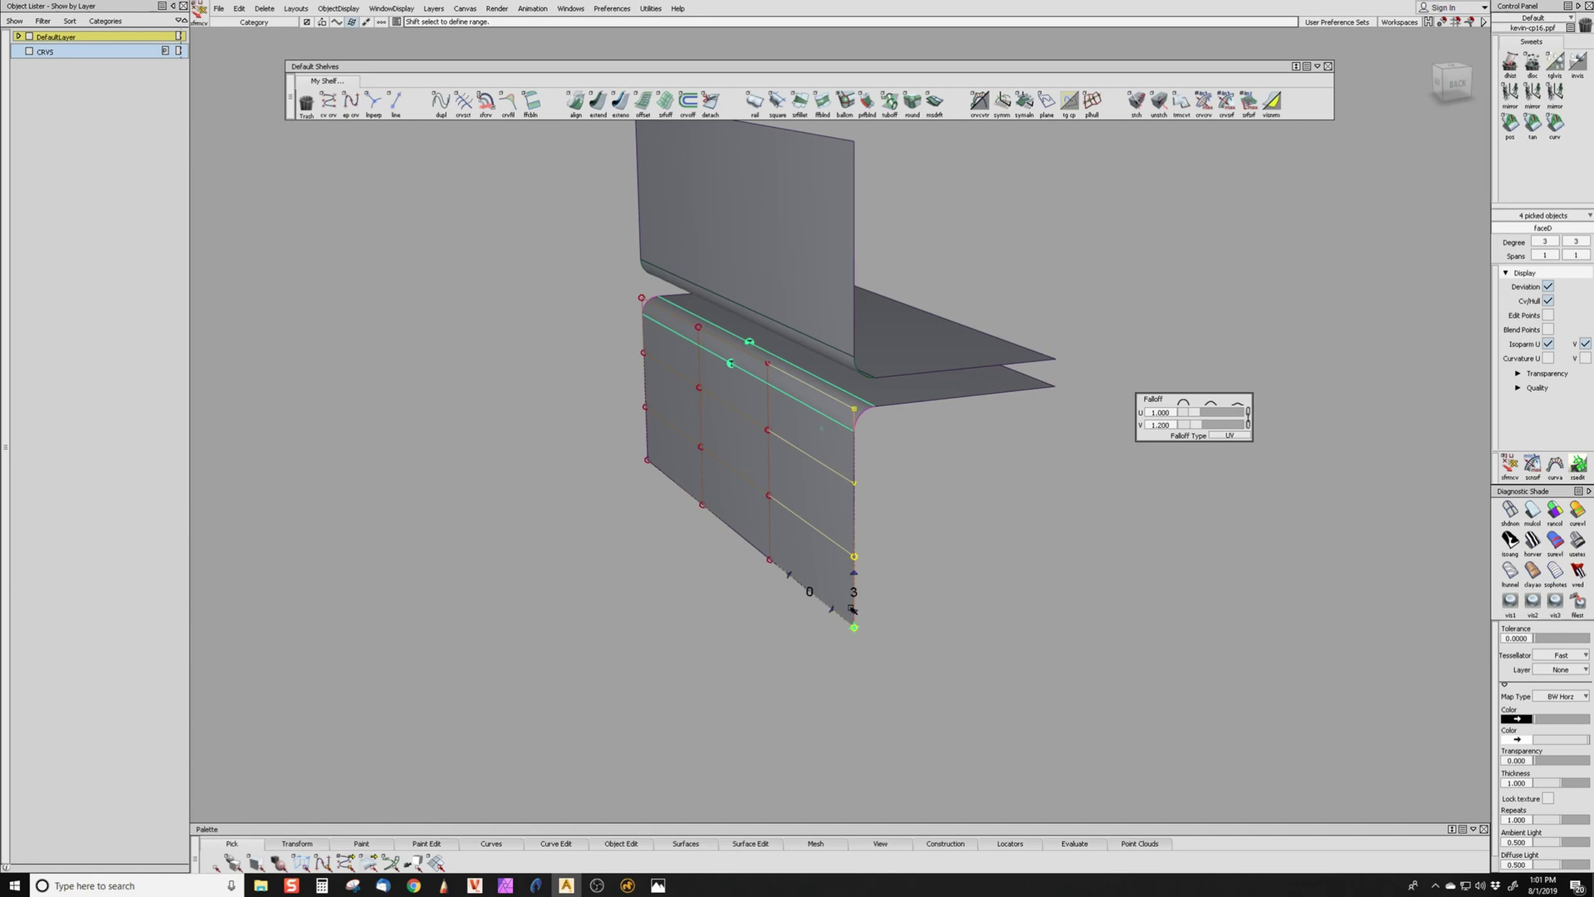
pyautogui.moveTo(852, 610); pyautogui.dragTo(818, 588)
pyautogui.tripleClick(790, 577)
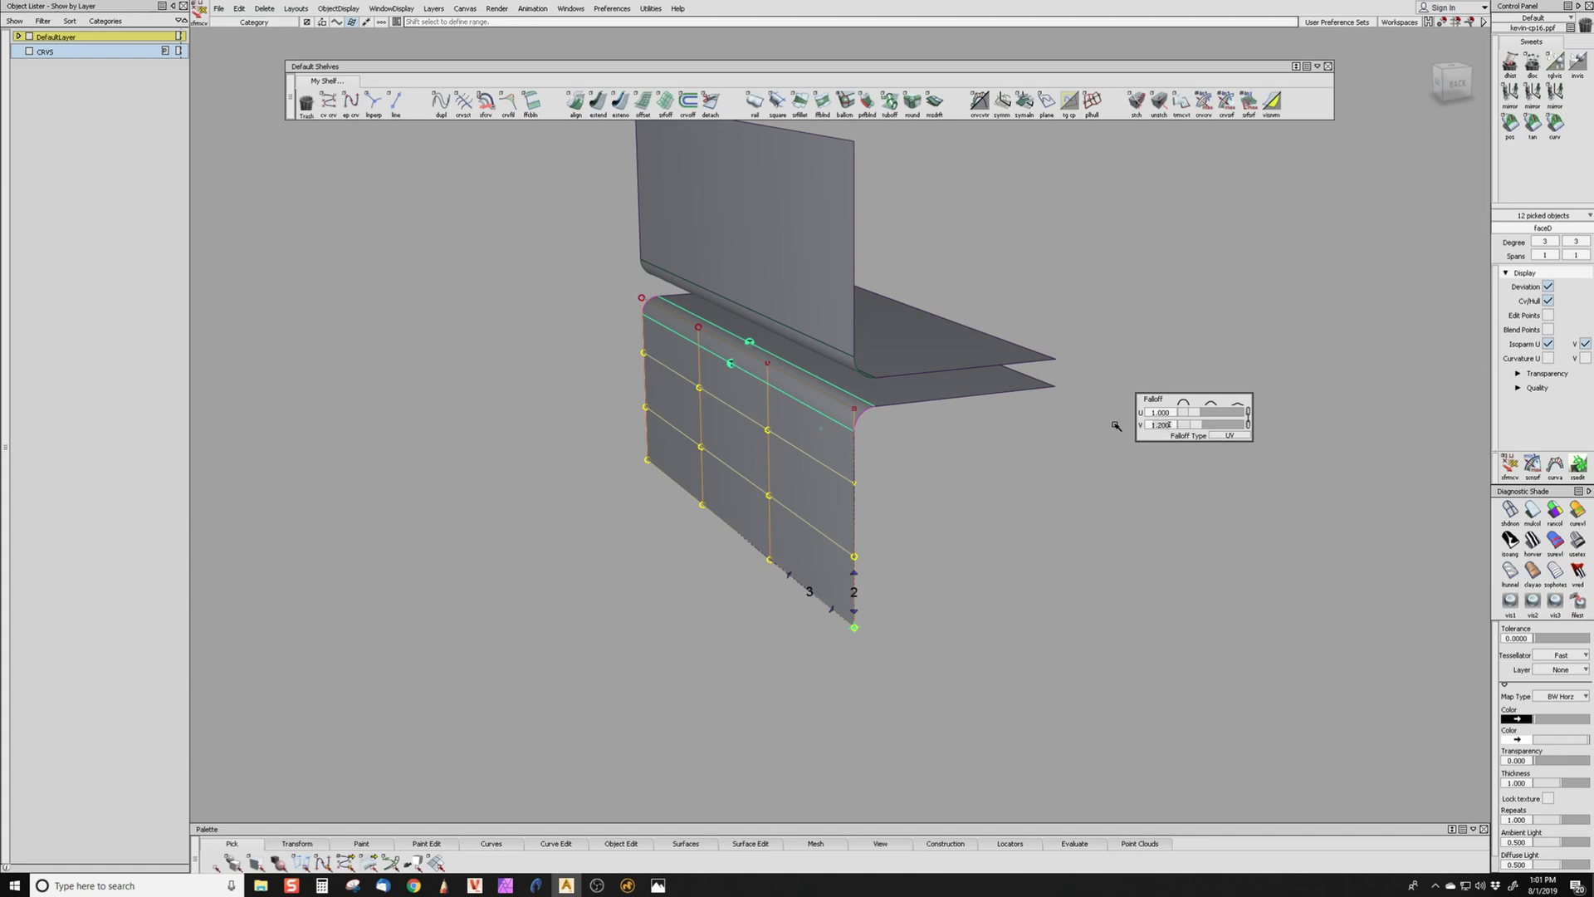
# - Move the selected control vertices sideways with falloff so the lower face slants inward beneath the fillet
pyautogui.rightClick(1052, 532)
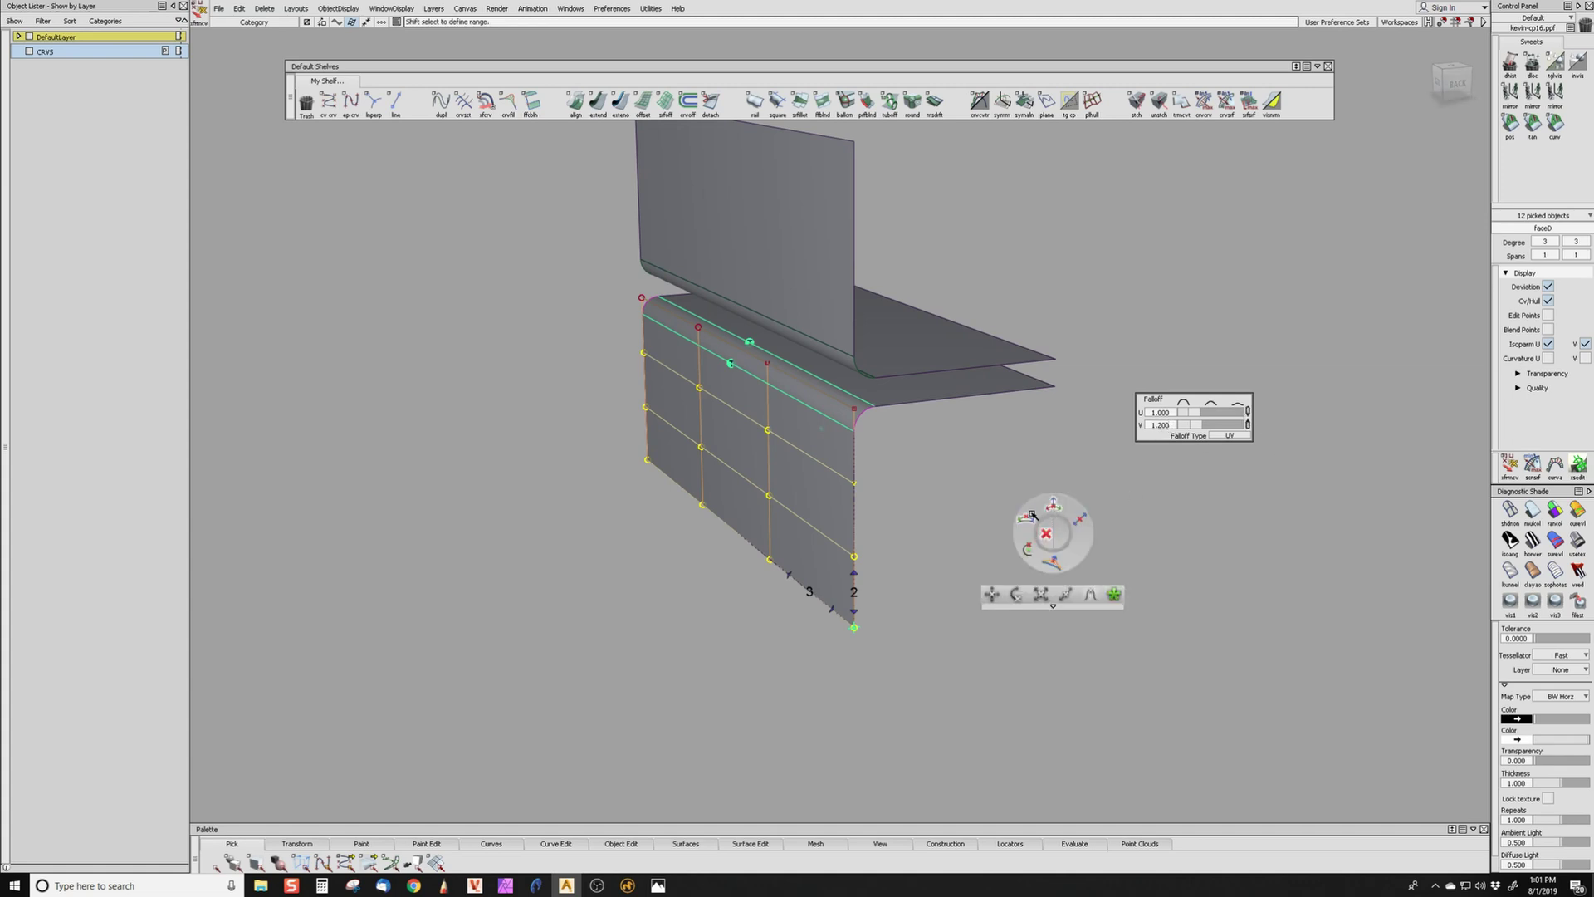
pyautogui.click(1051, 506)
pyautogui.moveTo(900, 629); pyautogui.dragTo(1438, 459)
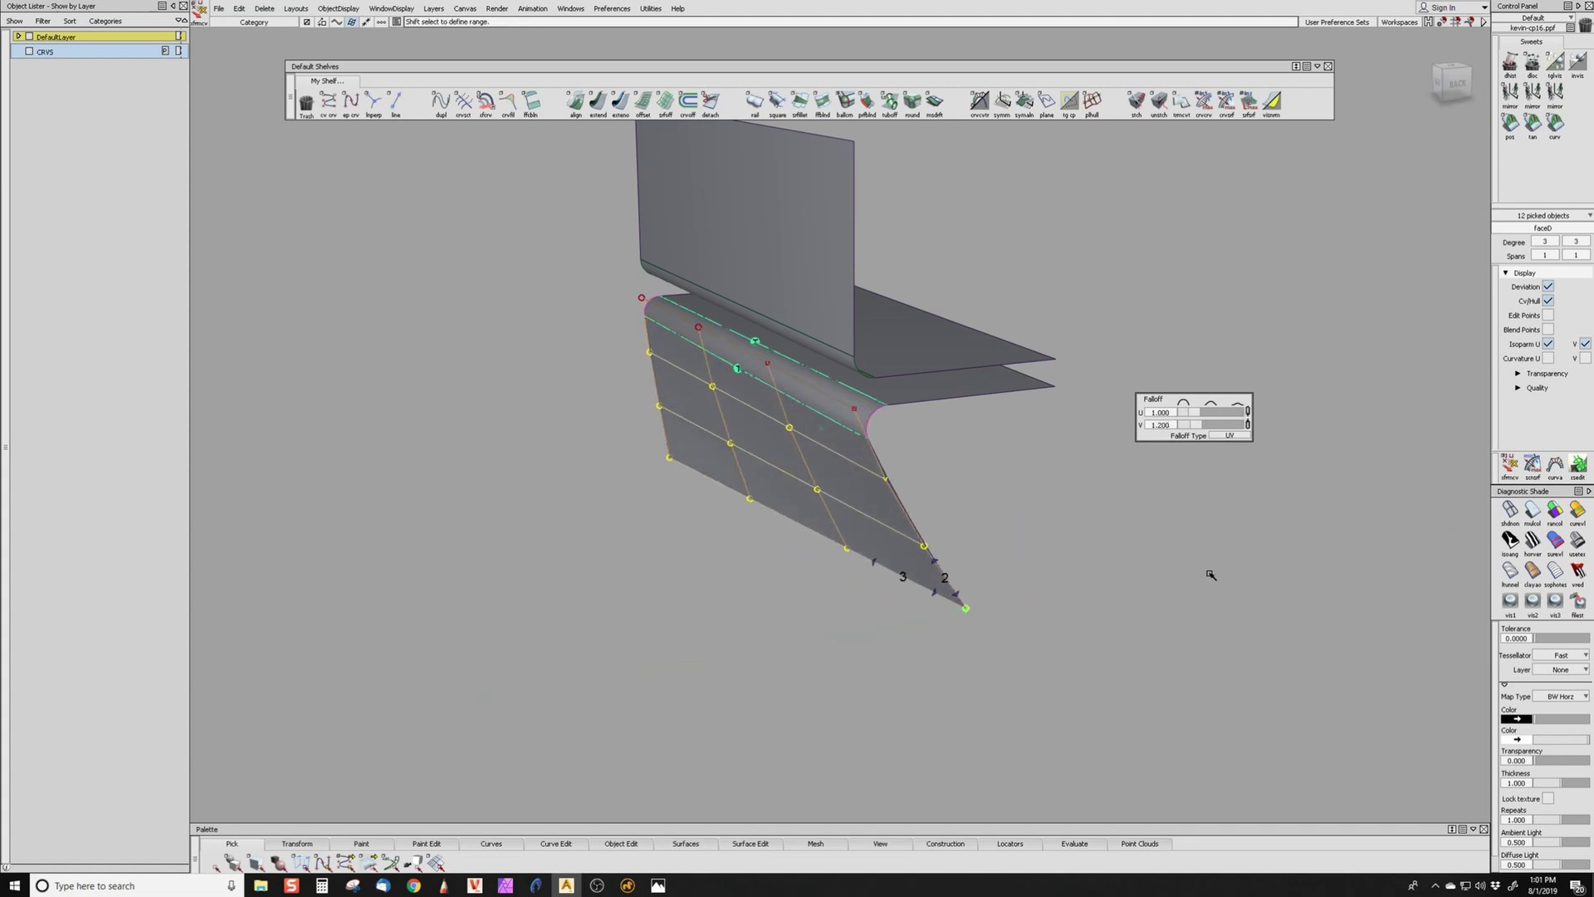
pyautogui.keyDown('alt'); pyautogui.keyDown('shift'); pyautogui.moveTo(1028, 633); pyautogui.dragTo(1018, 562); pyautogui.keyUp('shift'); pyautogui.keyUp('alt')
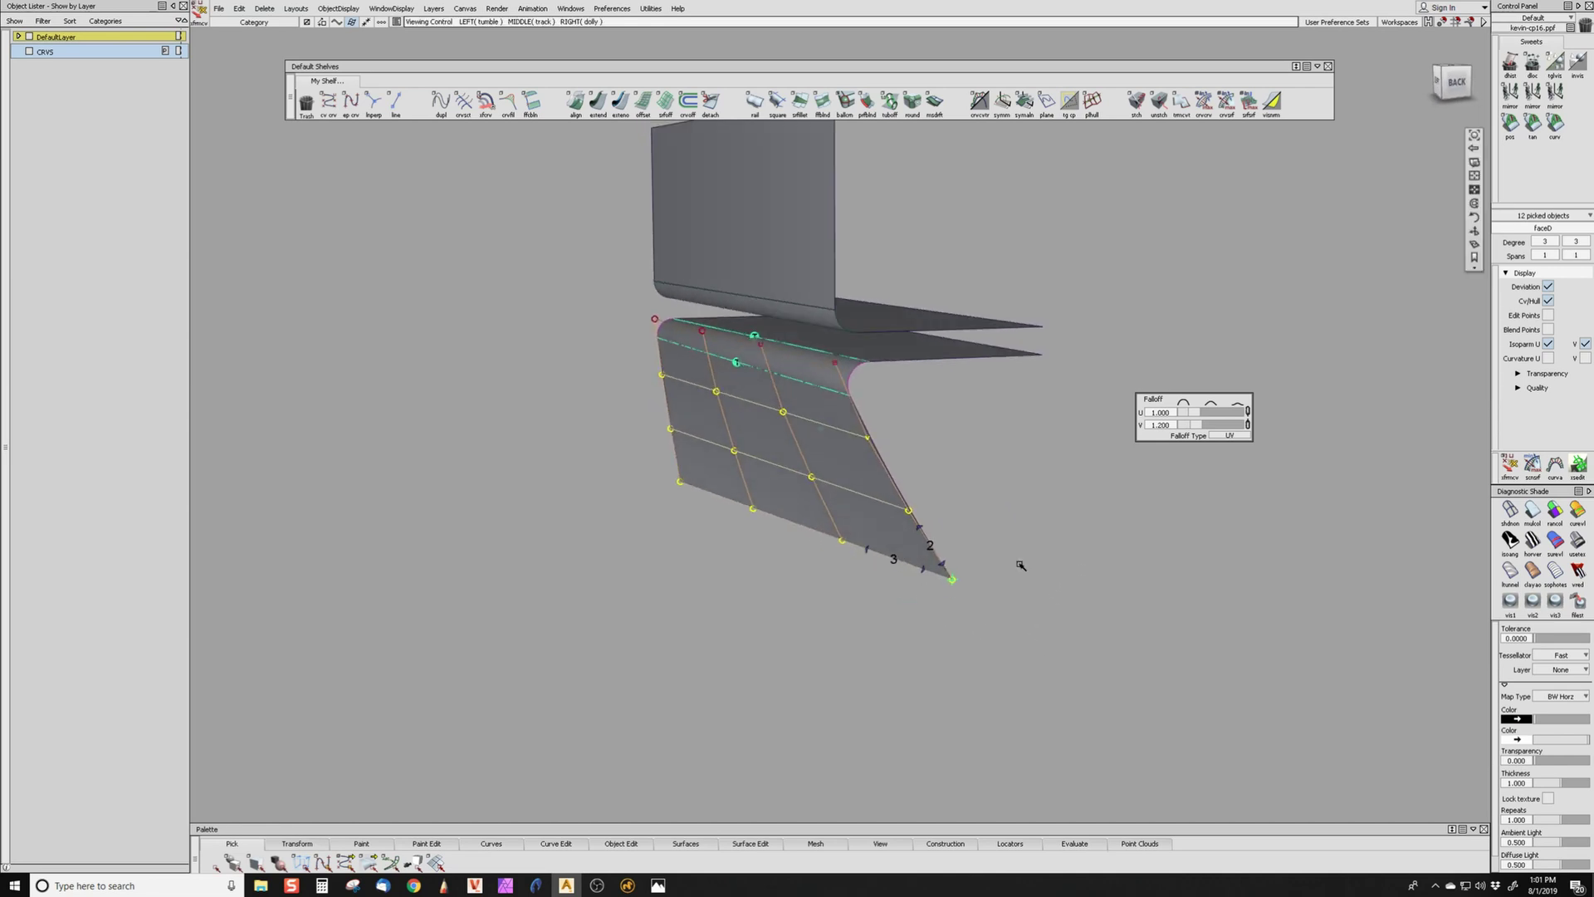
# - Examine the slanted lower face and its fillet from beneath, above and both ends
pyautogui.keyDown('alt'); pyautogui.keyDown('shift'); pyautogui.moveTo(944, 495); pyautogui.dragTo(1018, 498); pyautogui.keyUp('shift'); pyautogui.keyUp('alt')
pyautogui.keyDown('alt'); pyautogui.keyDown('shift'); pyautogui.moveTo(987, 404); pyautogui.dragTo(908, 573); pyautogui.keyUp('shift'); pyautogui.keyUp('alt')
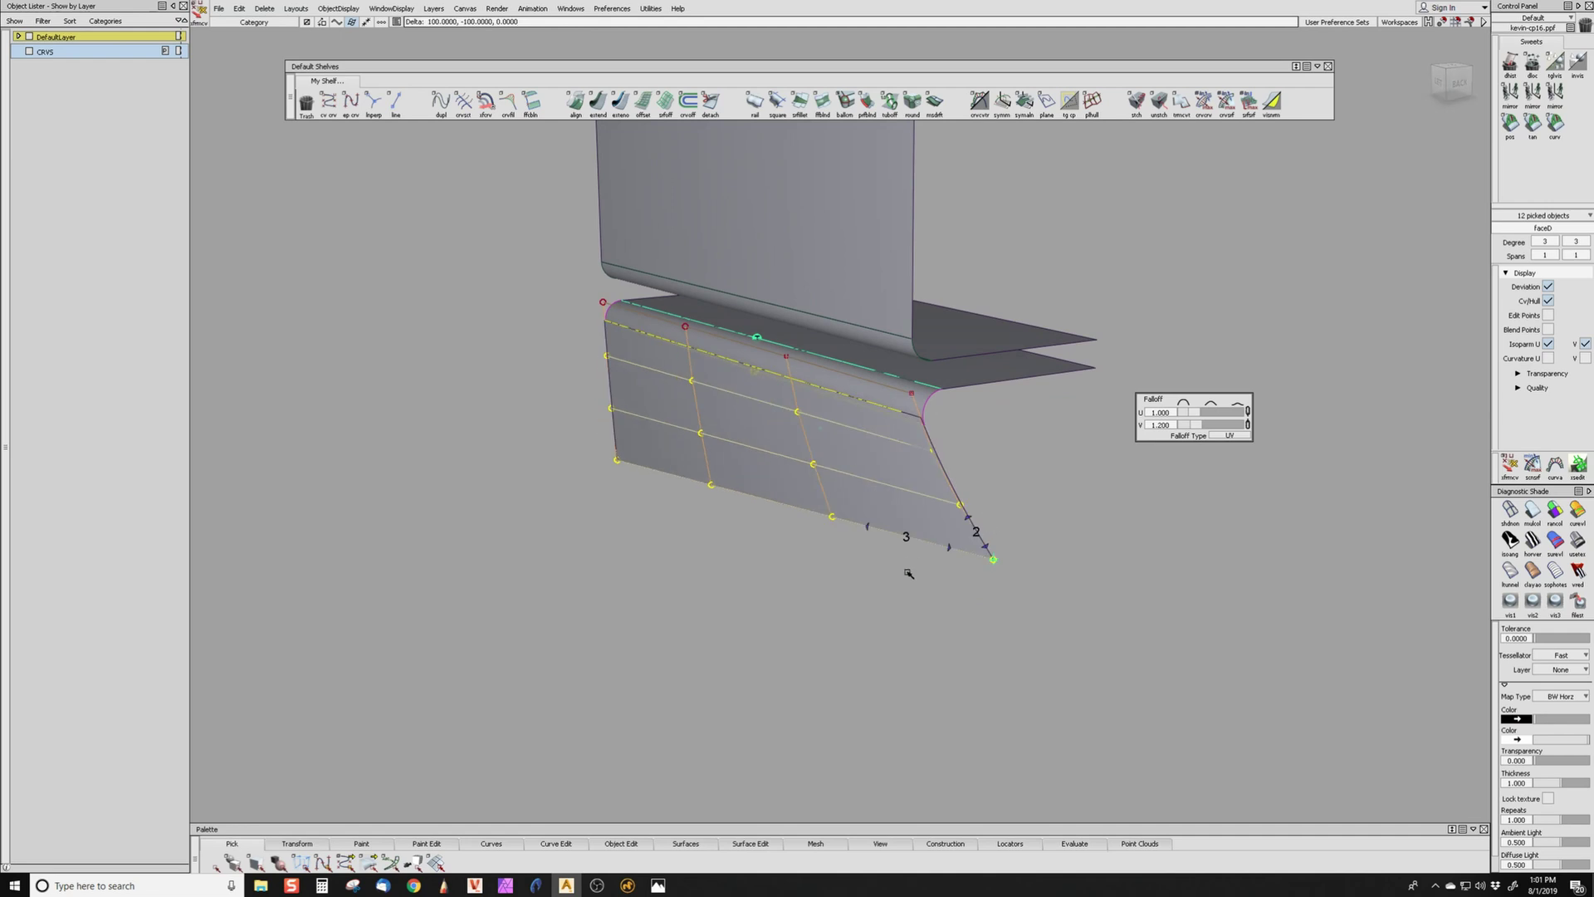
pyautogui.hotkey('ctrl', 'z')
pyautogui.keyDown('alt'); pyautogui.keyDown('shift'); pyautogui.moveTo(970, 439); pyautogui.dragTo(982, 706); pyautogui.keyUp('shift'); pyautogui.keyUp('alt')
pyautogui.click(870, 613)
pyautogui.keyDown('alt'); pyautogui.keyDown('shift'); pyautogui.moveTo(870, 612); pyautogui.dragTo(1039, 153); pyautogui.keyUp('shift'); pyautogui.keyUp('alt')
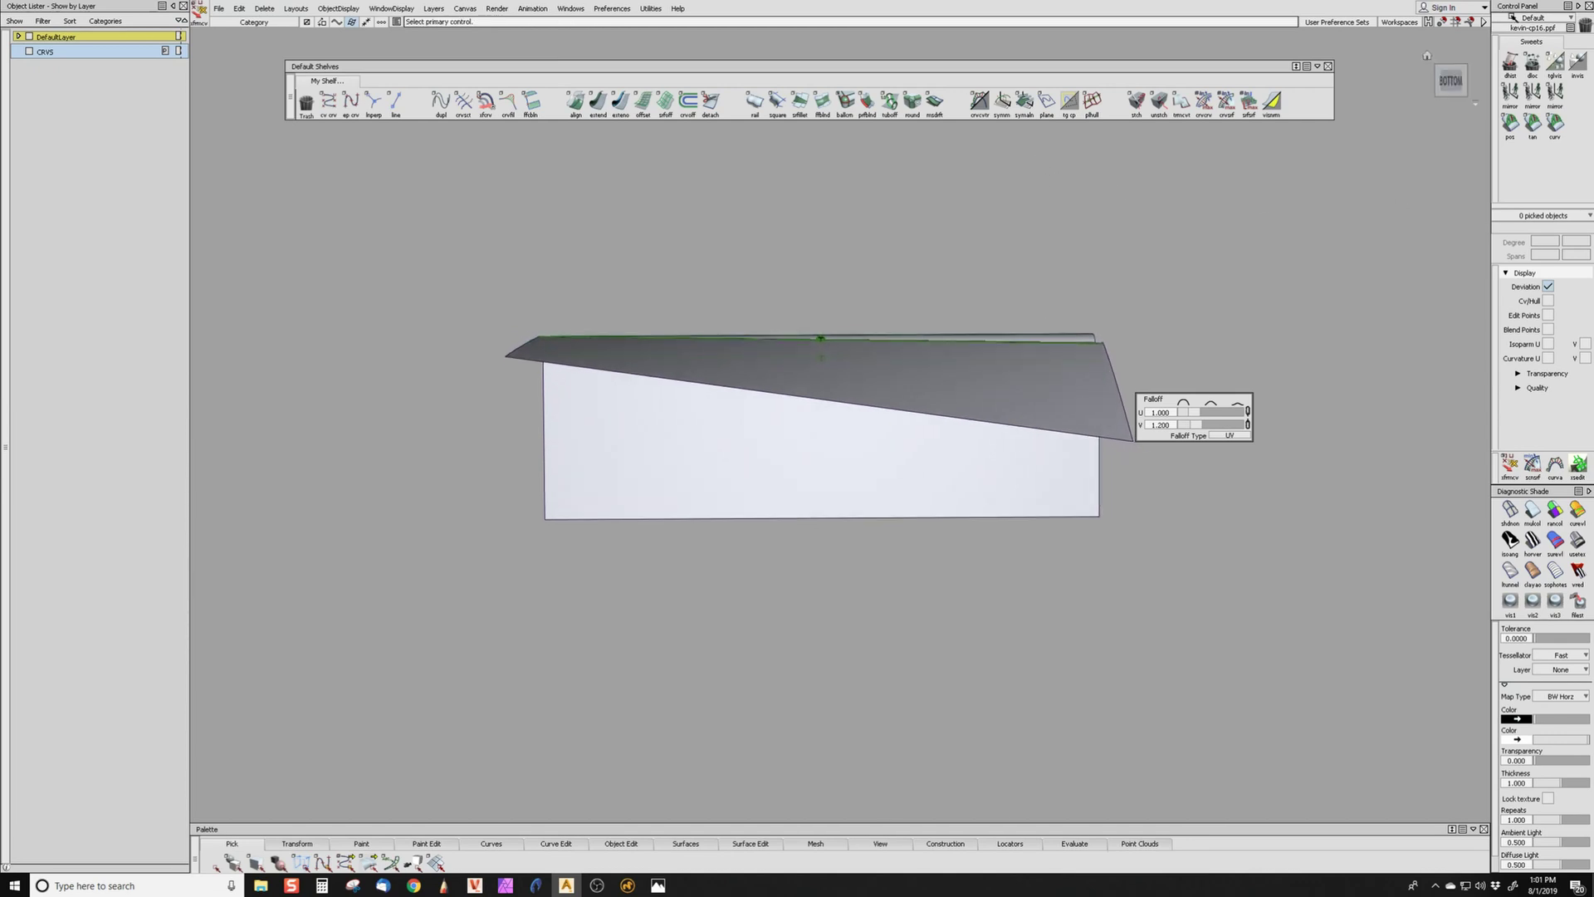
pyautogui.click(1450, 81)
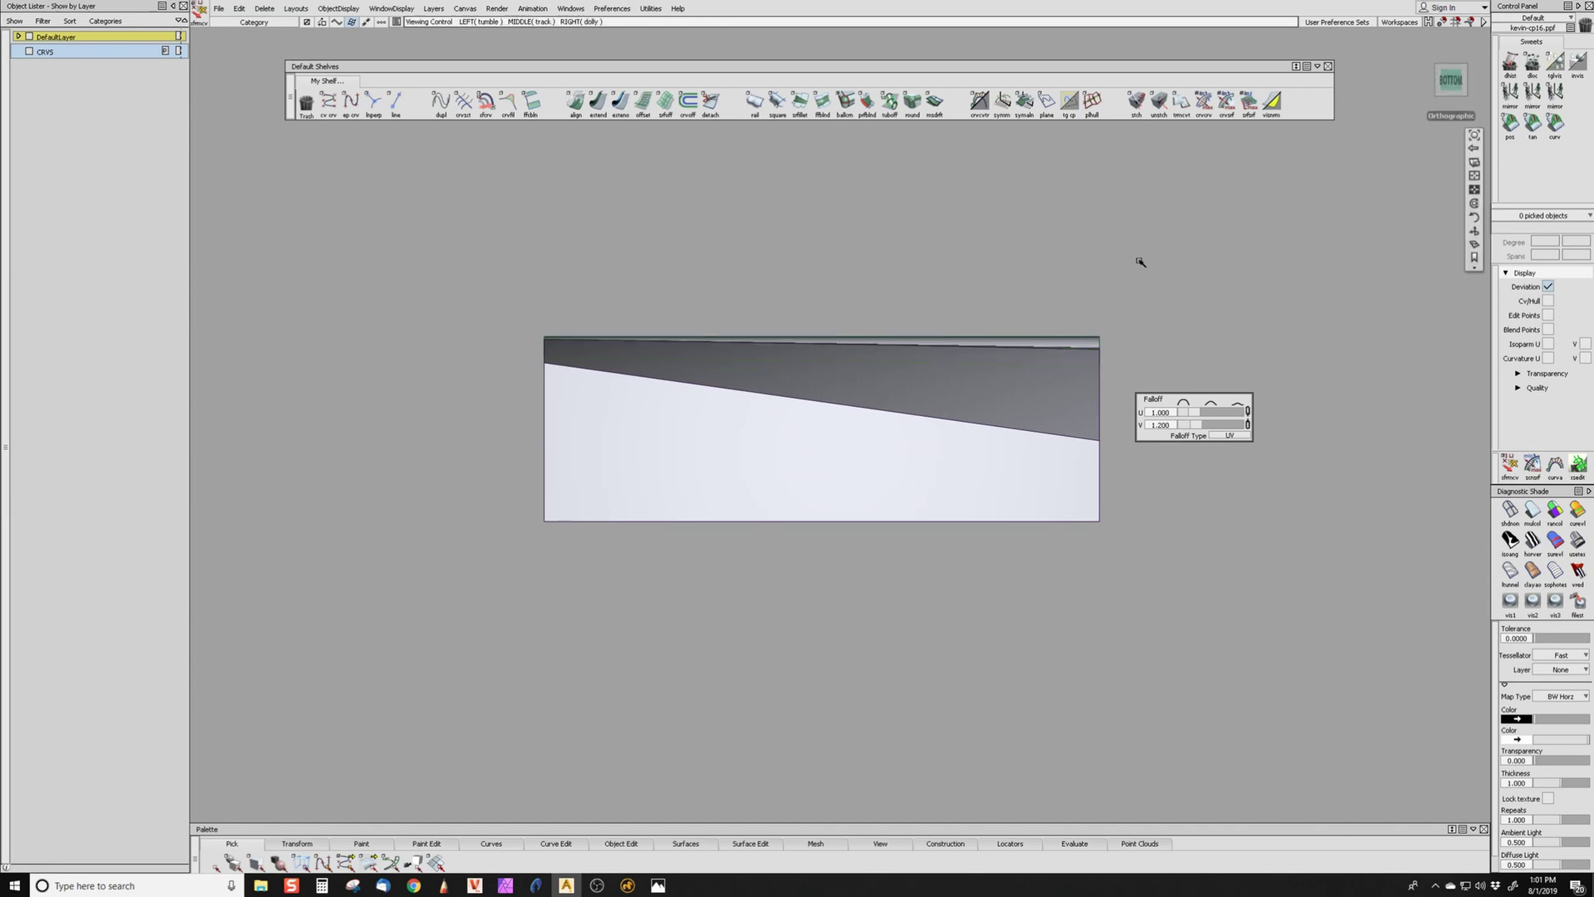
pyautogui.keyDown('alt'); pyautogui.keyDown('shift'); pyautogui.moveTo(1138, 256); pyautogui.dragTo(589, 554); pyautogui.keyUp('shift'); pyautogui.keyUp('alt')
pyautogui.keyDown('alt'); pyautogui.keyDown('shift'); pyautogui.moveTo(752, 467); pyautogui.dragTo(809, 426); pyautogui.keyUp('shift'); pyautogui.keyUp('alt')
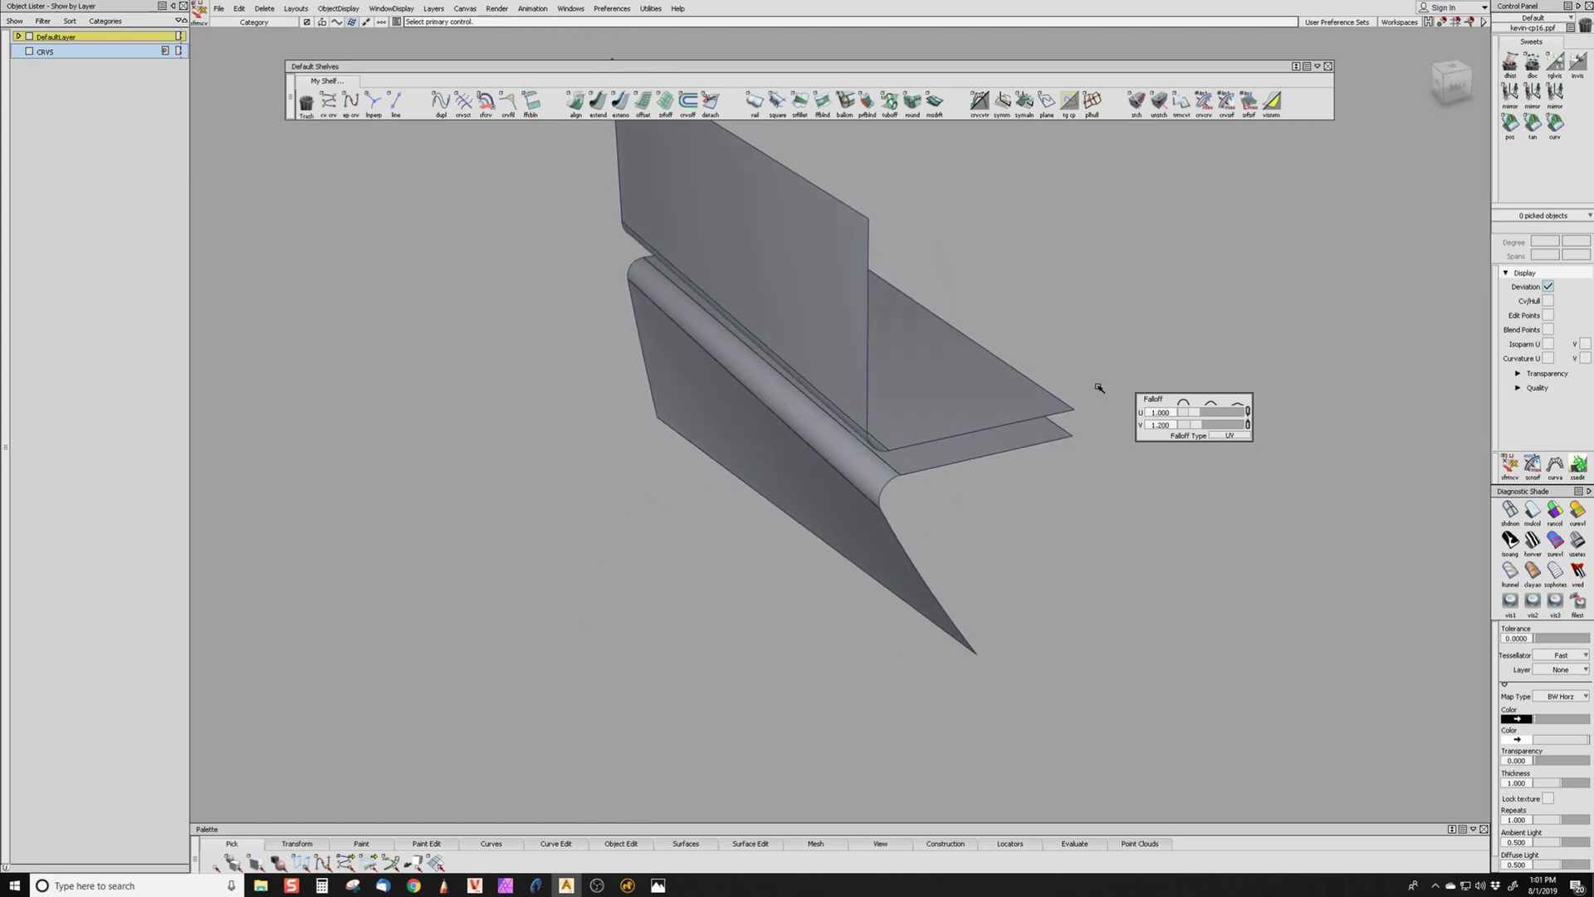
pyautogui.keyDown('alt'); pyautogui.keyDown('shift'); pyautogui.moveTo(906, 426); pyautogui.dragTo(968, 689); pyautogui.keyUp('shift'); pyautogui.keyUp('alt')
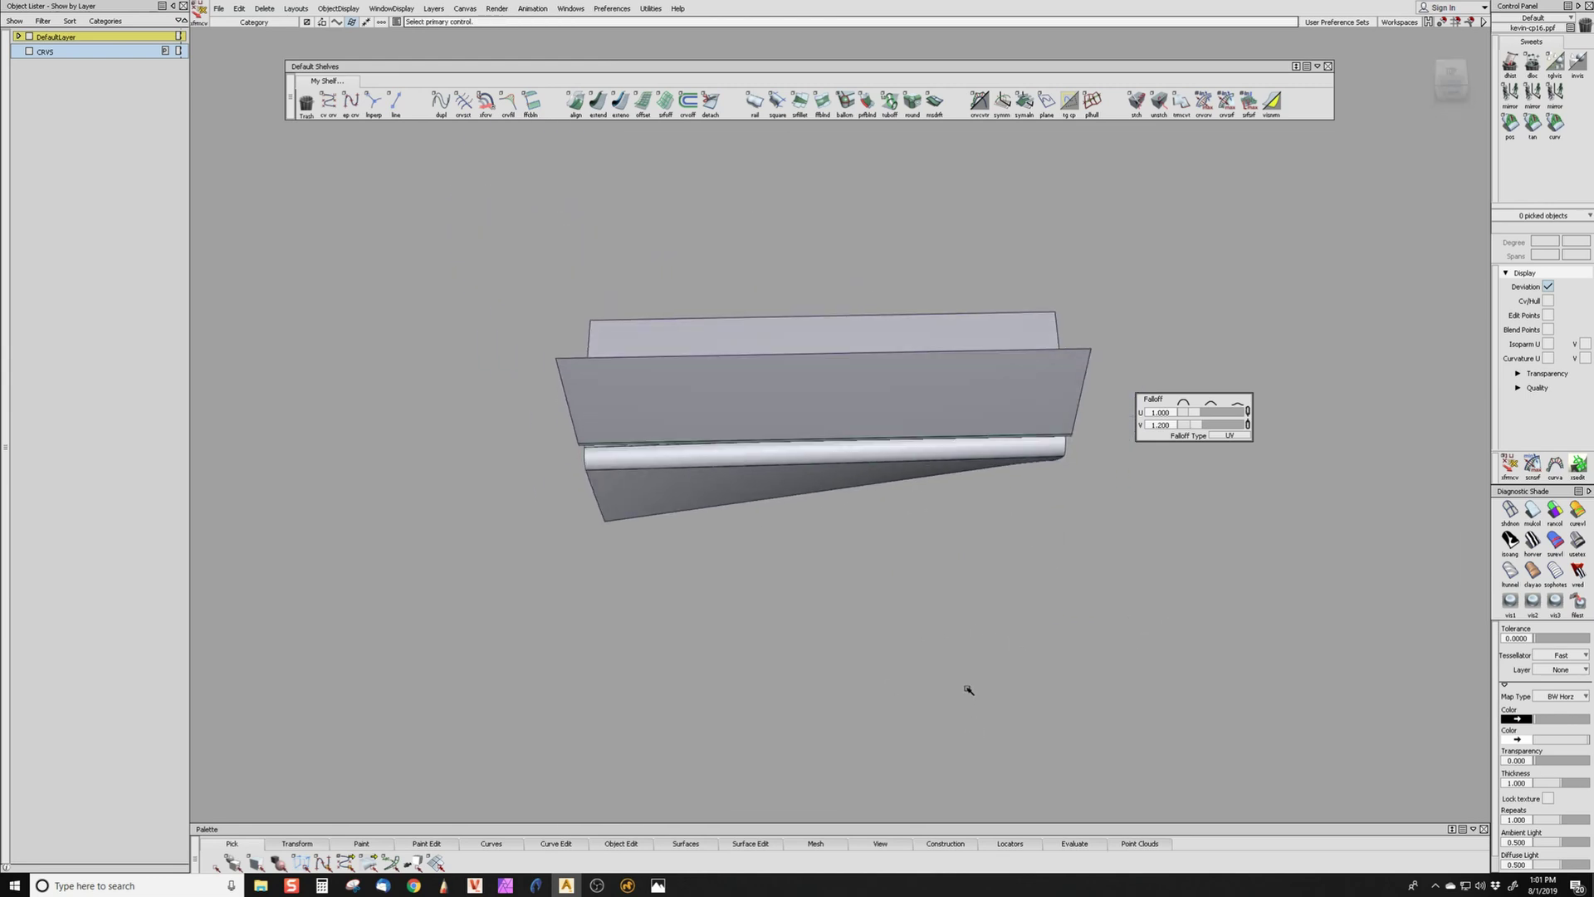
pyautogui.keyDown('alt'); pyautogui.keyDown('shift'); pyautogui.moveTo(797, 698); pyautogui.dragTo(573, 390); pyautogui.keyUp('shift'); pyautogui.keyUp('alt')
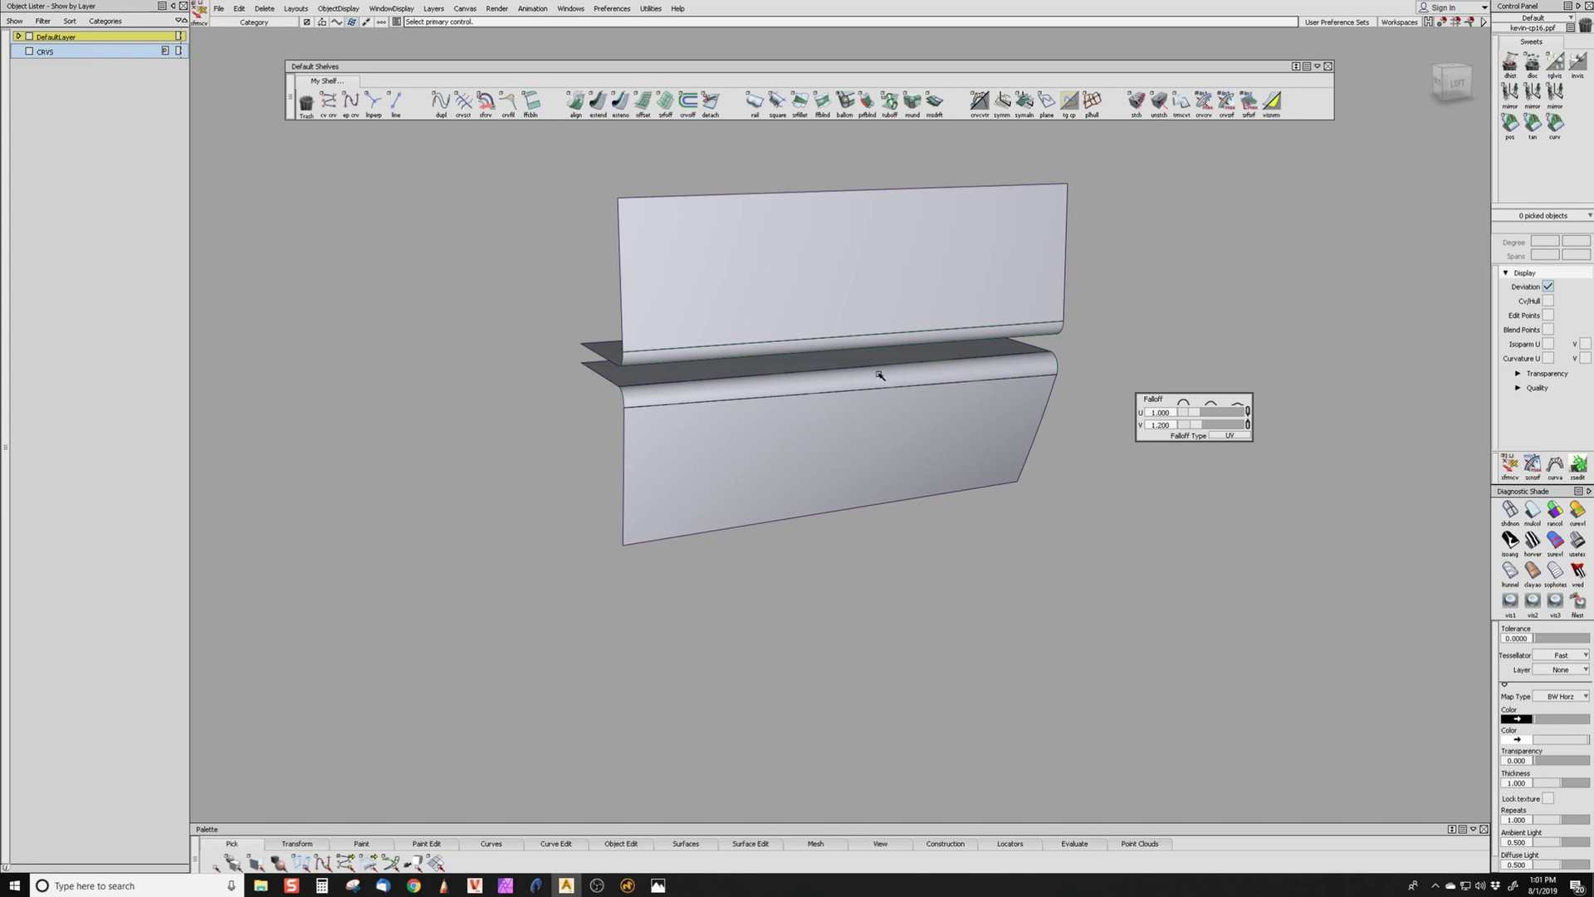
# - Delete all six panel and fillet surfaces together with their construction history
pyautogui.keyDown('alt'); pyautogui.keyDown('shift'); pyautogui.moveTo(1167, 310); pyautogui.dragTo(548, 366); pyautogui.keyUp('shift'); pyautogui.keyUp('alt')
pyautogui.keyDown('ctrl'); pyautogui.keyDown('shift'); pyautogui.moveTo(704, 231); pyautogui.dragTo(702, 357); pyautogui.keyUp('shift'); pyautogui.keyUp('ctrl')
pyautogui.moveTo(622, 256); pyautogui.dragTo(854, 498)
pyautogui.press('Delete')
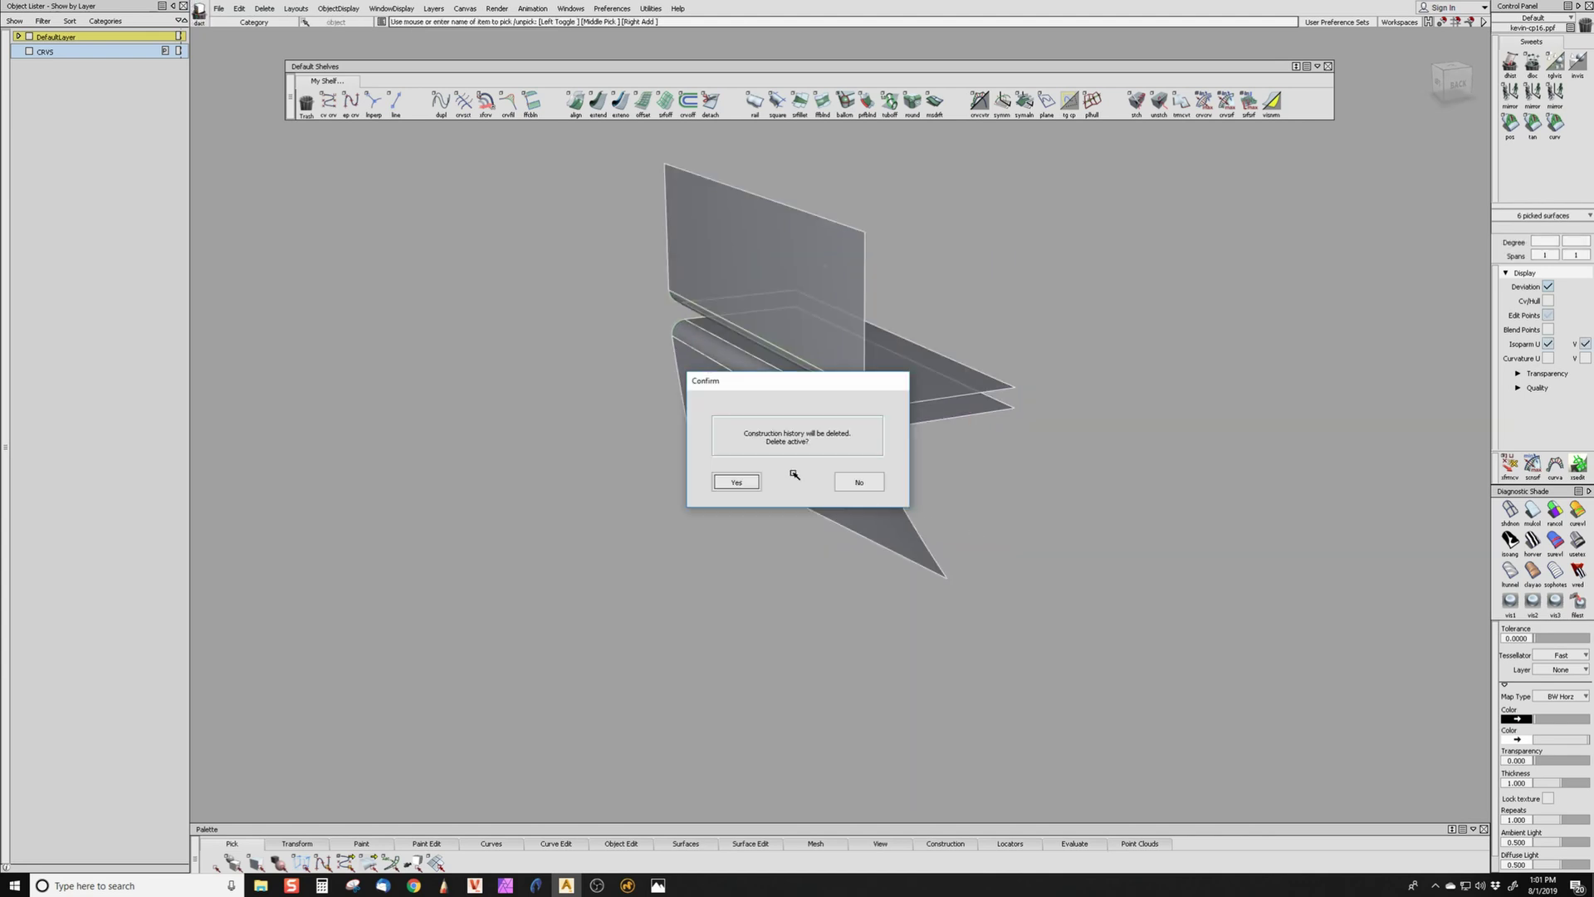
pyautogui.click(753, 481)
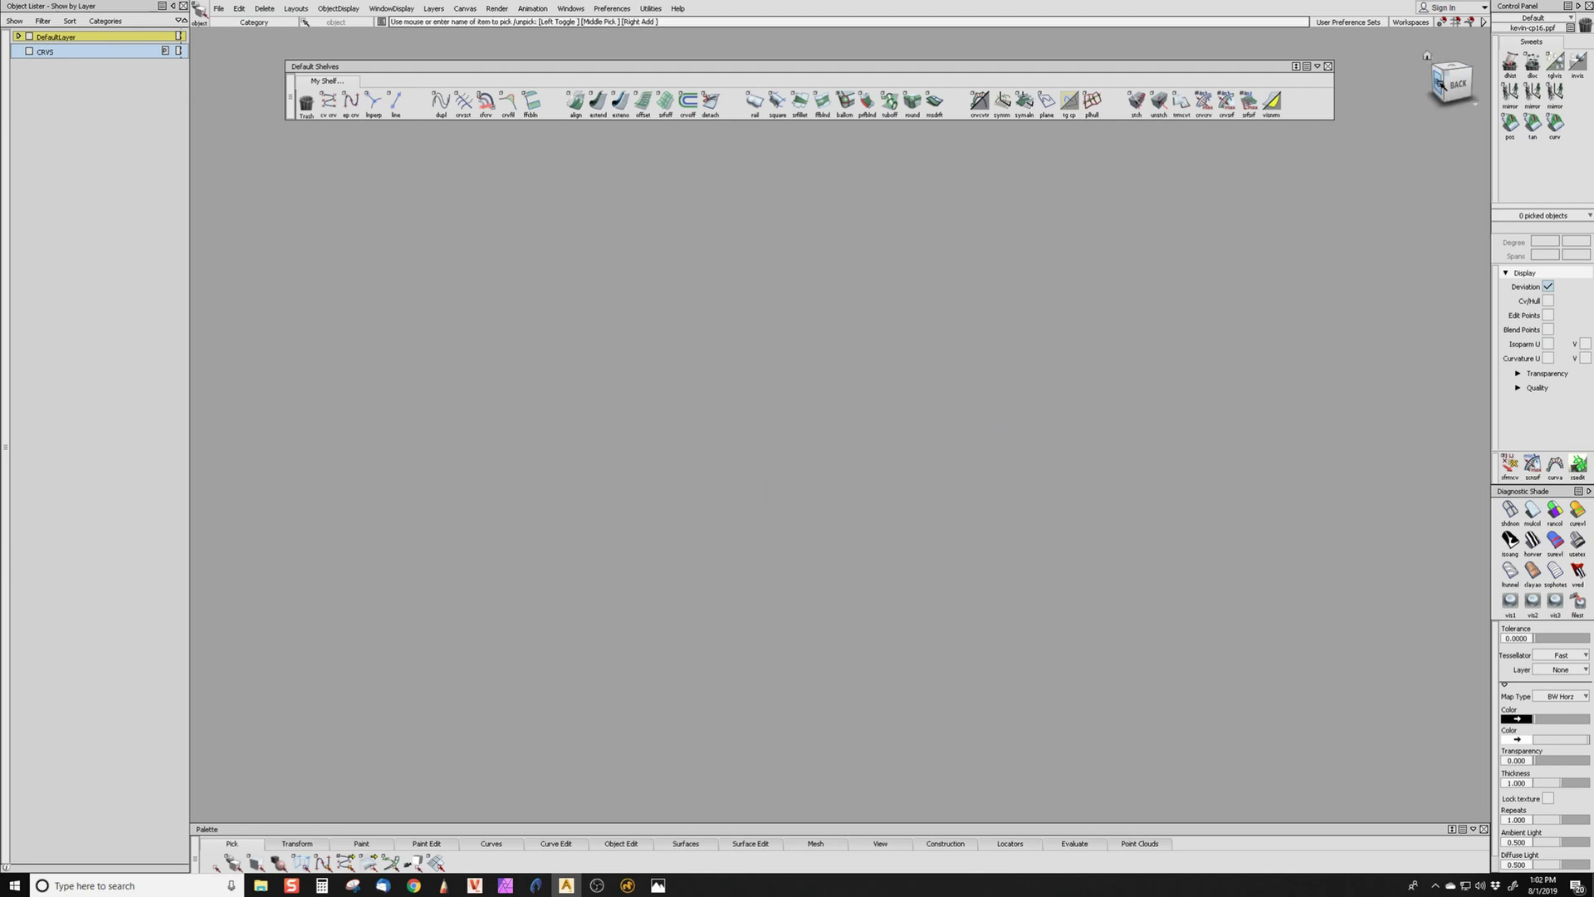
# - Place a primitive plane in the orthographic left view, at about -137, 0, 21.8
pyautogui.click(702, 843)
pyautogui.moveTo(718, 589)
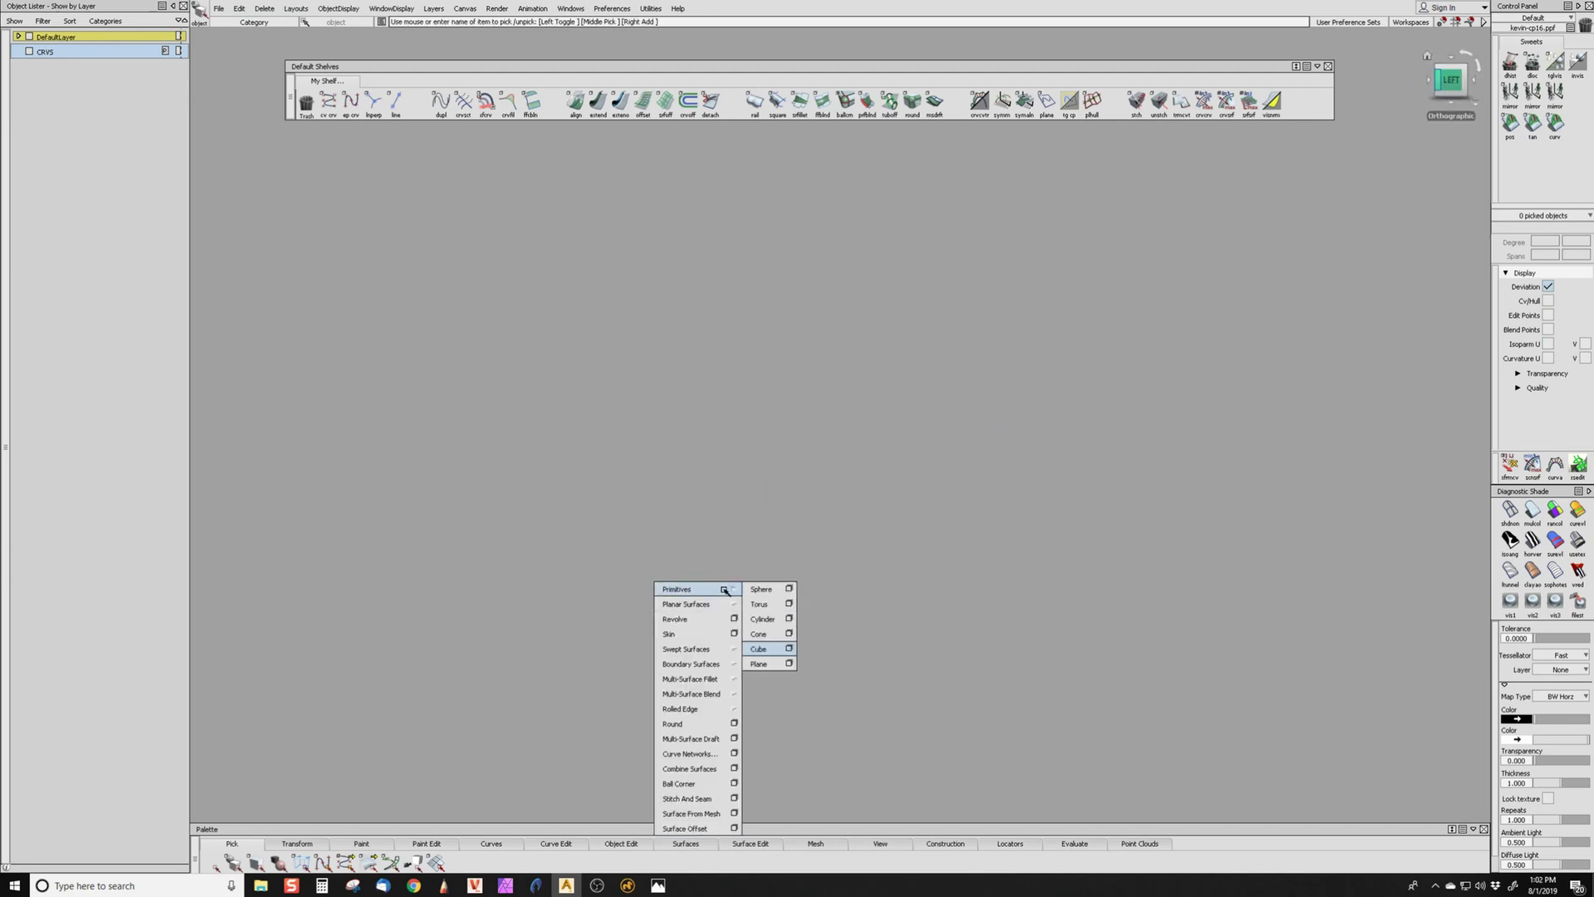
pyautogui.click(764, 659)
pyautogui.click(798, 406)
pyautogui.moveTo(797, 405); pyautogui.dragTo(801, 399)
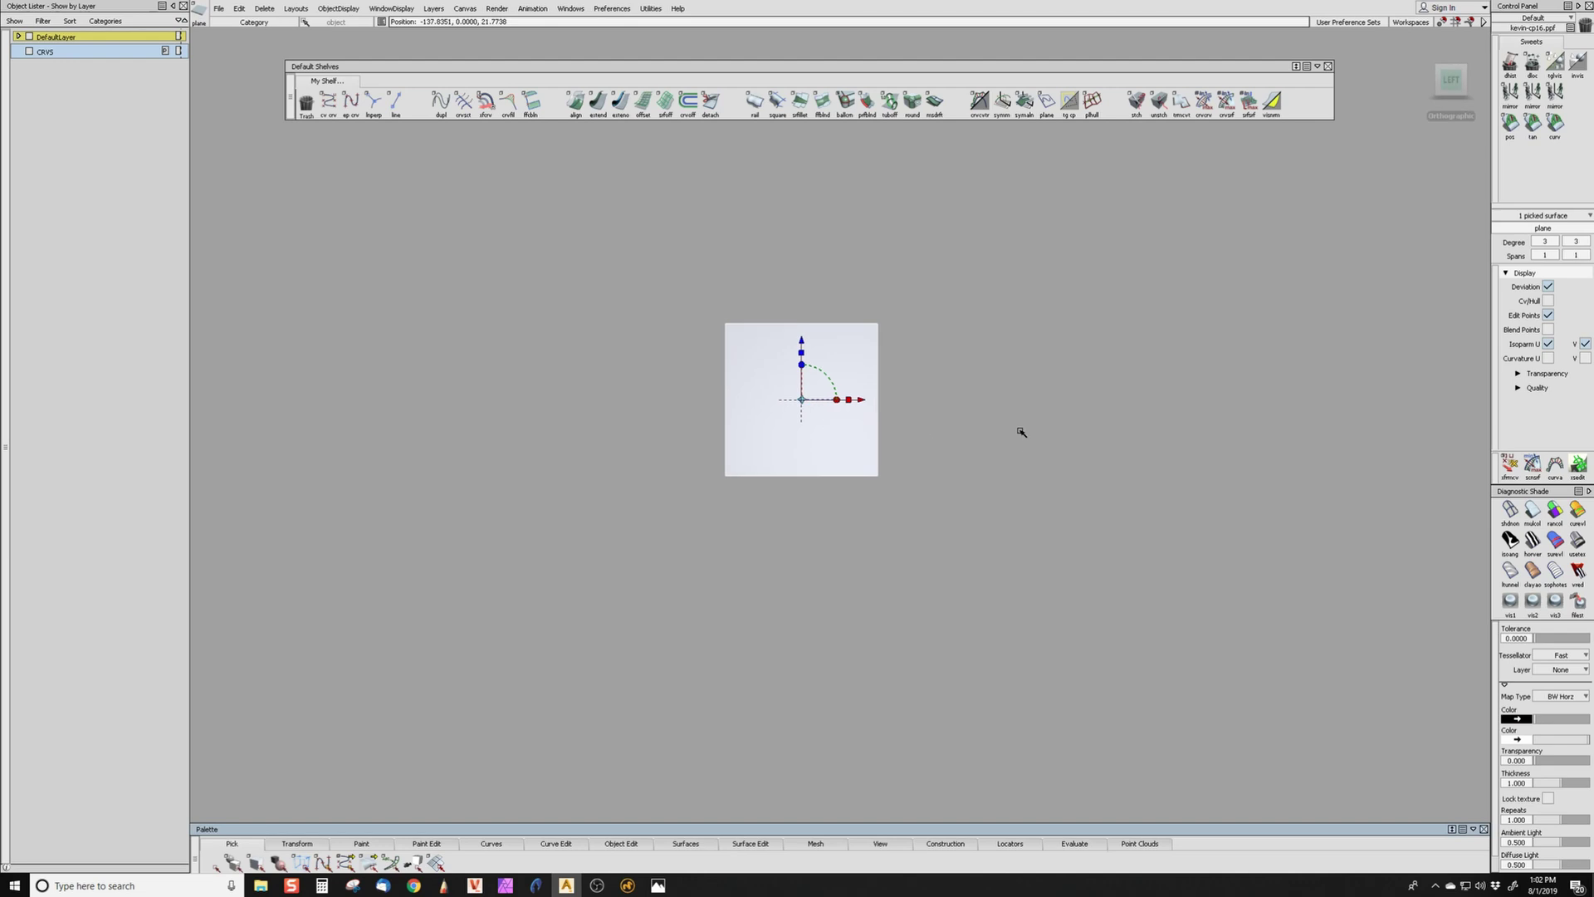
# - Scale the plane non-proportionally into a wide rectangle nearly three times as long as it is high
pyautogui.keyDown('ctrl'); pyautogui.keyDown('shift'); pyautogui.moveTo(1020, 432); pyautogui.dragTo(955, 435, button='middle'); pyautogui.keyUp('shift'); pyautogui.keyUp('ctrl')
pyautogui.moveTo(891, 496); pyautogui.dragTo(1144, 559)
pyautogui.moveTo(1144, 558); pyautogui.dragTo(1138, 609, button='middle')
pyautogui.moveTo(1138, 609); pyautogui.dragTo(1163, 384, button='right')
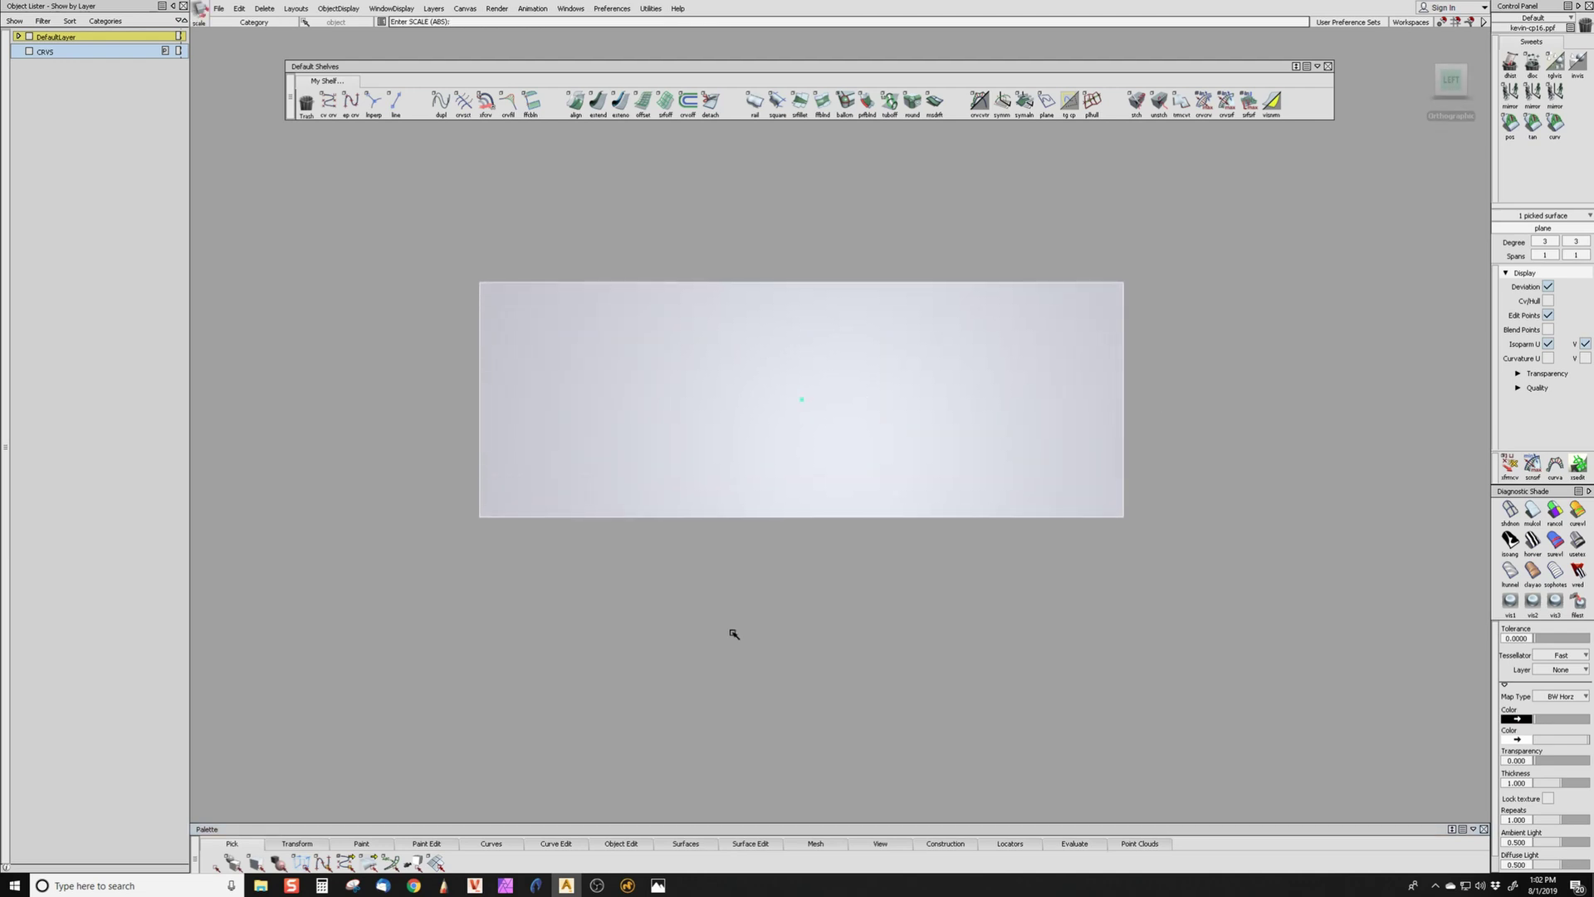
pyautogui.moveTo(733, 634); pyautogui.dragTo(1220, 532)
pyautogui.keyDown('alt'); pyautogui.keyDown('shift'); pyautogui.moveTo(911, 637); pyautogui.dragTo(968, 623, button='right'); pyautogui.keyUp('shift'); pyautogui.keyUp('alt')
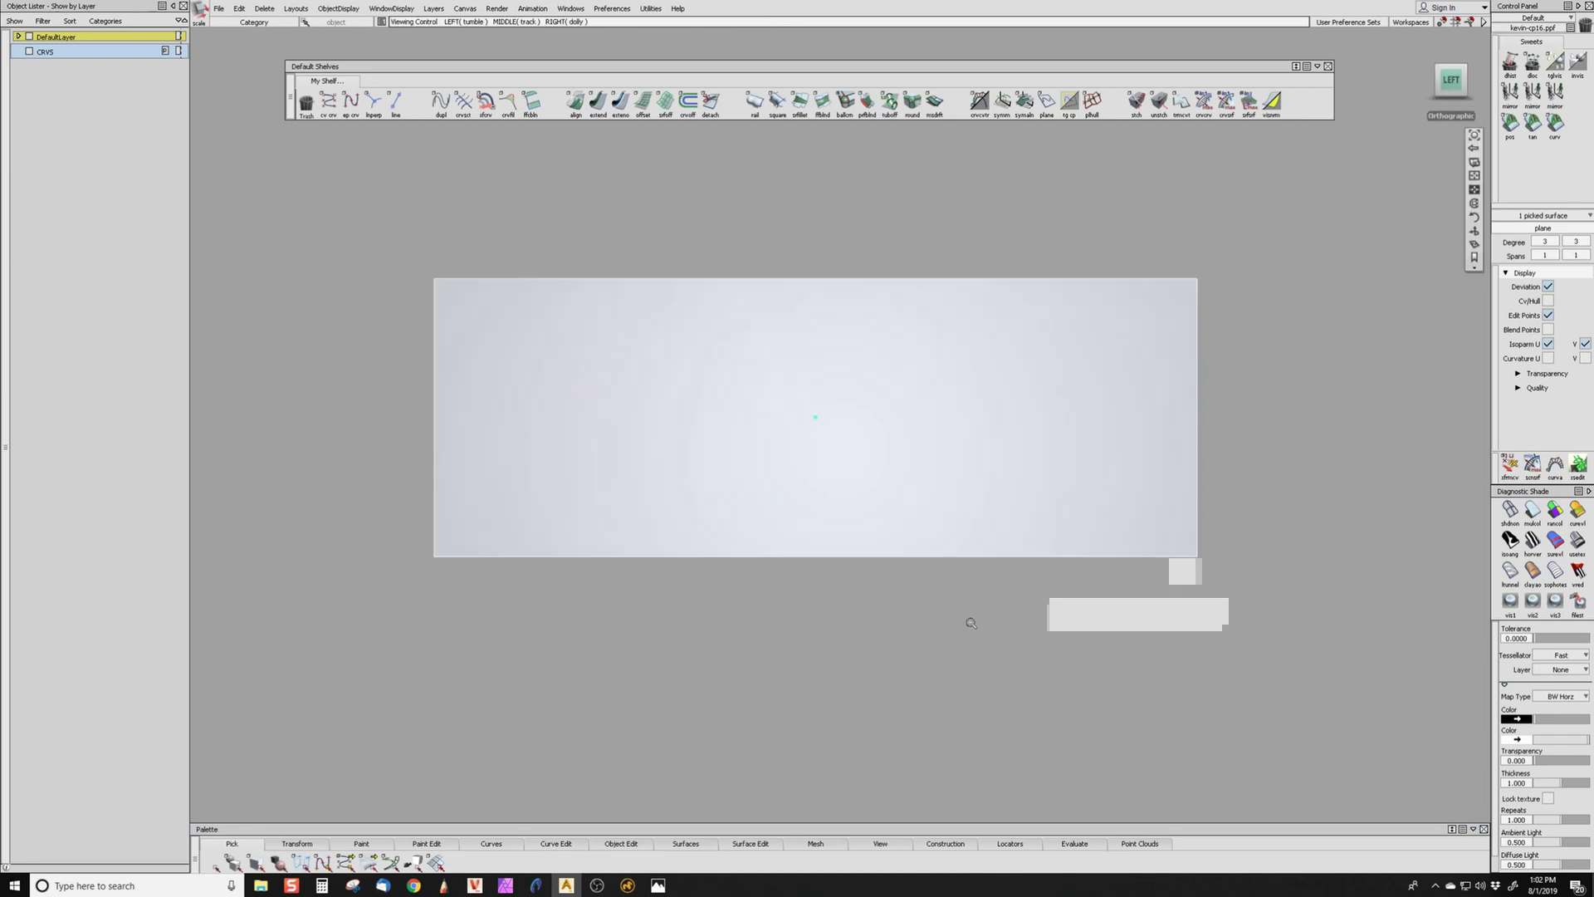
pyautogui.moveTo(971, 662); pyautogui.dragTo(833, 494)
pyautogui.keyDown('ctrl'); pyautogui.keyDown('shift'); pyautogui.moveTo(800, 410); pyautogui.dragTo(799, 410); pyautogui.keyUp('shift'); pyautogui.keyUp('ctrl')
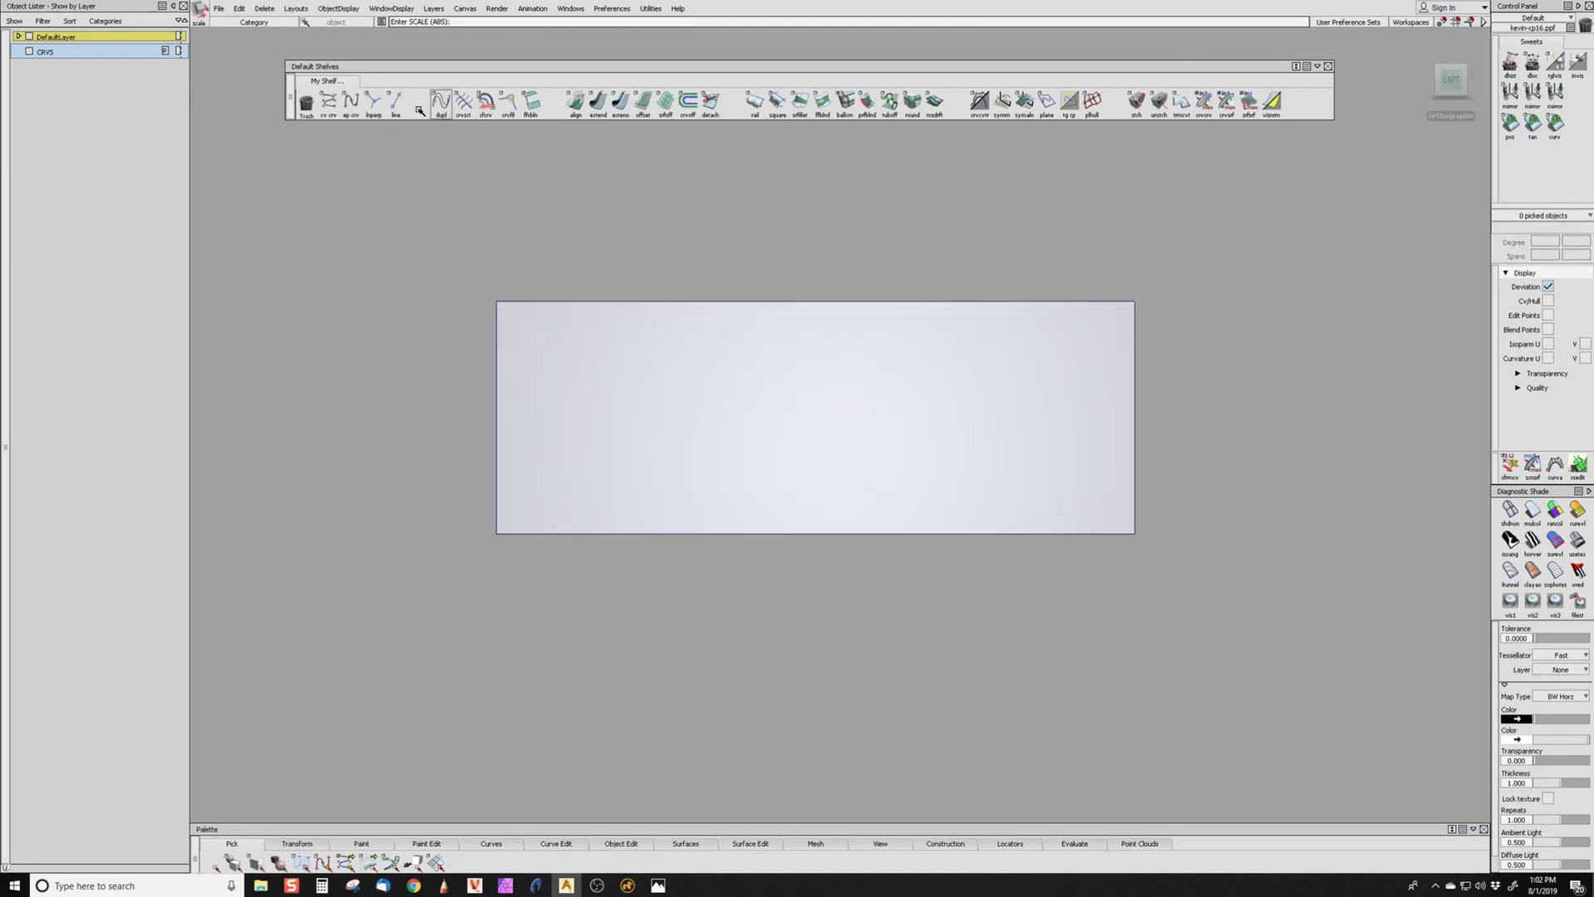
# - Draw two crossing edit-point curves: one horizontal from the plane's left edge, one diagonal rising past its upper edge
pyautogui.click(352, 102)
pyautogui.click(493, 439)
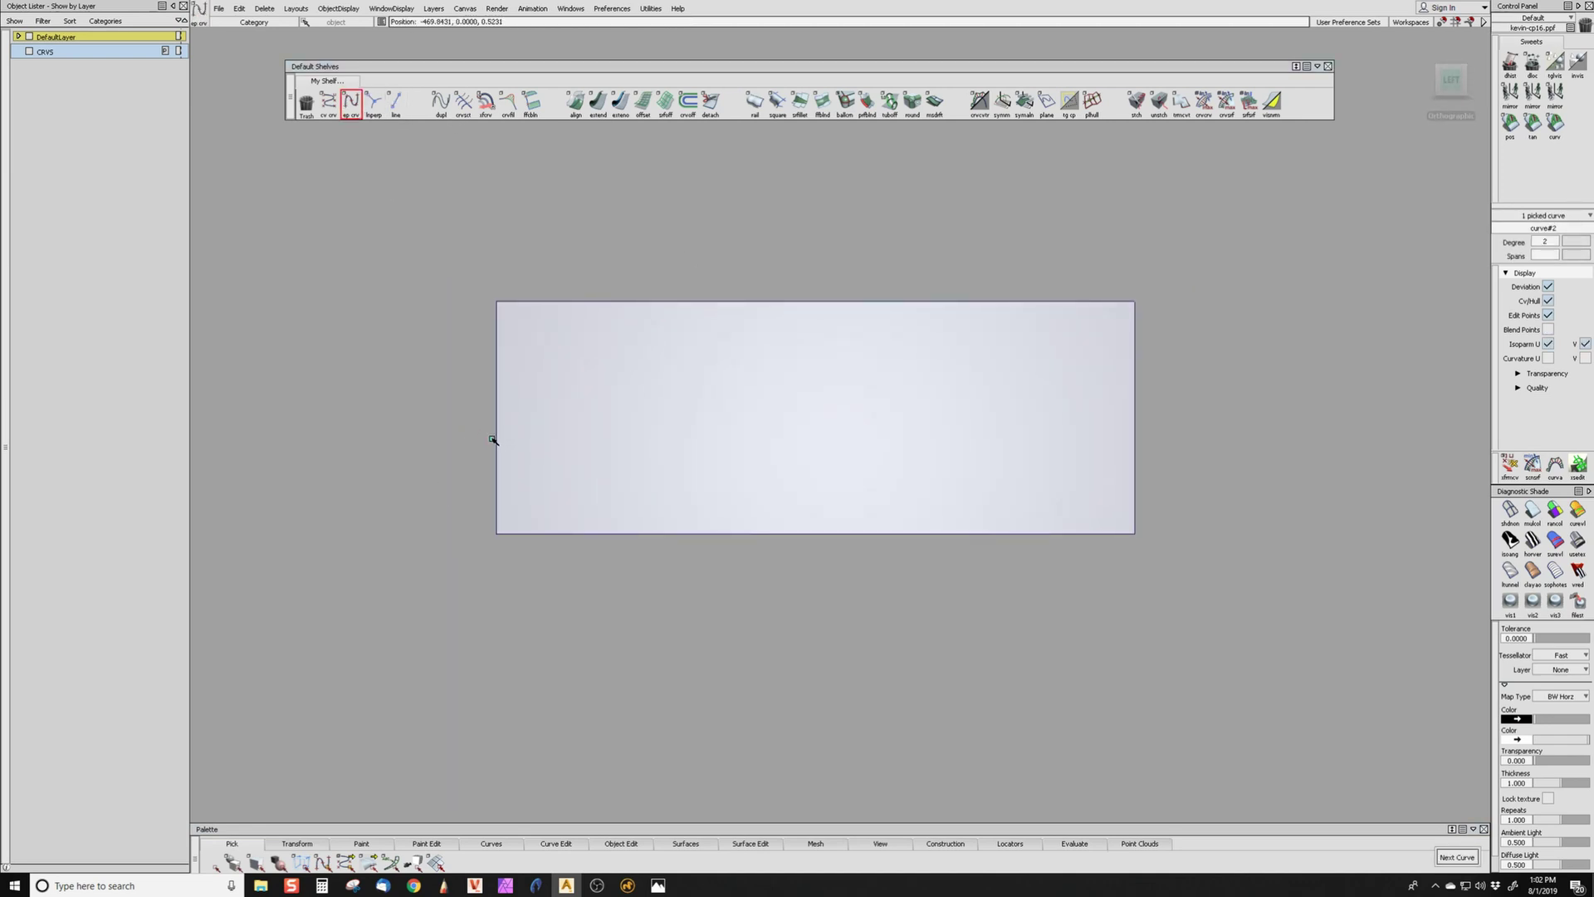
pyautogui.moveTo(951, 424)
pyautogui.mouseDown()
pyautogui.moveTo(909, 427)
pyautogui.moveTo(944, 424)
pyautogui.mouseUp()
pyautogui.keyDown('ctrl'); pyautogui.keyDown('shift'); pyautogui.moveTo(933, 520); pyautogui.dragTo(931, 508); pyautogui.keyUp('shift'); pyautogui.keyUp('ctrl')
pyautogui.click(909, 430)
pyautogui.moveTo(1003, 312); pyautogui.dragTo(1019, 288)
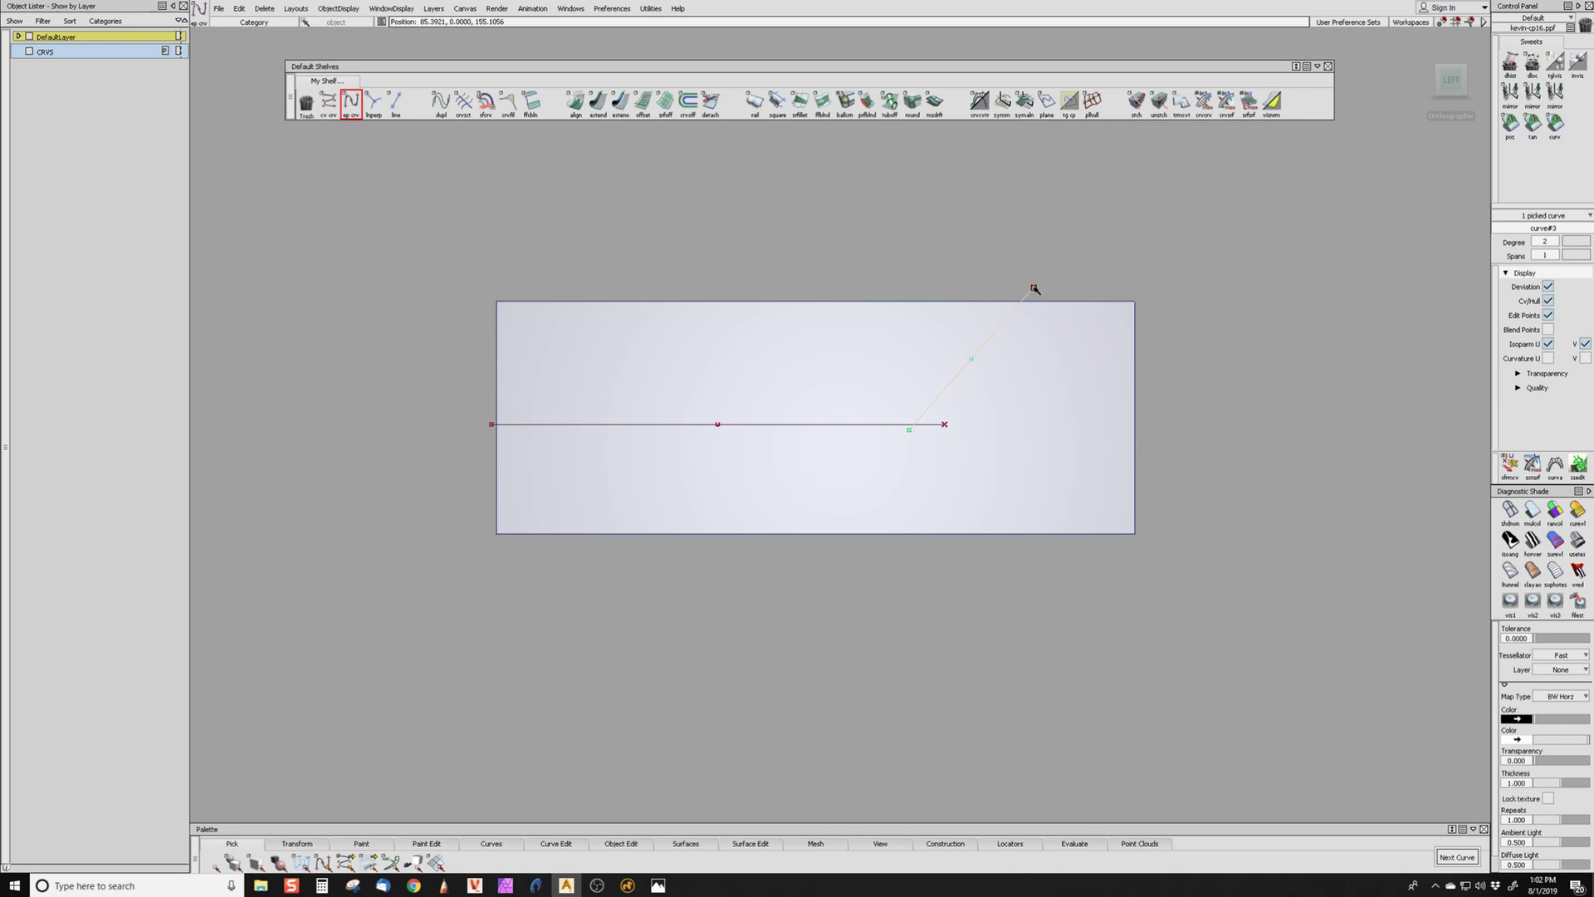
# - Move the diagonal curve's lower end control vertex slightly left so the curve extends further past the horizontal one
pyautogui.keyDown('ctrl'); pyautogui.keyDown('shift'); pyautogui.moveTo(962, 558); pyautogui.dragTo(943, 370); pyautogui.keyUp('shift'); pyautogui.keyUp('ctrl')
pyautogui.keyDown('alt'); pyautogui.keyDown('shift'); pyautogui.moveTo(922, 448); pyautogui.dragTo(775, 470, button='right'); pyautogui.keyUp('shift'); pyautogui.keyUp('alt')
pyautogui.keyDown('ctrl'); pyautogui.keyDown('shift'); pyautogui.moveTo(780, 469); pyautogui.dragTo(880, 424); pyautogui.keyUp('shift'); pyautogui.keyUp('ctrl')
pyautogui.click(940, 421)
pyautogui.keyDown('ctrl'); pyautogui.keyDown('shift'); pyautogui.moveTo(973, 542); pyautogui.dragTo(970, 490); pyautogui.keyUp('shift'); pyautogui.keyUp('ctrl')
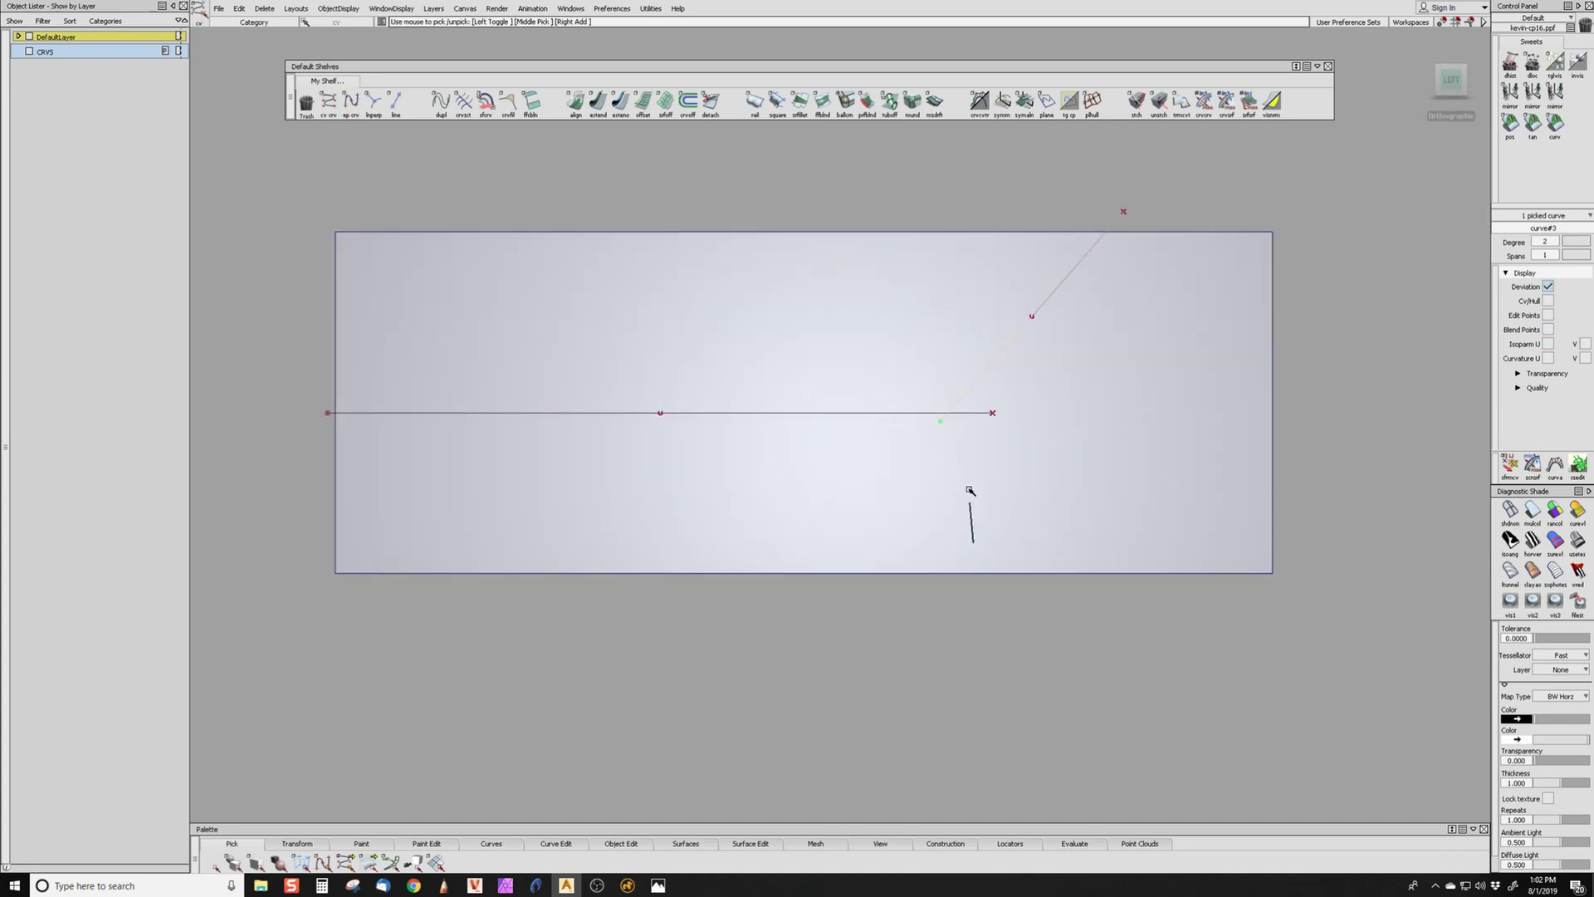
pyautogui.moveTo(996, 480); pyautogui.dragTo(969, 484, button='middle')
pyautogui.keyDown('ctrl'); pyautogui.keyDown('shift'); pyautogui.moveTo(968, 478); pyautogui.dragTo(992, 432); pyautogui.keyUp('shift'); pyautogui.keyUp('ctrl')
# - Raise the horizontal curve's right end control vertex slightly to give the curve a gentle upward bend
pyautogui.click(993, 412)
pyautogui.keyDown('ctrl'); pyautogui.keyDown('shift'); pyautogui.moveTo(1033, 535); pyautogui.dragTo(1031, 491); pyautogui.keyUp('shift'); pyautogui.keyUp('ctrl')
pyautogui.moveTo(1031, 495); pyautogui.dragTo(968, 529, button='right')
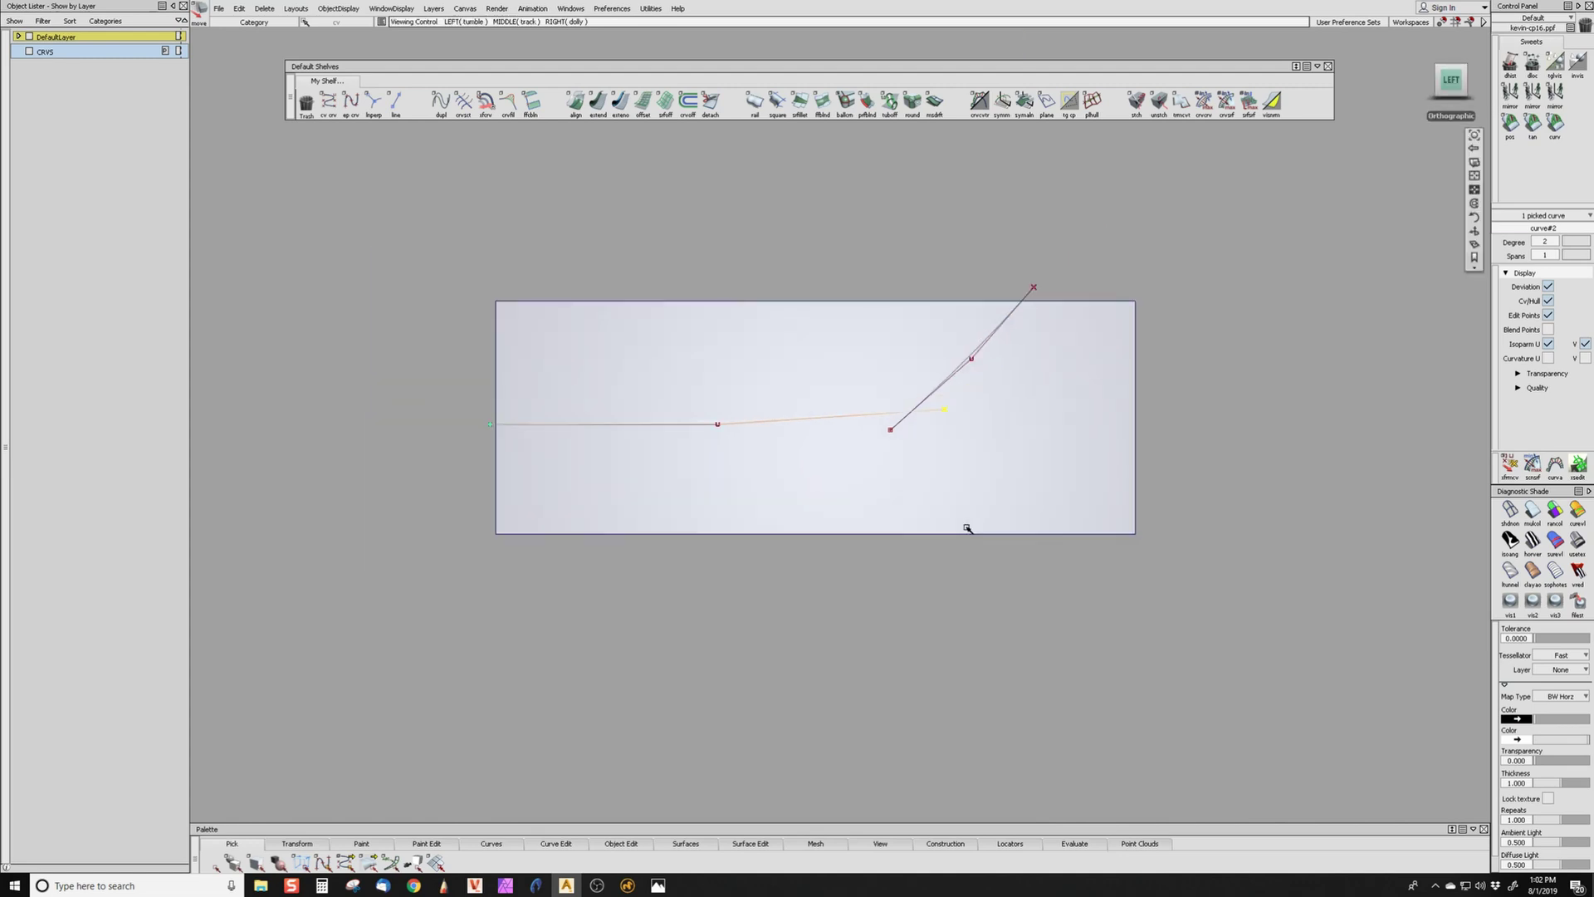
pyautogui.moveTo(976, 466); pyautogui.dragTo(977, 470, button='right')
pyautogui.keyDown('ctrl'); pyautogui.keyDown('shift'); pyautogui.moveTo(929, 580); pyautogui.dragTo(872, 354); pyautogui.keyUp('shift'); pyautogui.keyUp('ctrl')
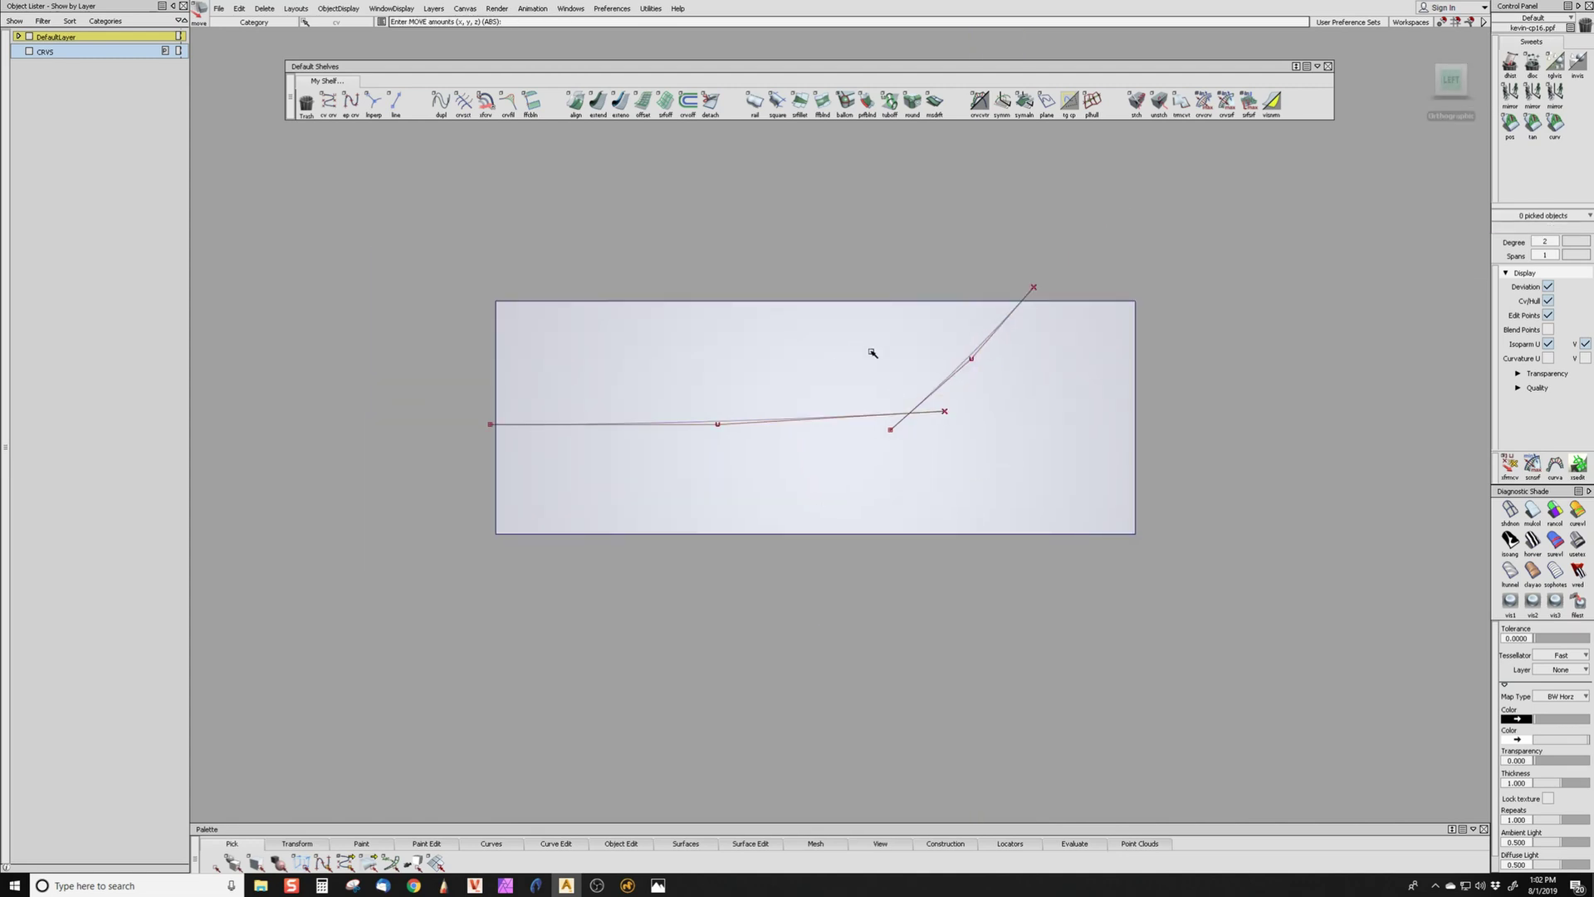
# - Fillet the two crossing curves with a center radius of 150 and a G2 Curvature section type
pyautogui.click(508, 101)
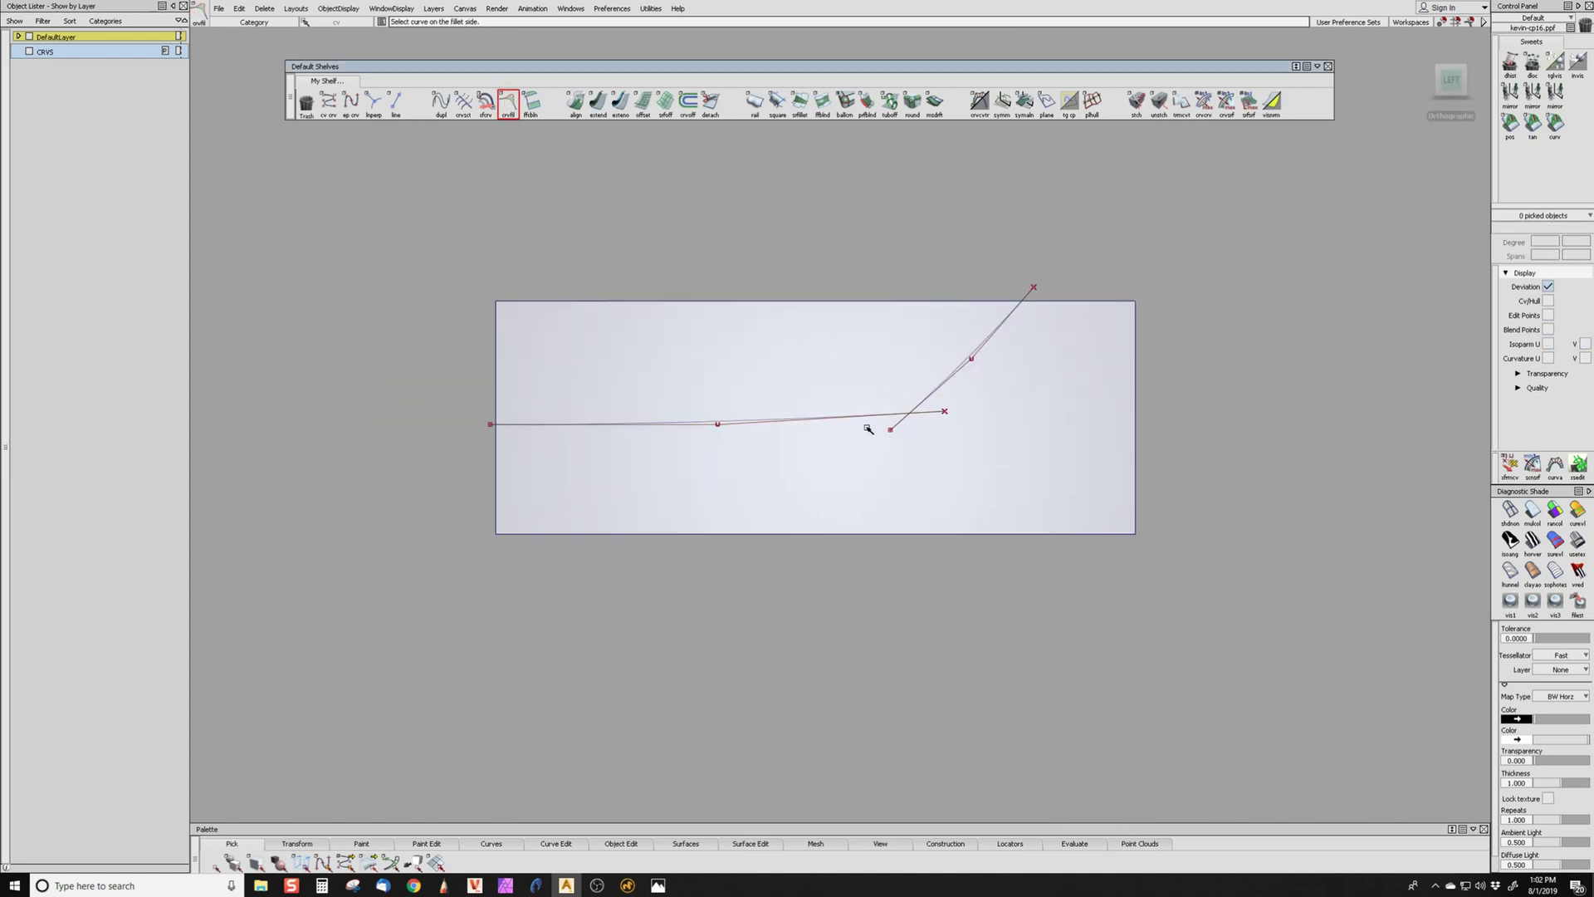
pyautogui.click(838, 416)
pyautogui.click(968, 369)
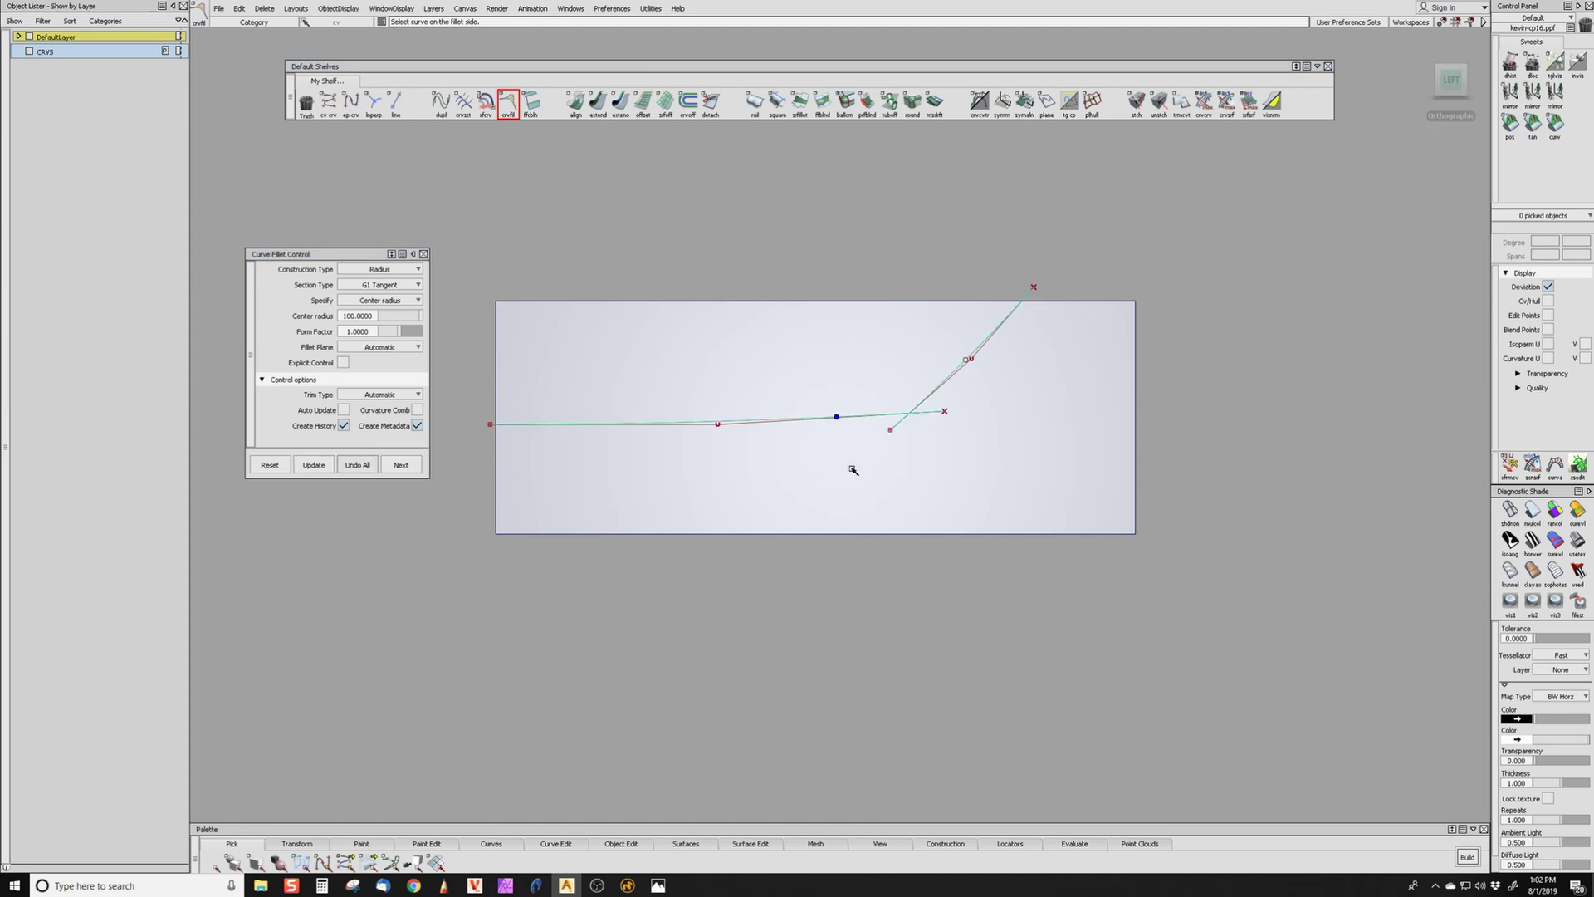
pyautogui.click(373, 317)
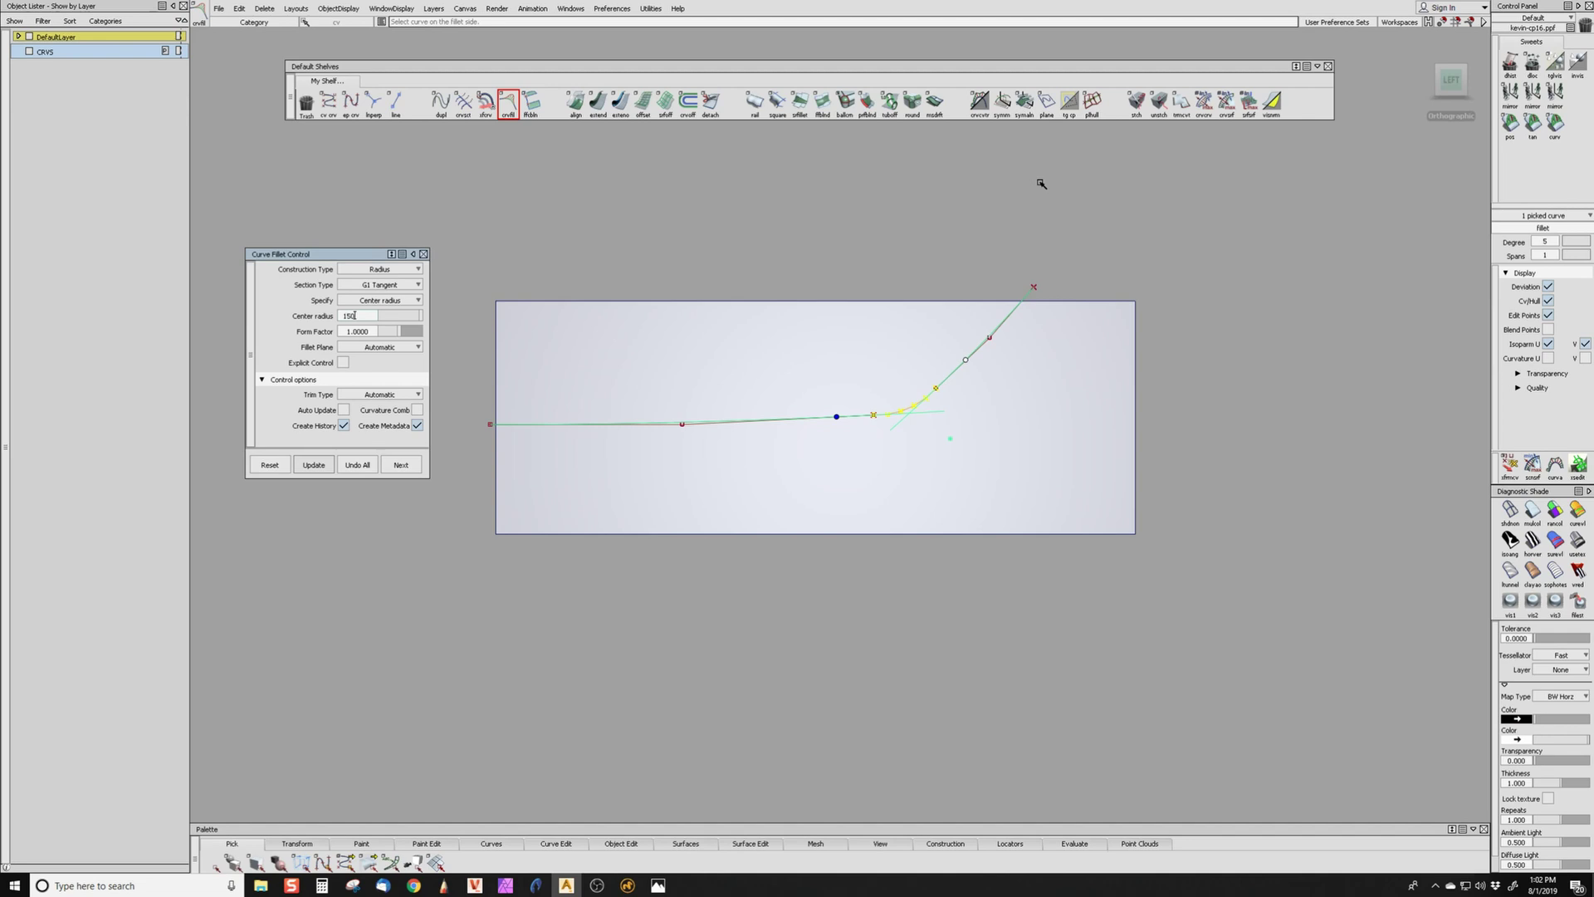
pyautogui.press('Return')
pyautogui.click(390, 284)
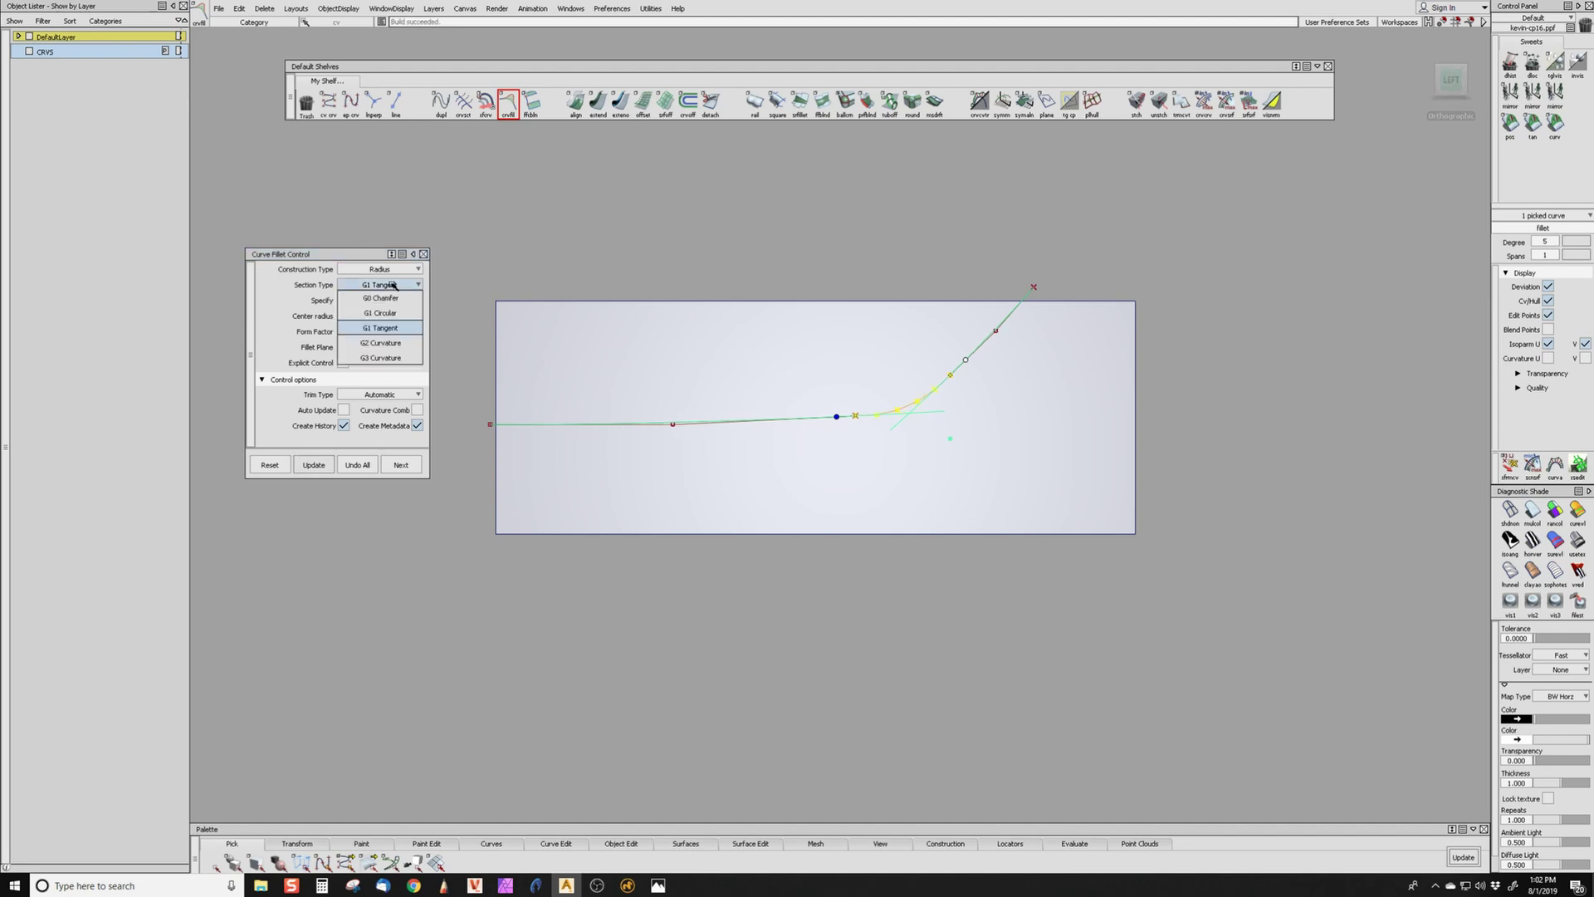
pyautogui.click(383, 313)
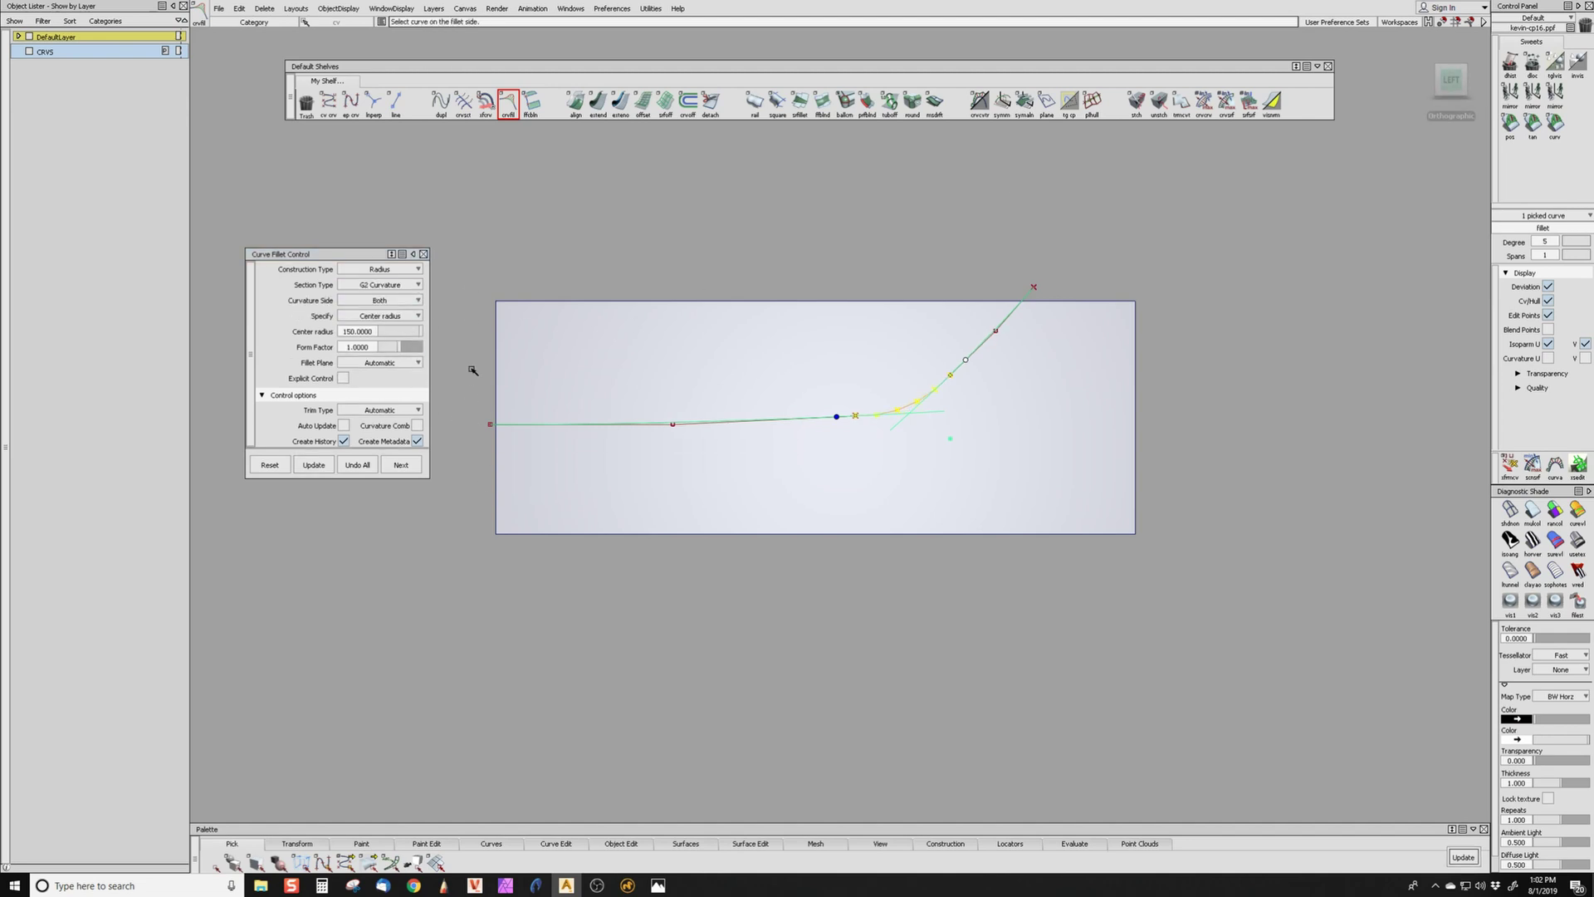
pyautogui.keyDown('ctrl'); pyautogui.keyDown('shift'); pyautogui.moveTo(949, 619); pyautogui.dragTo(925, 316); pyautogui.keyUp('shift'); pyautogui.keyUp('ctrl')
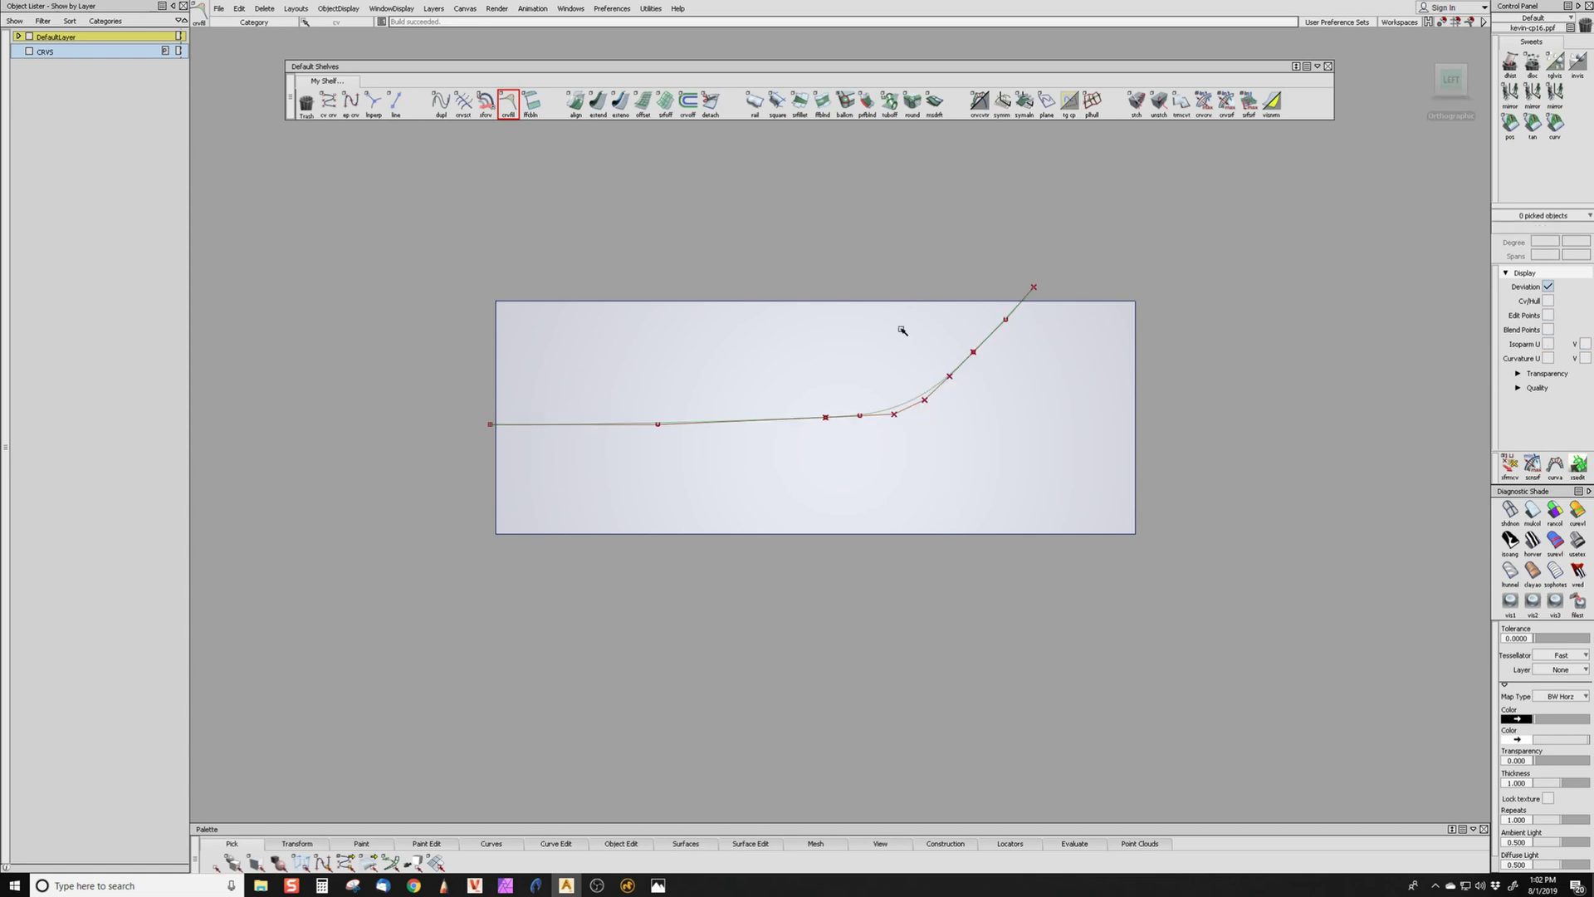
# - Offset the three connected curves downward in CV Offset mode by a distance of 10
pyautogui.keyDown('alt'); pyautogui.keyDown('shift'); pyautogui.moveTo(889, 532); pyautogui.dragTo(723, 511); pyautogui.keyUp('shift'); pyautogui.keyUp('alt')
pyautogui.keyDown('alt'); pyautogui.keyDown('shift'); pyautogui.moveTo(722, 511); pyautogui.dragTo(1026, 441, button='middle'); pyautogui.keyUp('shift'); pyautogui.keyUp('alt')
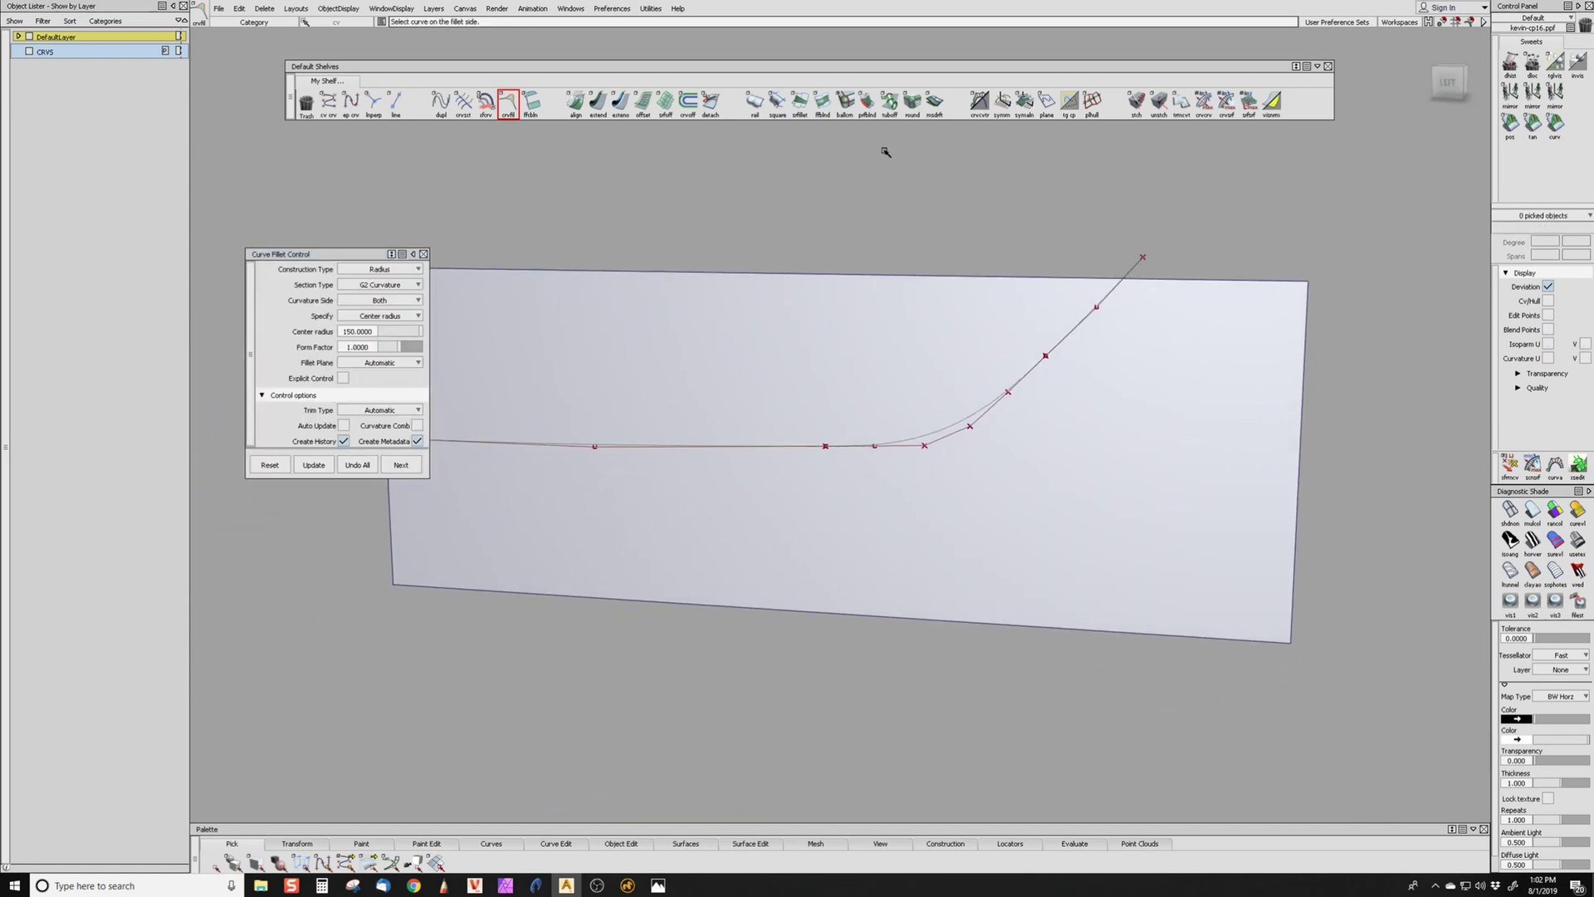
pyautogui.click(1453, 84)
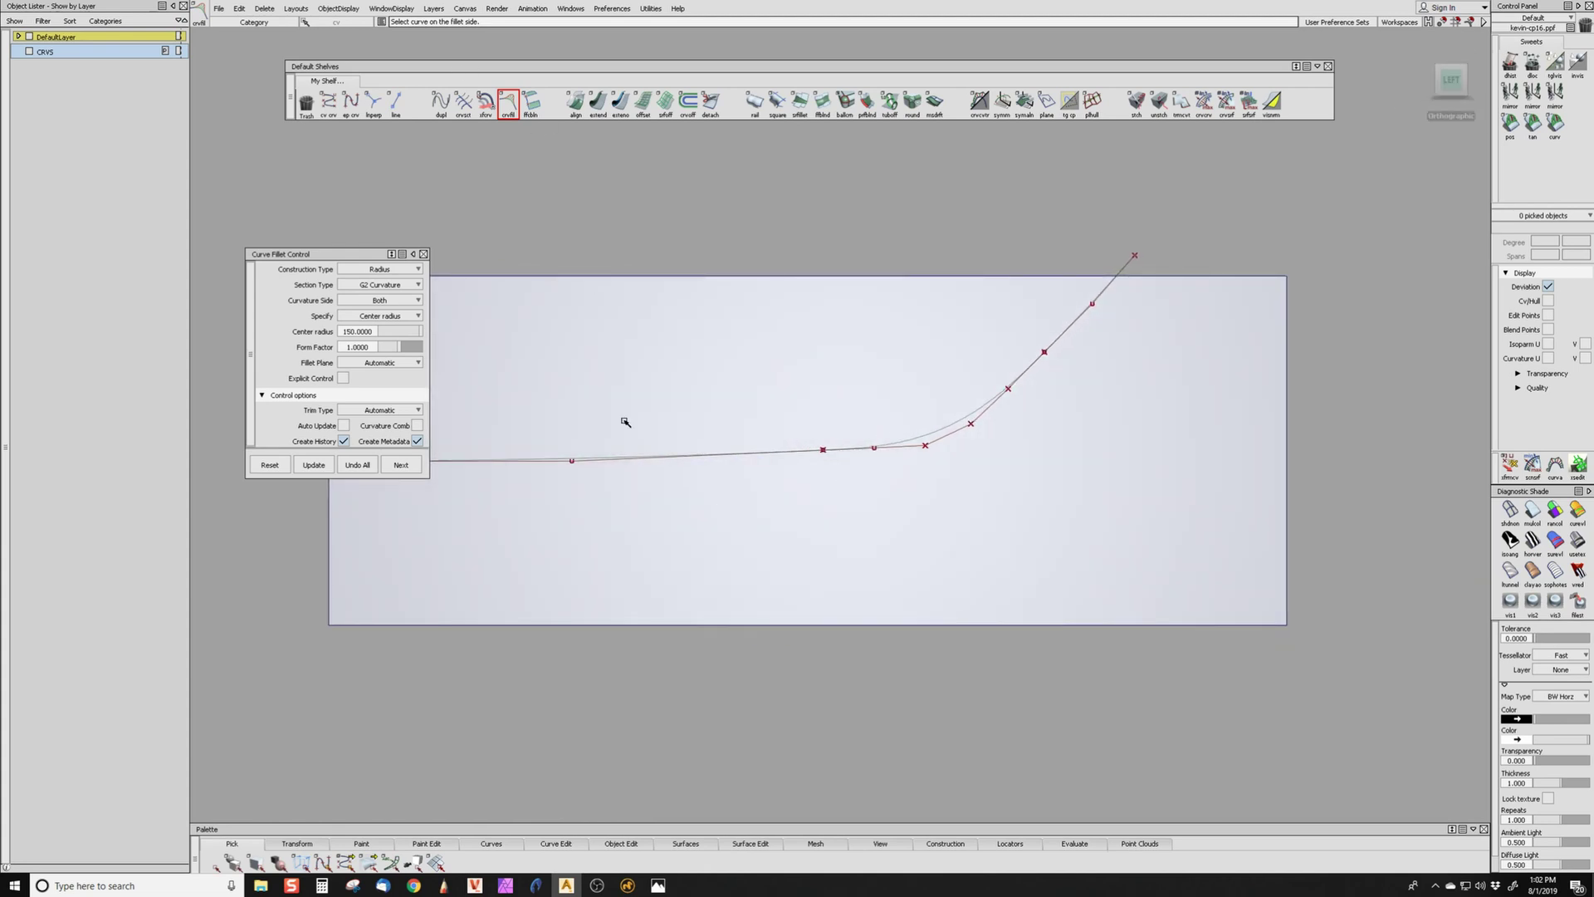
pyautogui.click(688, 101)
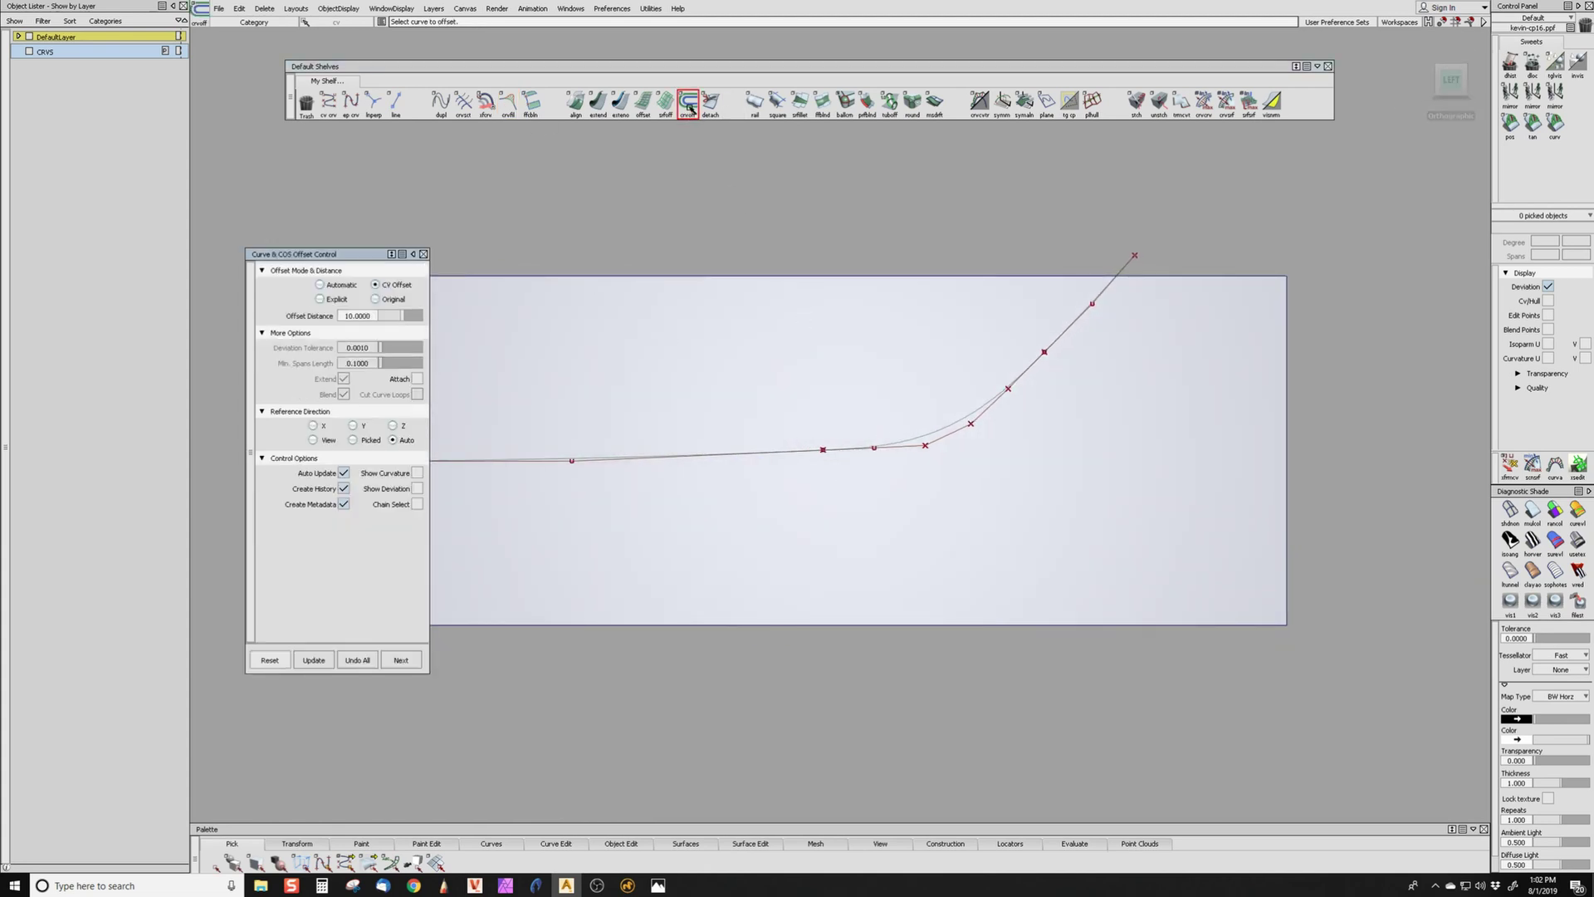
pyautogui.click(797, 450)
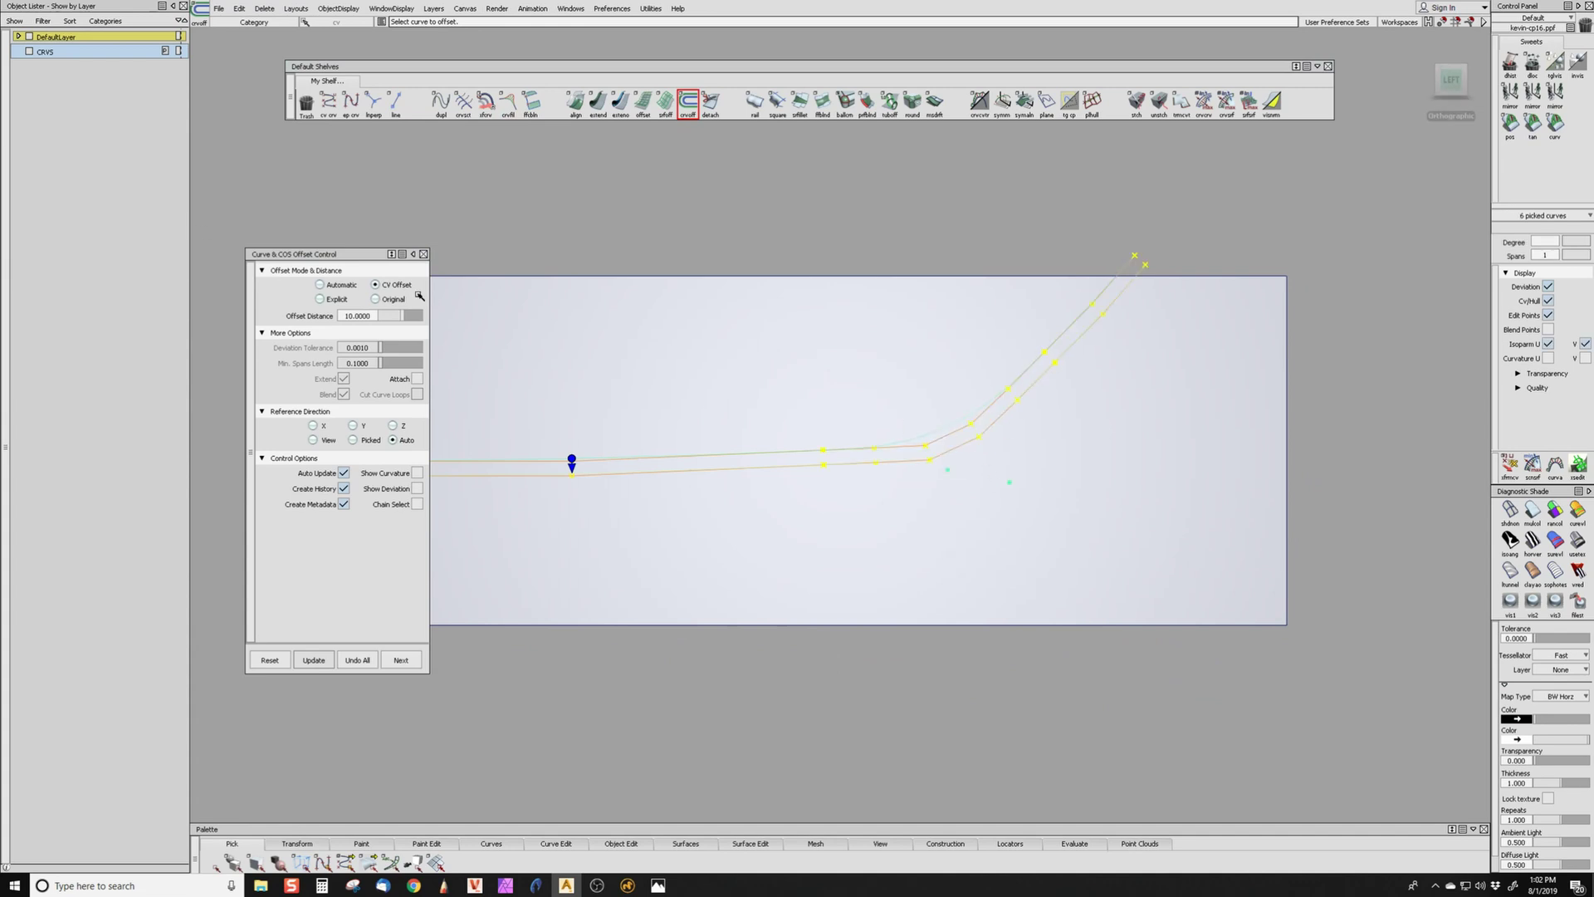
pyautogui.click(417, 378)
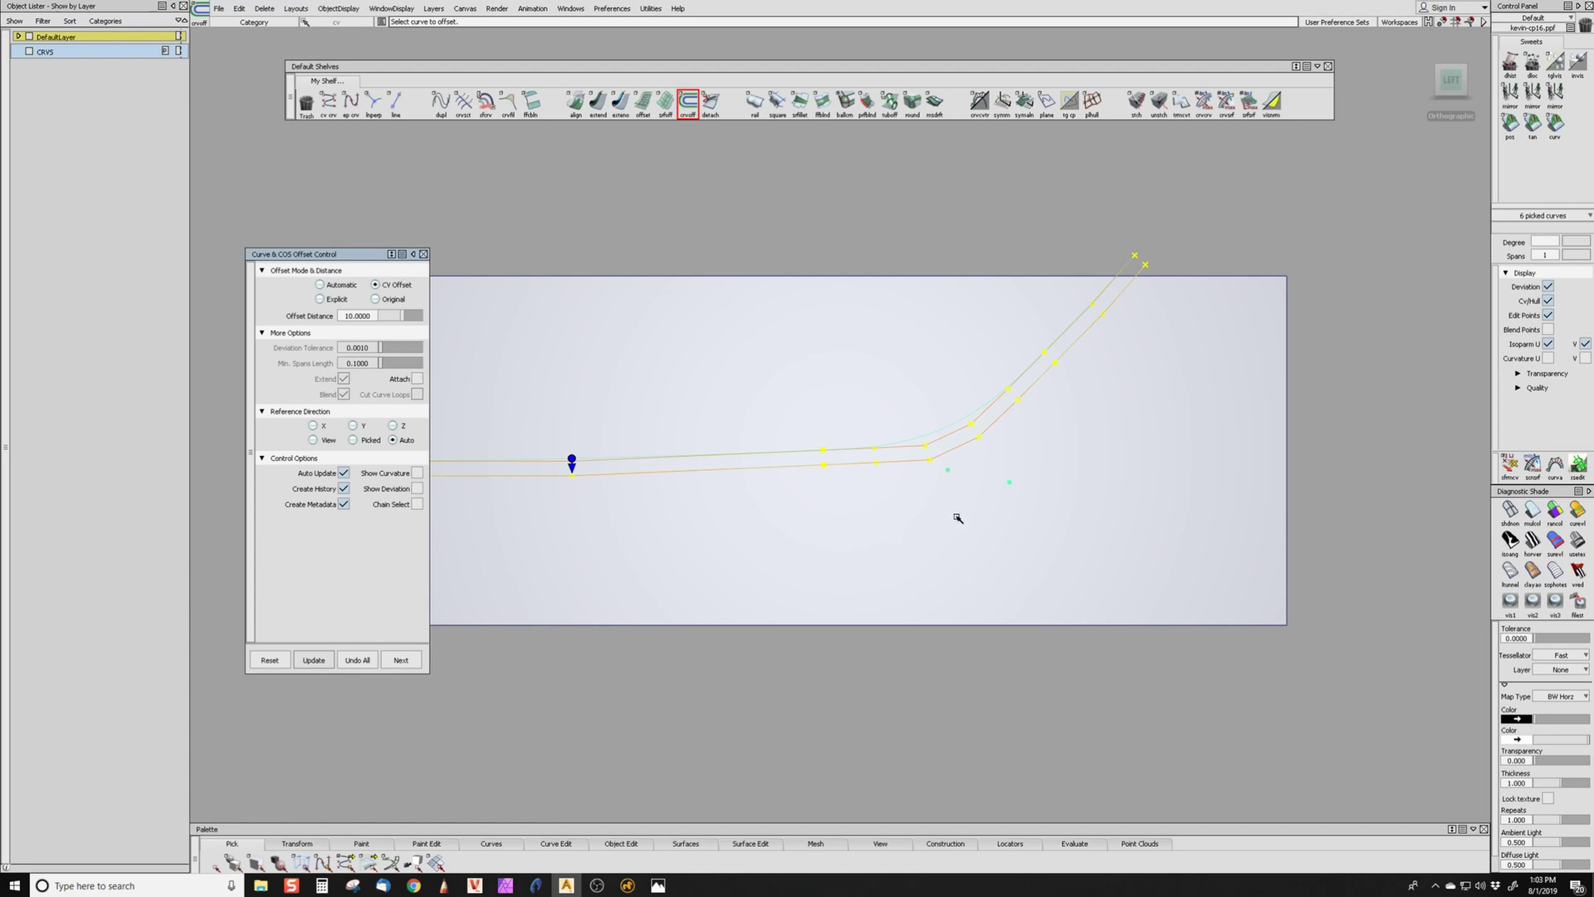
pyautogui.keyDown('alt'); pyautogui.keyDown('shift'); pyautogui.moveTo(957, 518); pyautogui.dragTo(904, 524, button='right'); pyautogui.keyUp('shift'); pyautogui.keyUp('alt')
pyautogui.keyDown('alt'); pyautogui.keyDown('shift'); pyautogui.moveTo(903, 525); pyautogui.dragTo(1012, 523, button='middle'); pyautogui.keyUp('shift'); pyautogui.keyUp('alt')
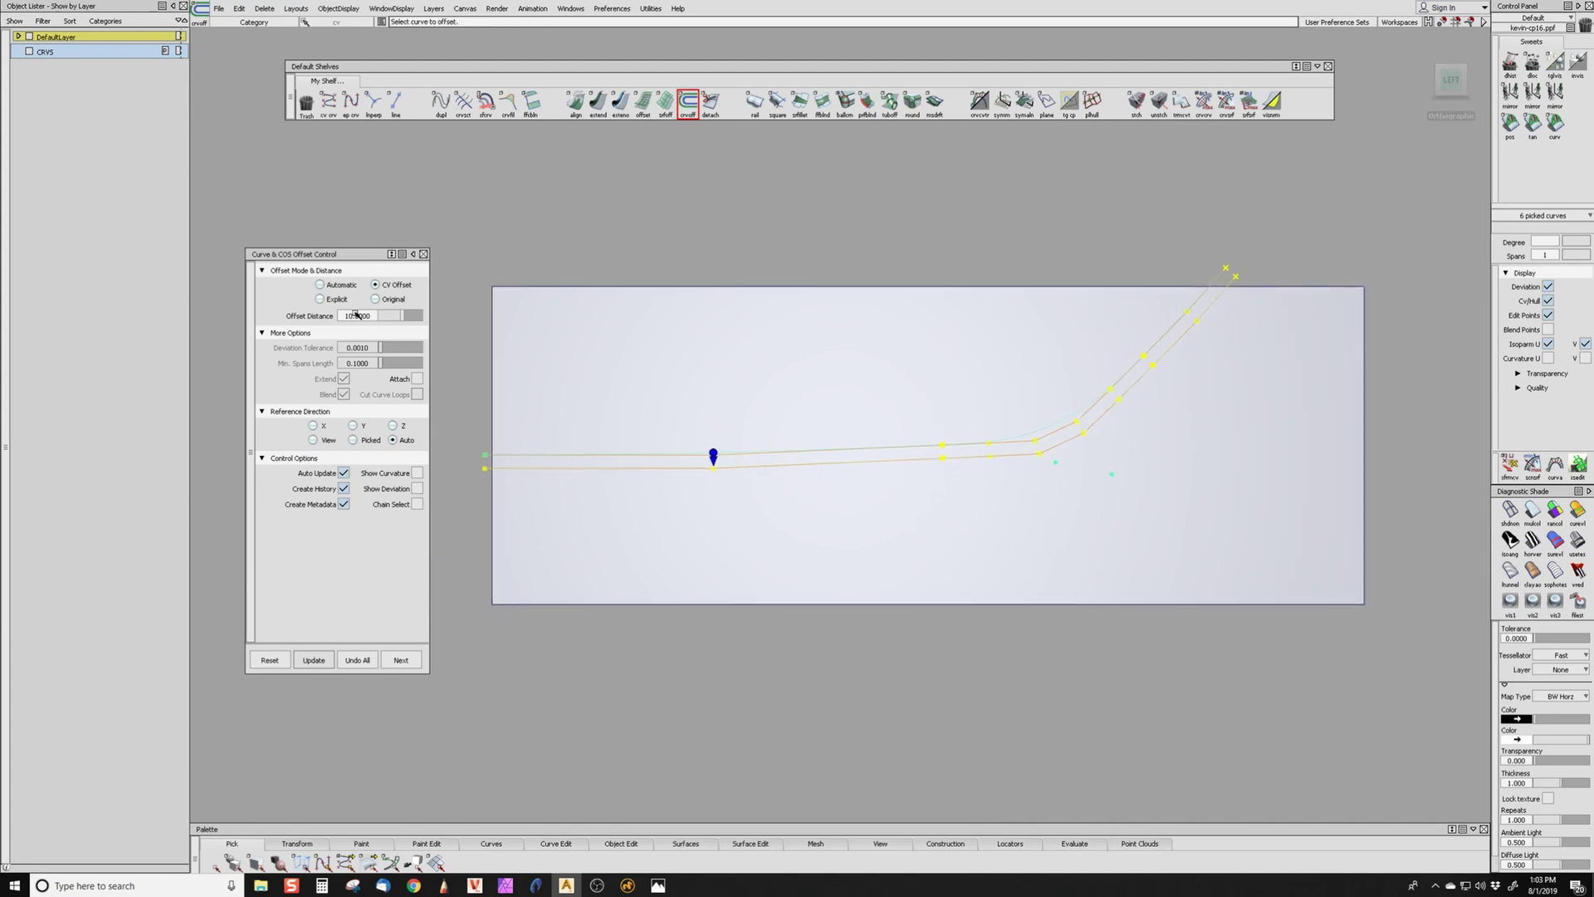
pyautogui.keyDown('ctrl'); pyautogui.keyDown('shift'); pyautogui.moveTo(1041, 544); pyautogui.dragTo(1043, 523); pyautogui.keyUp('shift'); pyautogui.keyUp('ctrl')
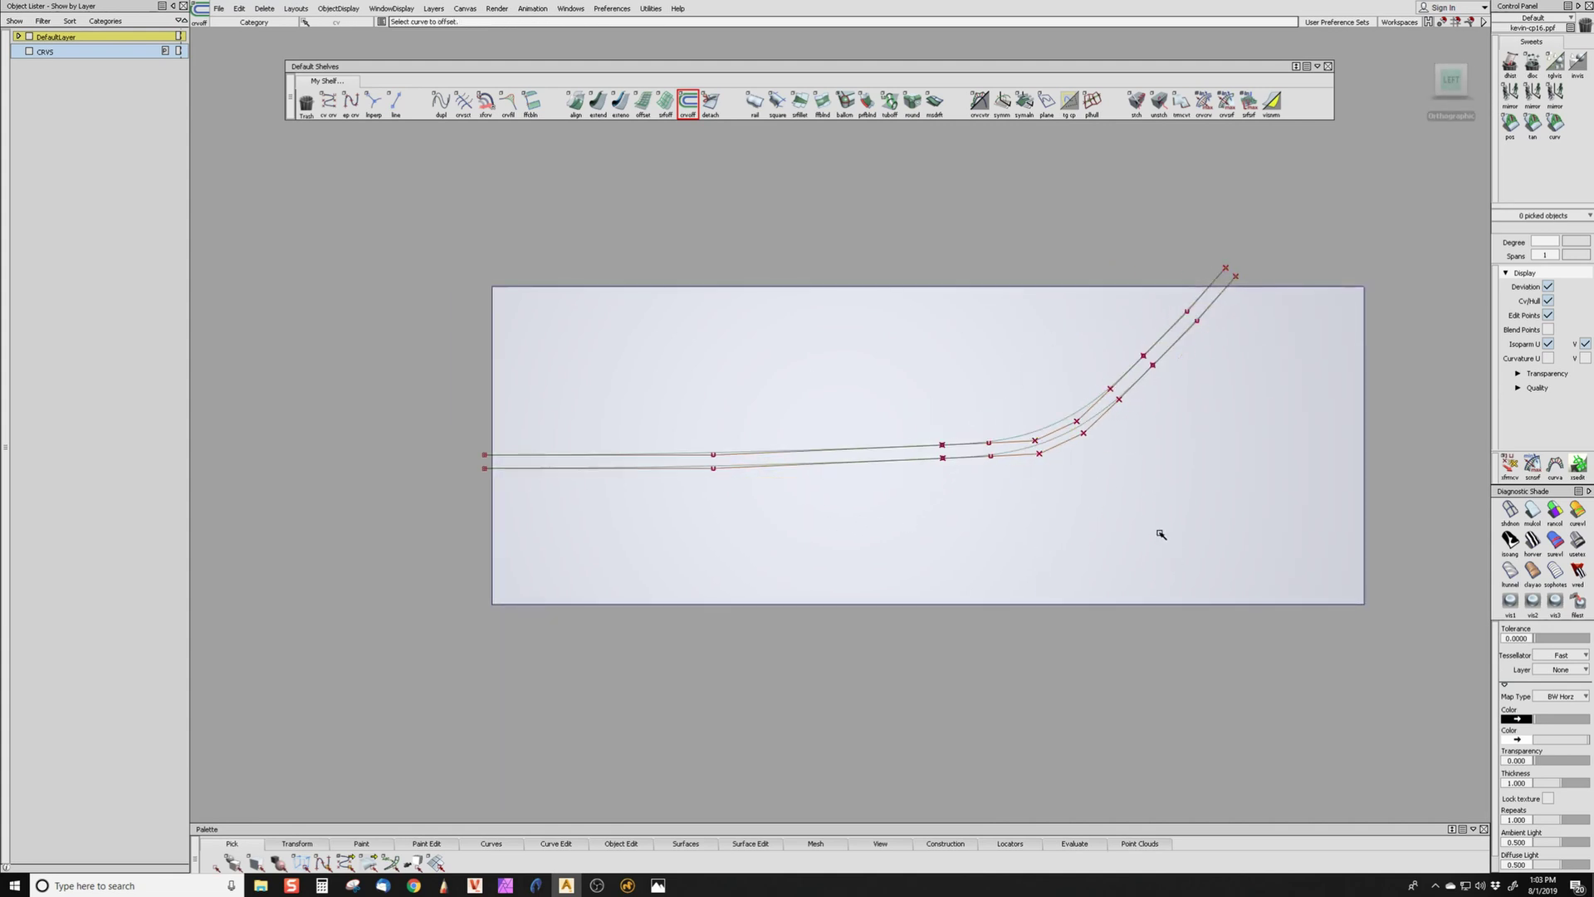
# - Project all six curves onto the plane along the Y vector as curves on surface
pyautogui.keyDown('ctrl'); pyautogui.keyDown('shift'); pyautogui.moveTo(938, 299); pyautogui.dragTo(1017, 384); pyautogui.keyUp('shift'); pyautogui.keyUp('ctrl')
pyautogui.click(1117, 494)
pyautogui.keyDown('ctrl'); pyautogui.keyDown('shift'); pyautogui.middleClick(1166, 547); pyautogui.keyUp('shift'); pyautogui.keyUp('ctrl')
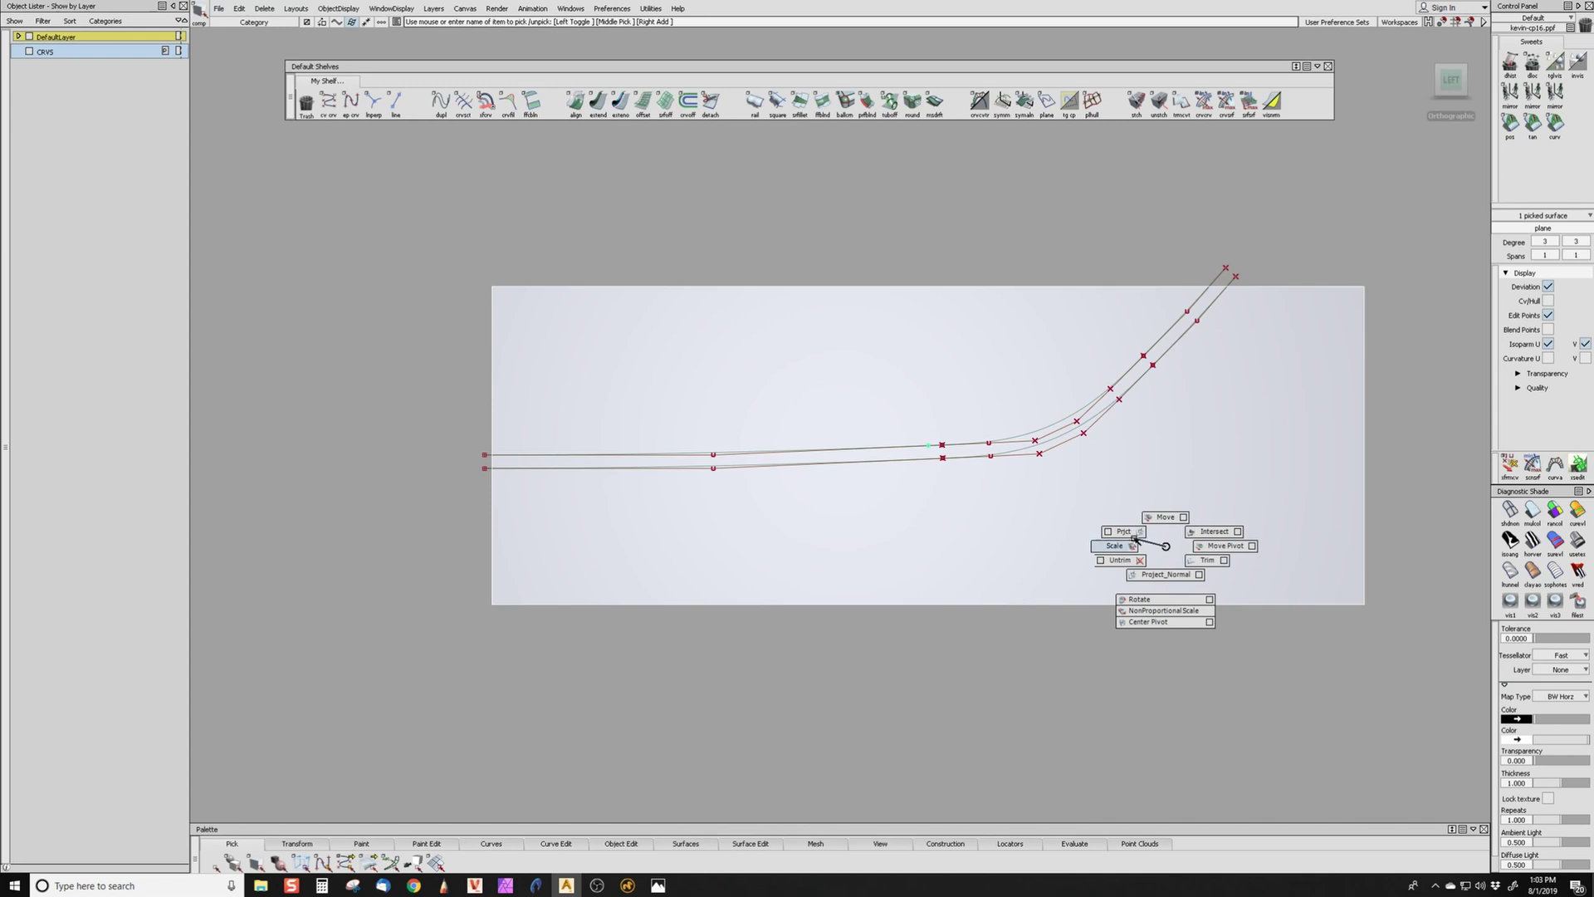
pyautogui.keyDown('ctrl'); pyautogui.keyDown('shift'); pyautogui.moveTo(1135, 538); pyautogui.dragTo(1125, 532, button='middle'); pyautogui.keyUp('shift'); pyautogui.keyUp('ctrl')
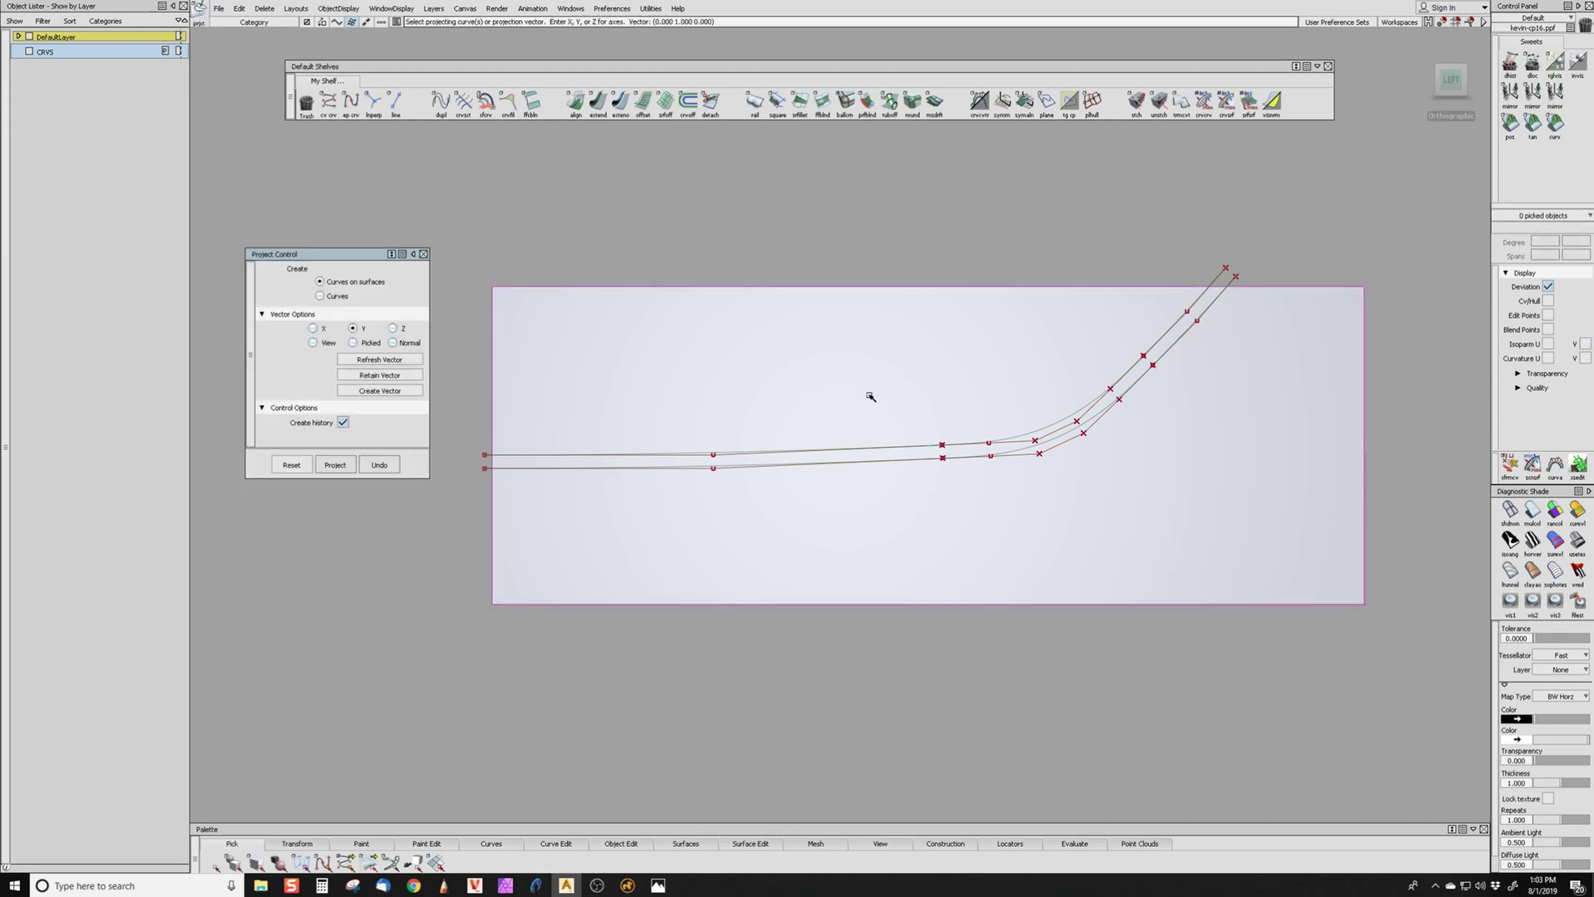
pyautogui.moveTo(885, 322); pyautogui.dragTo(1275, 522)
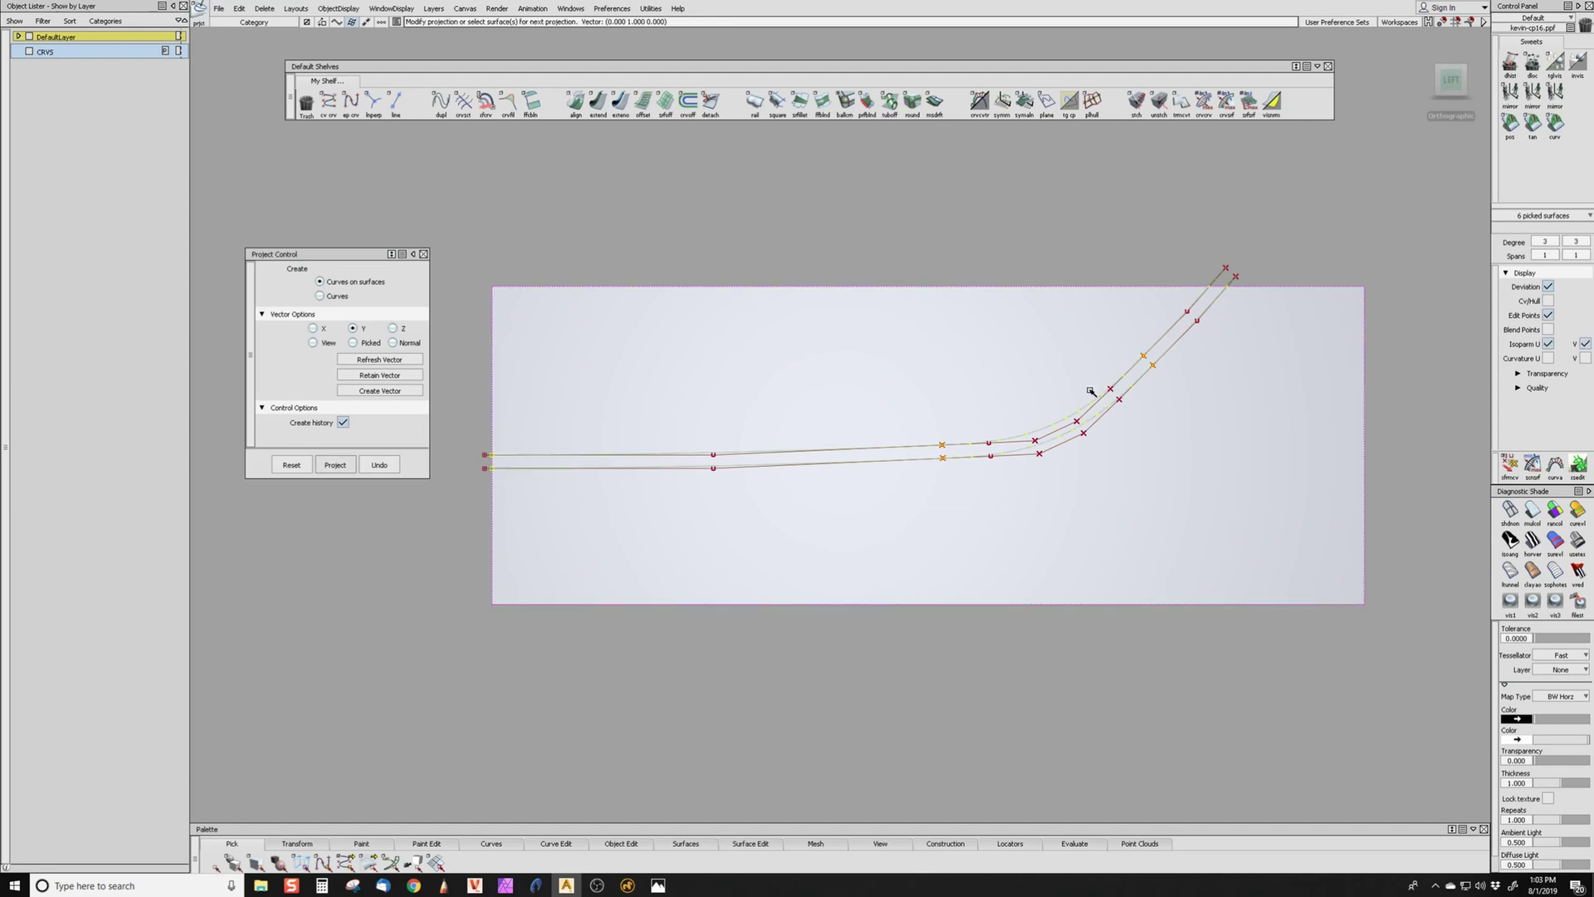
# - Delete the six original curves together with their construction history, leaving only the curves on surface
pyautogui.keyDown('ctrl'); pyautogui.keyDown('shift'); pyautogui.moveTo(1064, 605); pyautogui.dragTo(1051, 411); pyautogui.keyUp('shift'); pyautogui.keyUp('ctrl')
pyautogui.moveTo(838, 350); pyautogui.dragTo(1268, 598)
pyautogui.press('Delete')
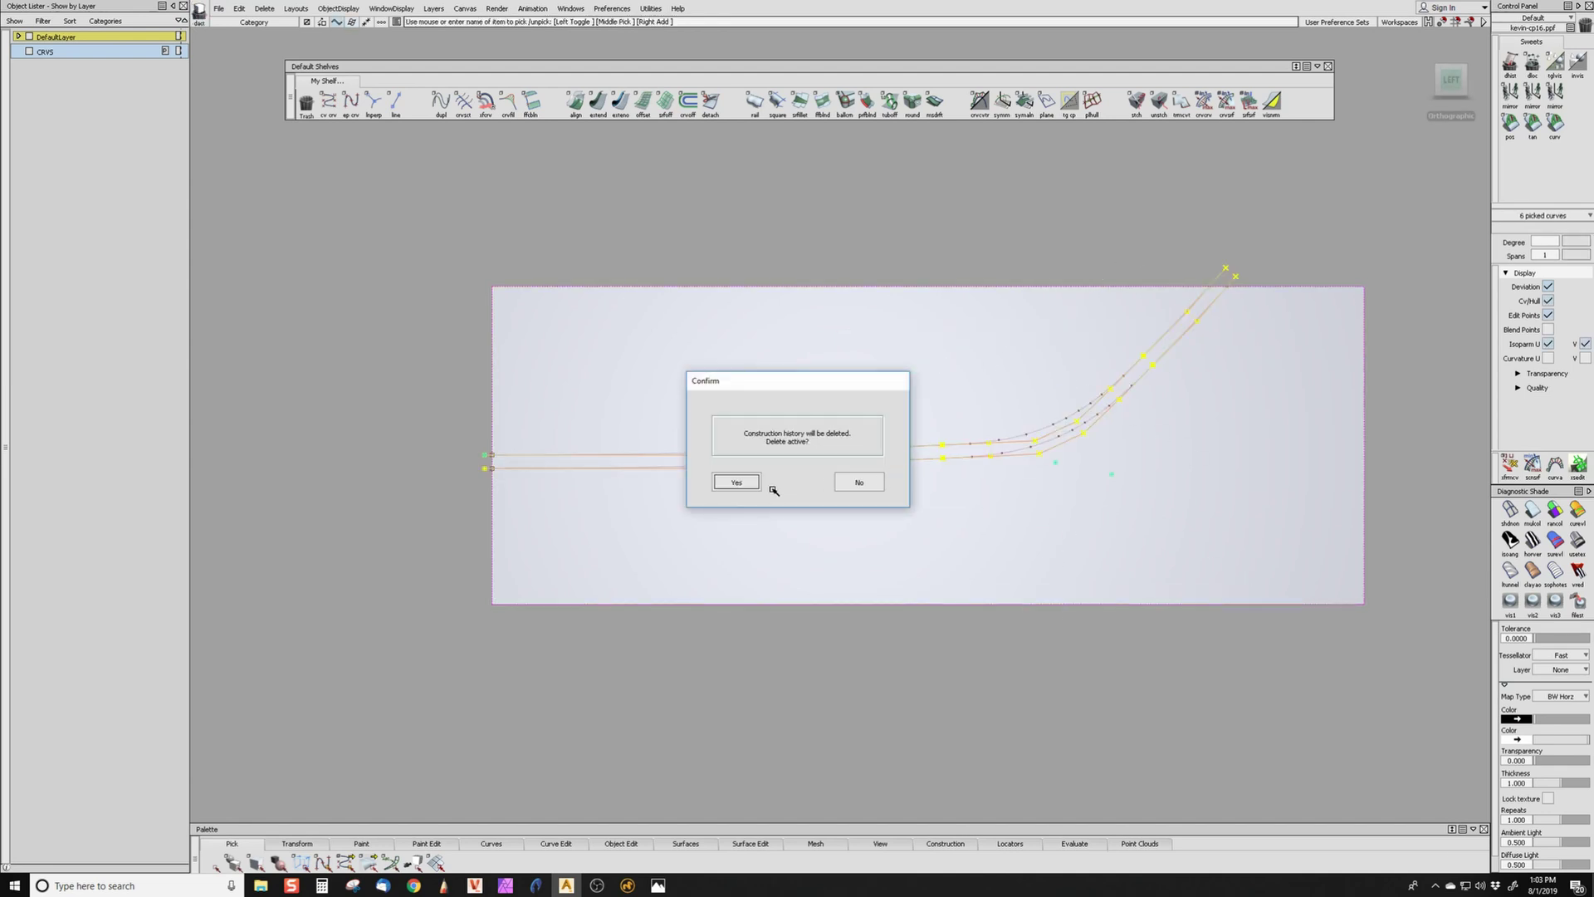
pyautogui.press('Return')
# - Divide the plane along the projected curves and delete the narrow strip between them to open a gap
pyautogui.keyDown('alt'); pyautogui.keyDown('shift'); pyautogui.moveTo(1196, 438); pyautogui.dragTo(972, 608); pyautogui.keyUp('shift'); pyautogui.keyUp('alt')
pyautogui.keyDown('alt'); pyautogui.keyDown('shift'); pyautogui.moveTo(971, 609); pyautogui.dragTo(872, 623); pyautogui.keyUp('shift'); pyautogui.keyUp('alt')
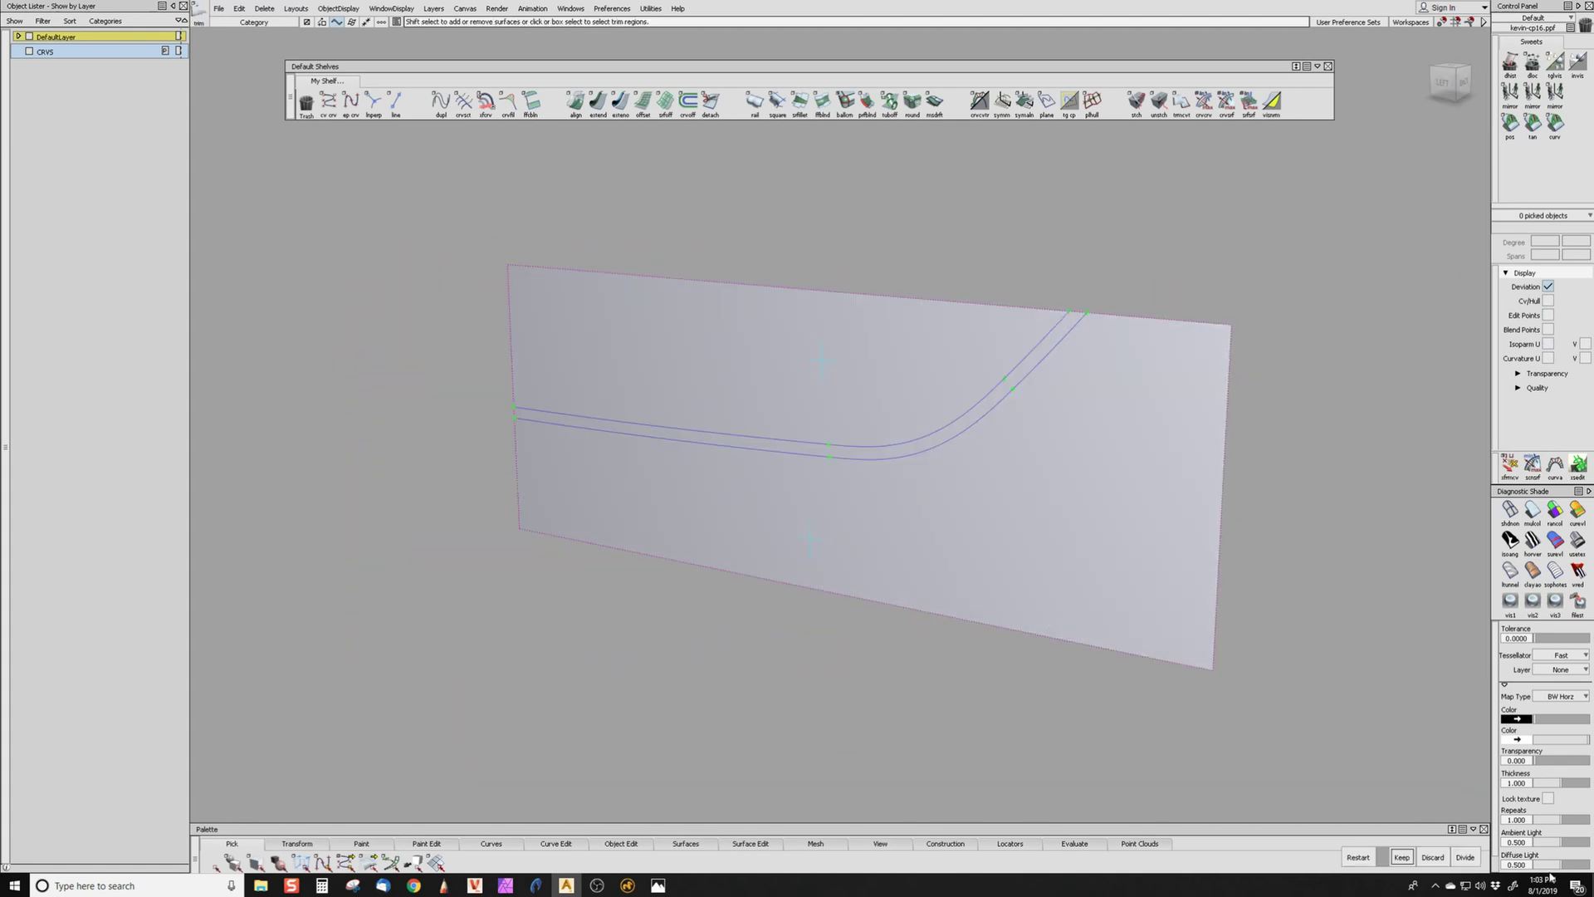
pyautogui.click(1468, 857)
pyautogui.keyDown('ctrl'); pyautogui.keyDown('shift'); pyautogui.moveTo(802, 403); pyautogui.dragTo(797, 531); pyautogui.keyUp('shift'); pyautogui.keyUp('ctrl')
pyautogui.click(830, 453)
pyautogui.press('Delete')
pyautogui.click(741, 477)
pyautogui.keyDown('ctrl'); pyautogui.keyDown('shift'); pyautogui.moveTo(812, 563); pyautogui.dragTo(818, 407); pyautogui.keyUp('shift'); pyautogui.keyUp('ctrl')
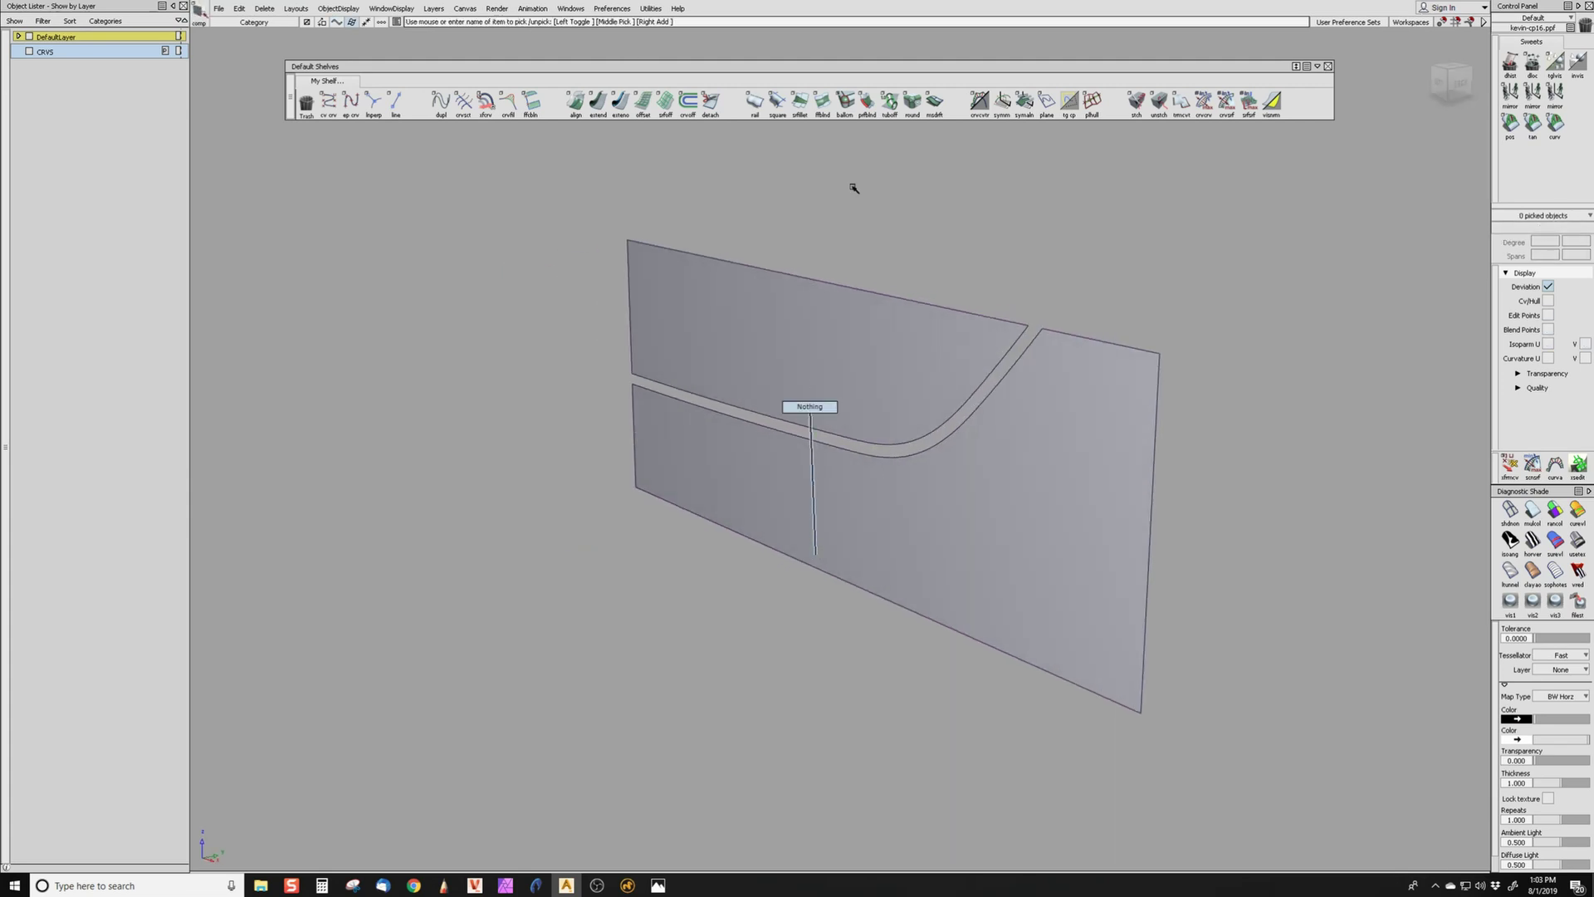
# - Build a multi-surface draft flange 50 long from the upper panel's three gap-side edges, with the draft vector rotated to run inward
pyautogui.click(935, 101)
pyautogui.click(895, 444)
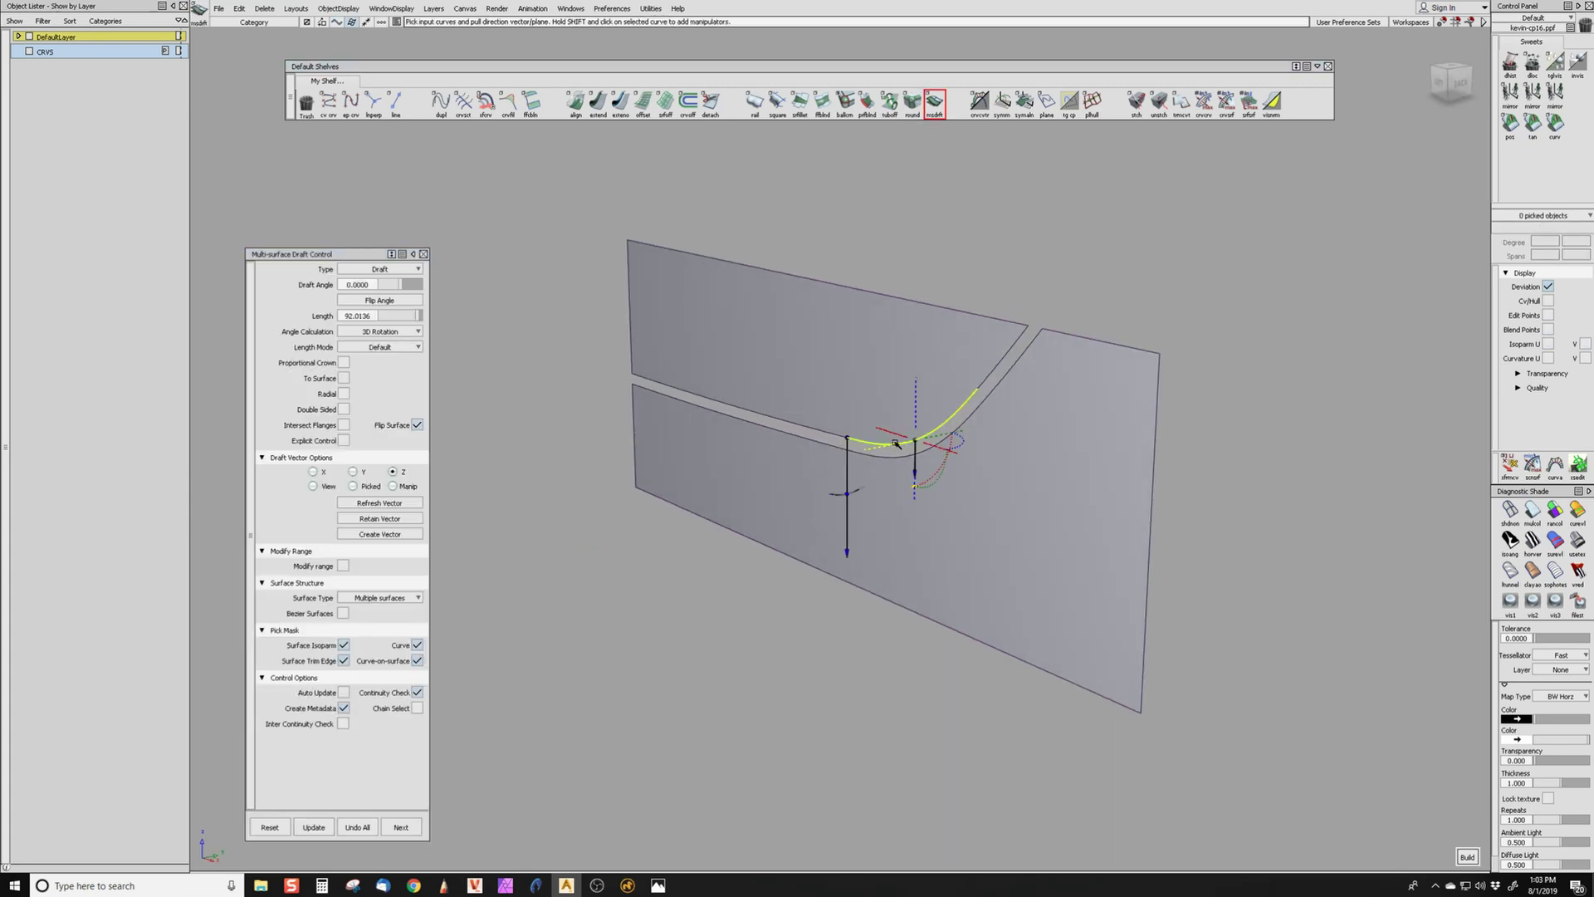
pyautogui.click(827, 433)
pyautogui.click(1003, 357)
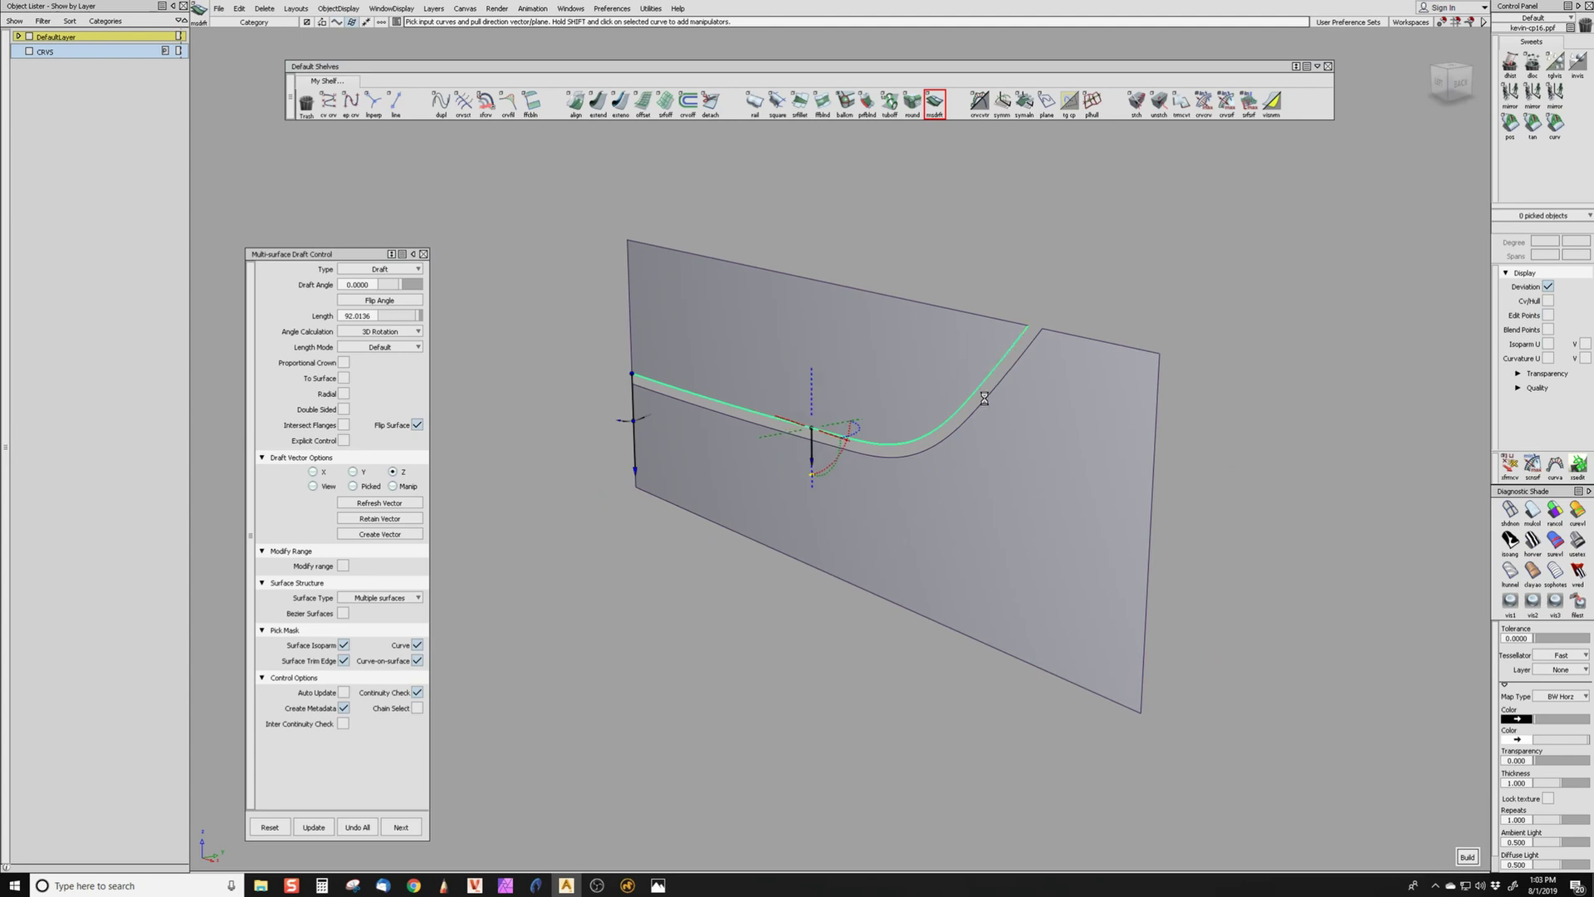
pyautogui.press('space')
pyautogui.moveTo(855, 417); pyautogui.dragTo(832, 540)
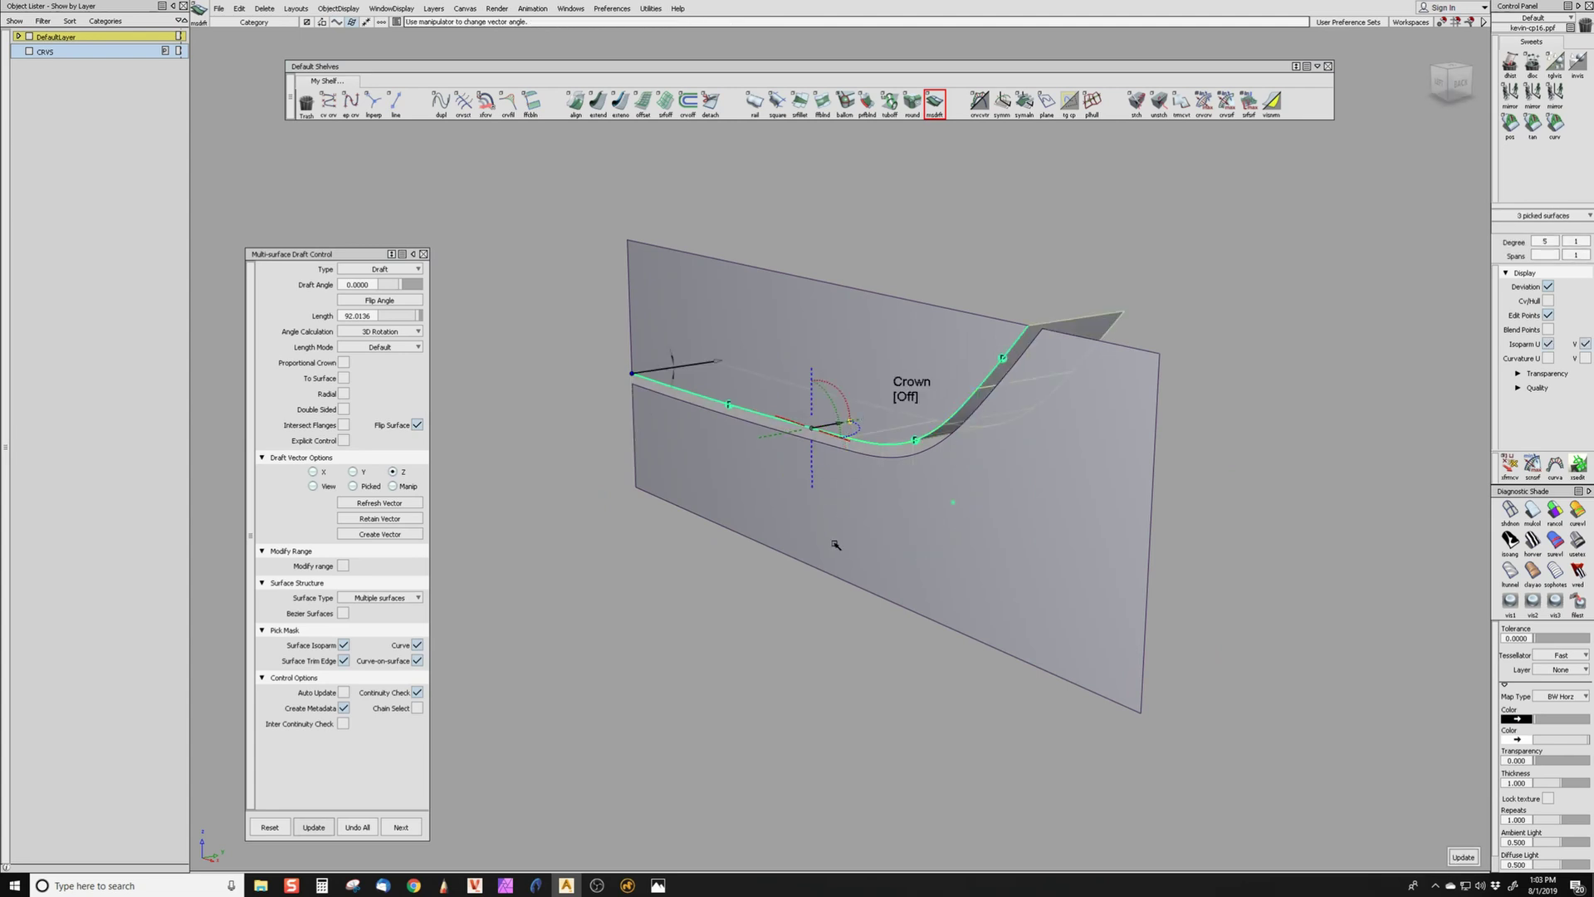
pyautogui.click(373, 317)
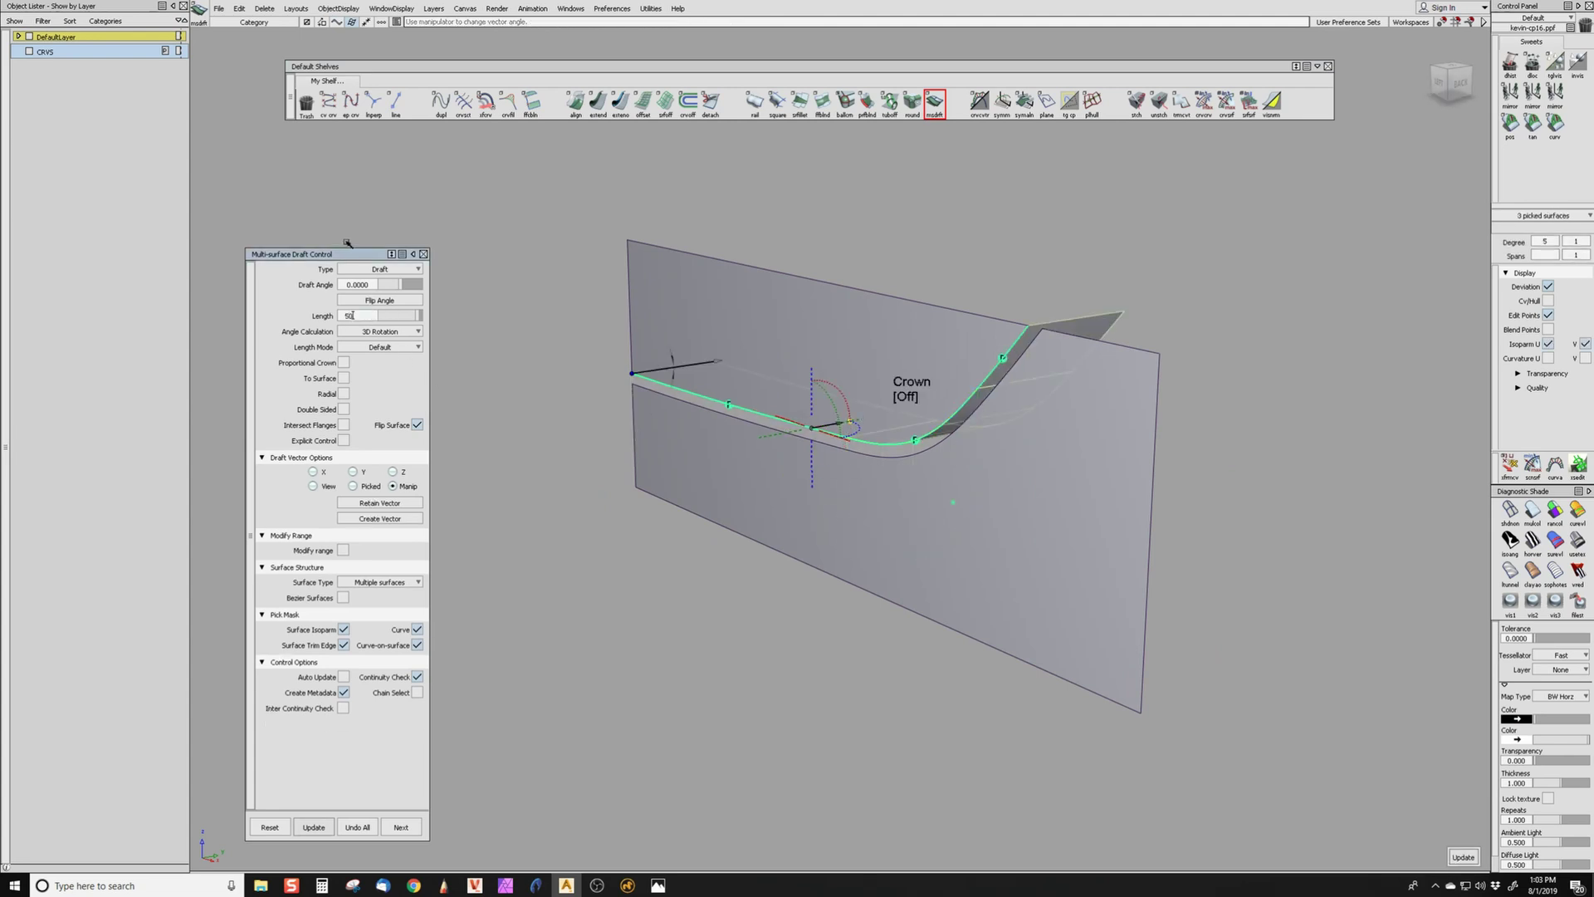
pyautogui.press('Return')
pyautogui.keyDown('ctrl'); pyautogui.keyDown('shift'); pyautogui.moveTo(588, 481); pyautogui.dragTo(588, 333); pyautogui.keyUp('shift'); pyautogui.keyUp('ctrl')
# - Build a matching inward draft flange 50 long from the lower panel's three gap-side edges
pyautogui.click(734, 414)
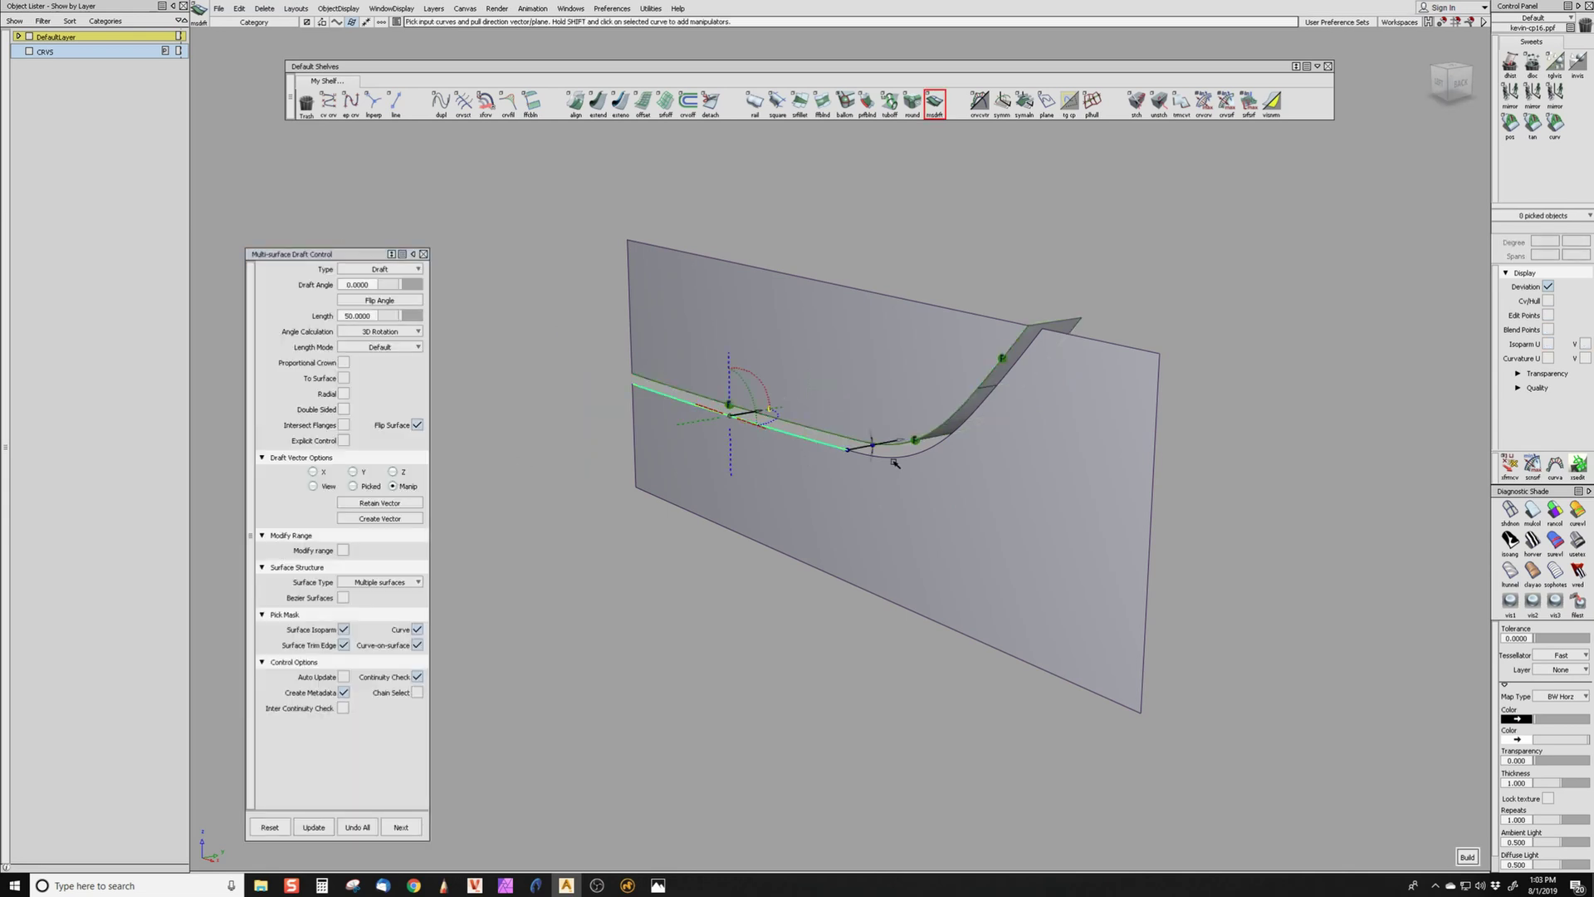
pyautogui.click(910, 456)
pyautogui.click(1017, 366)
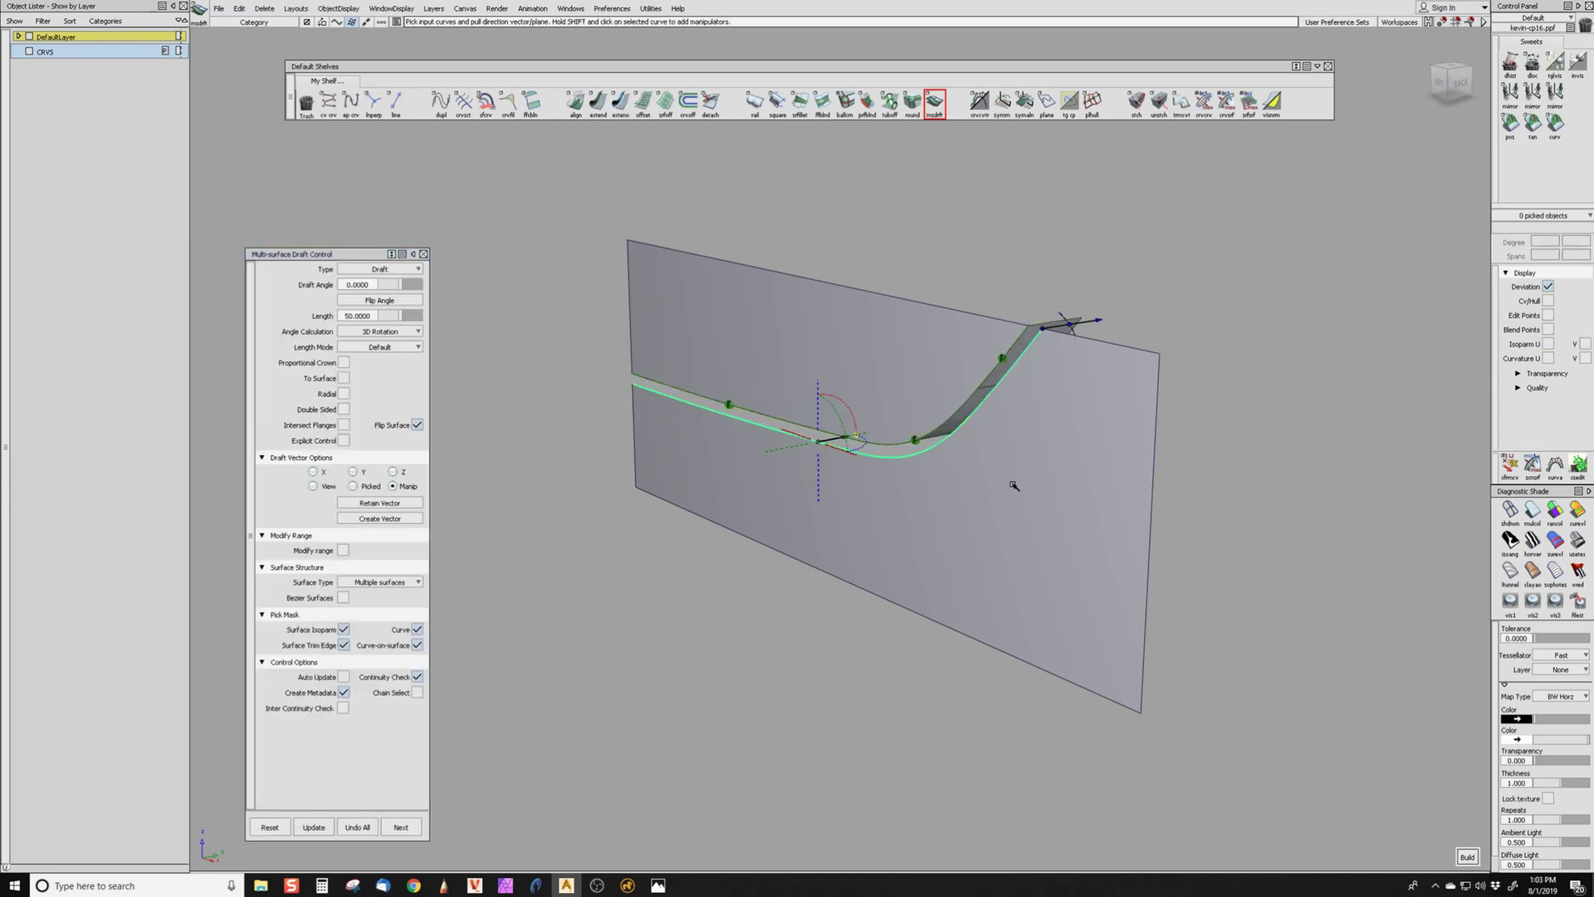
pyautogui.keyDown('alt'); pyautogui.keyDown('shift'); pyautogui.moveTo(1039, 494); pyautogui.dragTo(1066, 616); pyautogui.keyUp('shift'); pyautogui.keyUp('alt')
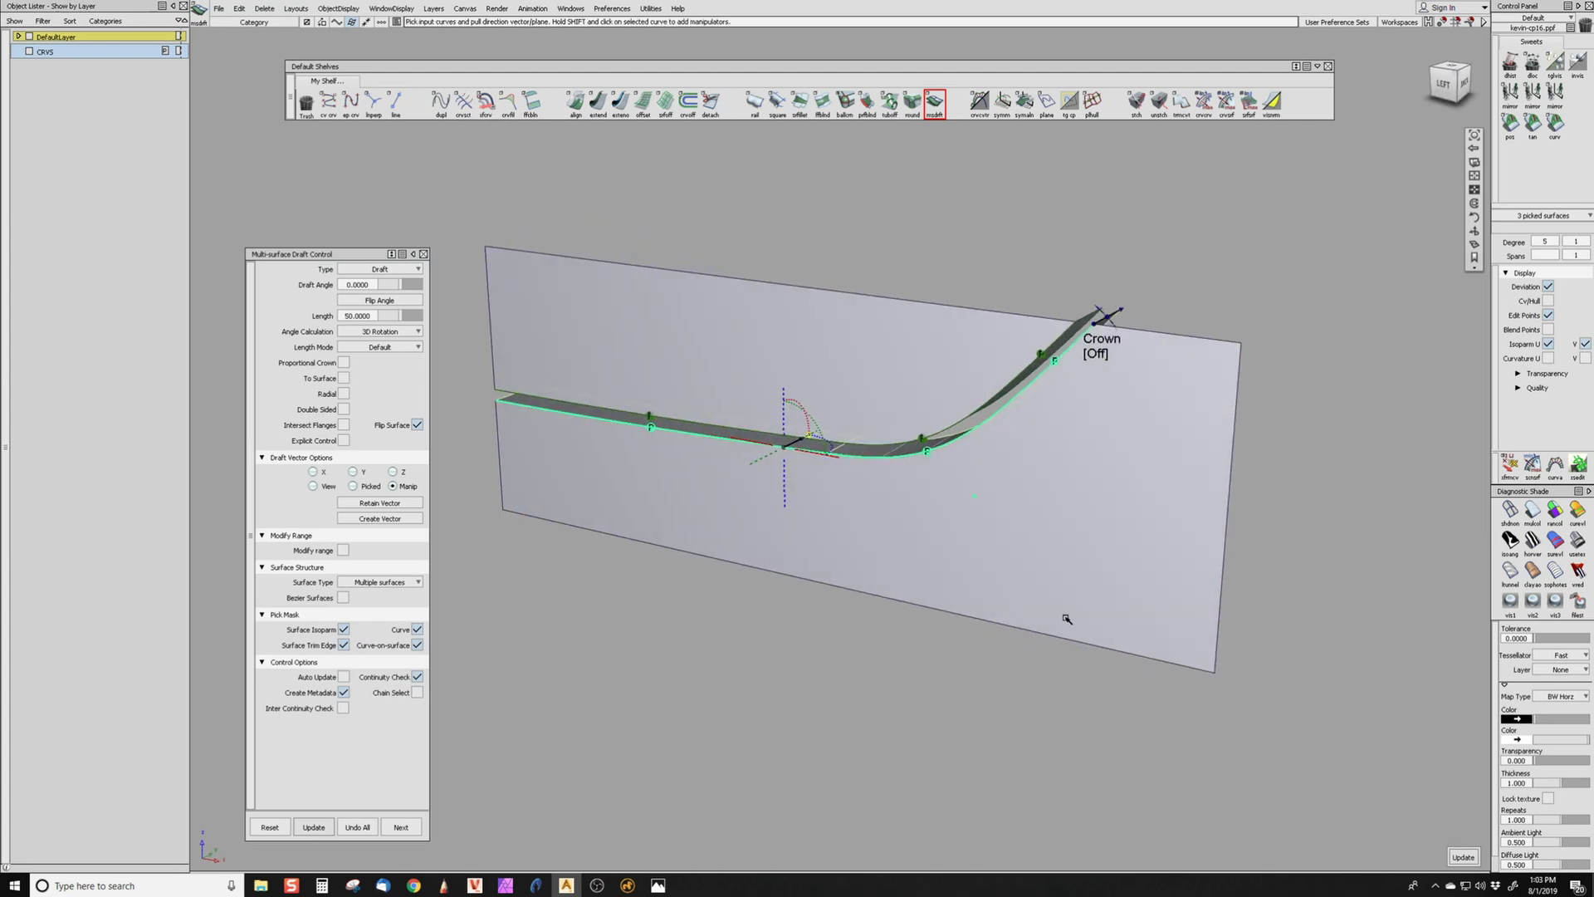
pyautogui.keyDown('ctrl'); pyautogui.keyDown('shift'); pyautogui.moveTo(857, 551); pyautogui.dragTo(854, 410); pyautogui.keyUp('shift'); pyautogui.keyUp('ctrl')
pyautogui.keyDown('alt'); pyautogui.keyDown('shift'); pyautogui.moveTo(829, 284); pyautogui.dragTo(912, 178); pyautogui.keyUp('shift'); pyautogui.keyUp('alt')
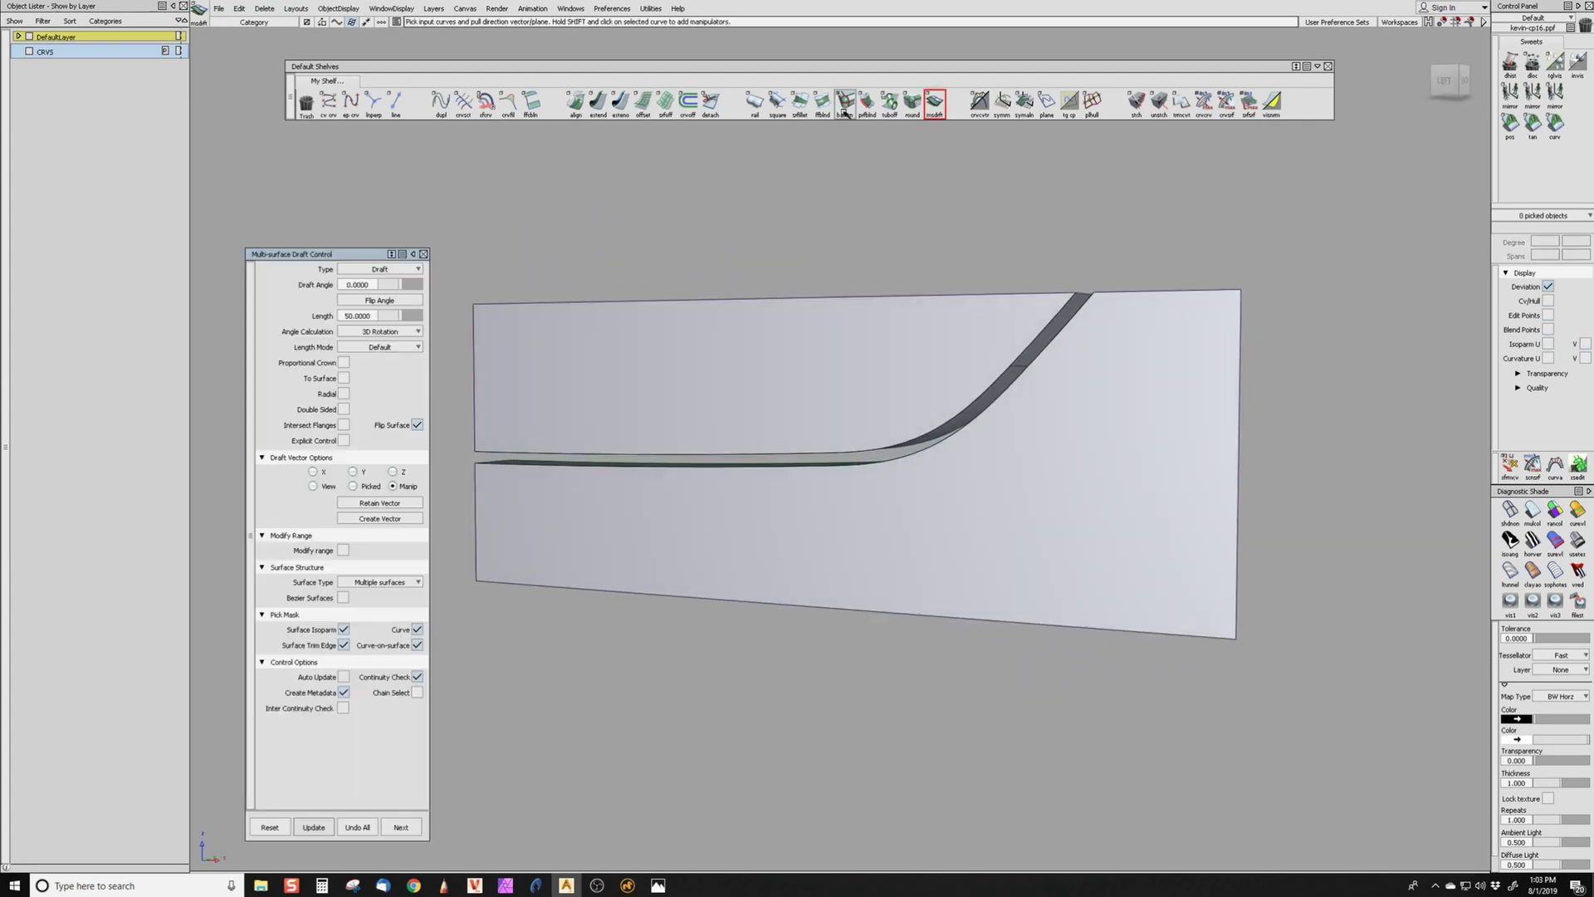
# - Fillet the upper panel to its flange surfaces with a center radius of 10 and a G1 Tangent section type
pyautogui.click(801, 104)
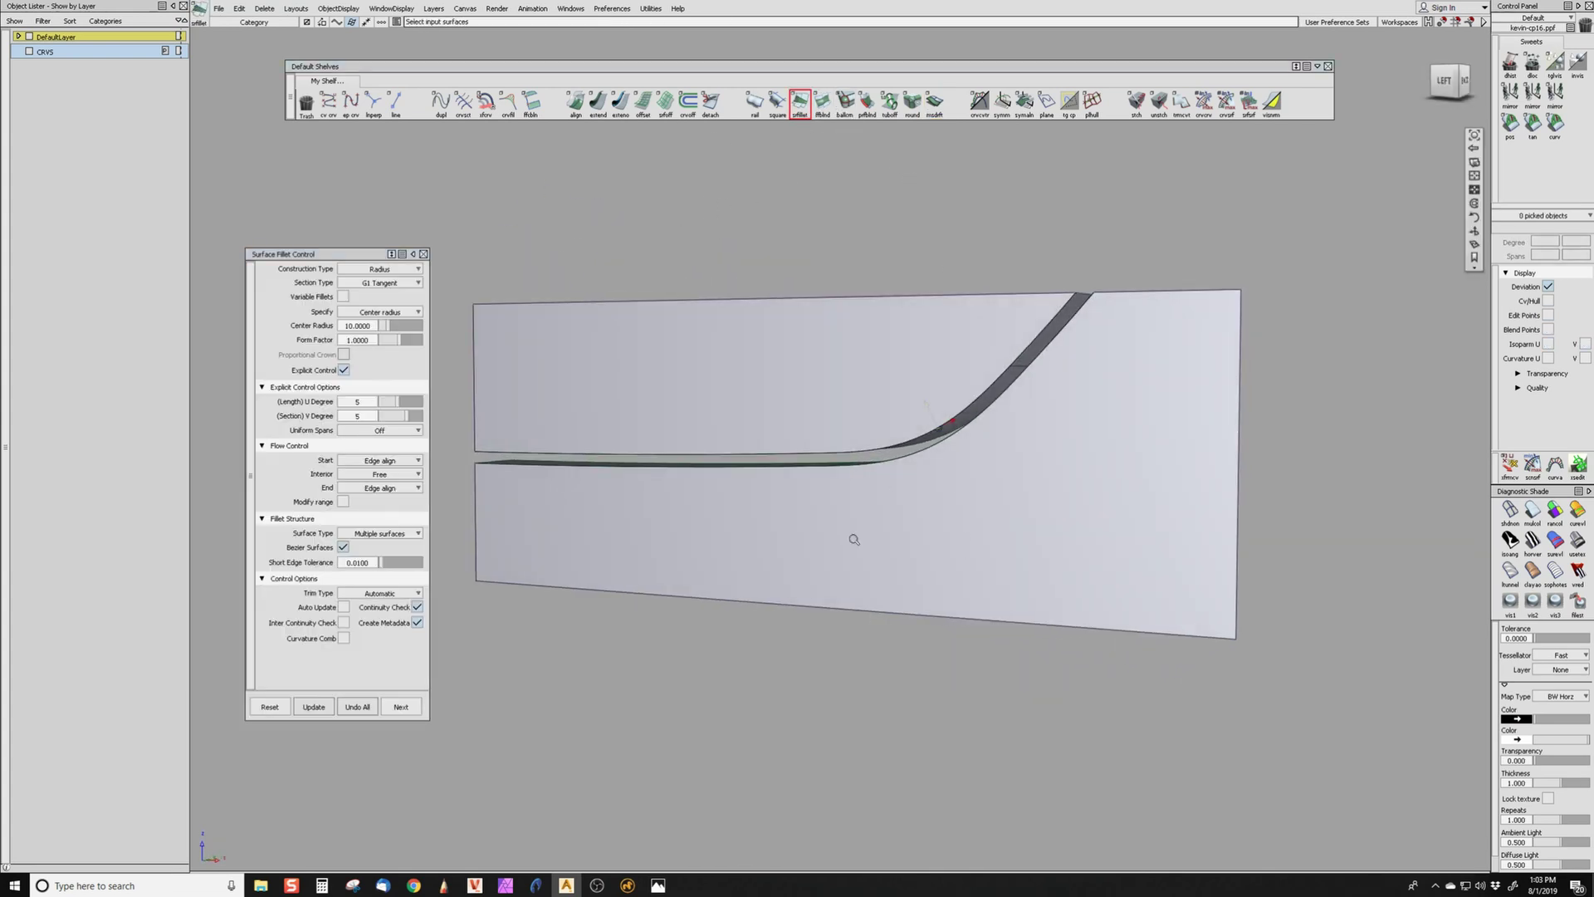
pyautogui.keyDown('alt'); pyautogui.keyDown('shift'); pyautogui.moveTo(854, 537); pyautogui.dragTo(946, 498, button='right'); pyautogui.keyUp('shift'); pyautogui.keyUp('alt')
pyautogui.keyDown('alt'); pyautogui.keyDown('shift'); pyautogui.moveTo(947, 498); pyautogui.dragTo(863, 406); pyautogui.keyUp('shift'); pyautogui.keyUp('alt')
pyautogui.click(719, 523)
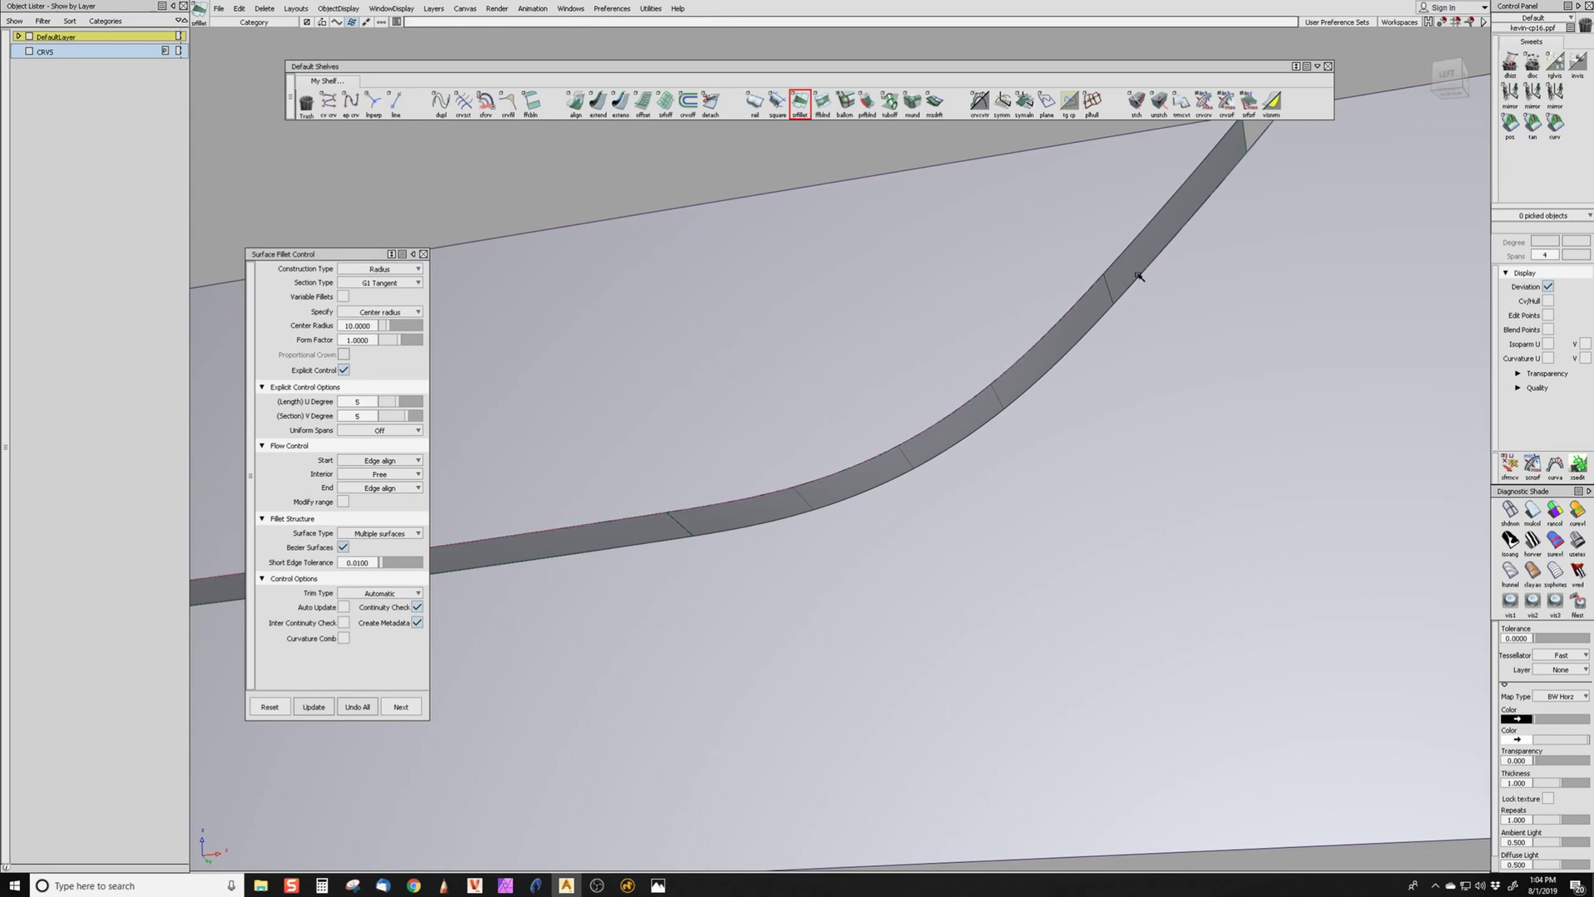
pyautogui.click(1155, 222)
pyautogui.keyDown('alt'); pyautogui.keyDown('shift'); pyautogui.moveTo(1313, 406); pyautogui.dragTo(1099, 536); pyautogui.keyUp('shift'); pyautogui.keyUp('alt')
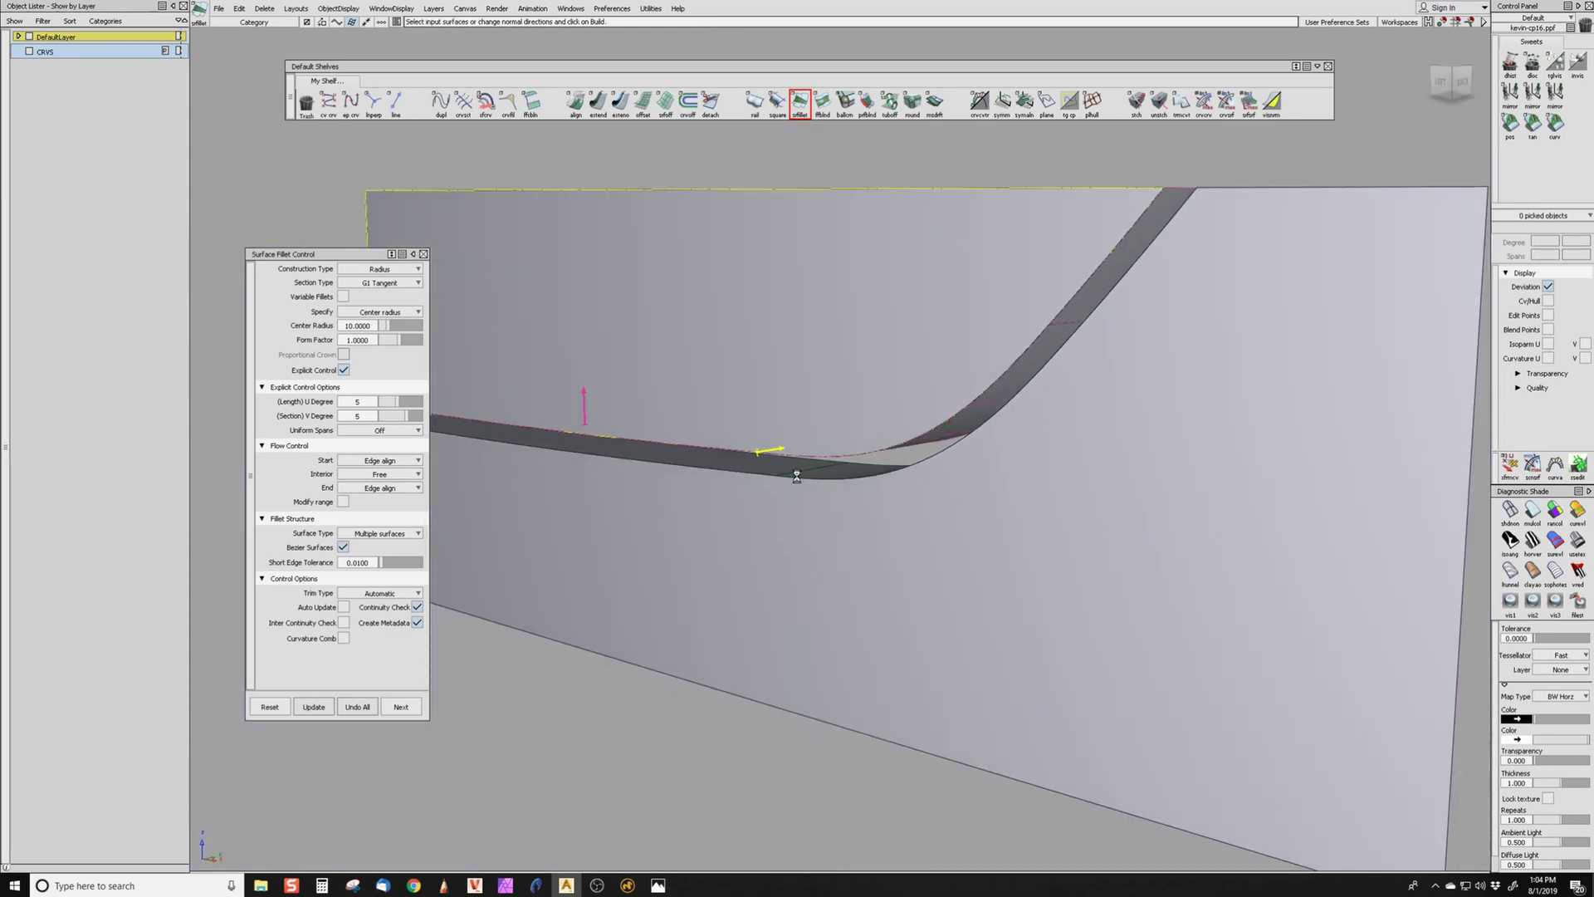
pyautogui.press('space')
pyautogui.keyDown('alt'); pyautogui.keyDown('shift'); pyautogui.moveTo(898, 458); pyautogui.dragTo(762, 555); pyautogui.keyUp('shift'); pyautogui.keyUp('alt')
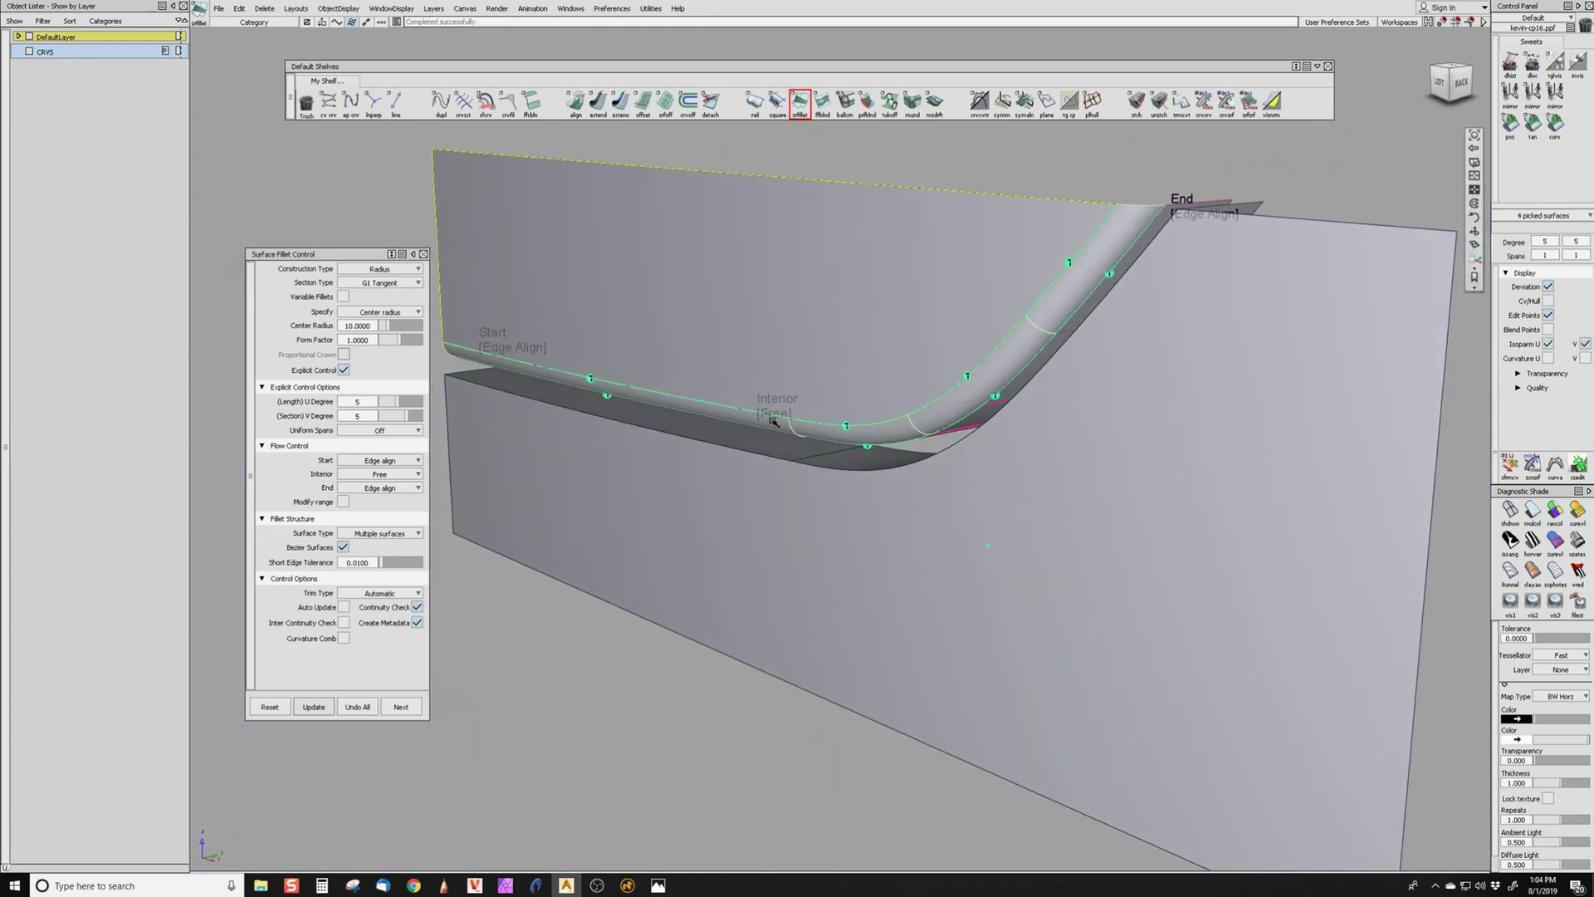
# - Fillet the lower panel to its flange surfaces with the same center radius of 10 and G1 Tangent section
pyautogui.keyDown('ctrl'); pyautogui.keyDown('shift'); pyautogui.moveTo(774, 421); pyautogui.dragTo(655, 427); pyautogui.keyUp('shift'); pyautogui.keyUp('ctrl')
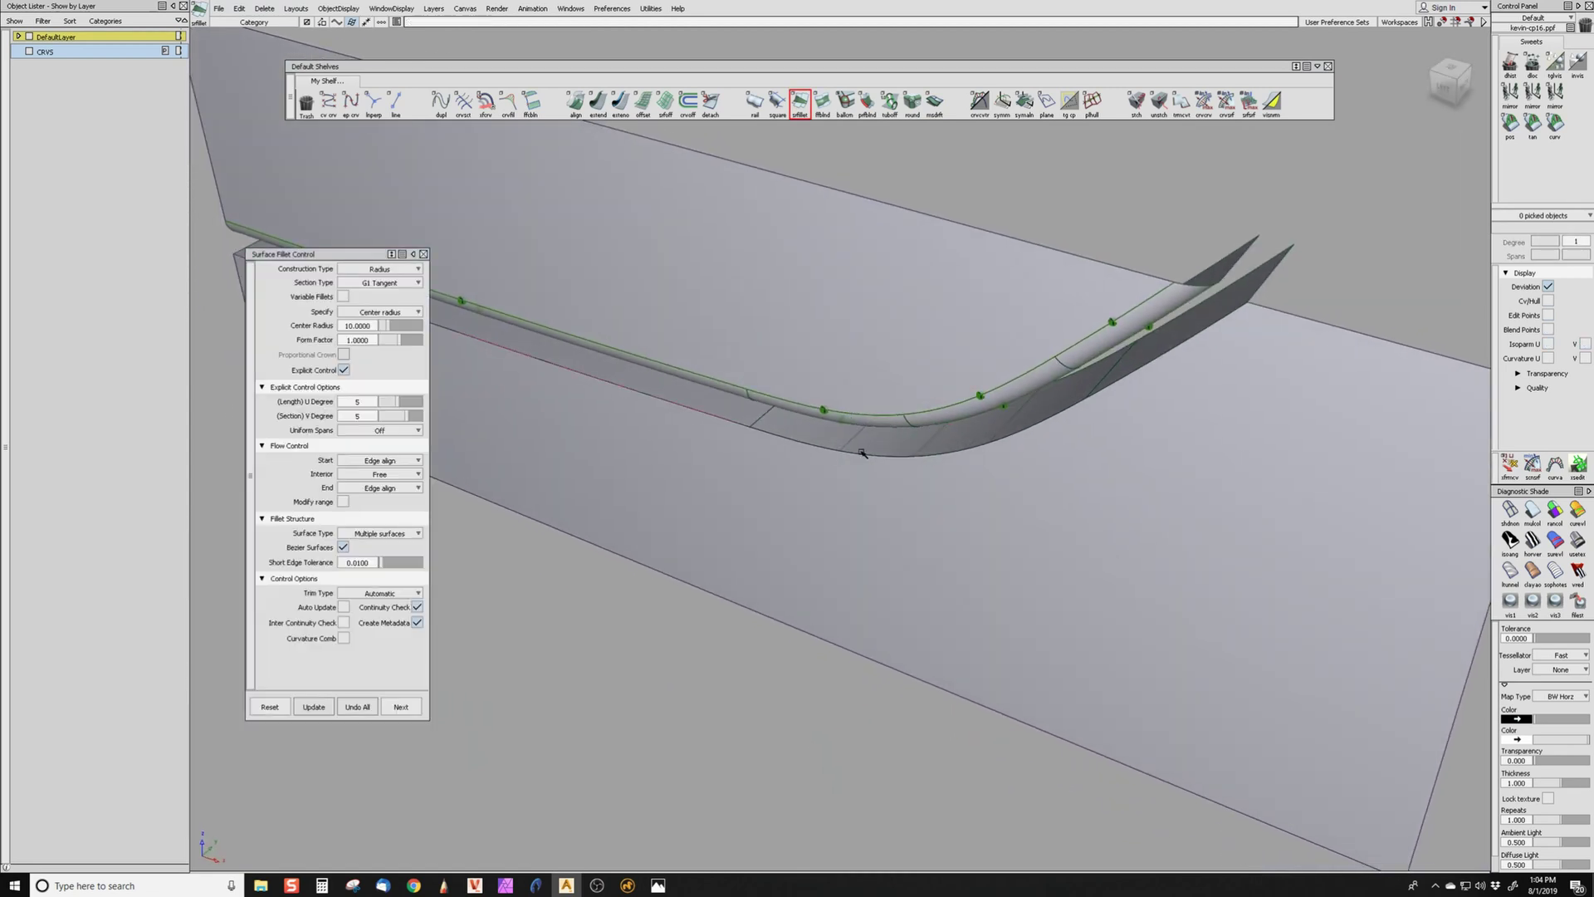
pyautogui.keyDown('alt'); pyautogui.keyDown('shift'); pyautogui.moveTo(1121, 354); pyautogui.dragTo(1079, 440); pyautogui.keyUp('shift'); pyautogui.keyUp('alt')
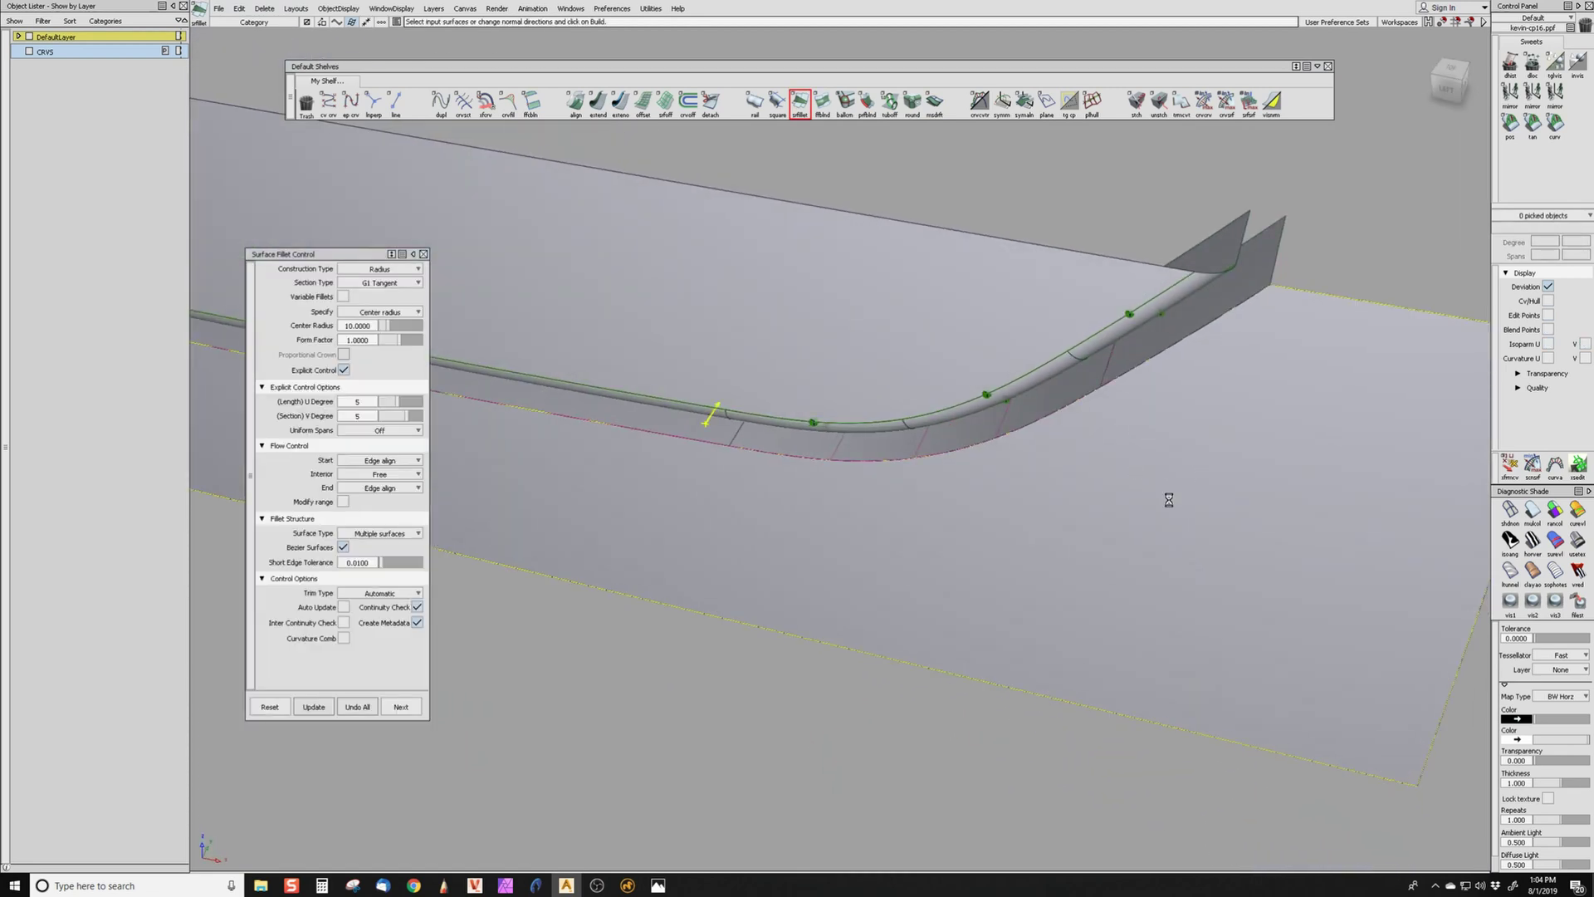
# - Examine the filleted panel gap without wireframe from the side, the end and oblique angles
pyautogui.keyDown('alt'); pyautogui.keyDown('shift'); pyautogui.moveTo(918, 577); pyautogui.dragTo(797, 690); pyautogui.keyUp('shift'); pyautogui.keyUp('alt')
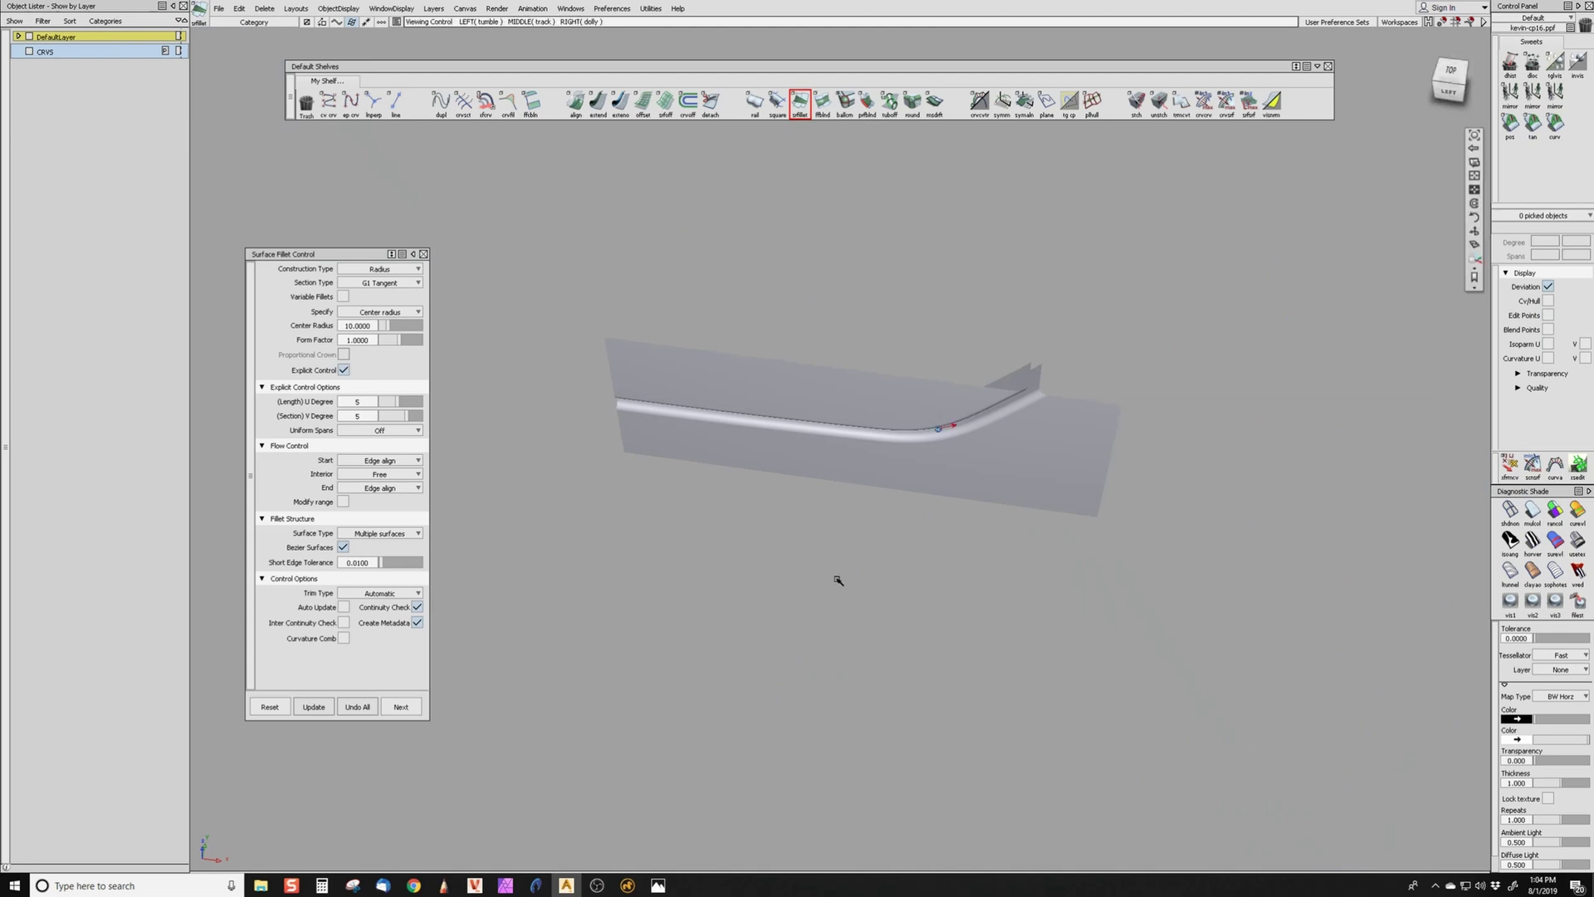
pyautogui.keyDown('alt'); pyautogui.keyDown('shift'); pyautogui.moveTo(836, 576); pyautogui.dragTo(861, 575, button='right'); pyautogui.keyUp('shift'); pyautogui.keyUp('alt')
pyautogui.keyDown('alt'); pyautogui.keyDown('shift'); pyautogui.moveTo(861, 575); pyautogui.dragTo(633, 321); pyautogui.keyUp('shift'); pyautogui.keyUp('alt')
pyautogui.keyDown('alt'); pyautogui.keyDown('shift'); pyautogui.moveTo(876, 455); pyautogui.dragTo(774, 216); pyautogui.keyUp('shift'); pyautogui.keyUp('alt')
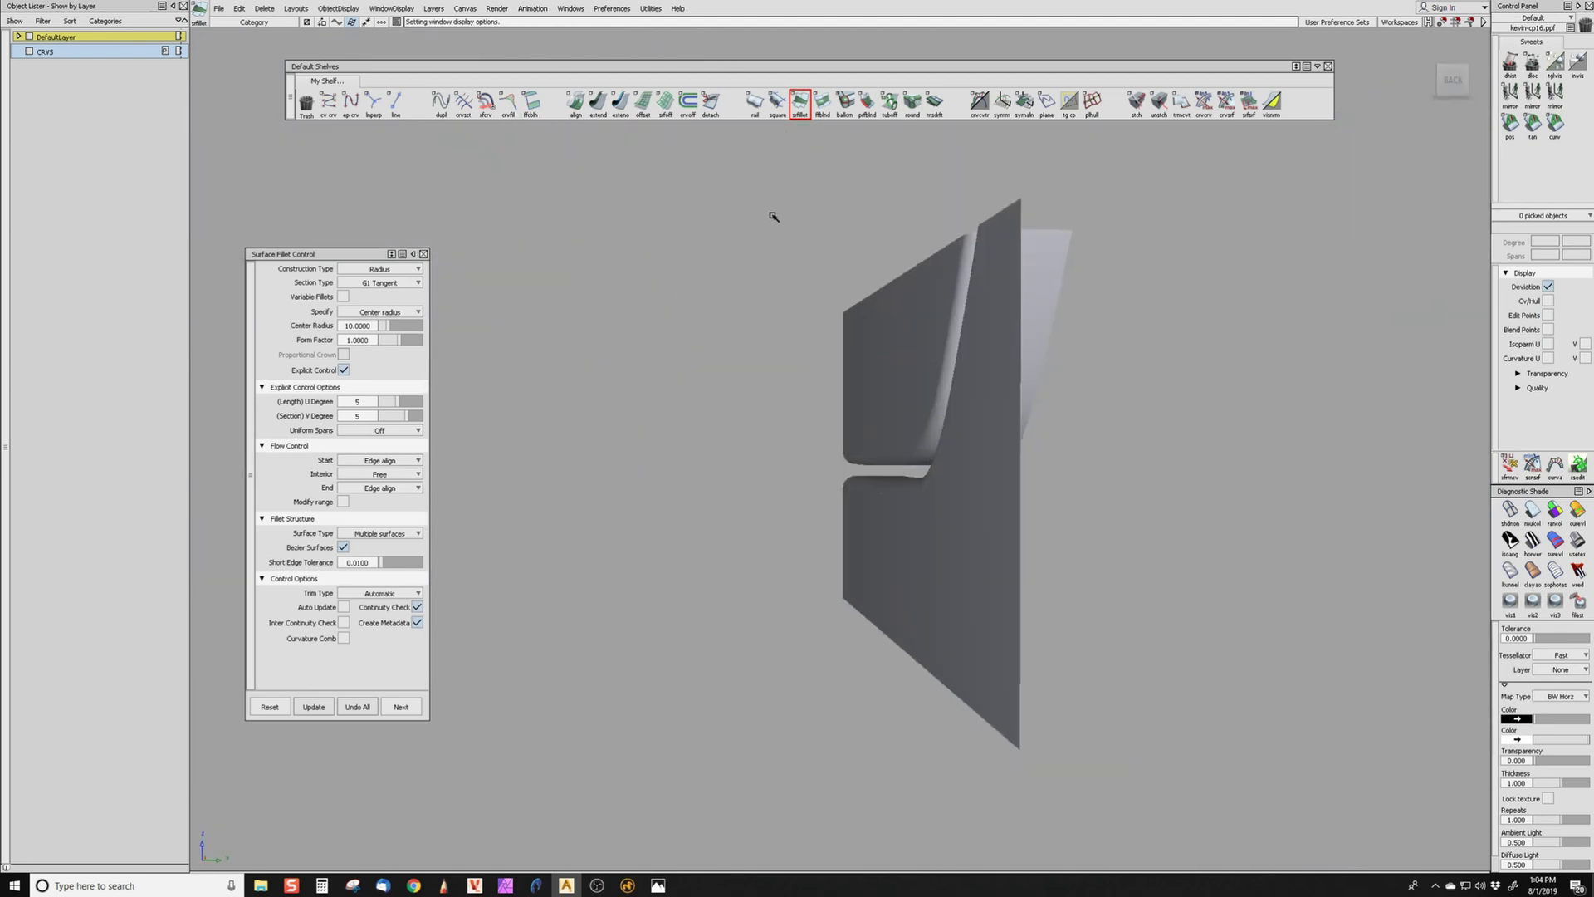
pyautogui.keyDown('alt'); pyautogui.keyDown('shift'); pyautogui.moveTo(896, 470); pyautogui.dragTo(1117, 371); pyautogui.keyUp('shift'); pyautogui.keyUp('alt')
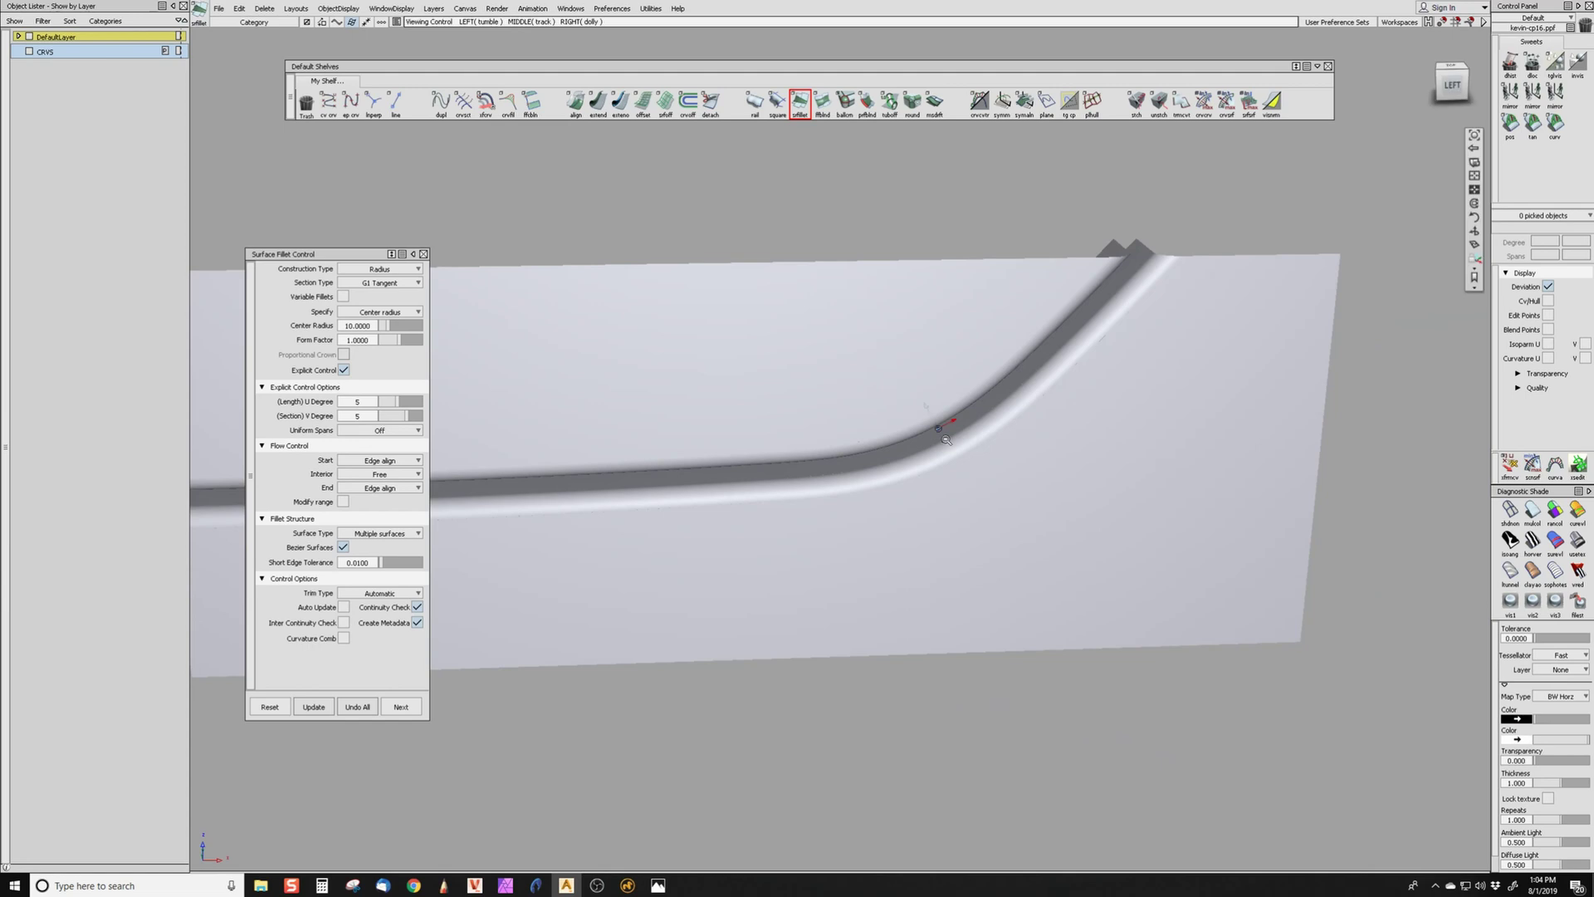
pyautogui.keyDown('alt'); pyautogui.keyDown('shift'); pyautogui.moveTo(781, 449); pyautogui.dragTo(455, 307); pyautogui.keyUp('shift'); pyautogui.keyUp('alt')
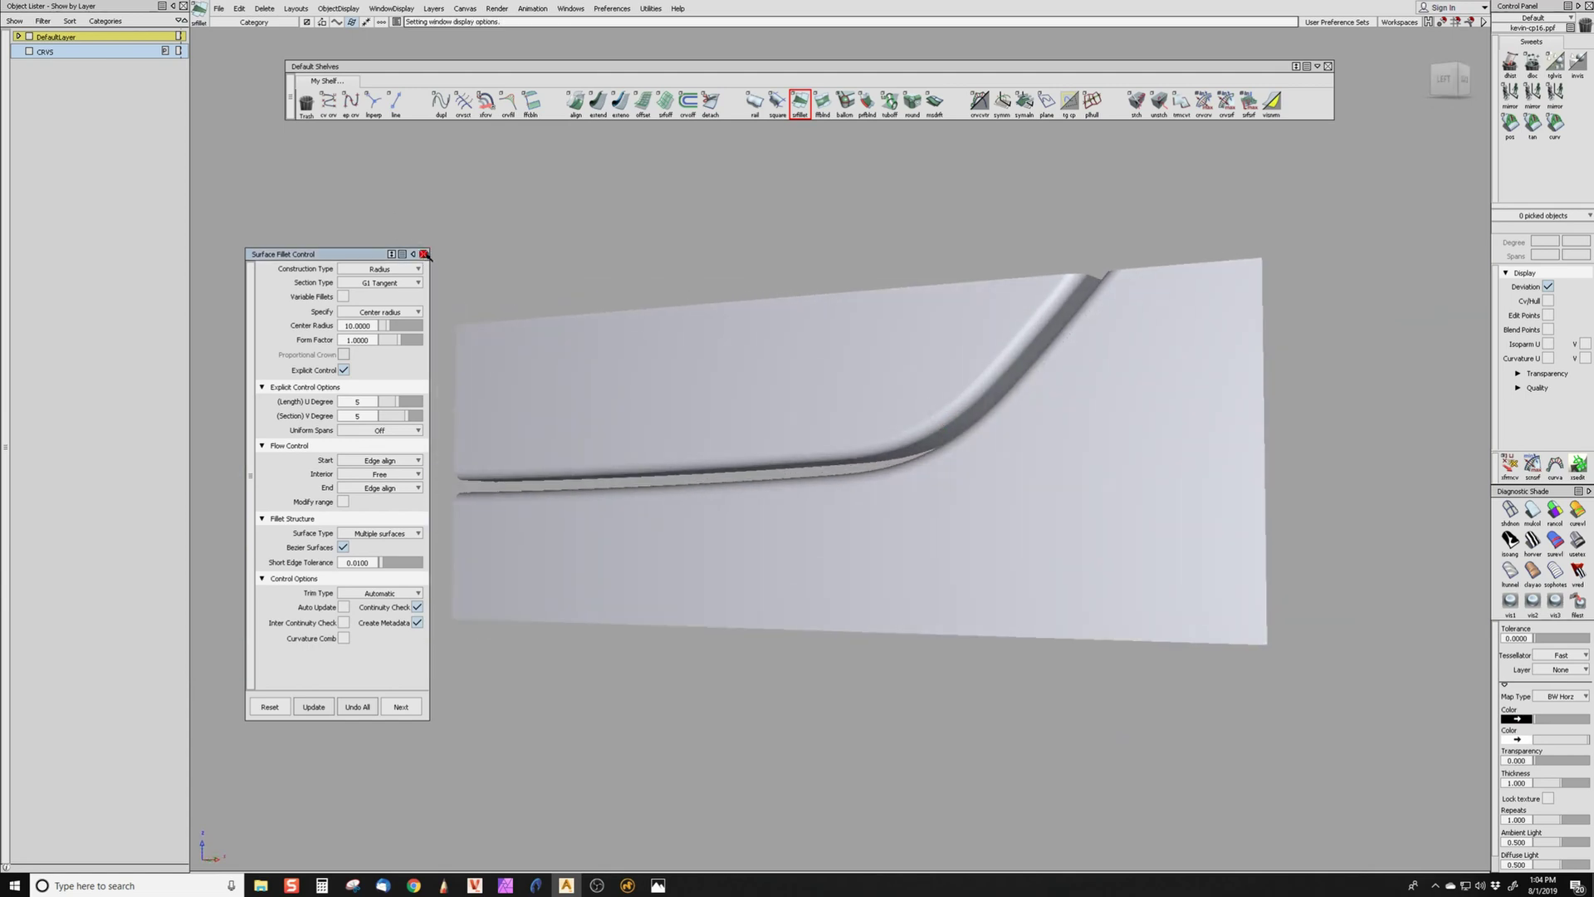
# - Undo the fillet between the lower panel and its flange
pyautogui.click(423, 253)
pyautogui.keyDown('alt'); pyautogui.keyDown('shift'); pyautogui.moveTo(672, 370); pyautogui.dragTo(964, 584); pyautogui.keyUp('shift'); pyautogui.keyUp('alt')
pyautogui.click(894, 459)
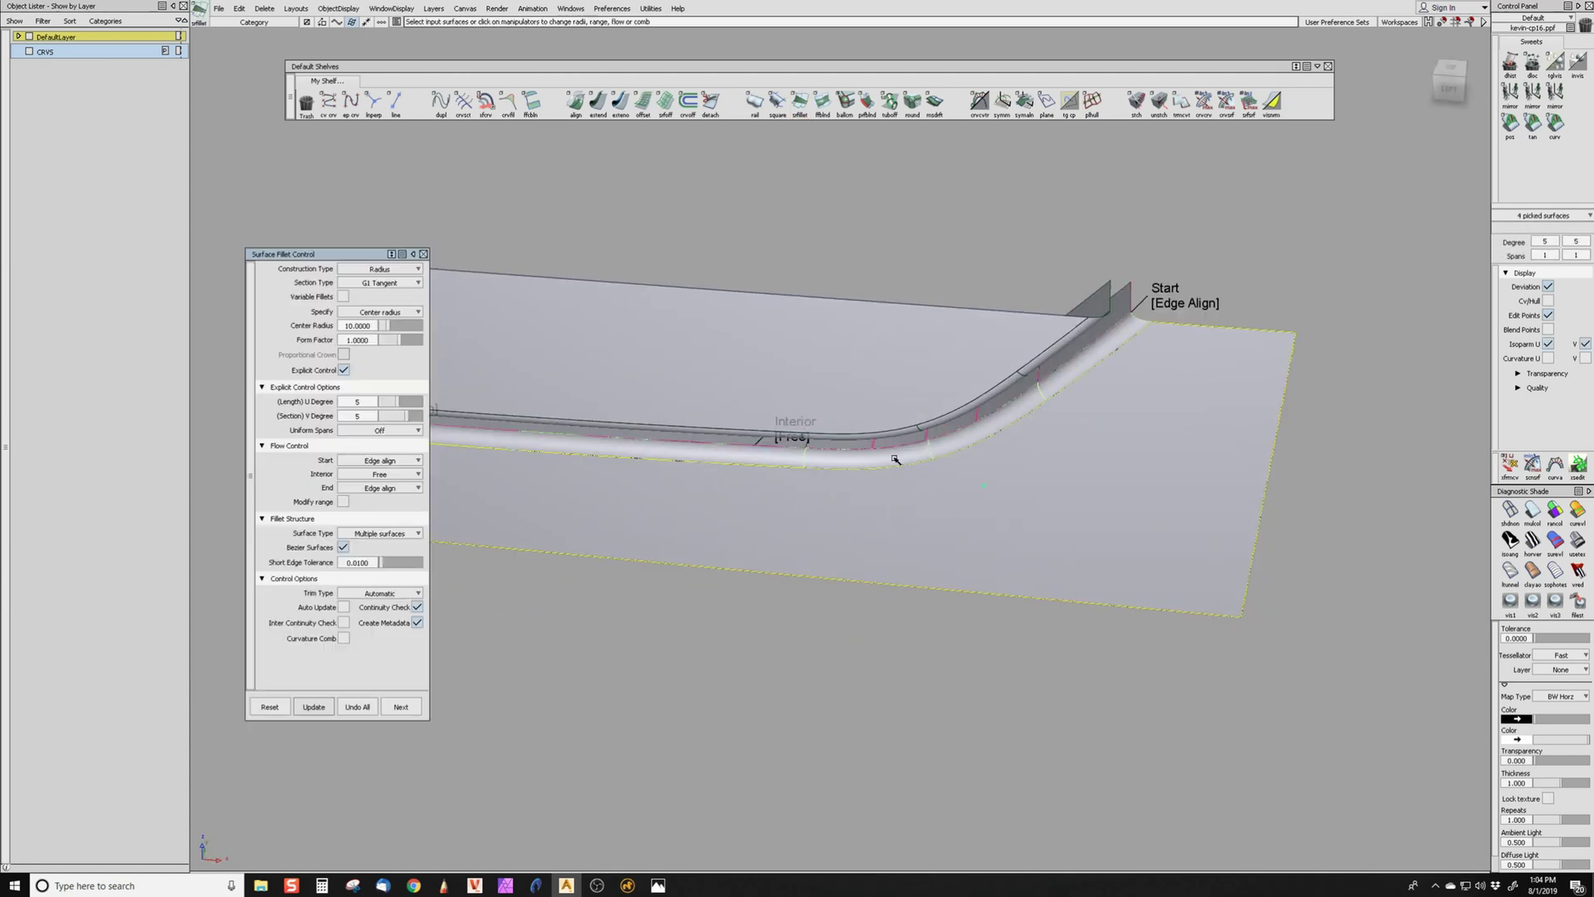
pyautogui.click(325, 711)
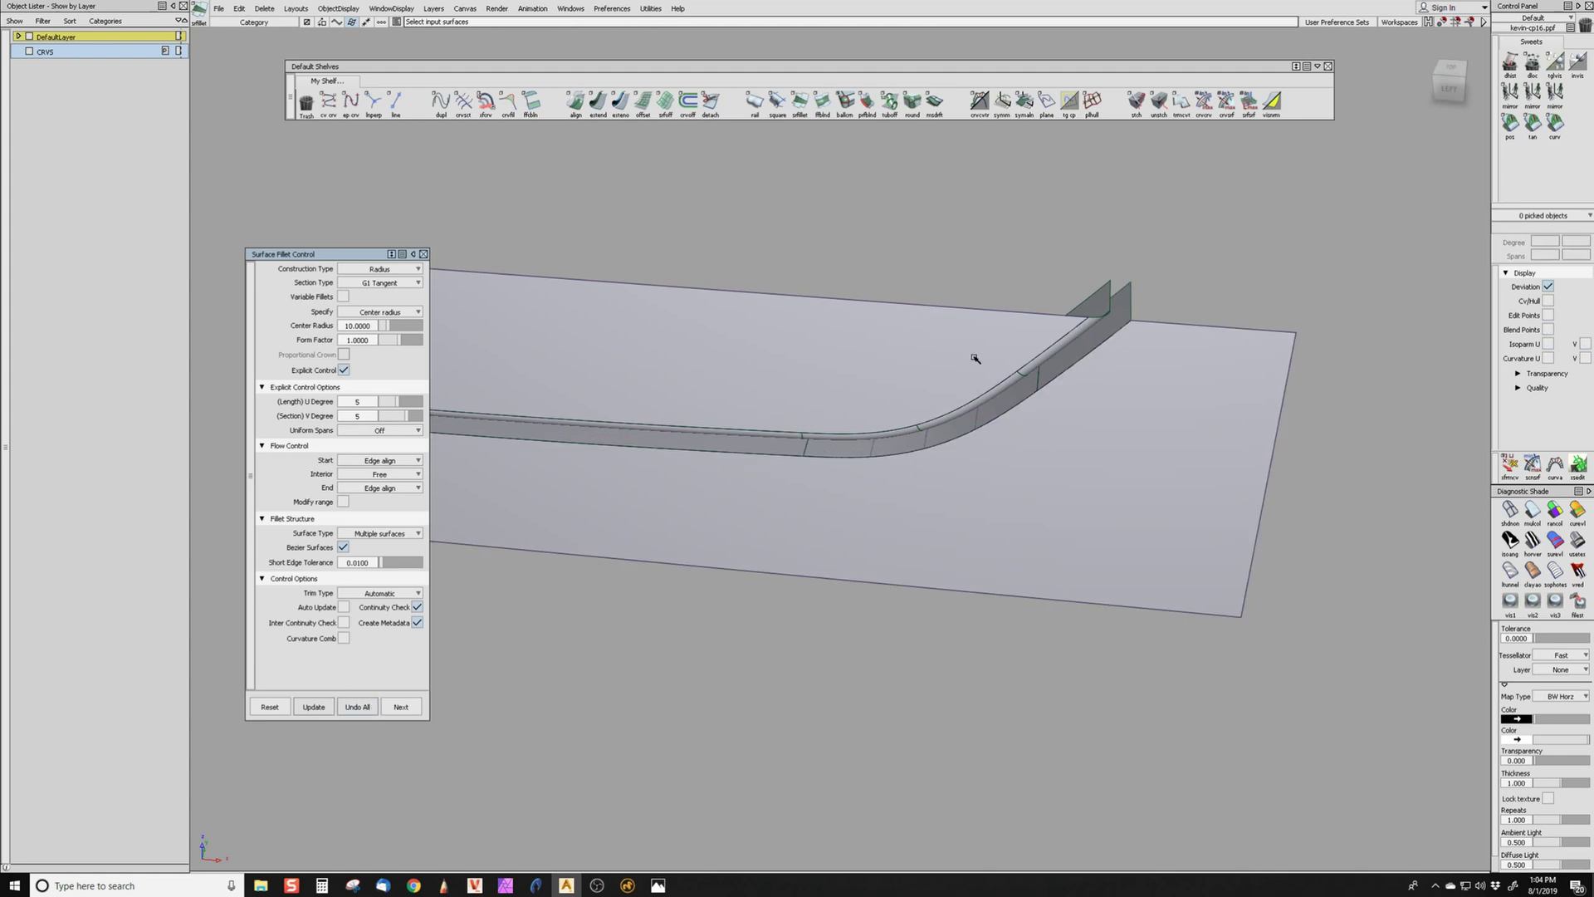
# - Turn the lower panel into a template so only its outline is displayed
pyautogui.keyDown('ctrl'); pyautogui.keyDown('shift'); pyautogui.moveTo(843, 377); pyautogui.dragTo(993, 544); pyautogui.keyUp('shift'); pyautogui.keyUp('ctrl')
pyautogui.click(955, 568)
pyautogui.keyDown('ctrl'); pyautogui.keyDown('shift'); pyautogui.moveTo(953, 663); pyautogui.dragTo(953, 769); pyautogui.keyUp('shift'); pyautogui.keyUp('ctrl')
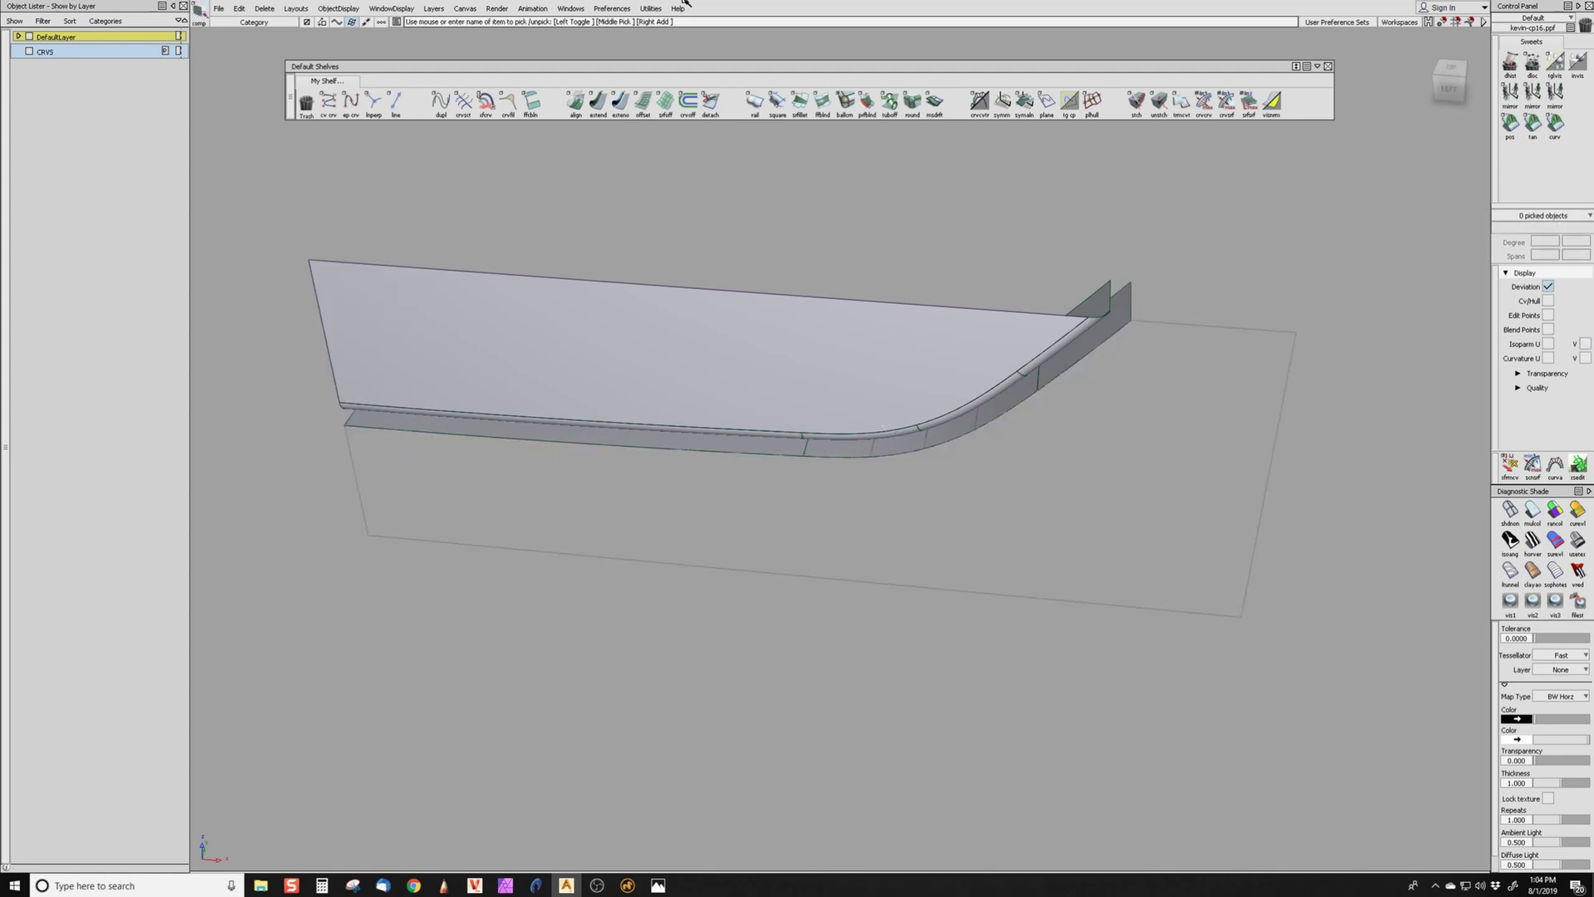
# - Build a downward draft surface along Z from the lower flange's long straight outer edge, with a length of 70
pyautogui.click(934, 101)
pyautogui.keyDown('alt'); pyautogui.keyDown('shift'); pyautogui.moveTo(968, 484); pyautogui.dragTo(771, 370); pyautogui.keyUp('shift'); pyautogui.keyUp('alt')
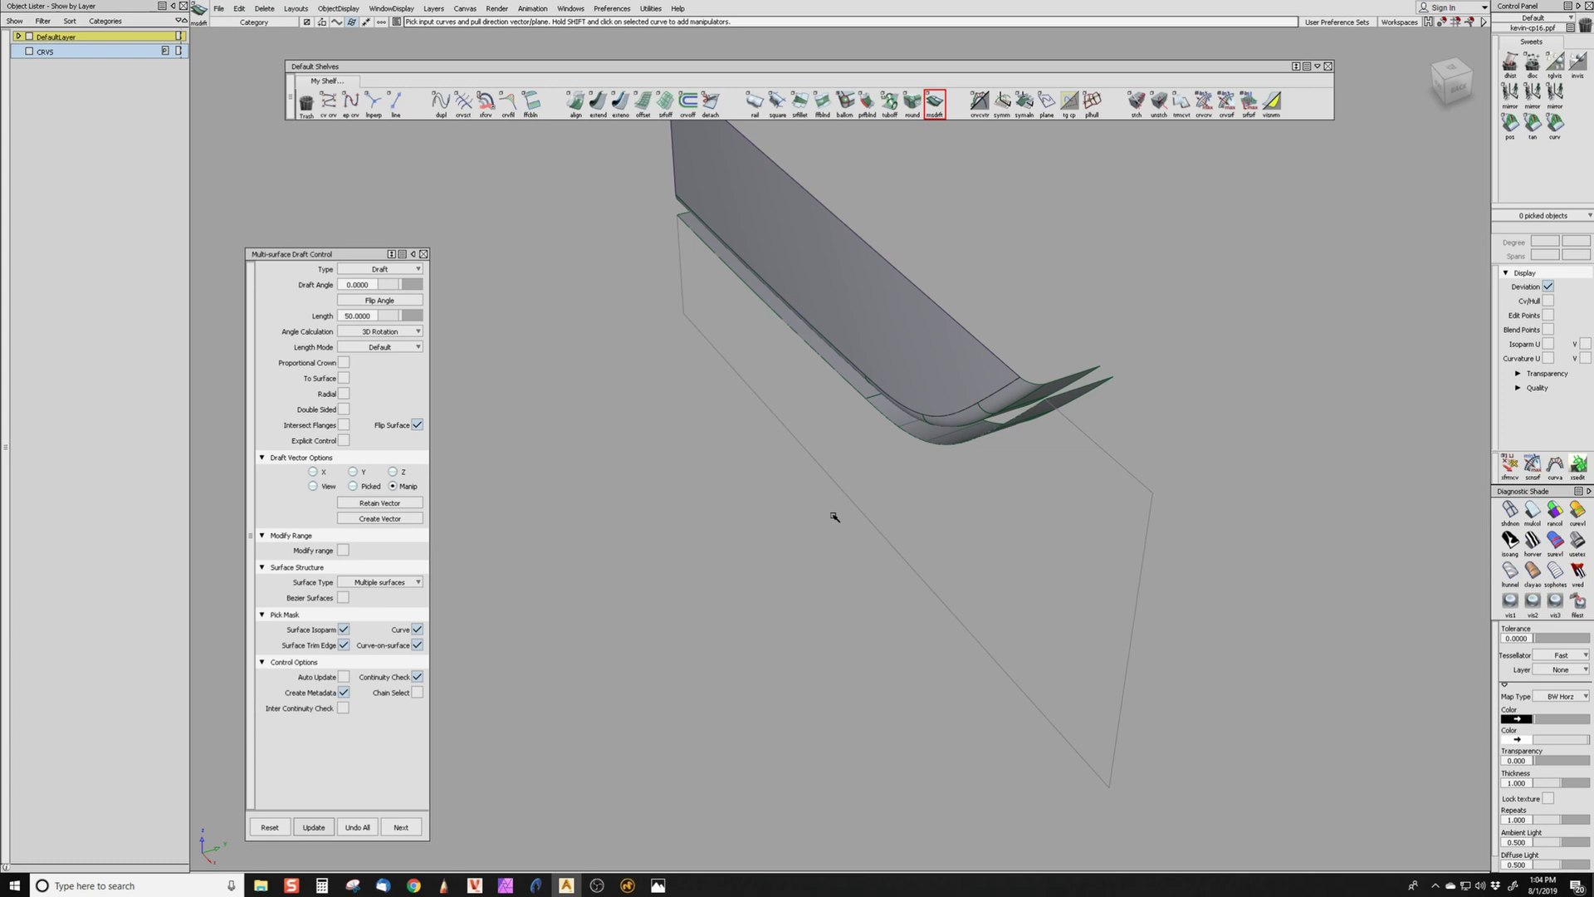
pyautogui.keyDown('alt'); pyautogui.keyDown('shift'); pyautogui.moveTo(824, 422); pyautogui.dragTo(783, 551); pyautogui.keyUp('shift'); pyautogui.keyUp('alt')
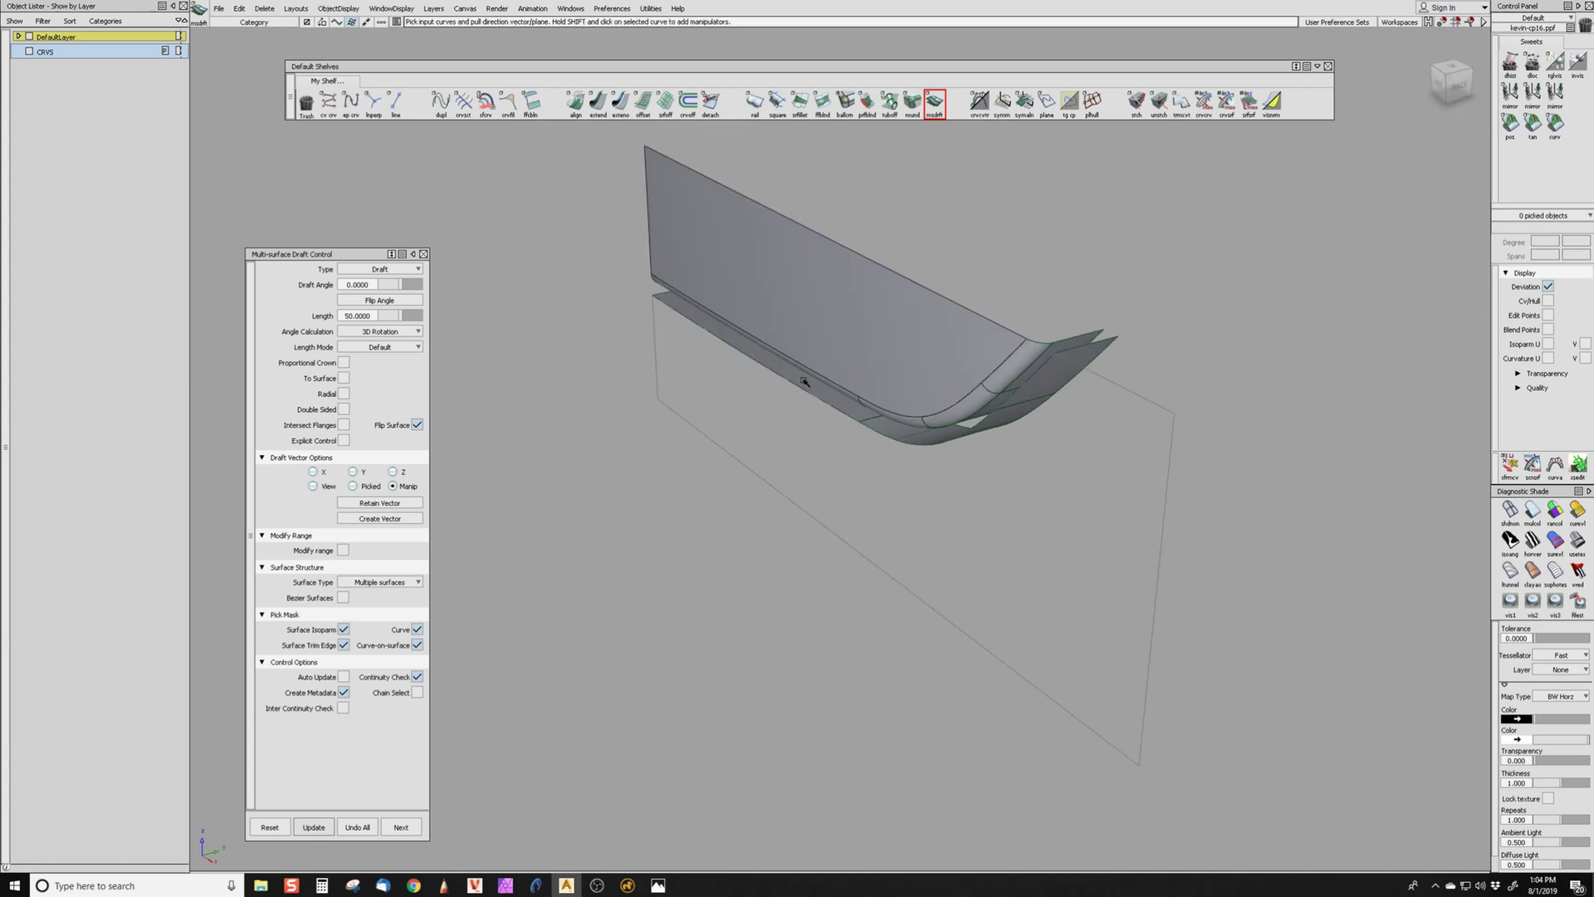
pyautogui.click(794, 384)
pyautogui.click(747, 388)
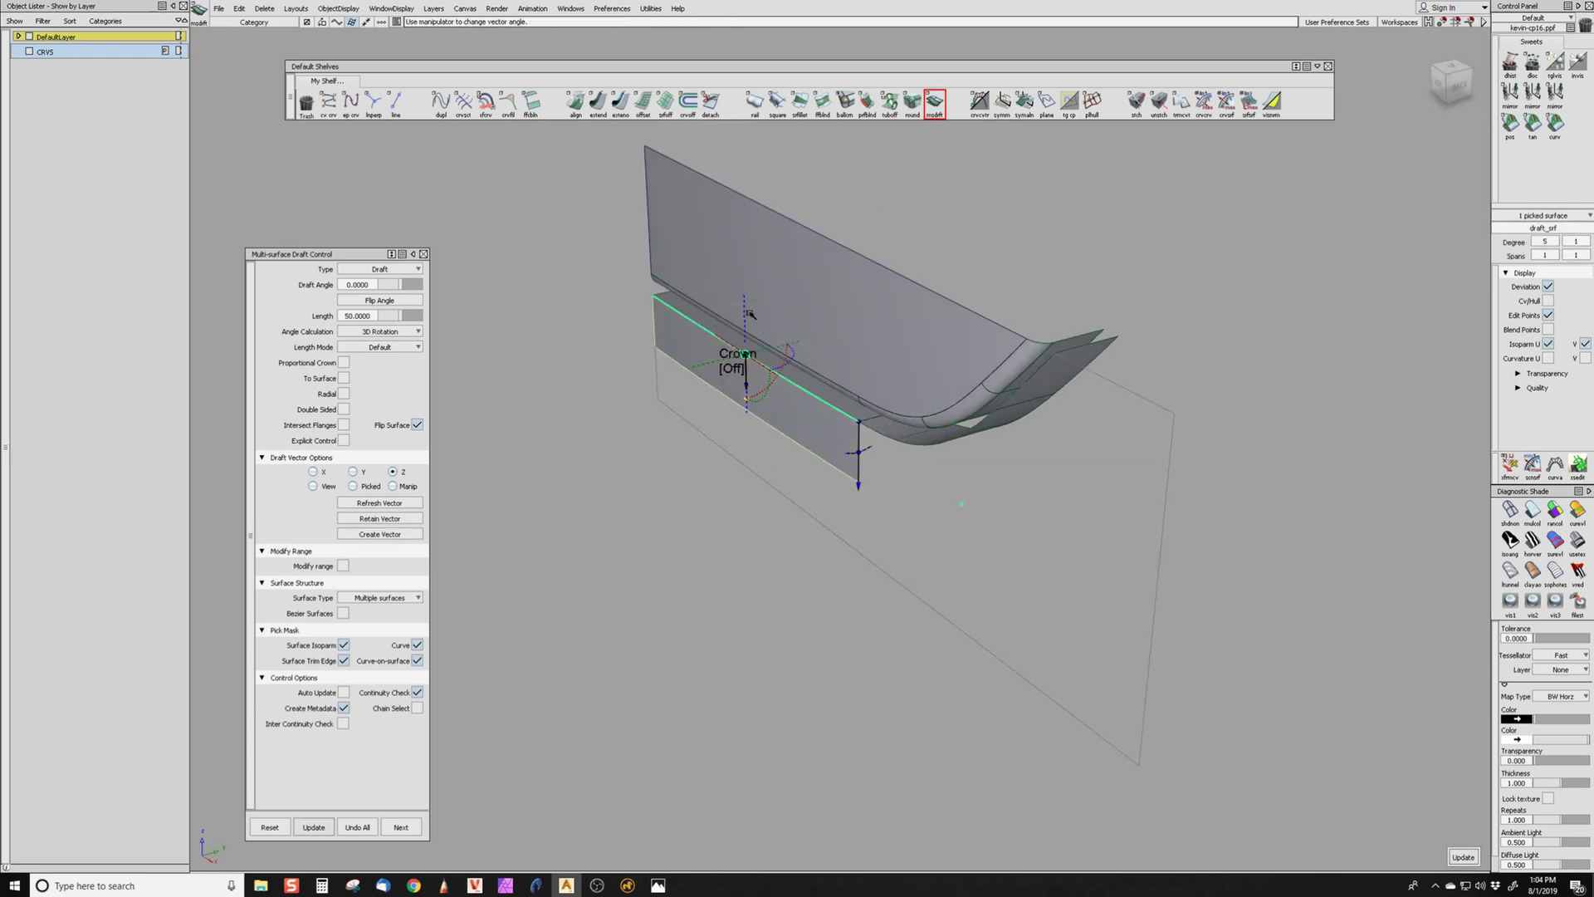
pyautogui.moveTo(856, 485); pyautogui.dragTo(858, 538)
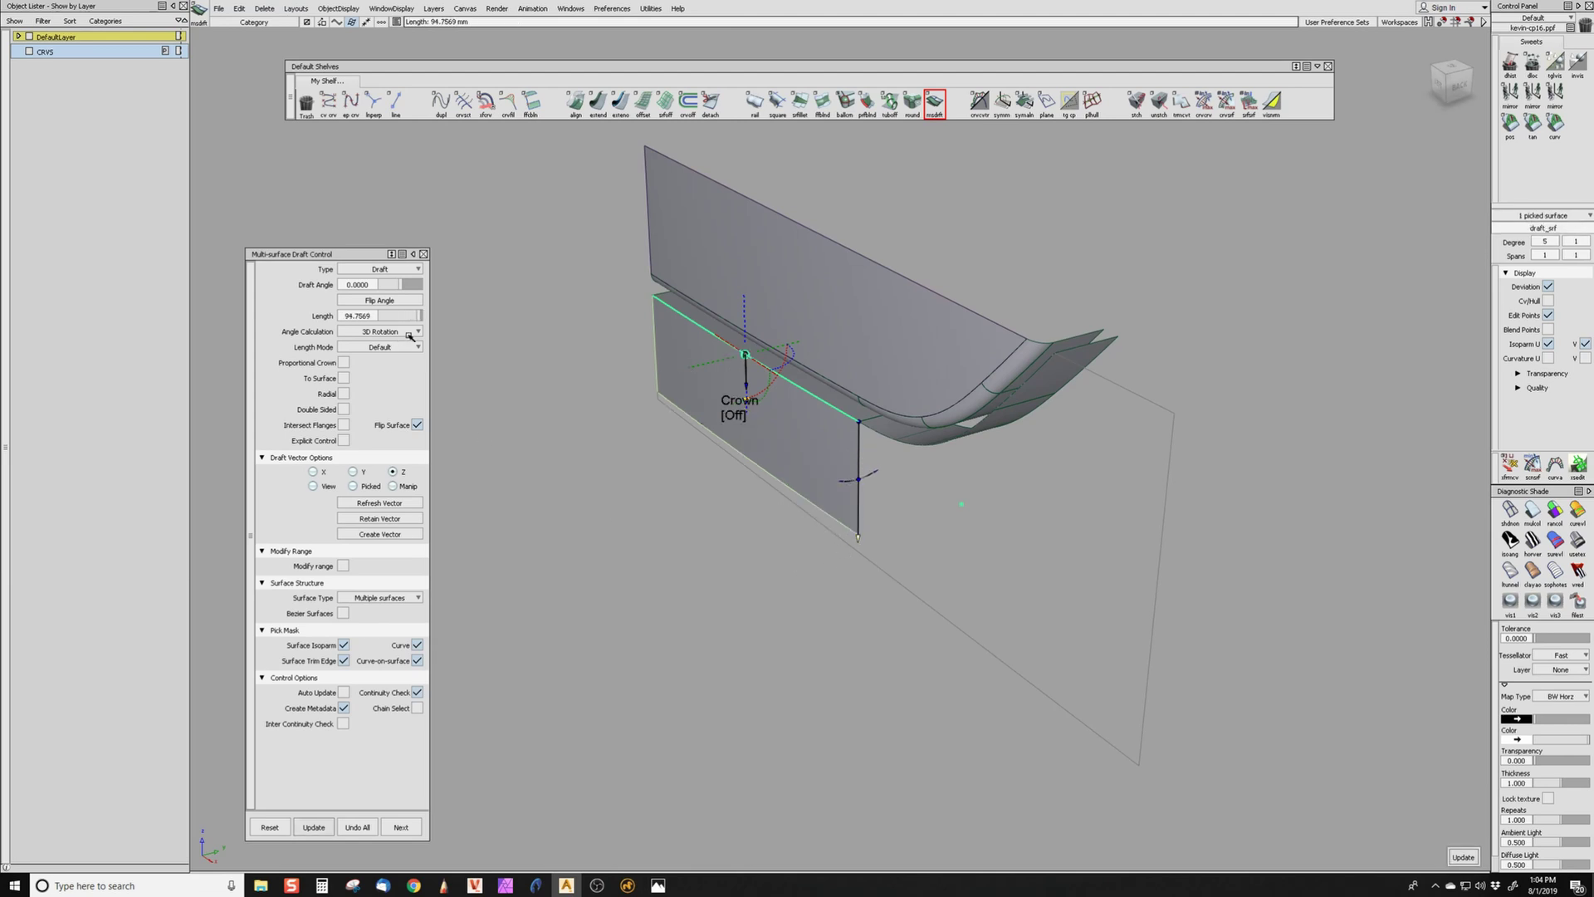
pyautogui.click(372, 316)
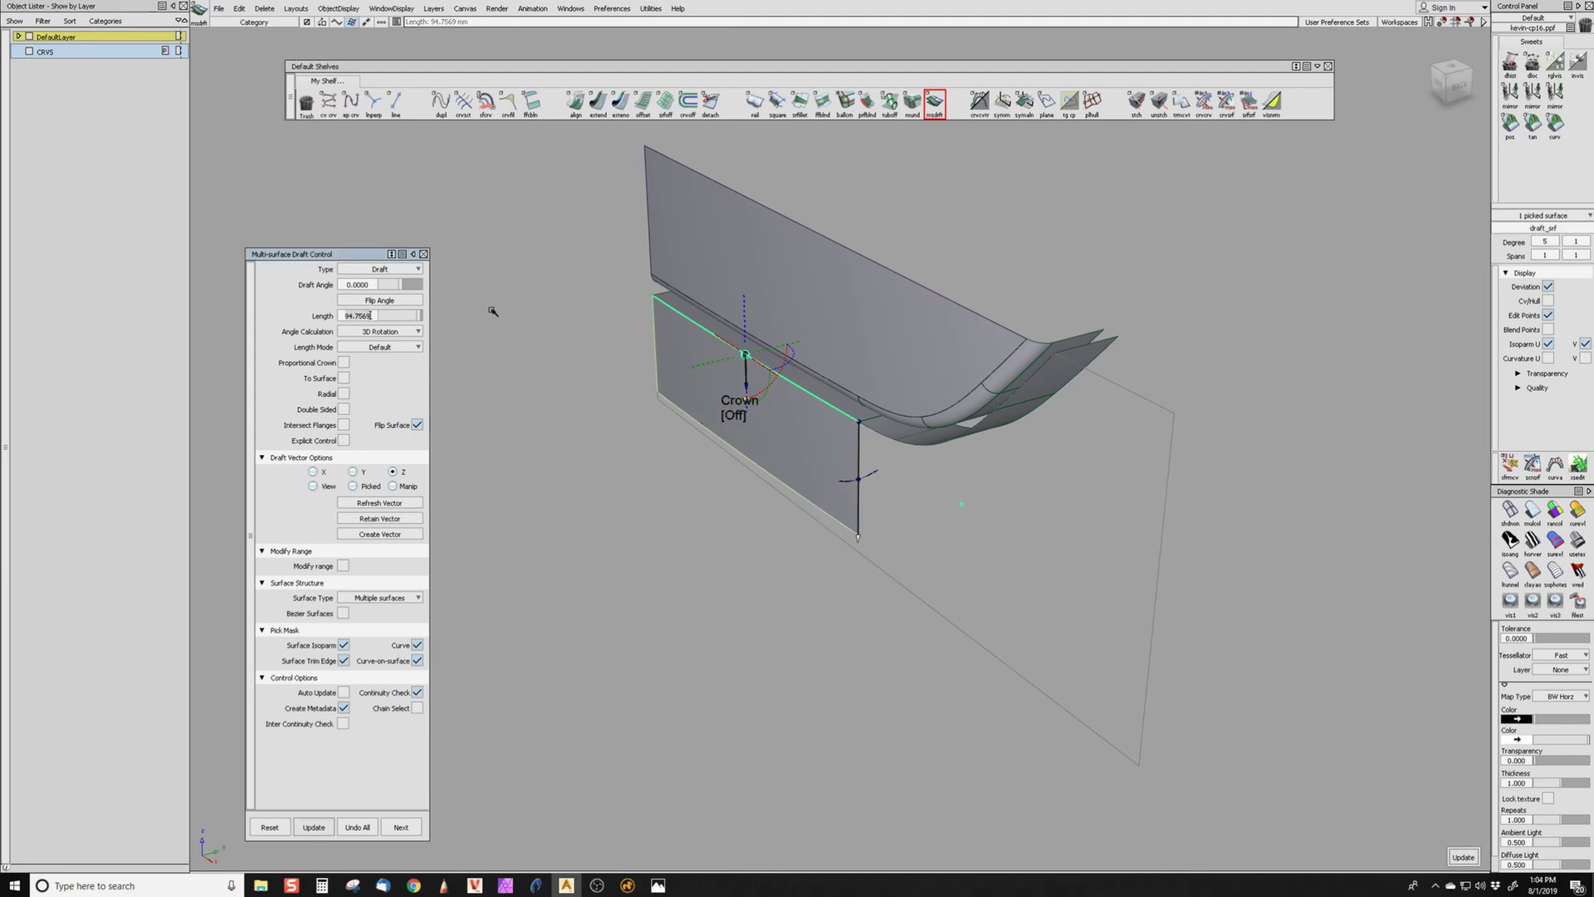
pyautogui.write('70')
pyautogui.press('Return')
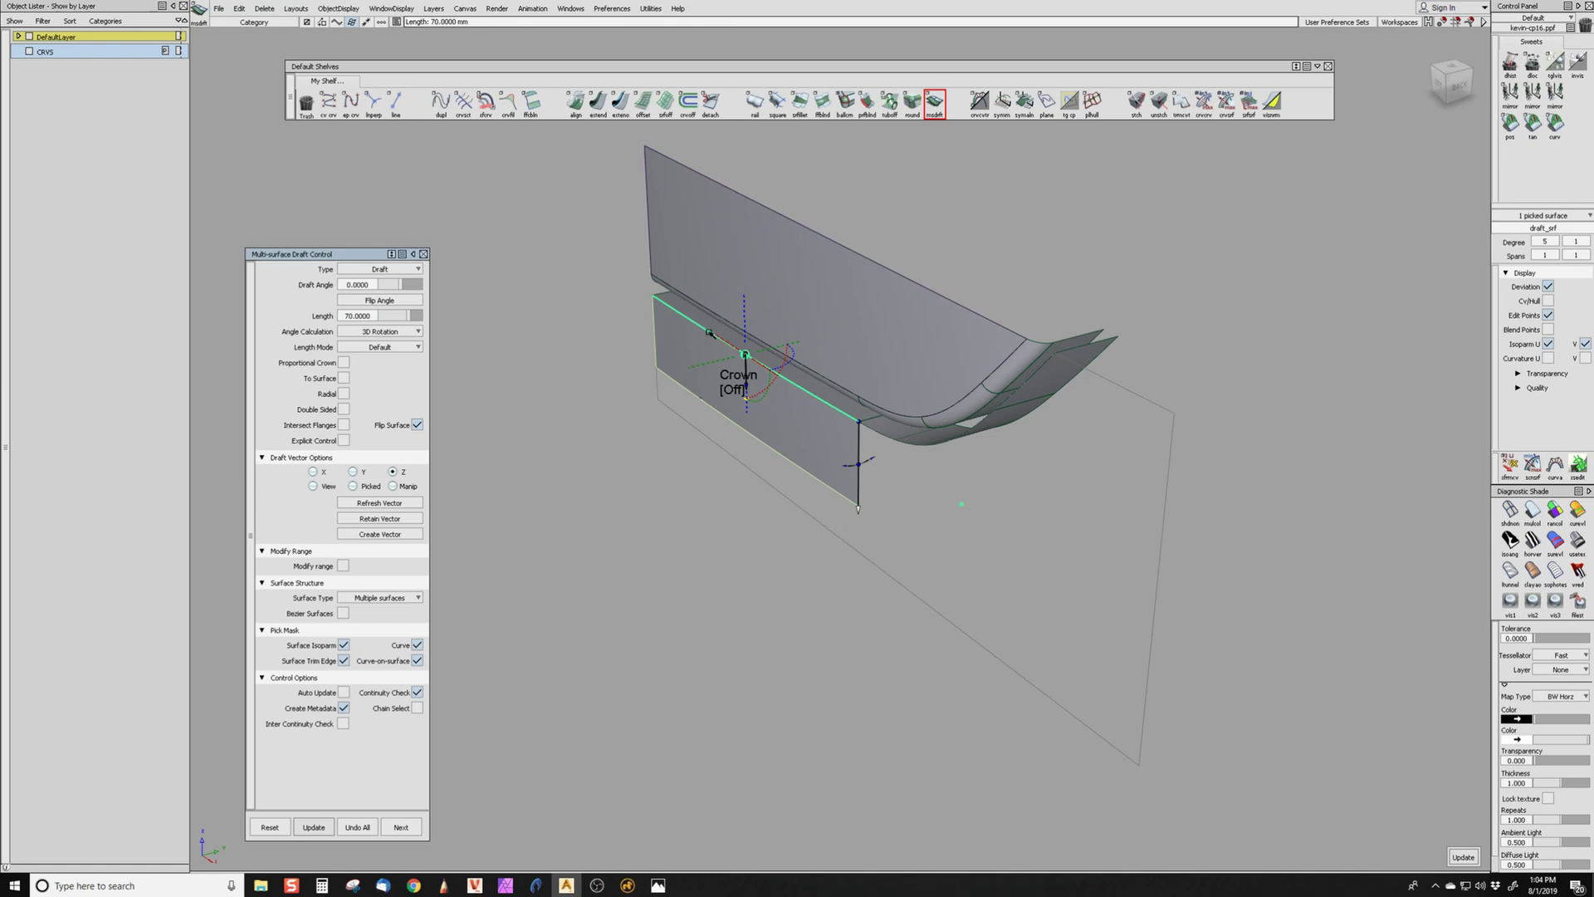
# - Tilt the new draft surface to a draft angle of about 10.45 degrees
pyautogui.keyDown('alt'); pyautogui.keyDown('shift'); pyautogui.moveTo(634, 490); pyautogui.dragTo(826, 543); pyautogui.keyUp('shift'); pyautogui.keyUp('alt')
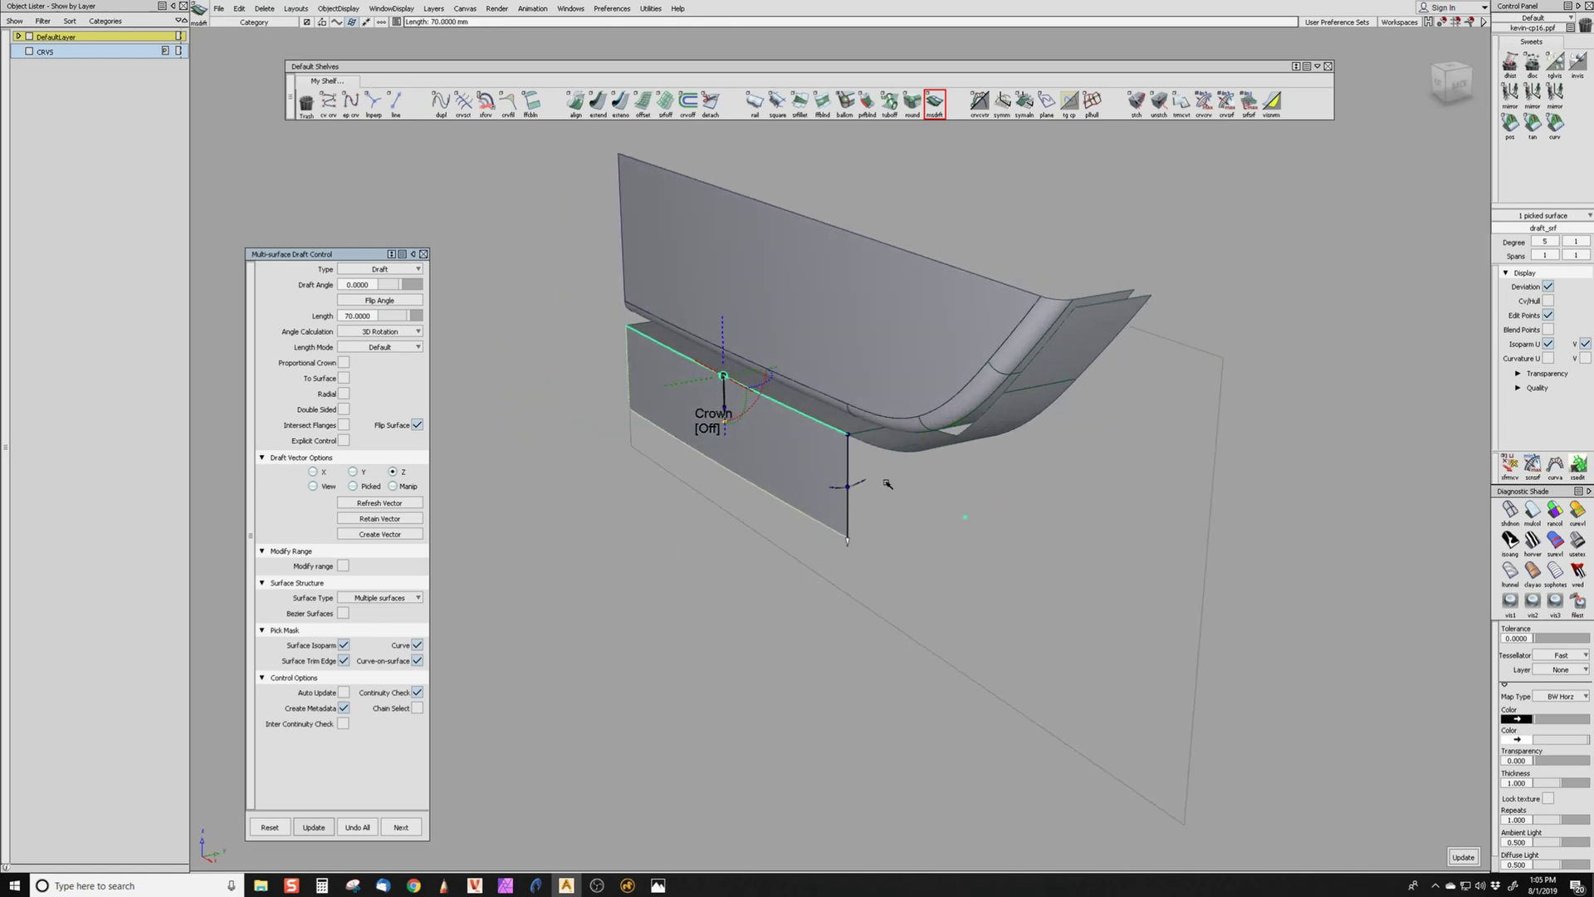
pyautogui.moveTo(848, 486); pyautogui.dragTo(868, 502)
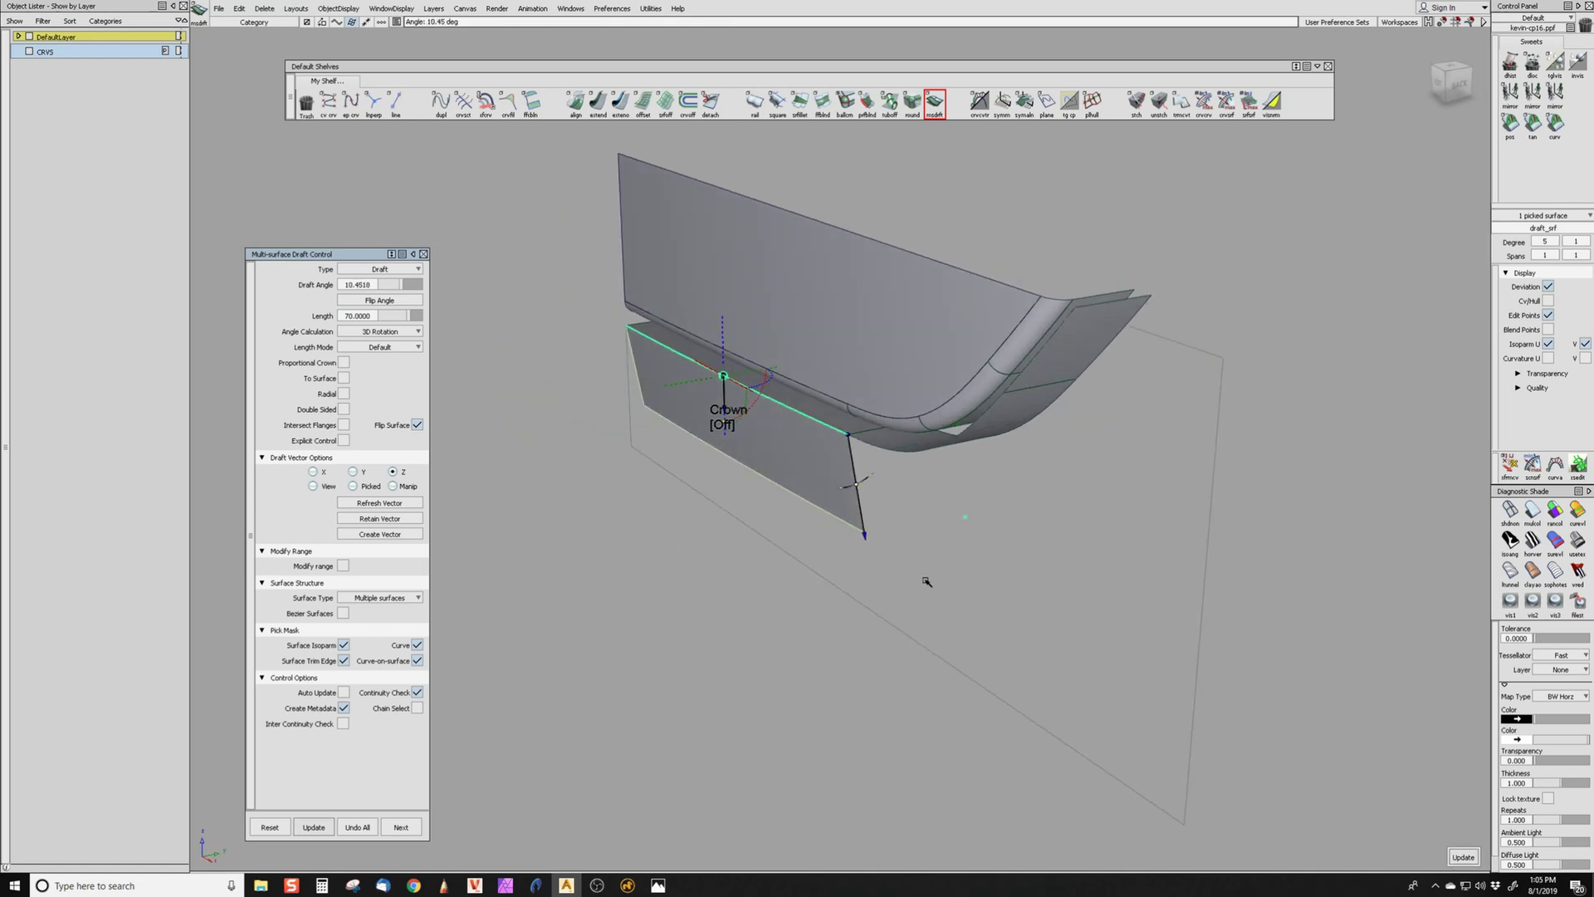
pyautogui.click(777, 659)
# - Build a draft surface 70 long from the lower flange's slanted straight edge, with the vector rotated to run horizontally away from the gap
pyautogui.keyDown('alt'); pyautogui.keyDown('shift'); pyautogui.moveTo(748, 473); pyautogui.dragTo(1131, 381); pyautogui.keyUp('shift'); pyautogui.keyUp('alt')
pyautogui.click(1065, 366)
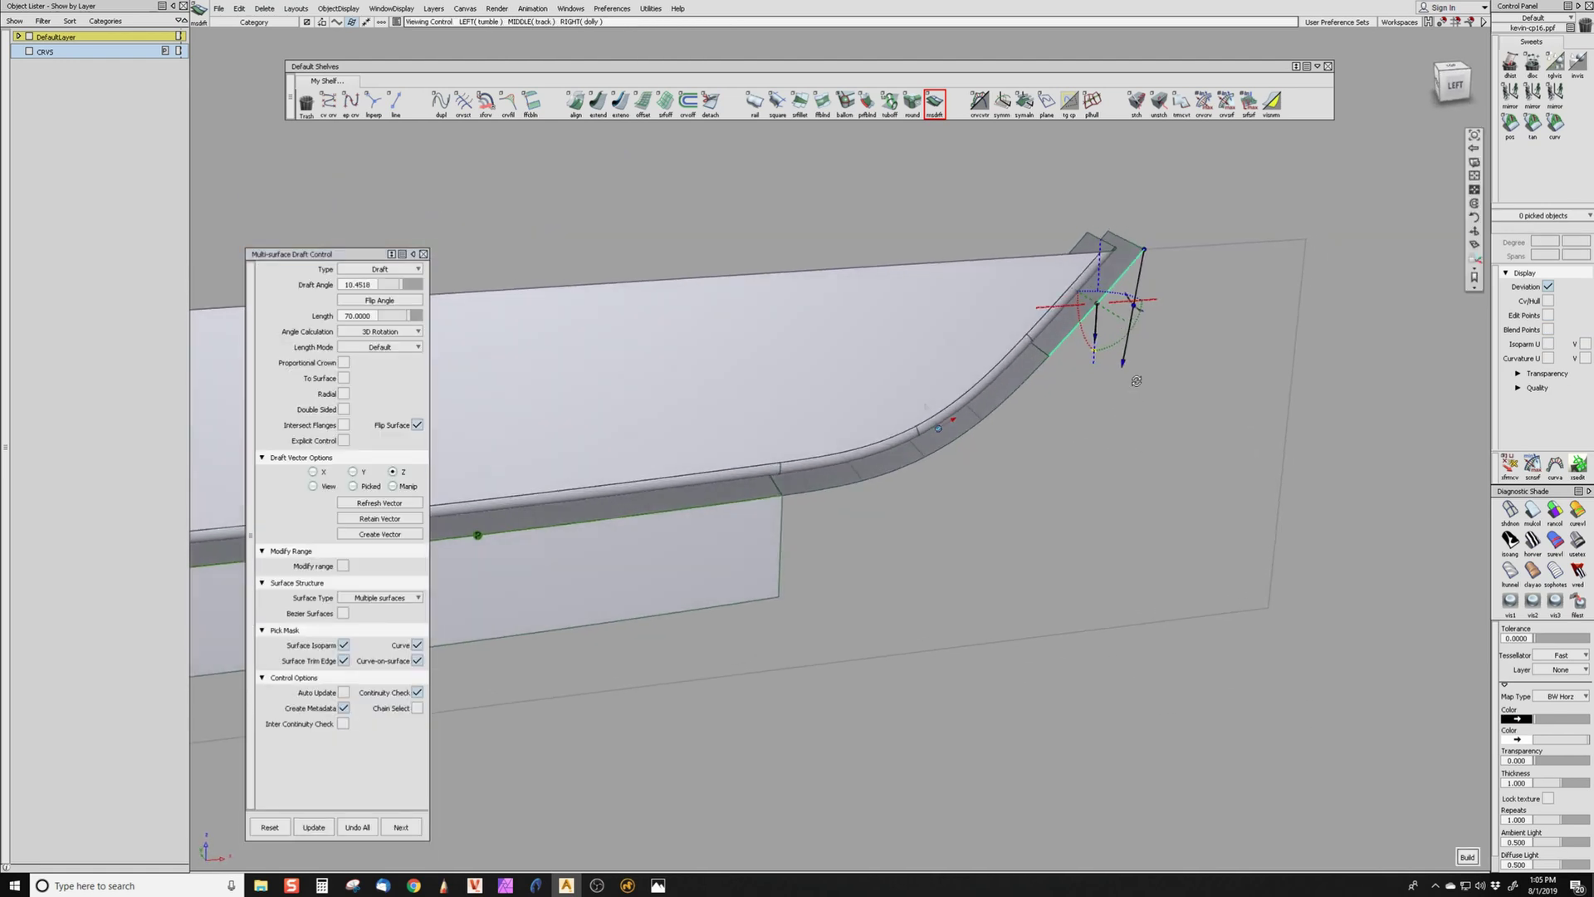
pyautogui.click(1156, 299)
pyautogui.keyDown('alt'); pyautogui.keyDown('shift'); pyautogui.moveTo(1234, 391); pyautogui.dragTo(1185, 373); pyautogui.keyUp('shift'); pyautogui.keyUp('alt')
pyautogui.moveTo(1064, 493)
pyautogui.keyDown('alt'); pyautogui.keyDown('shift'); pyautogui.mouseDown()
pyautogui.moveTo(1199, 459)
pyautogui.moveTo(1129, 448)
pyautogui.moveTo(1010, 559)
pyautogui.moveTo(1202, 421)
pyautogui.moveTo(1136, 352)
pyautogui.moveTo(994, 402)
pyautogui.mouseUp(); pyautogui.keyUp('shift'); pyautogui.keyUp('alt')
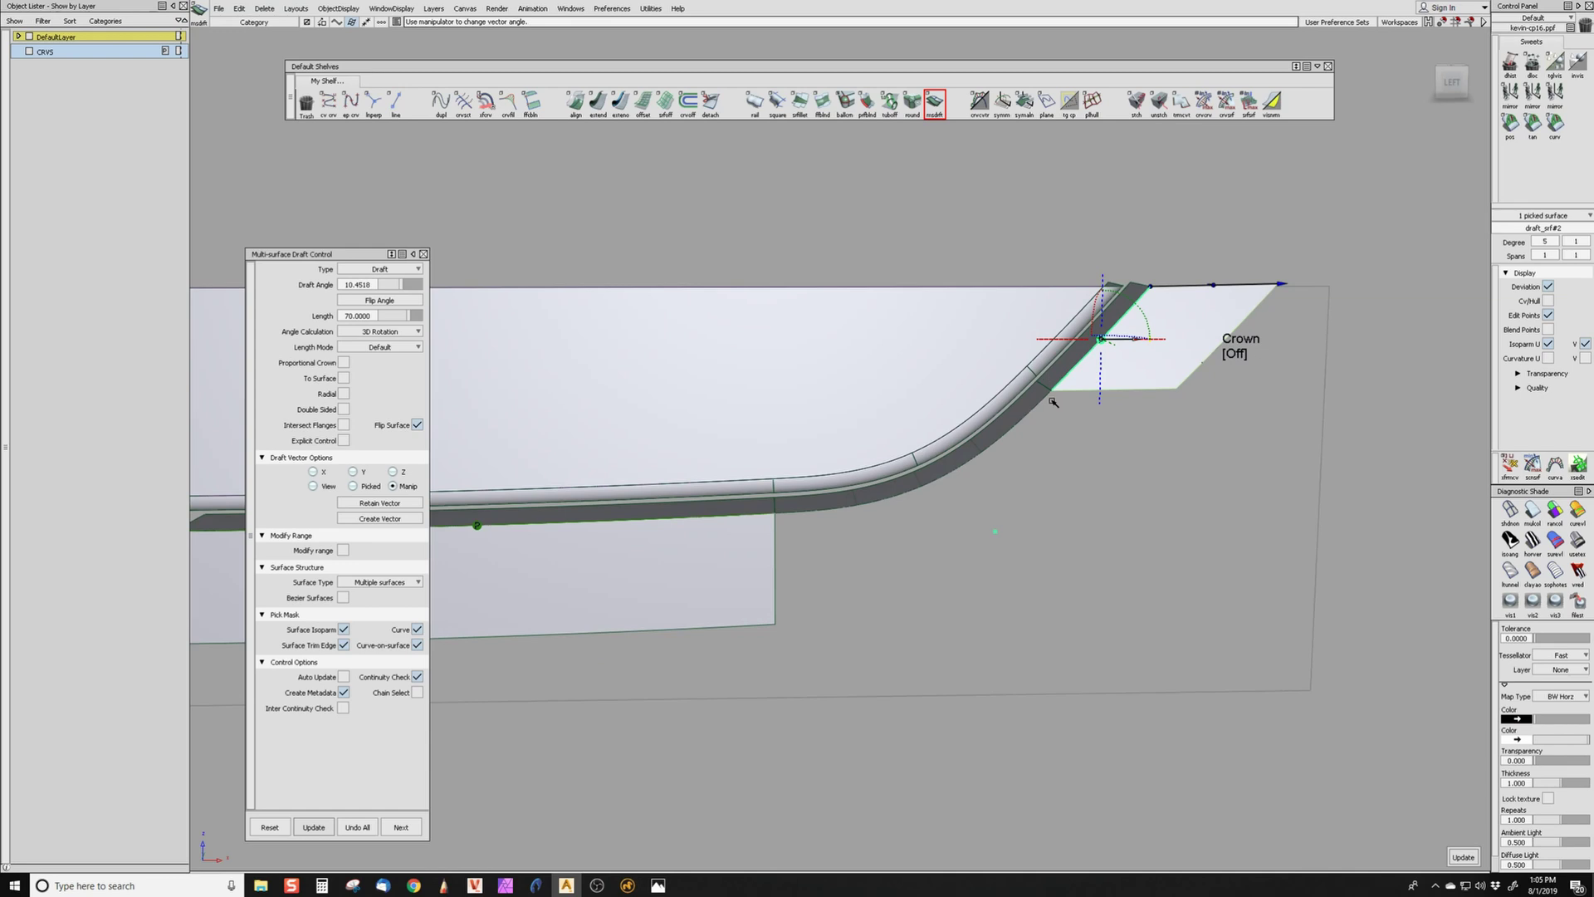
pyautogui.keyDown('alt'); pyautogui.keyDown('shift'); pyautogui.moveTo(1074, 413); pyautogui.dragTo(1113, 509); pyautogui.keyUp('shift'); pyautogui.keyUp('alt')
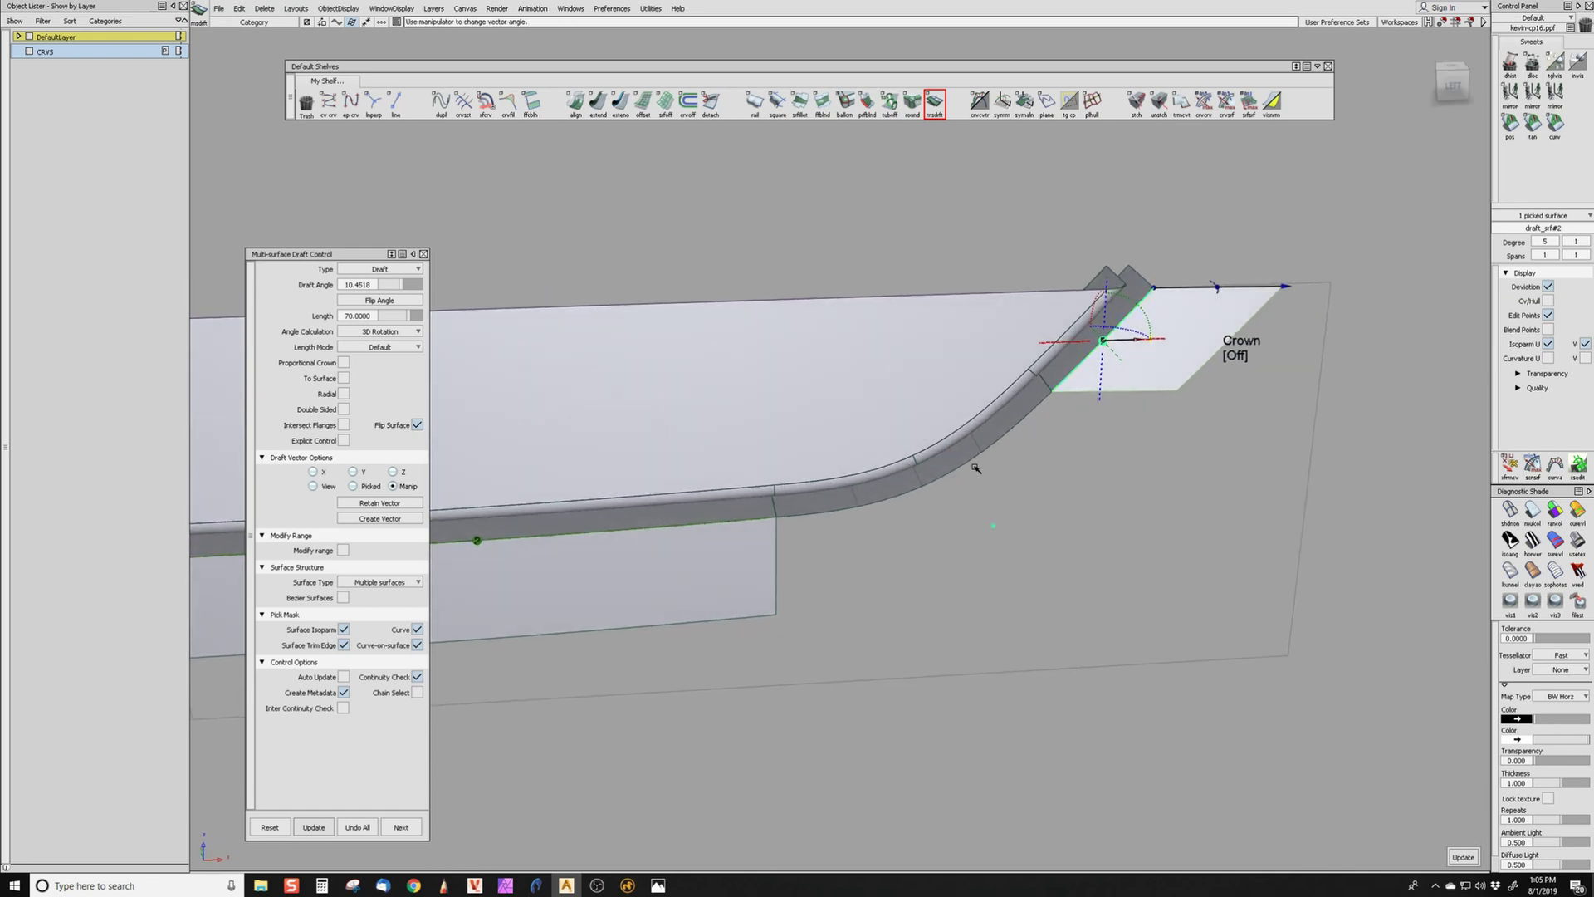
# - Reduce the draft angle of the slanted edge's draft surface and set it to 0 degrees
pyautogui.keyDown('alt'); pyautogui.keyDown('shift'); pyautogui.moveTo(1306, 509); pyautogui.dragTo(932, 241); pyautogui.keyUp('shift'); pyautogui.keyUp('alt')
pyautogui.click(1014, 375)
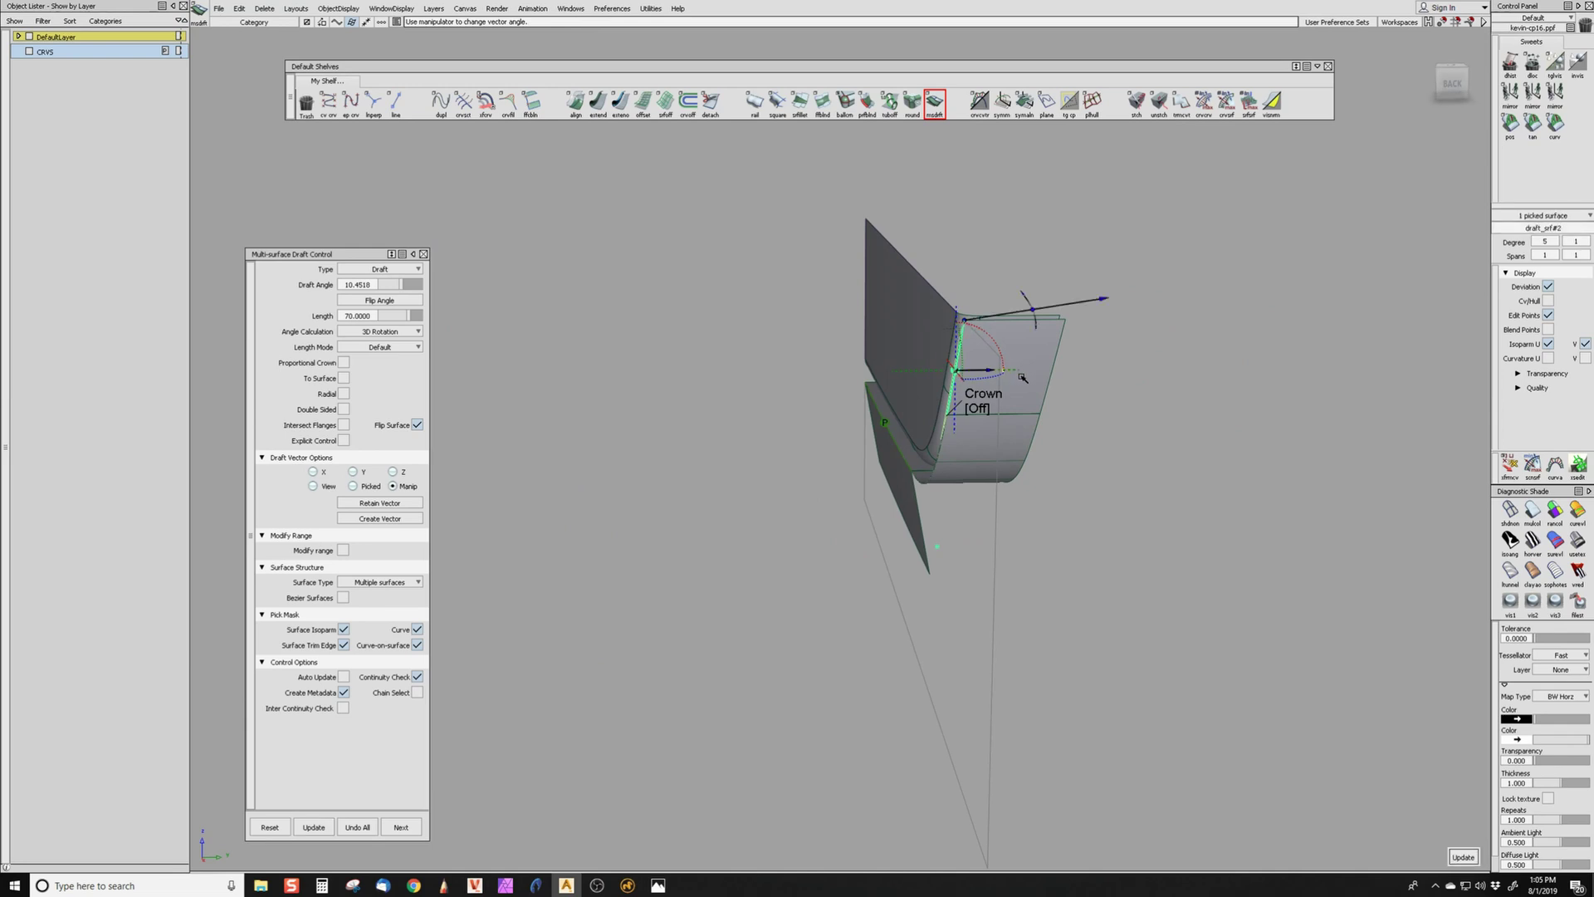
pyautogui.moveTo(1036, 313); pyautogui.dragTo(1050, 323)
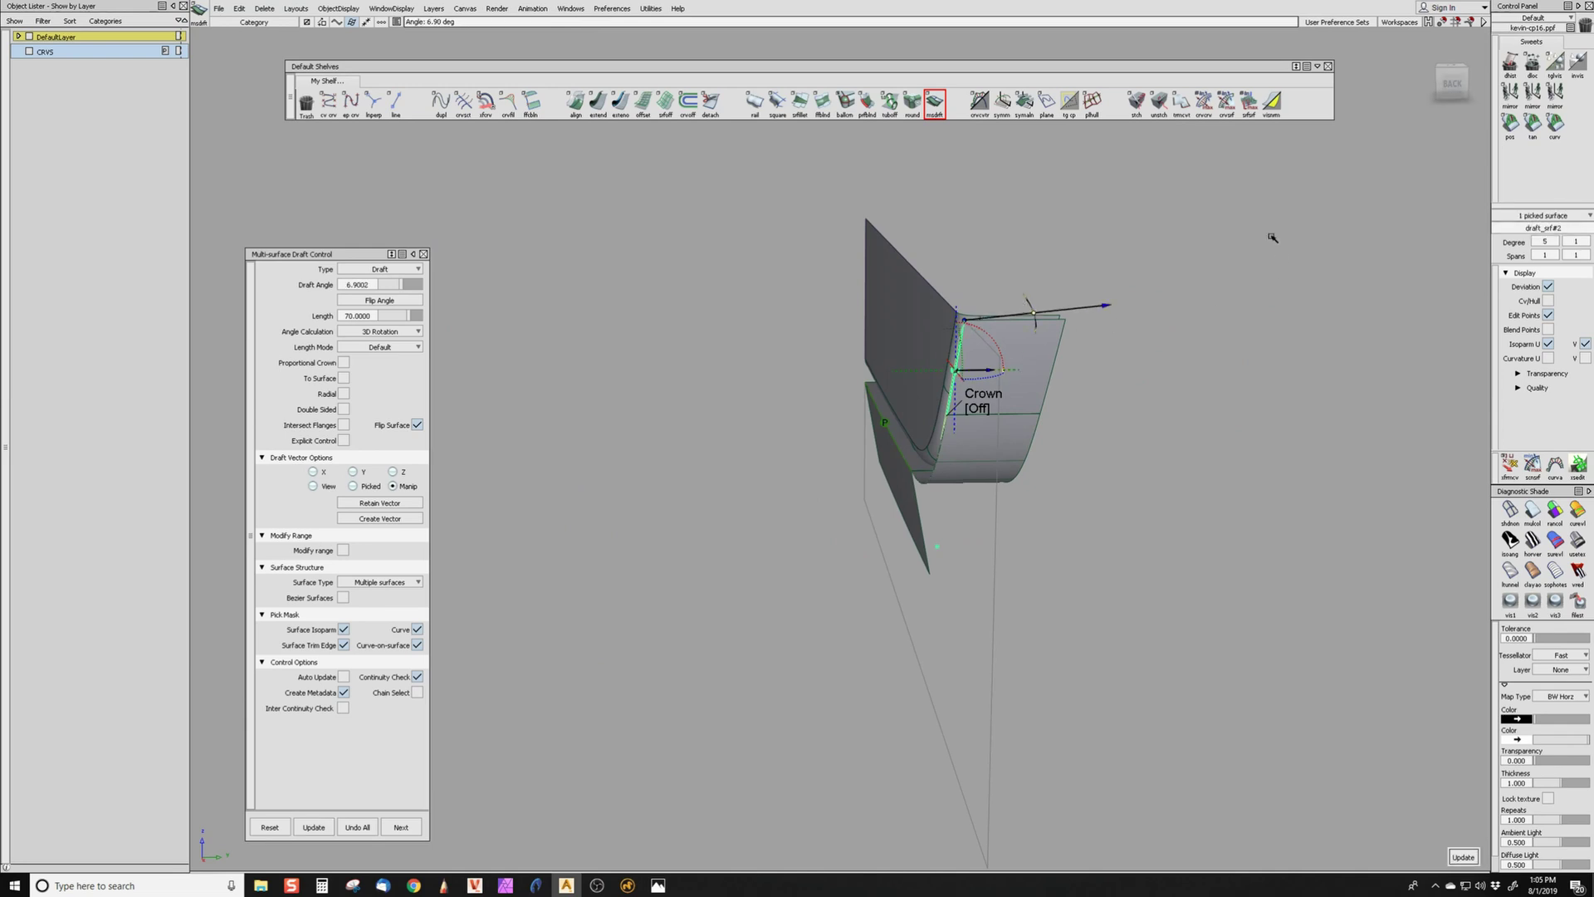
pyautogui.write('0')
pyautogui.press('Return')
pyautogui.keyDown('alt'); pyautogui.keyDown('shift'); pyautogui.moveTo(1141, 552); pyautogui.dragTo(1138, 624); pyautogui.keyUp('shift'); pyautogui.keyUp('alt')
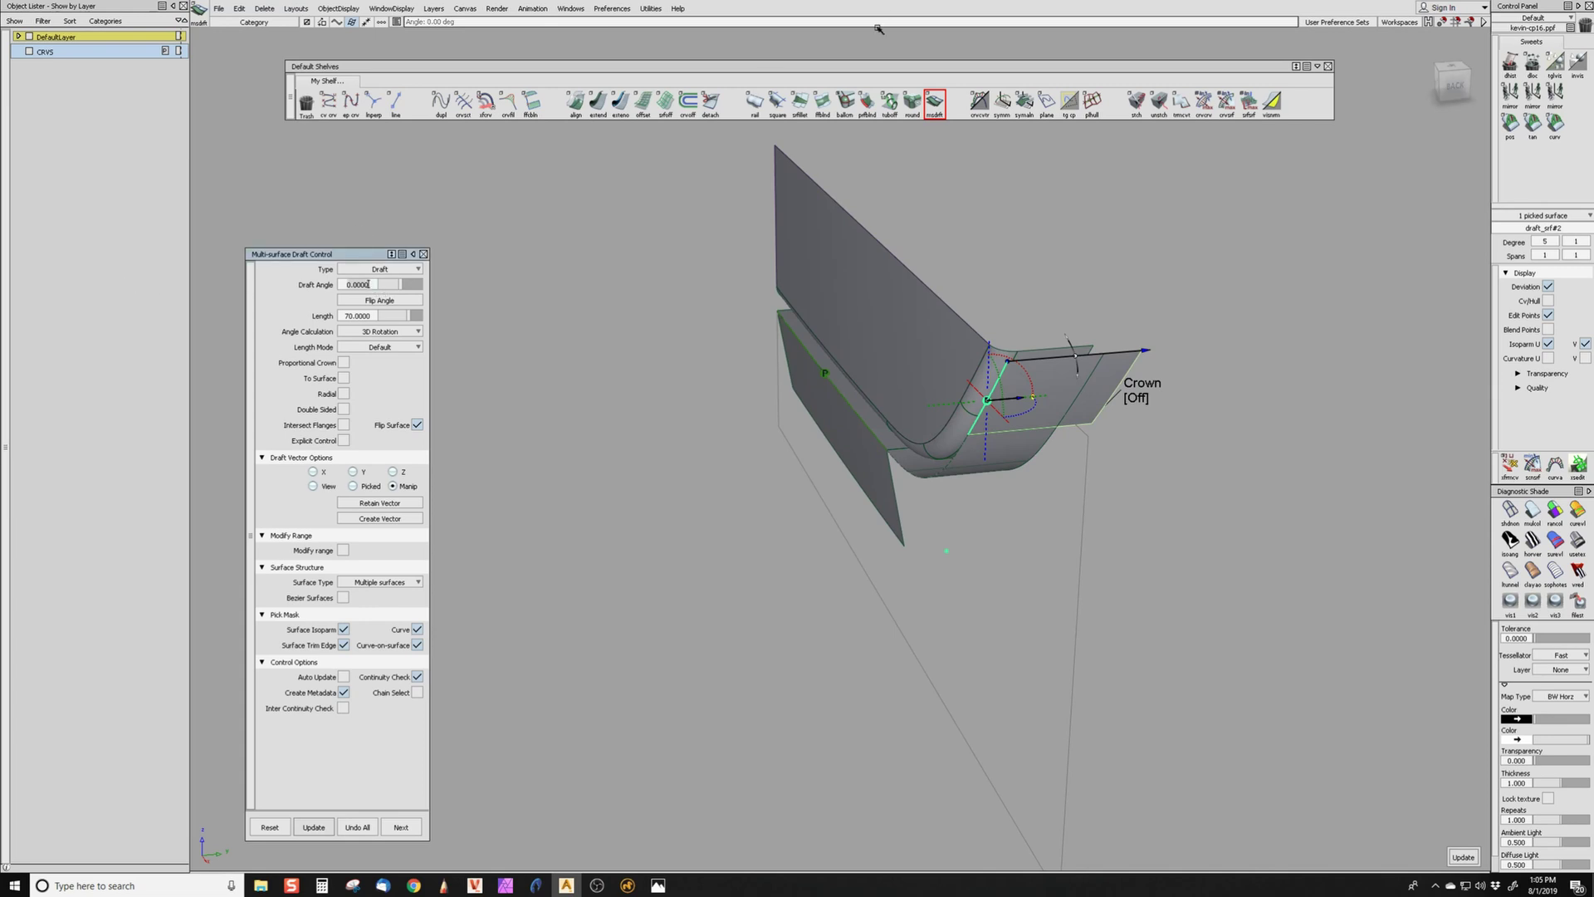
# - Set the slanted edge's draft angle to 90 degrees and flip it so the surface drops away from the gap at -90 degrees
pyautogui.doubleClick(369, 284)
pyautogui.write('90')
pyautogui.press('Return')
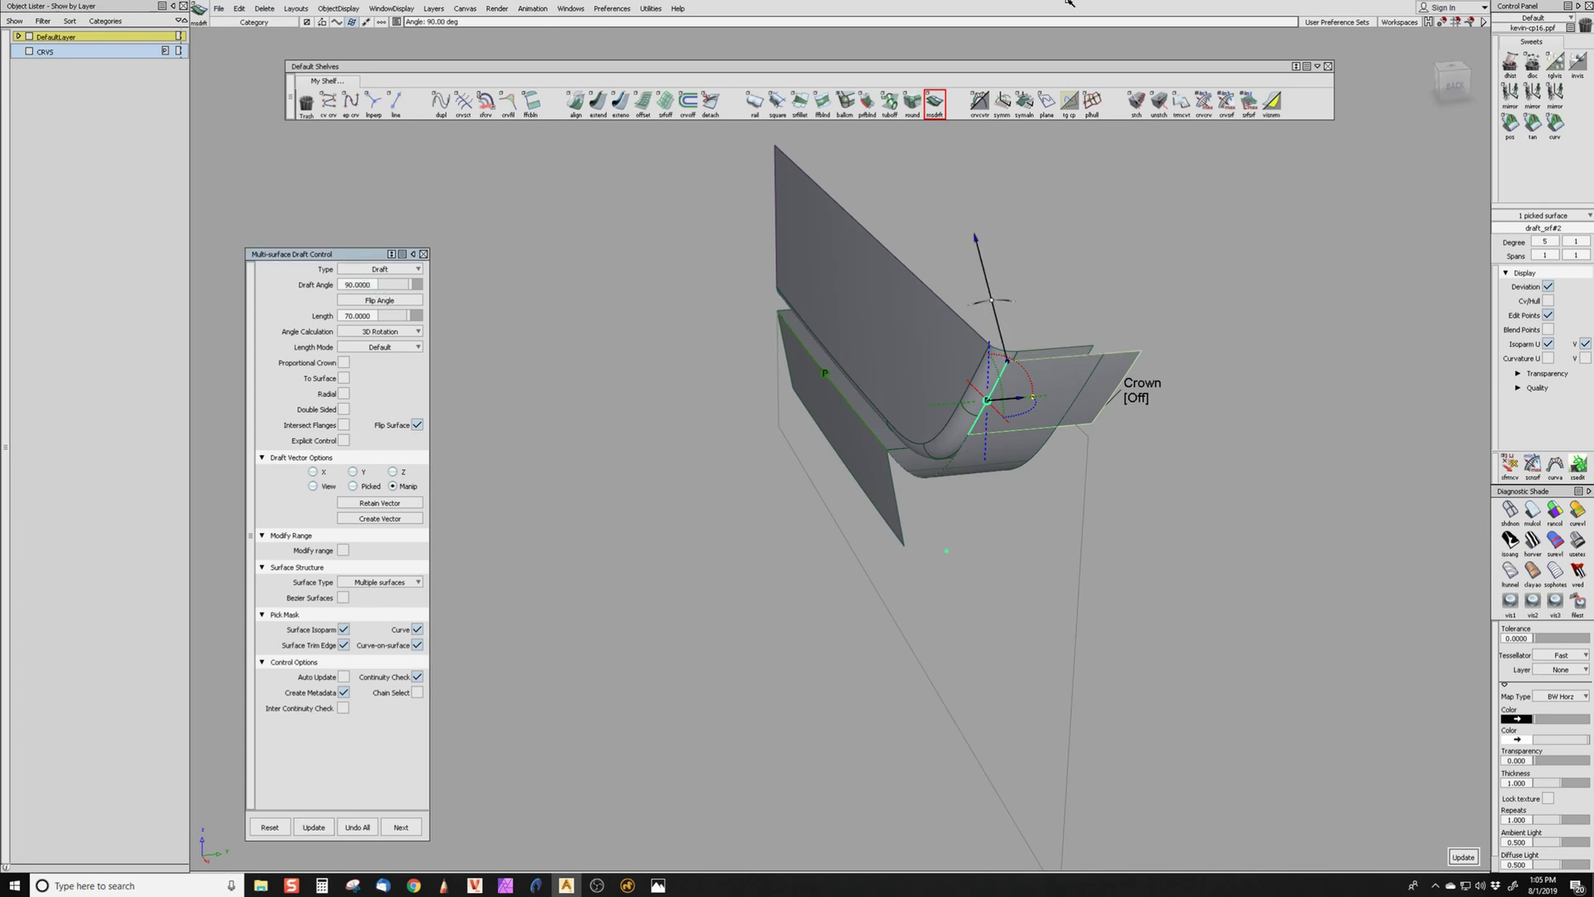
pyautogui.click(392, 300)
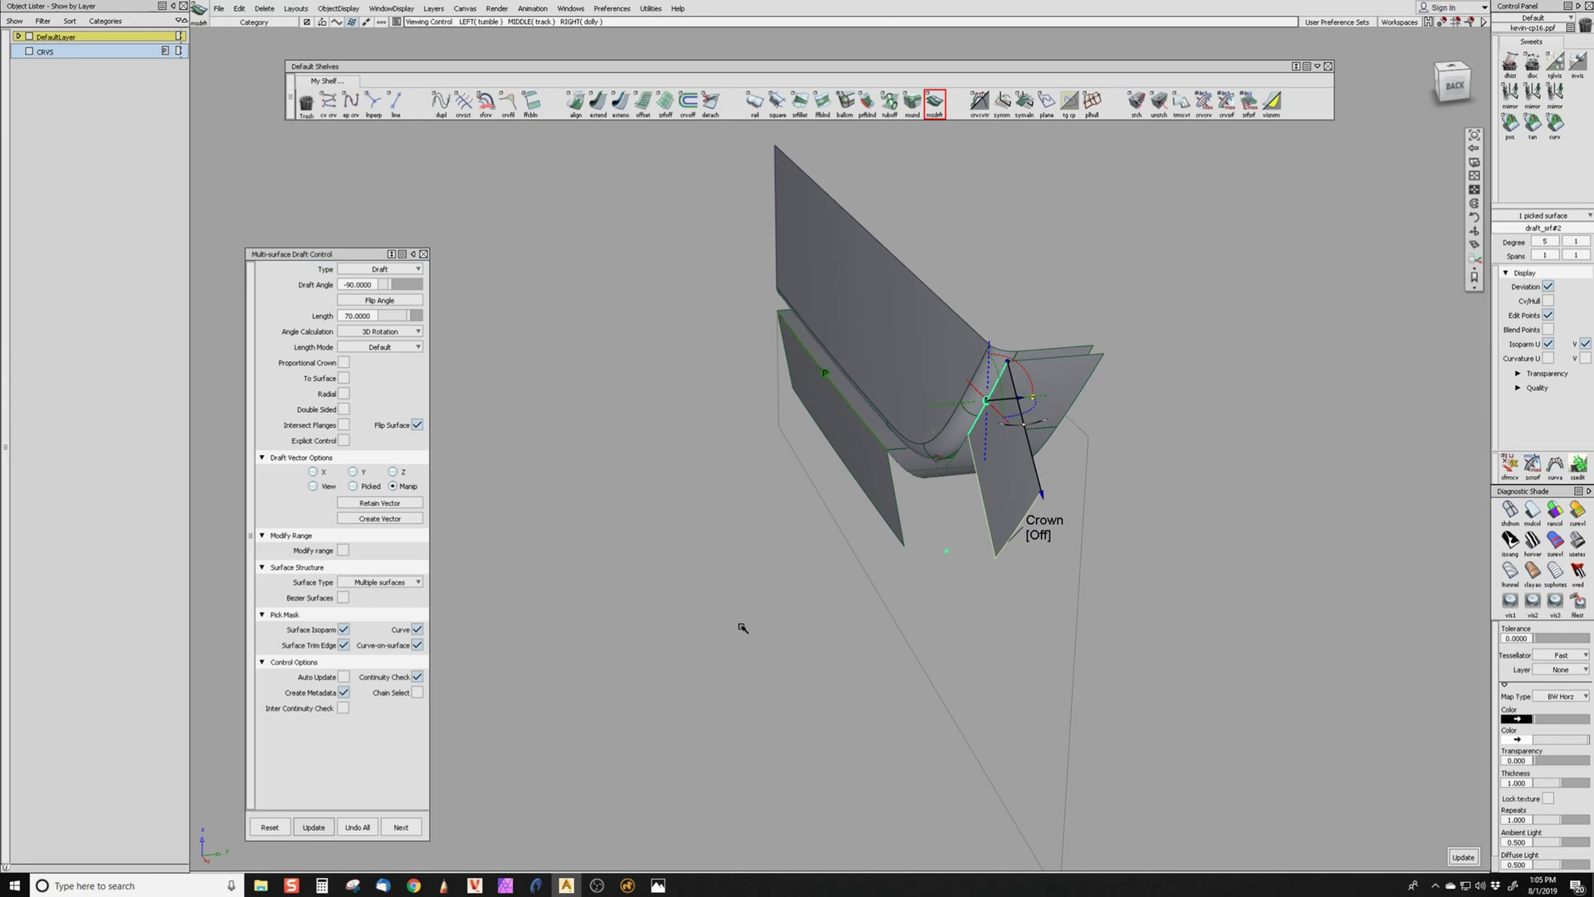
pyautogui.moveTo(742, 628)
pyautogui.keyDown('alt'); pyautogui.keyDown('shift'); pyautogui.mouseDown()
pyautogui.moveTo(950, 687)
pyautogui.moveTo(855, 685)
pyautogui.mouseUp(); pyautogui.keyUp('shift'); pyautogui.keyUp('alt')
pyautogui.keyDown('ctrl'); pyautogui.keyDown('shift'); pyautogui.moveTo(1145, 694); pyautogui.dragTo(1121, 516); pyautogui.keyUp('shift'); pyautogui.keyUp('ctrl')
pyautogui.keyDown('alt'); pyautogui.keyDown('shift'); pyautogui.moveTo(870, 626); pyautogui.dragTo(1249, 509); pyautogui.keyUp('shift'); pyautogui.keyUp('alt')
pyautogui.click(1449, 80)
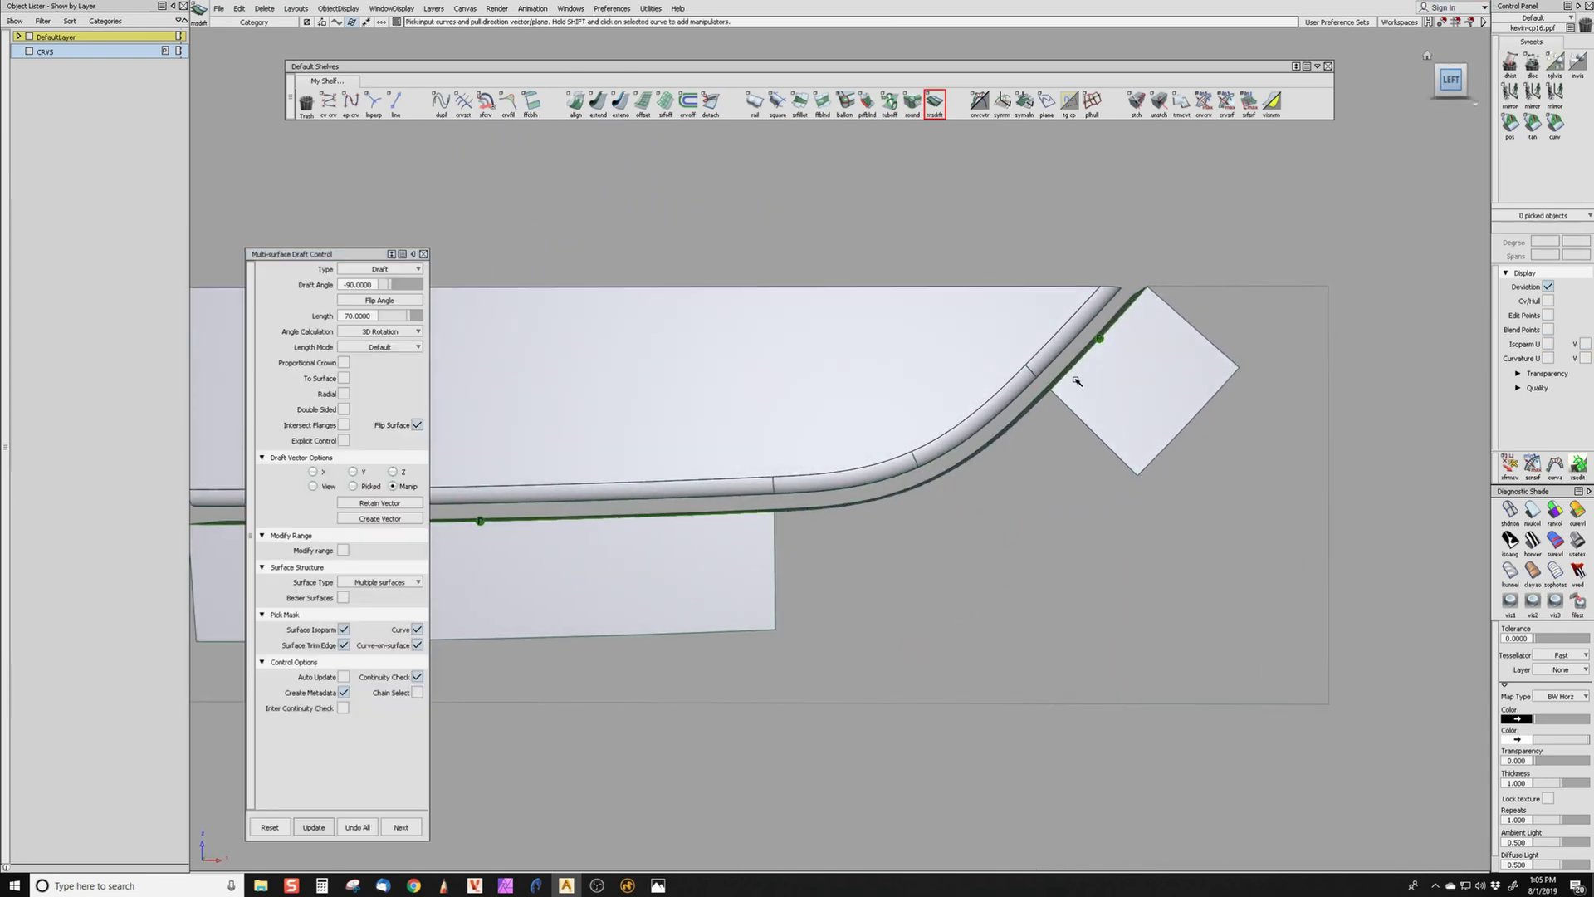
pyautogui.keyDown('alt'); pyautogui.keyDown('shift'); pyautogui.moveTo(1077, 381); pyautogui.dragTo(1060, 402); pyautogui.keyUp('shift'); pyautogui.keyUp('alt')
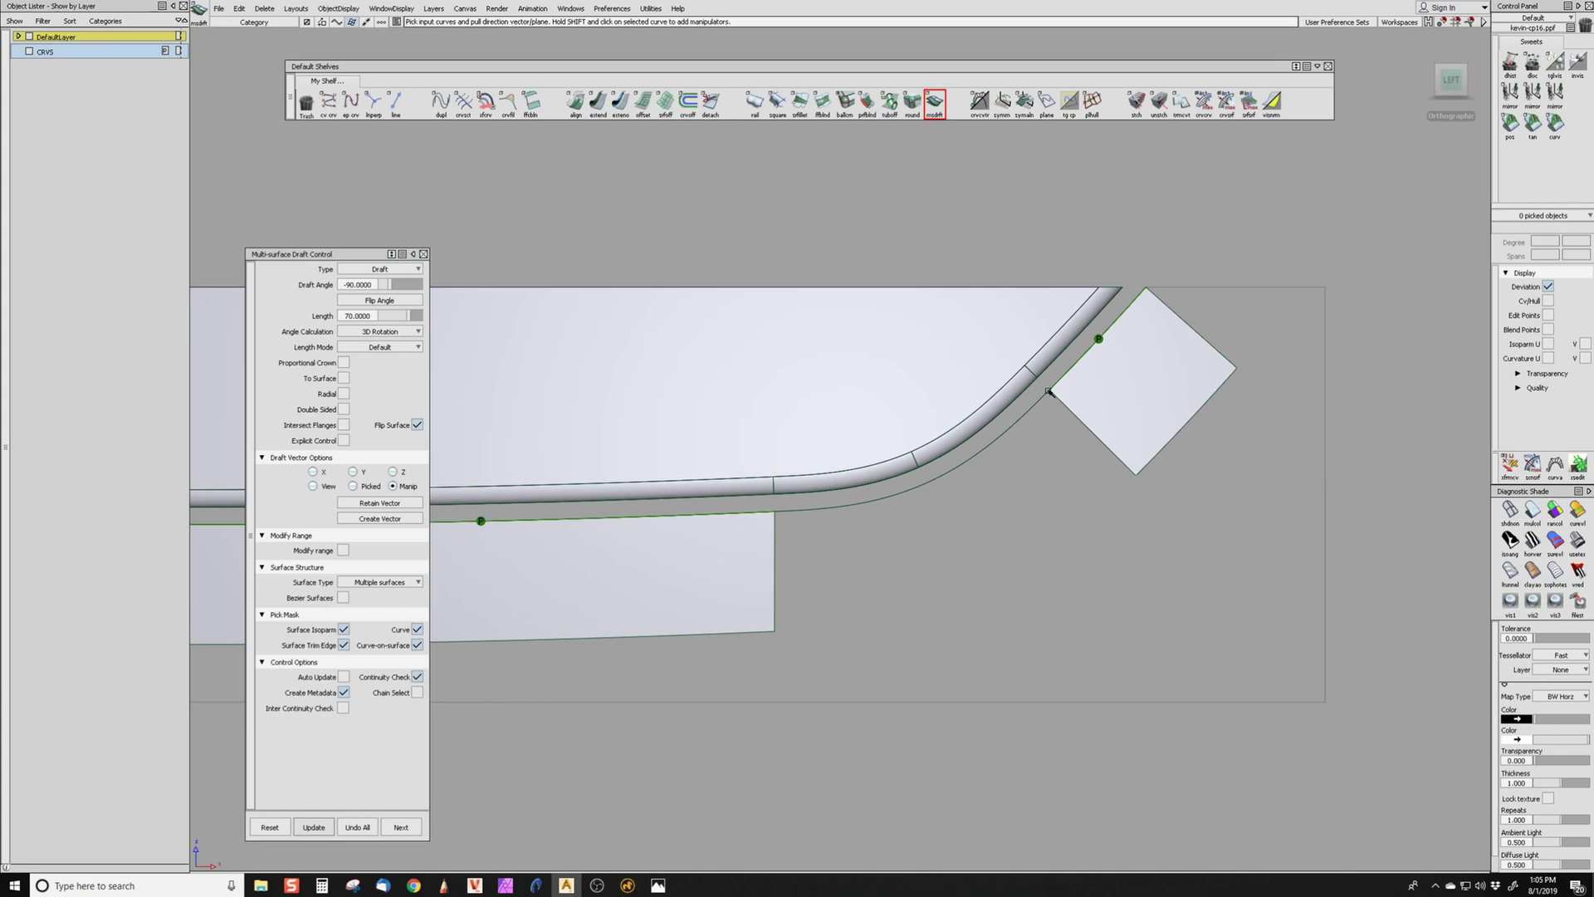
# - Build a Freeform Blend with G2 curvature on both sides between the facing end edges of the two draft surfaces
pyautogui.click(821, 102)
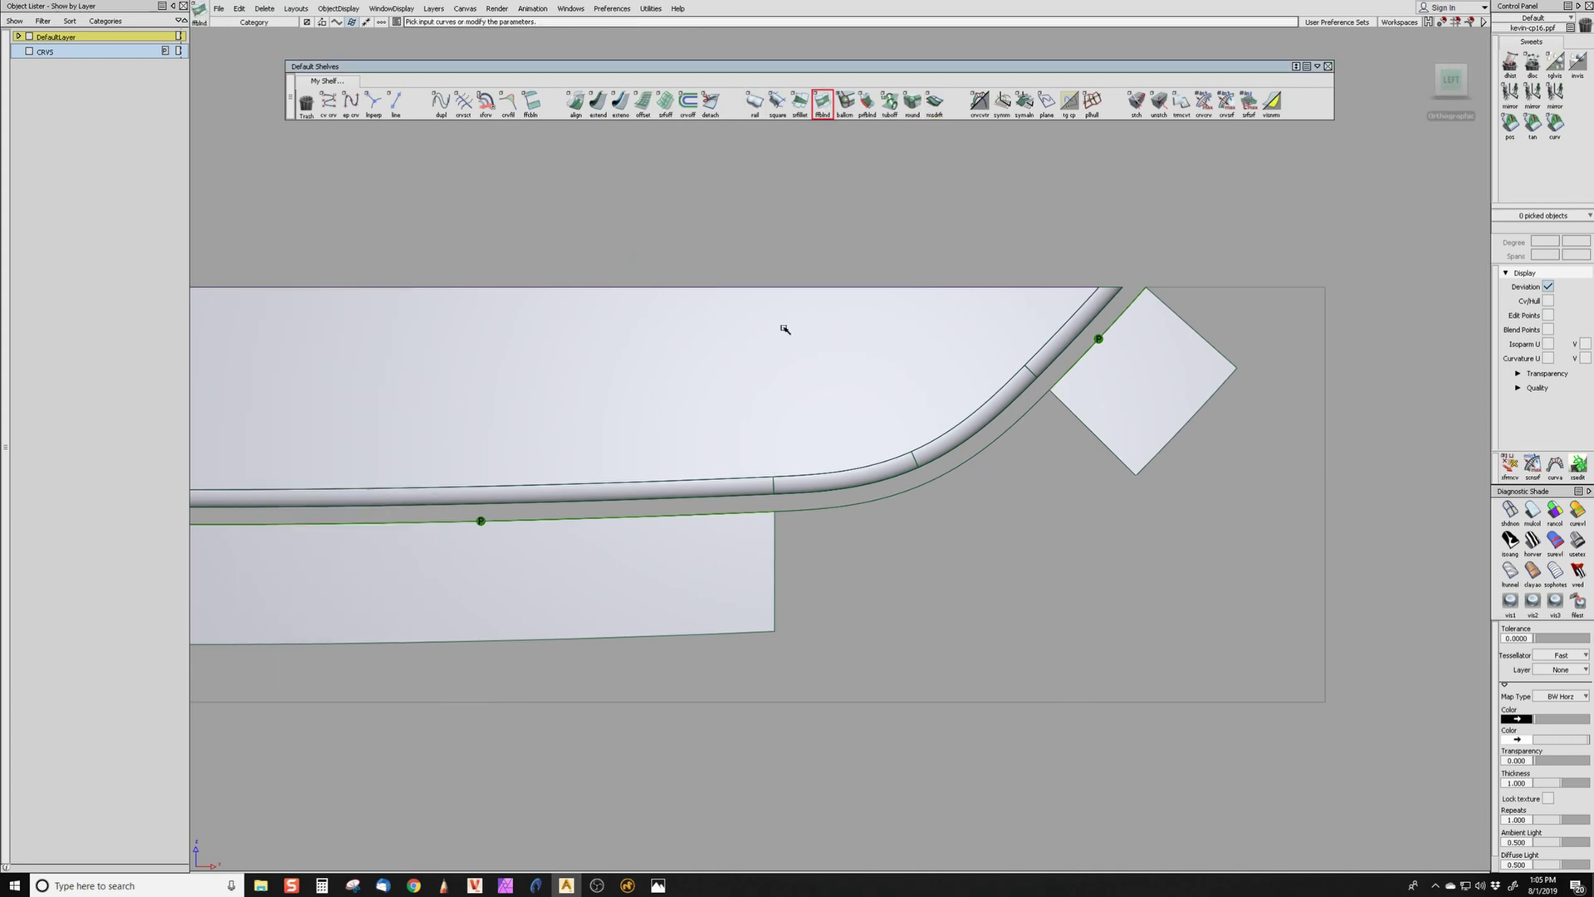
pyautogui.click(776, 540)
pyautogui.click(1083, 423)
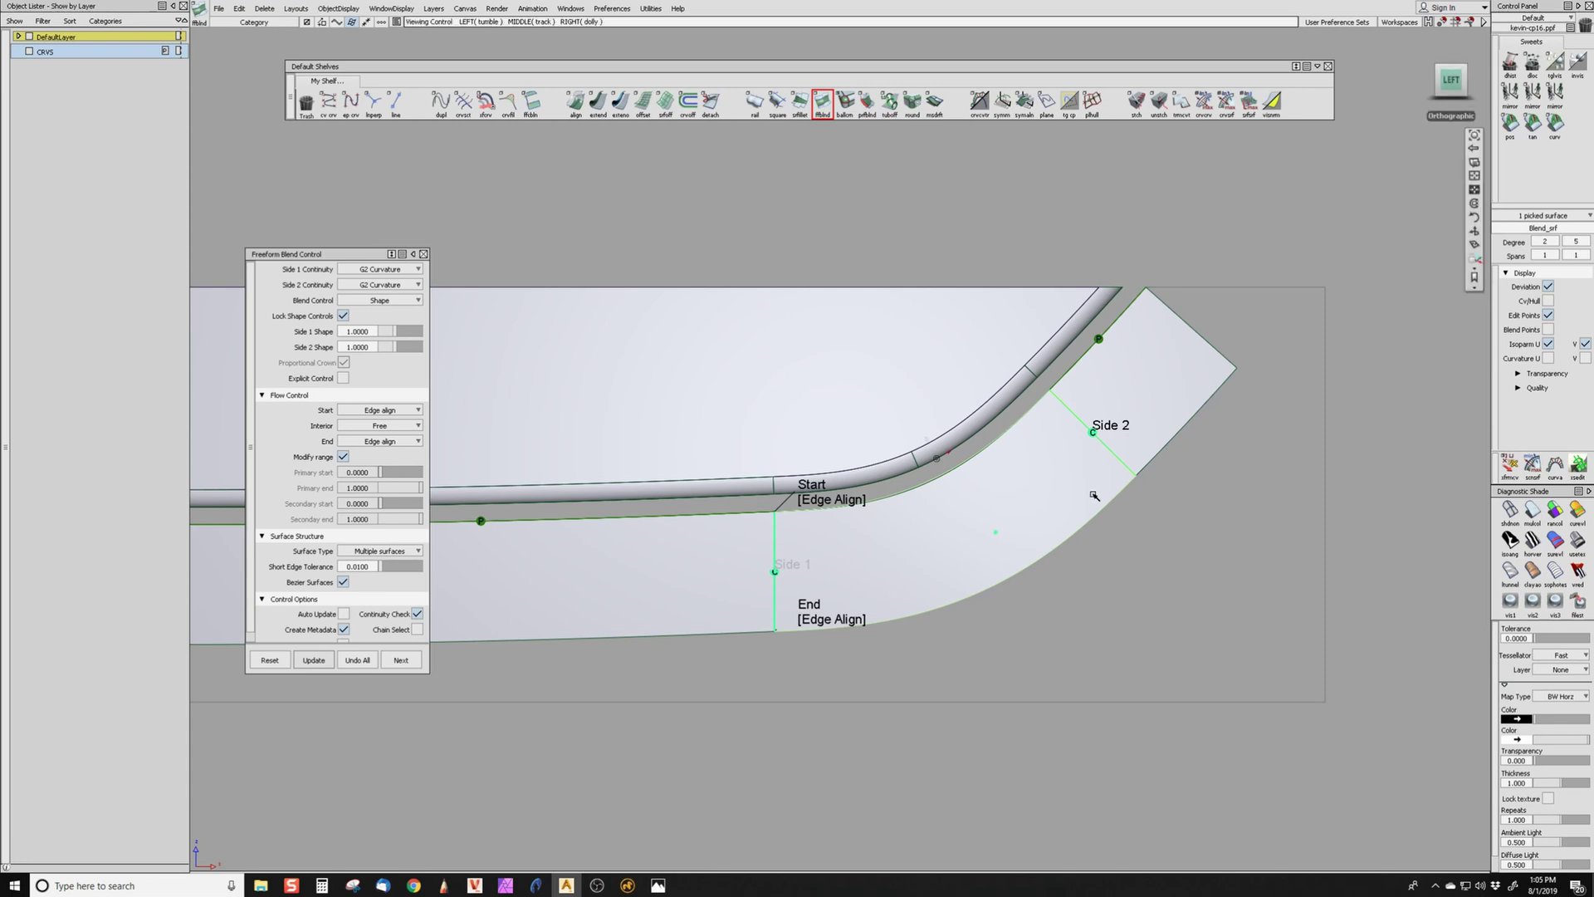
pyautogui.keyDown('alt'); pyautogui.keyDown('shift'); pyautogui.moveTo(1095, 496); pyautogui.dragTo(886, 584); pyautogui.keyUp('shift'); pyautogui.keyUp('alt')
pyautogui.keyDown('alt'); pyautogui.keyDown('shift'); pyautogui.moveTo(917, 498); pyautogui.dragTo(967, 433); pyautogui.keyUp('shift'); pyautogui.keyUp('alt')
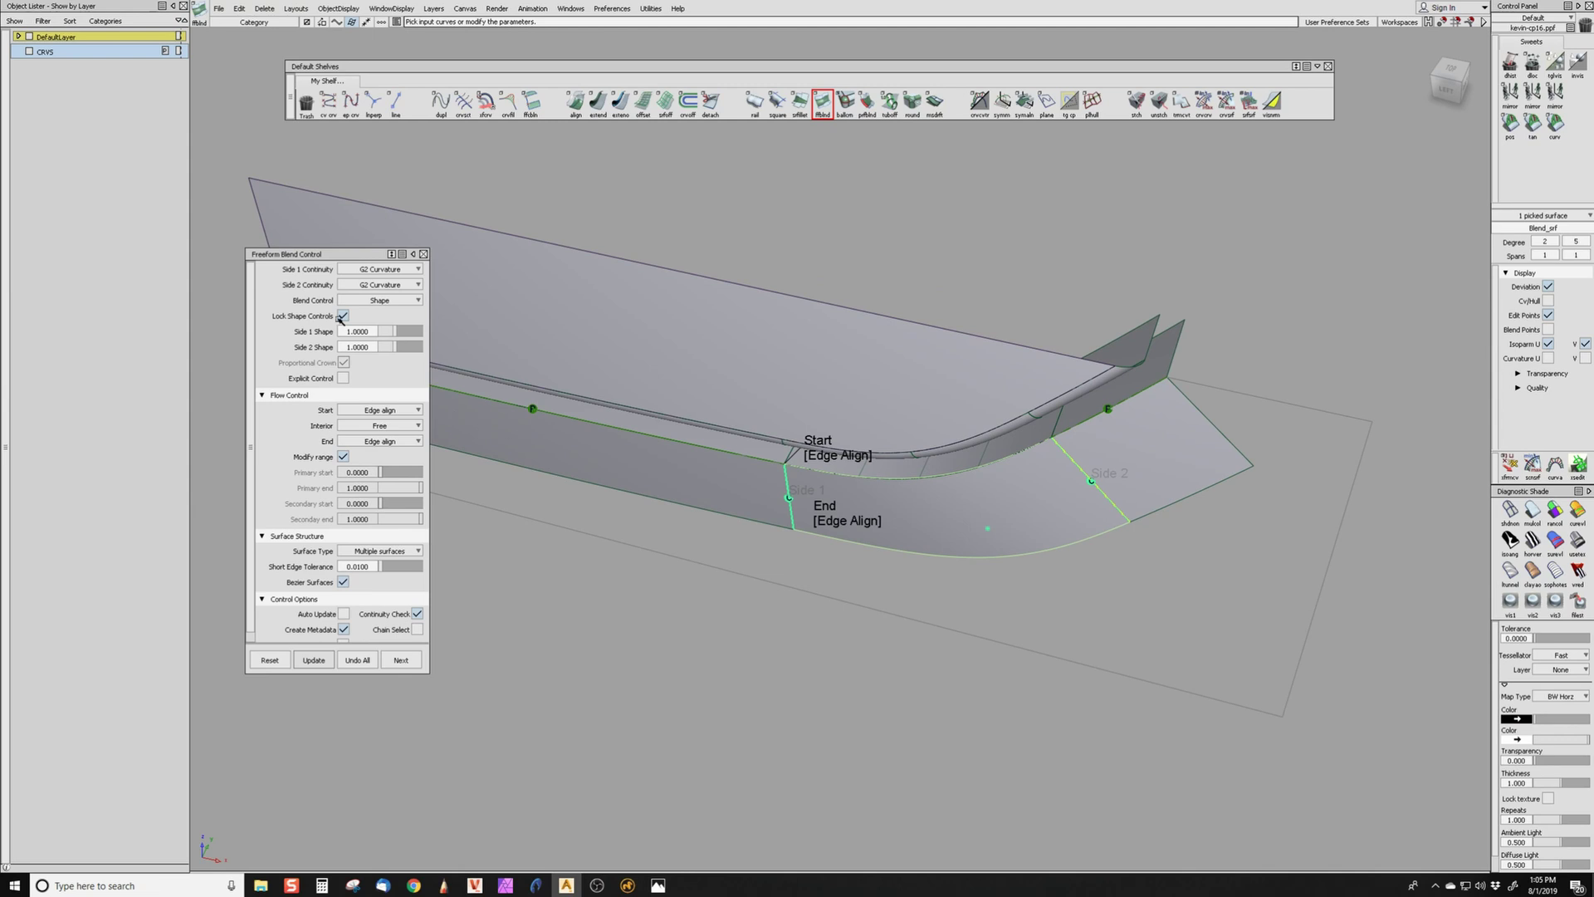
# - Try the Form Factor blend control with values of 1 and 0.5, and return the blend control to Shape
pyautogui.click(375, 300)
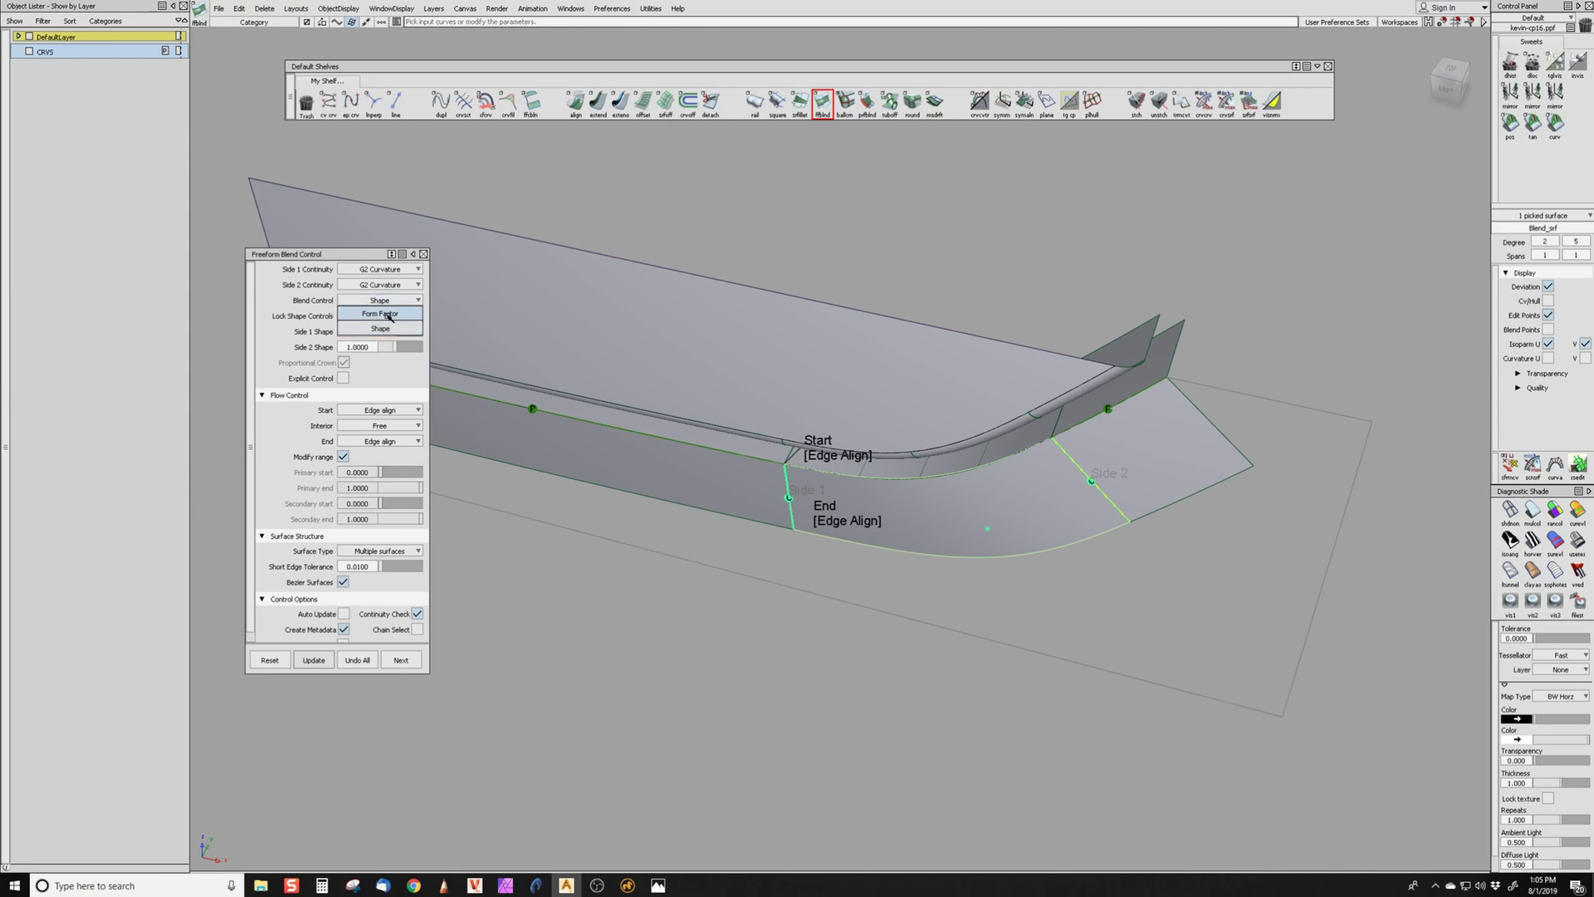
pyautogui.click(393, 315)
pyautogui.moveTo(369, 316); pyautogui.dragTo(238, 335)
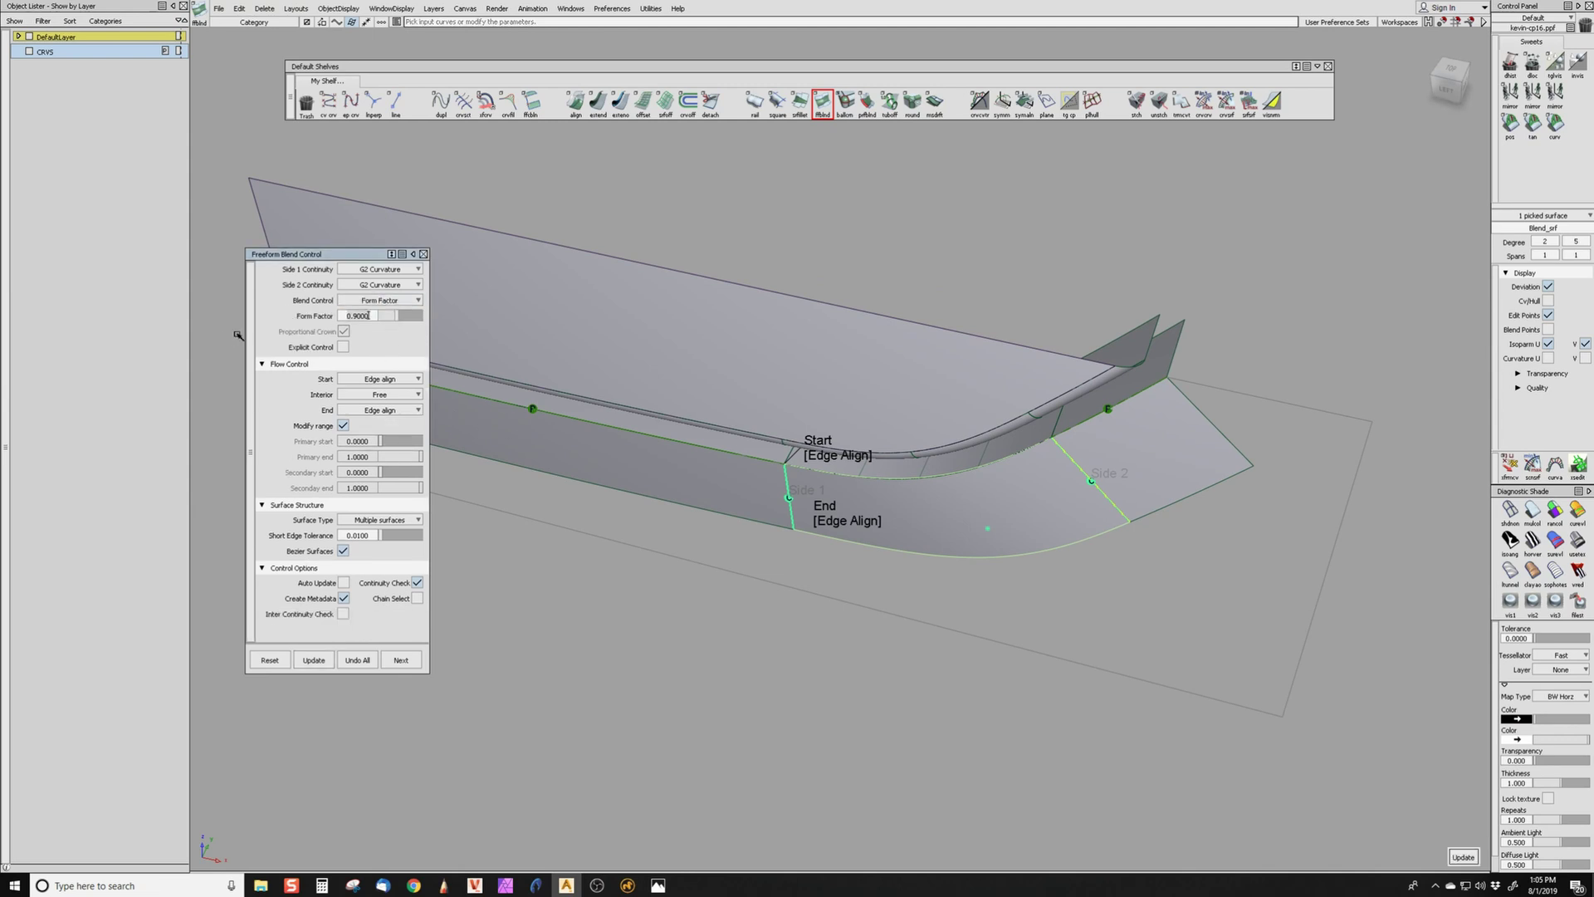
pyautogui.write('1')
pyautogui.press('Return')
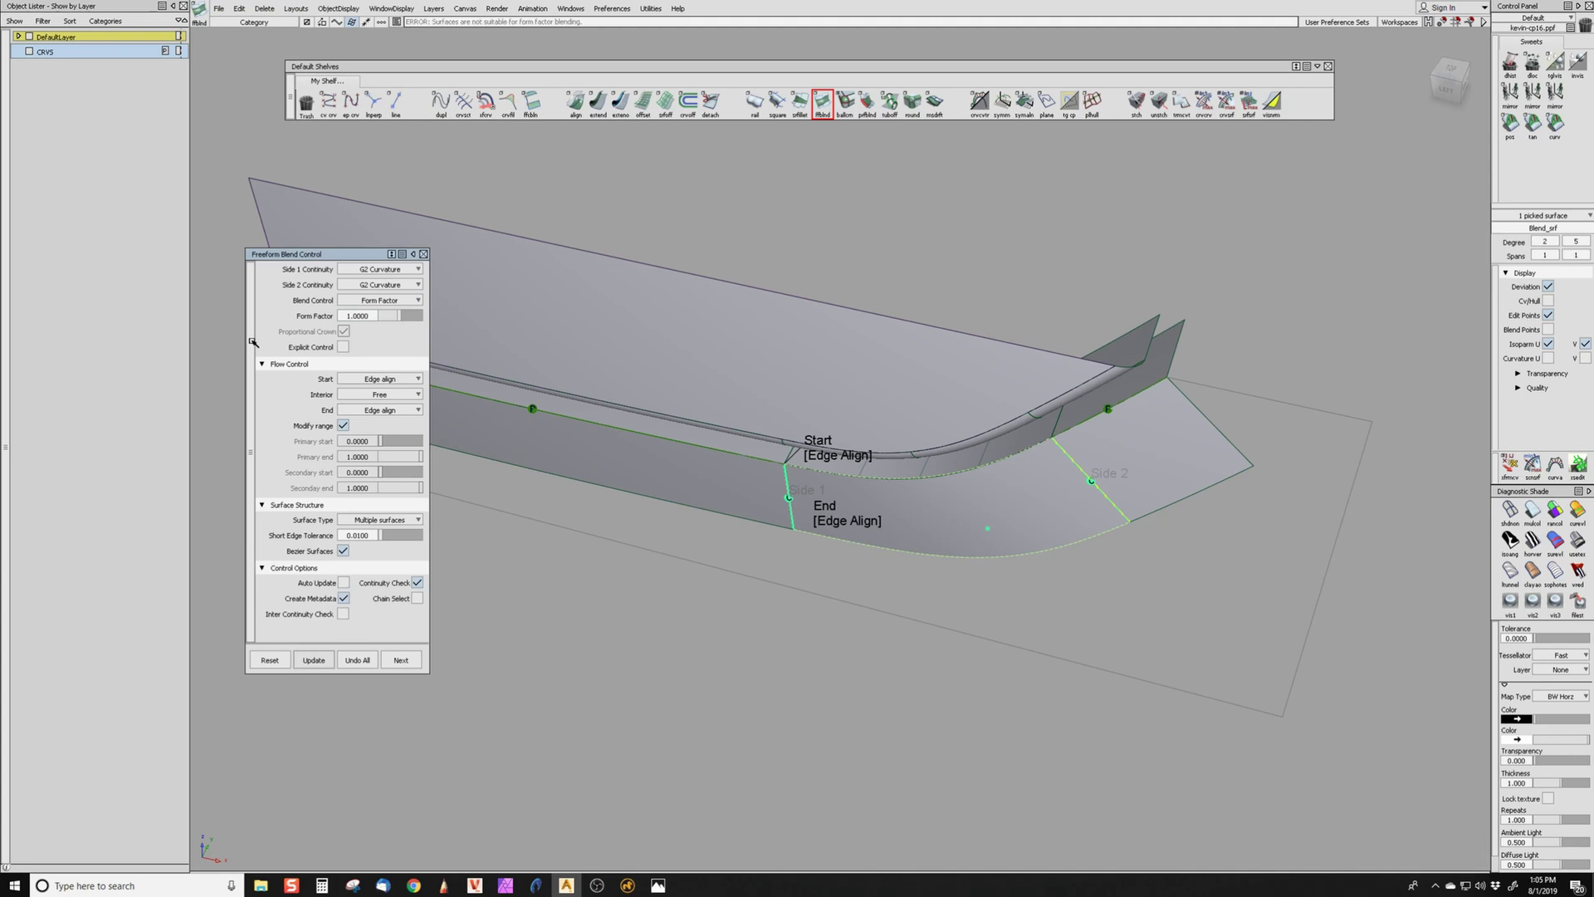
pyautogui.click(389, 302)
pyautogui.click(378, 314)
pyautogui.keyDown('alt'); pyautogui.keyDown('shift'); pyautogui.moveTo(714, 531); pyautogui.dragTo(729, 562); pyautogui.keyUp('shift'); pyautogui.keyUp('alt')
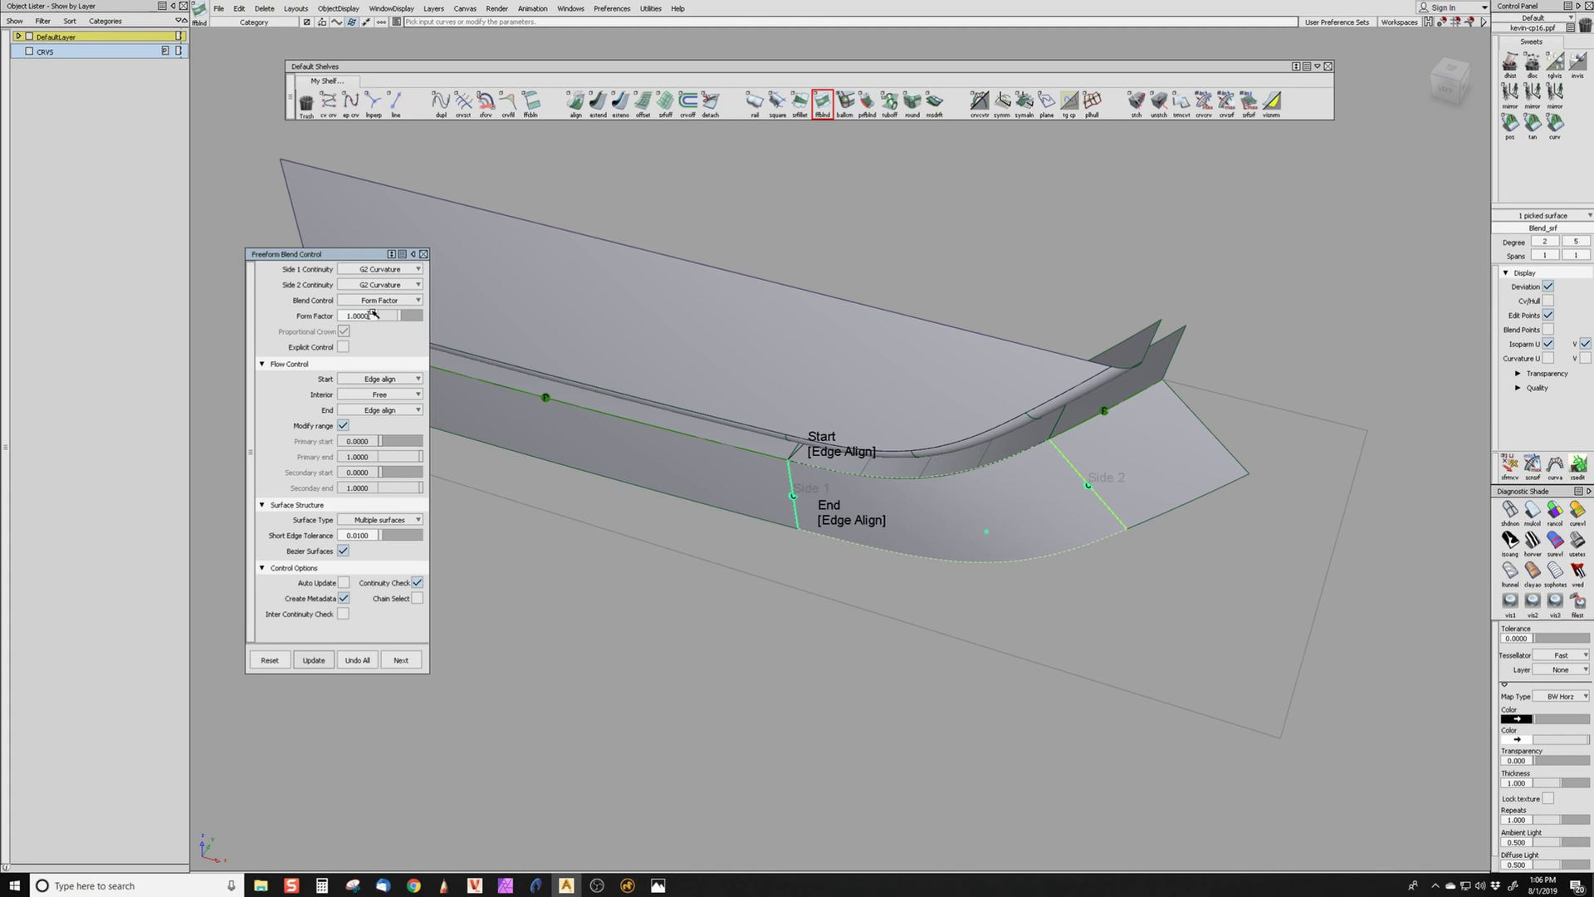
pyautogui.write('.5')
pyautogui.press('Return')
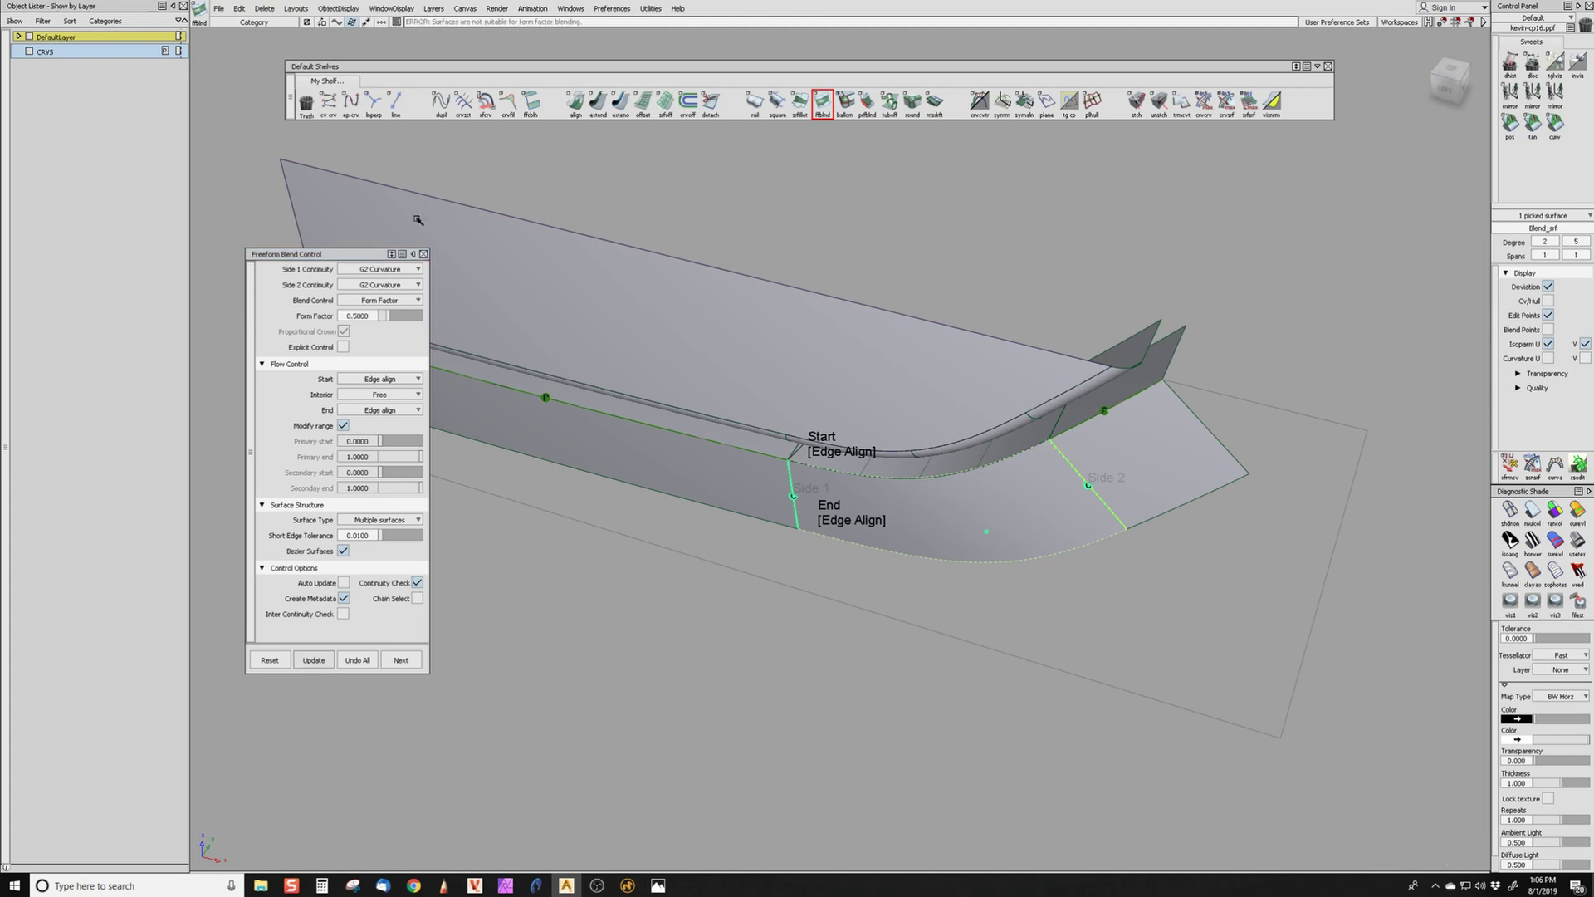
pyautogui.click(395, 302)
pyautogui.click(399, 327)
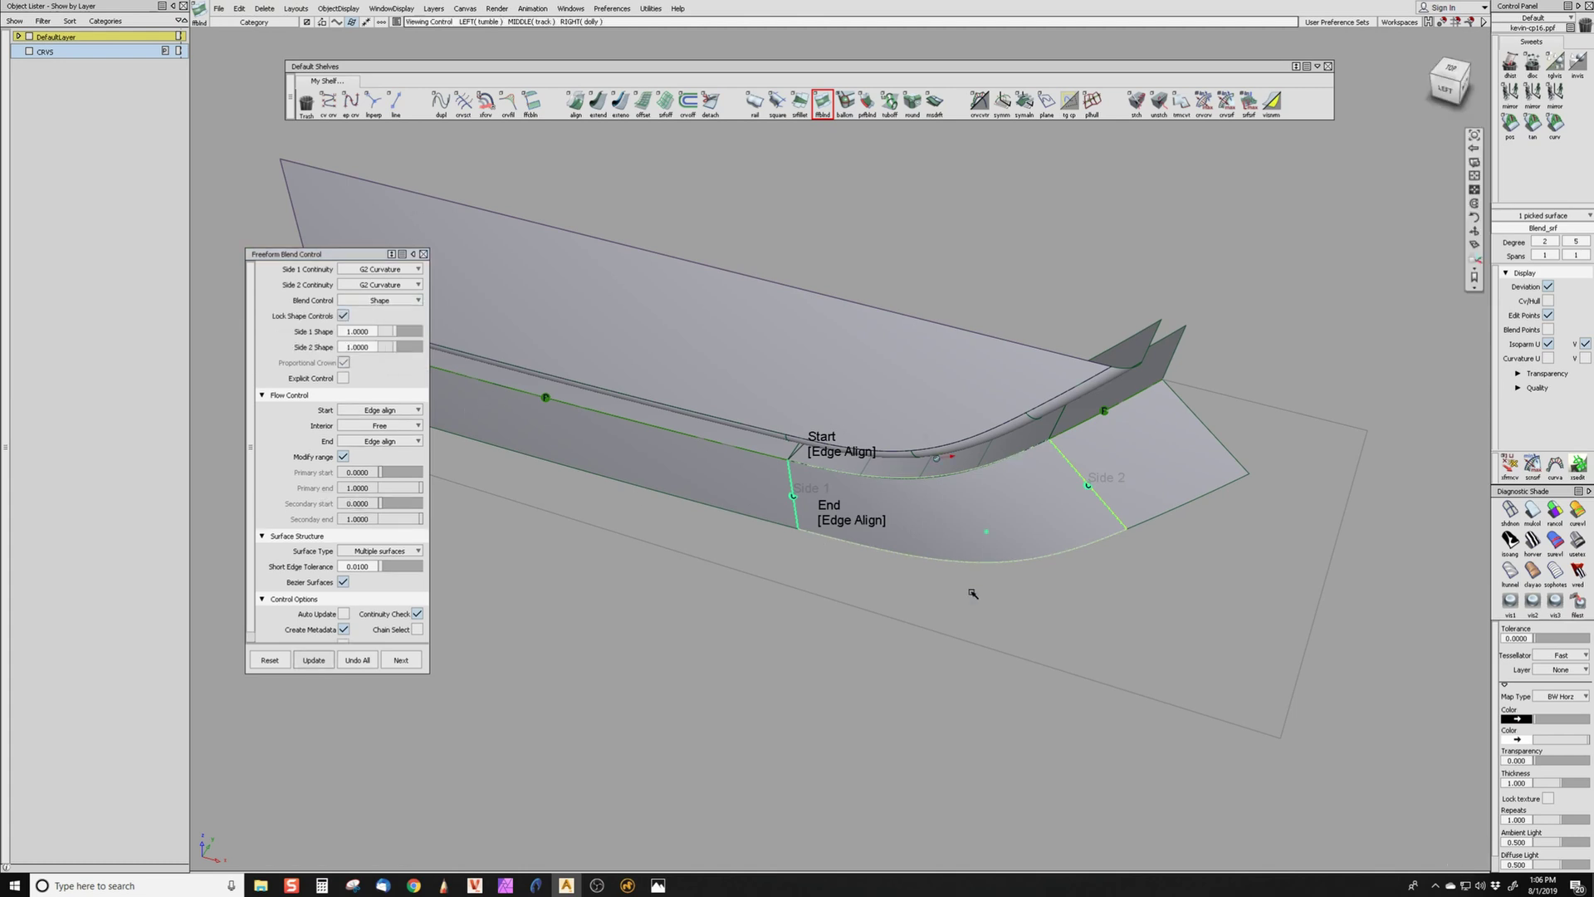
# - Try lower shape values such as 0.6 for both sides of the blend, and return them to 1
pyautogui.keyDown('alt'); pyautogui.keyDown('shift'); pyautogui.moveTo(972, 588); pyautogui.dragTo(476, 432); pyautogui.keyUp('shift'); pyautogui.keyUp('alt')
pyautogui.moveTo(398, 331); pyautogui.dragTo(392, 332)
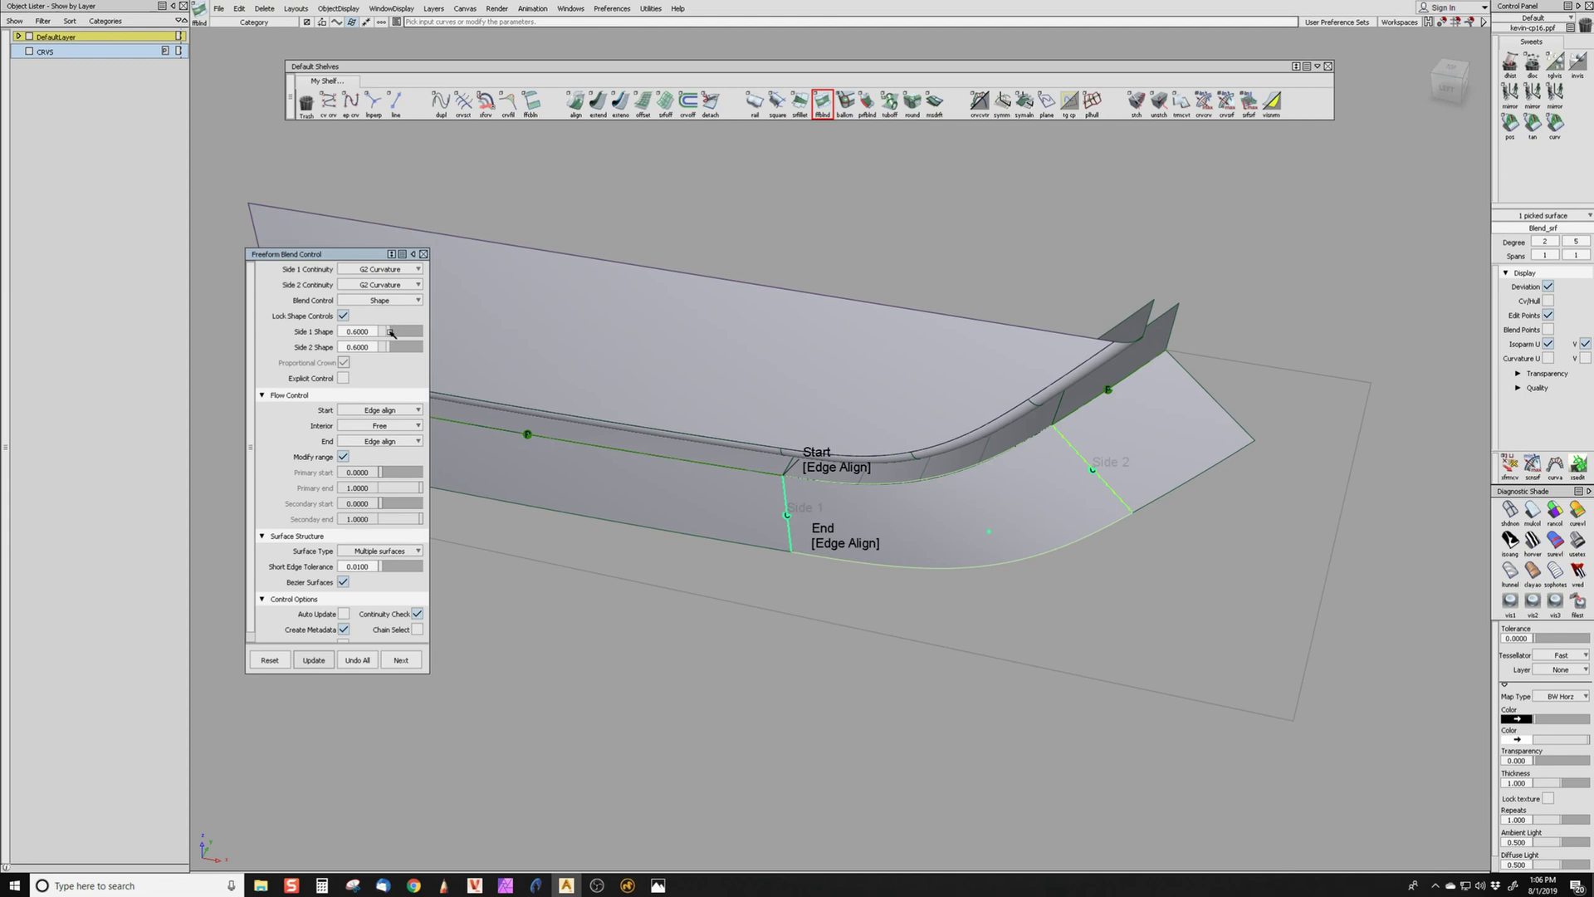
pyautogui.moveTo(390, 334); pyautogui.dragTo(394, 335)
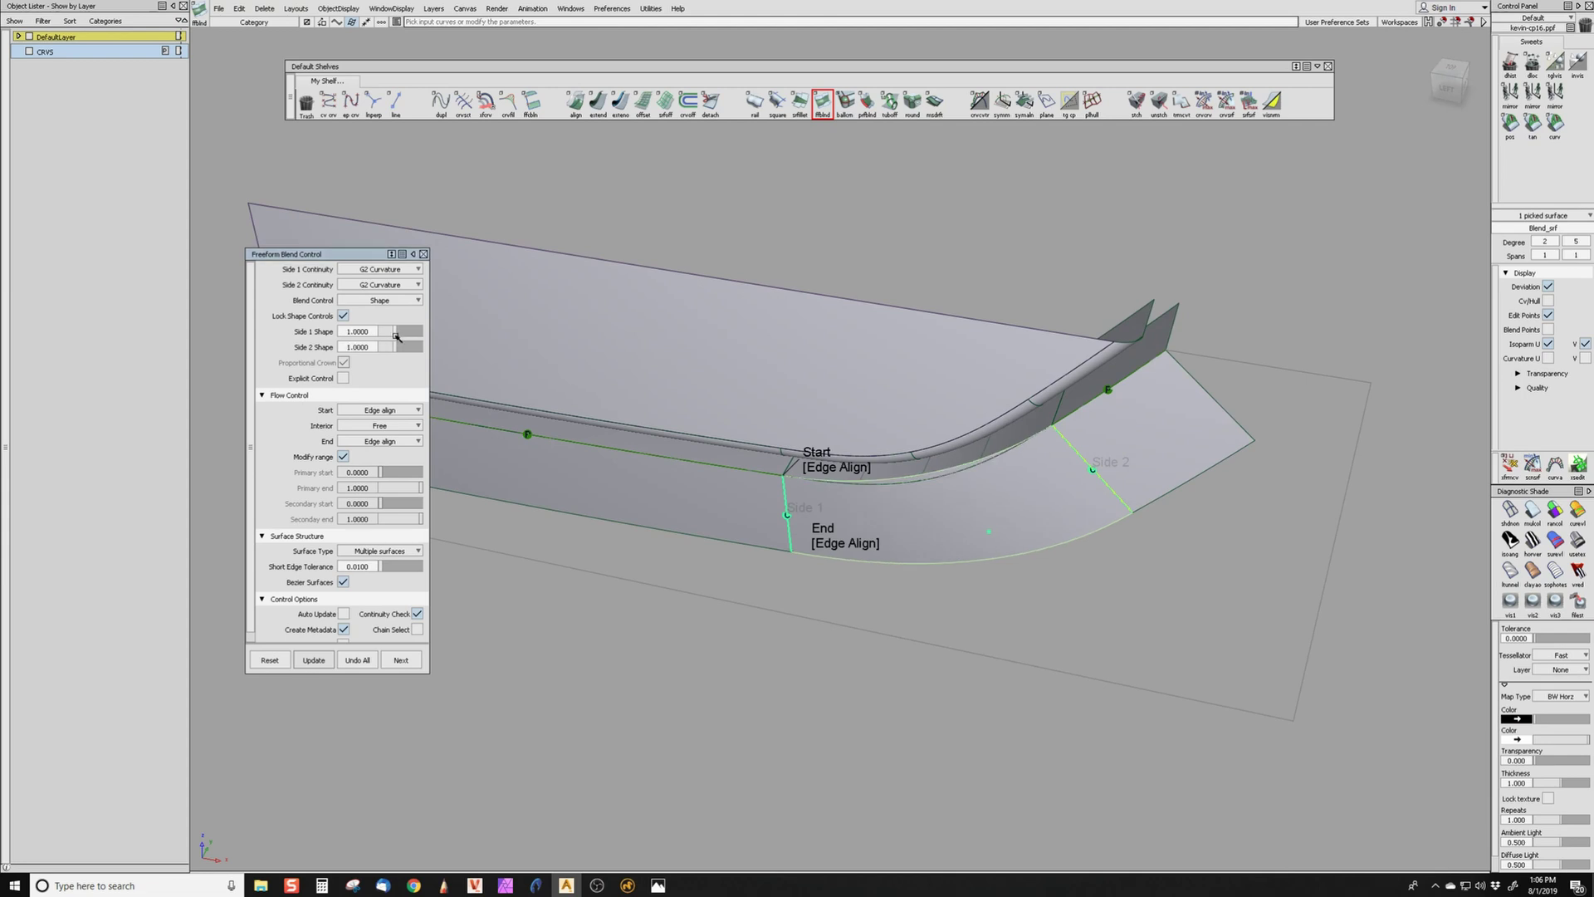
pyautogui.keyDown('alt'); pyautogui.keyDown('shift'); pyautogui.moveTo(894, 534); pyautogui.dragTo(846, 553); pyautogui.keyUp('shift'); pyautogui.keyUp('alt')
pyautogui.click(367, 332)
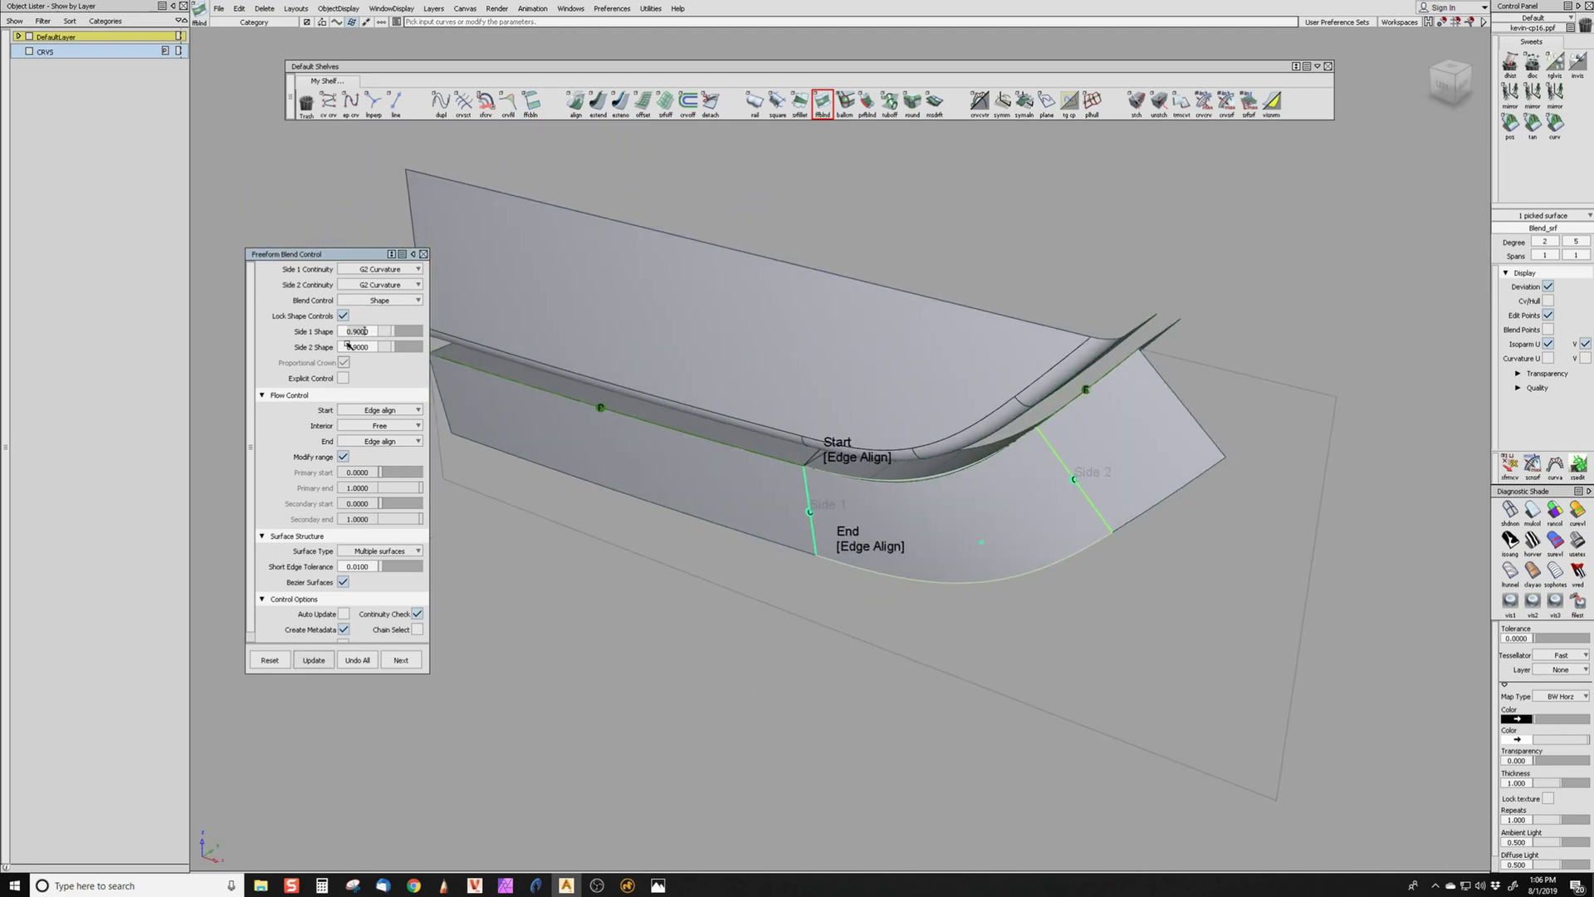
pyautogui.press('Return')
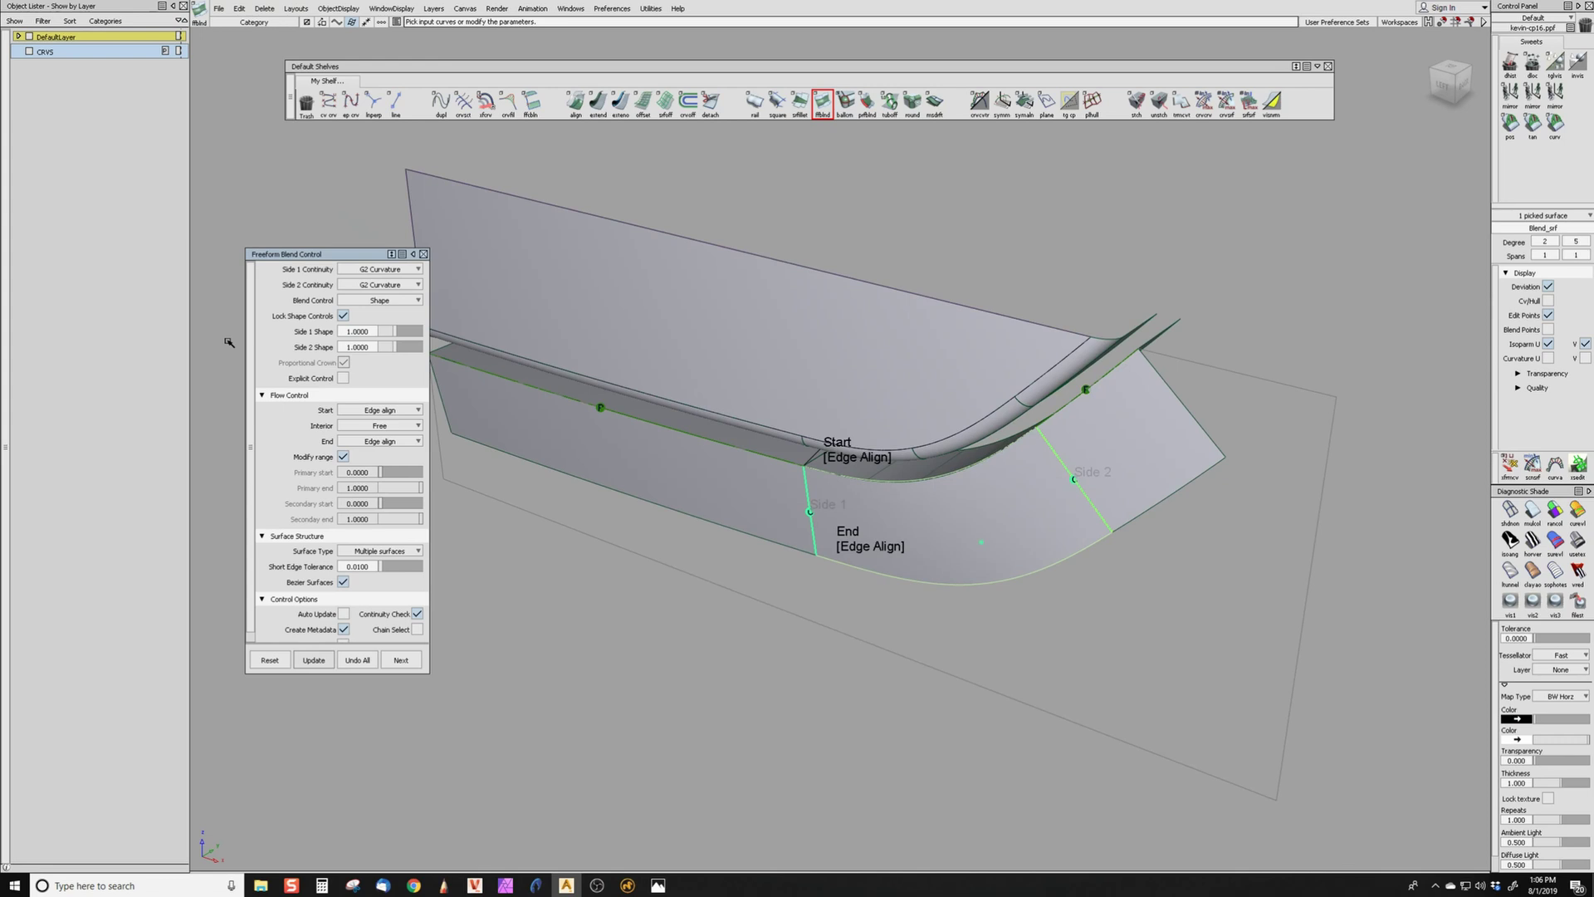
pyautogui.keyDown('alt'); pyautogui.keyDown('shift'); pyautogui.moveTo(851, 674); pyautogui.dragTo(864, 668); pyautogui.keyUp('shift'); pyautogui.keyUp('alt')
pyautogui.keyDown('ctrl'); pyautogui.keyDown('shift'); pyautogui.moveTo(955, 532); pyautogui.dragTo(986, 580); pyautogui.keyUp('shift'); pyautogui.keyUp('ctrl')
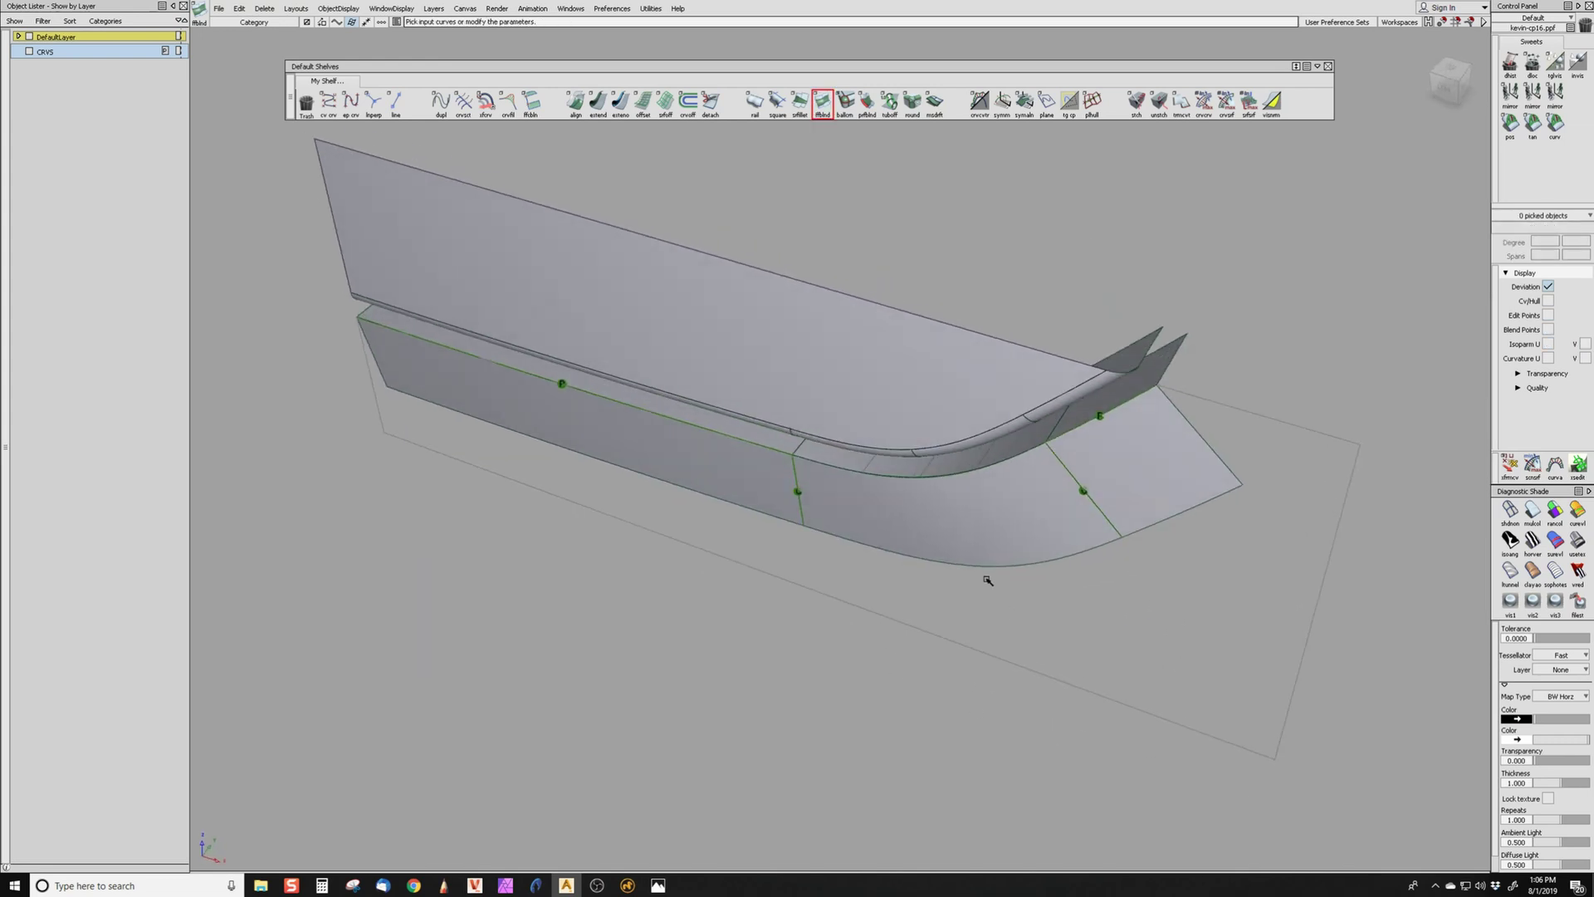
# - Reopen the slanted edge's draft surface for editing and change its draft angle to about -55 degrees
pyautogui.keyDown('alt'); pyautogui.keyDown('shift'); pyautogui.moveTo(880, 613); pyautogui.dragTo(598, 465); pyautogui.keyUp('shift'); pyautogui.keyUp('alt')
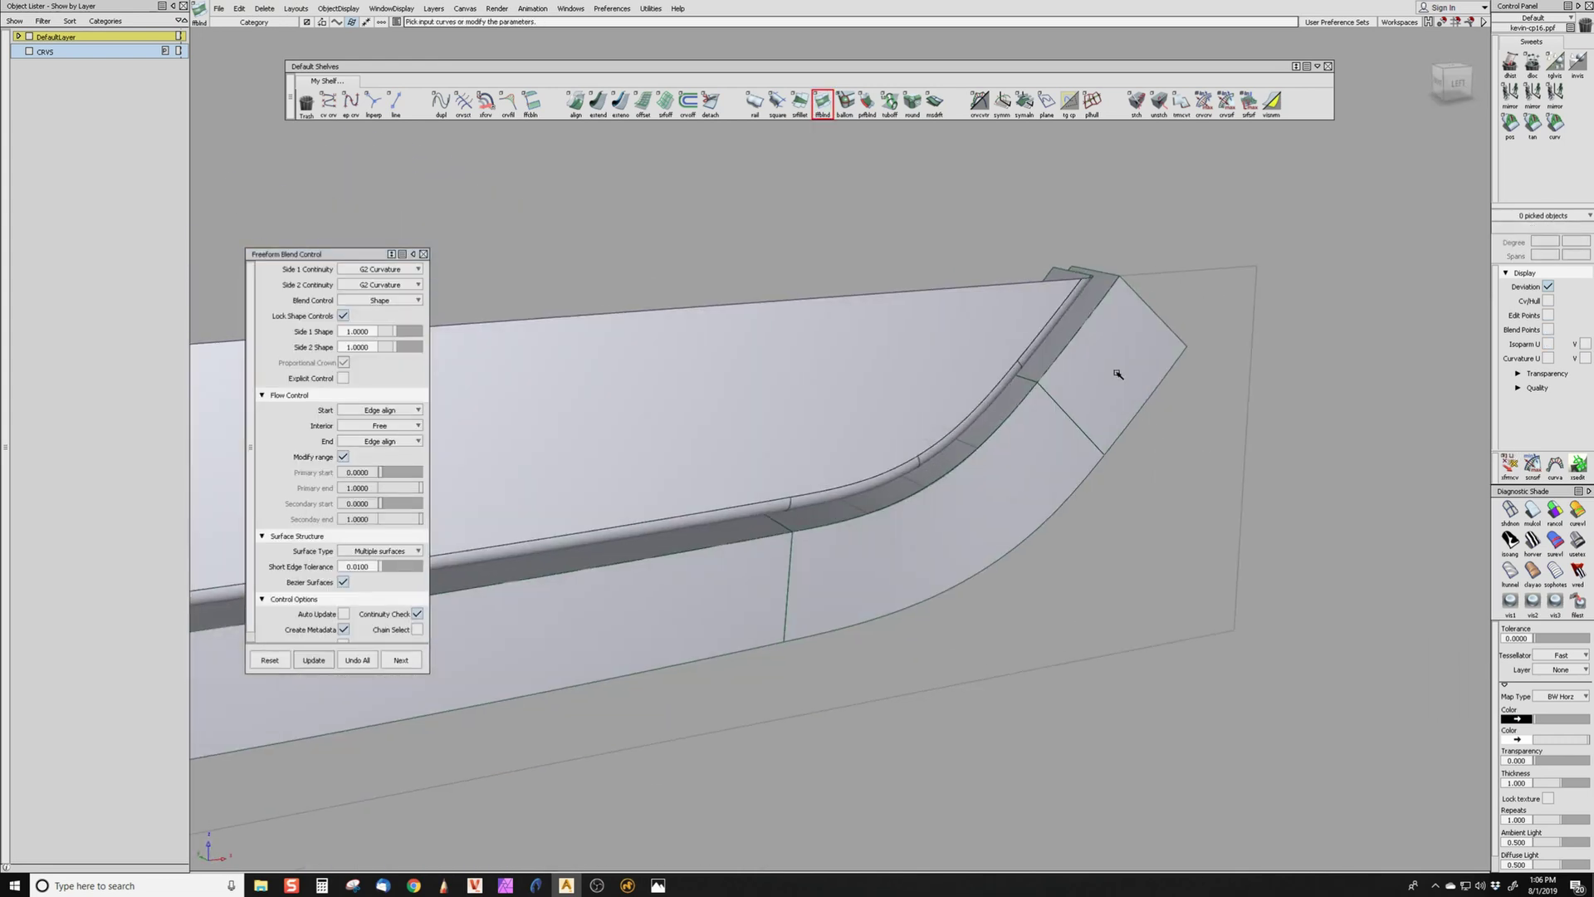
pyautogui.keyDown('ctrl'); pyautogui.keyDown('shift'); pyautogui.moveTo(1117, 374); pyautogui.dragTo(1098, 286); pyautogui.keyUp('shift'); pyautogui.keyUp('ctrl')
pyautogui.click(1196, 368)
pyautogui.keyDown('alt'); pyautogui.keyDown('shift'); pyautogui.moveTo(1188, 373); pyautogui.dragTo(705, 550); pyautogui.keyUp('shift'); pyautogui.keyUp('alt')
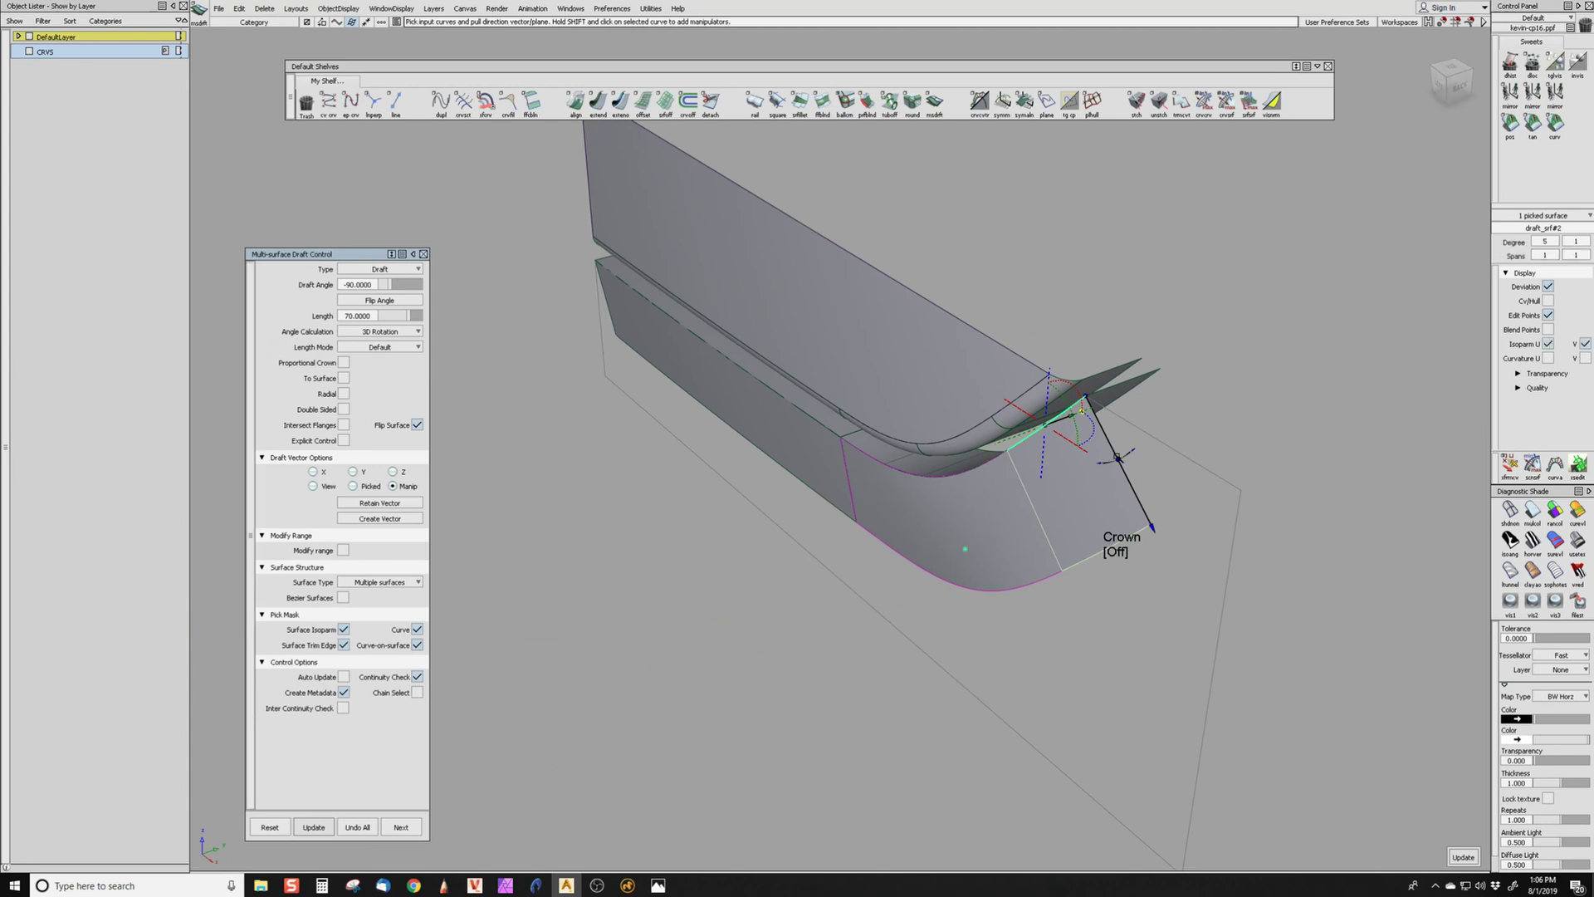
pyautogui.moveTo(1123, 458); pyautogui.dragTo(1164, 447)
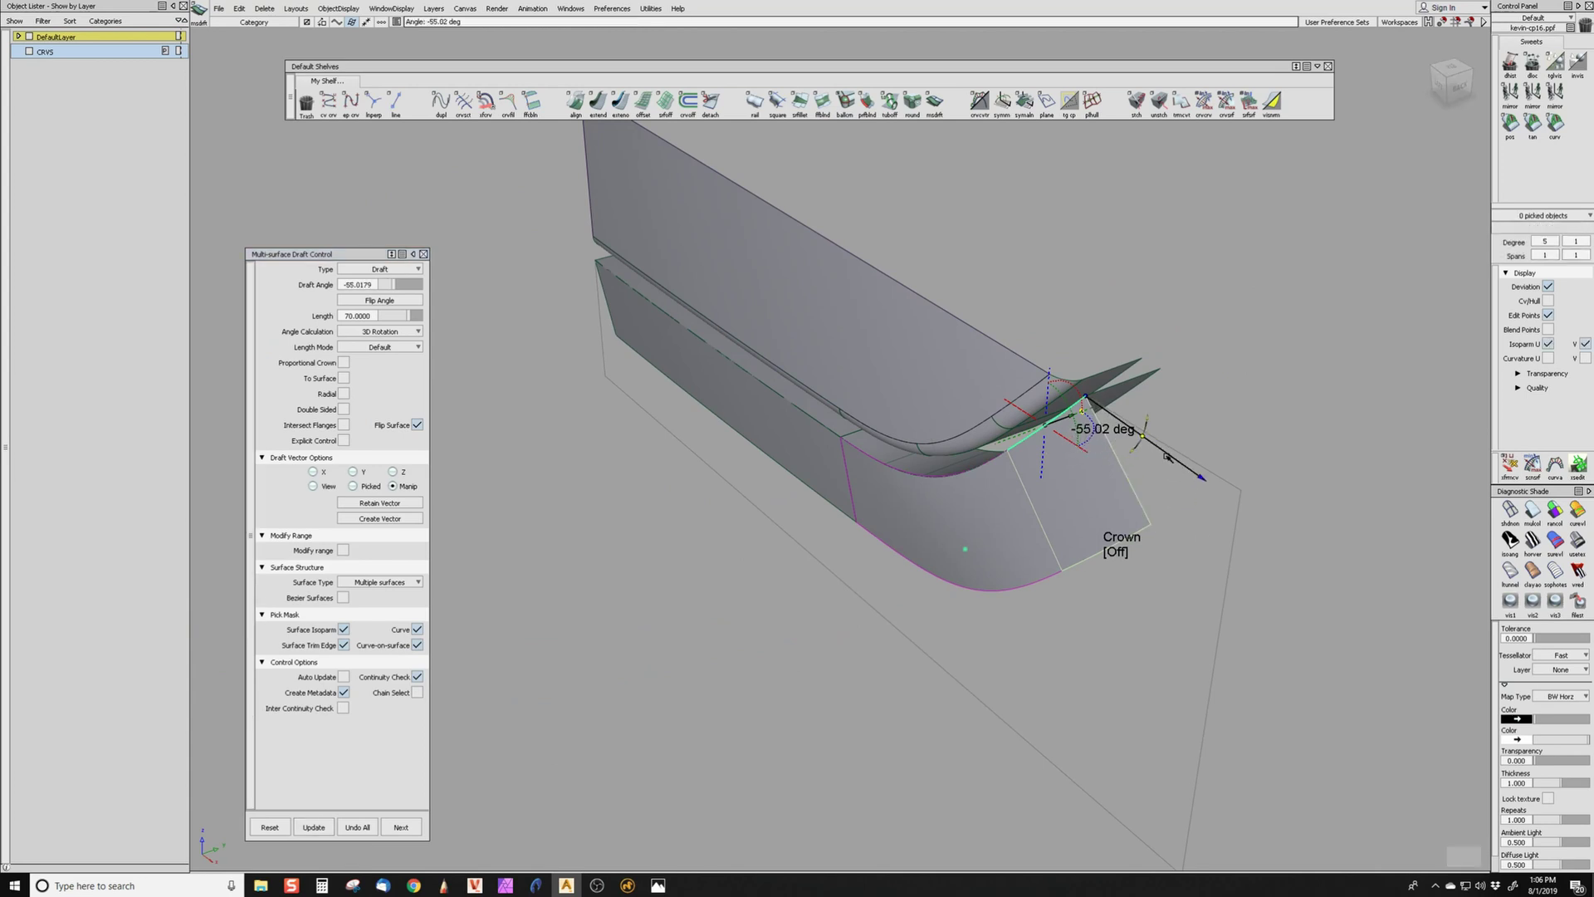
pyautogui.keyDown('alt'); pyautogui.keyDown('shift'); pyautogui.moveTo(1194, 604); pyautogui.dragTo(1187, 731); pyautogui.keyUp('shift'); pyautogui.keyUp('alt')
pyautogui.keyDown('ctrl'); pyautogui.keyDown('shift'); pyautogui.moveTo(968, 721); pyautogui.dragTo(943, 391); pyautogui.keyUp('shift'); pyautogui.keyUp('ctrl')
pyautogui.keyDown('alt'); pyautogui.keyDown('shift'); pyautogui.moveTo(946, 449); pyautogui.dragTo(929, 352); pyautogui.keyUp('shift'); pyautogui.keyUp('alt')
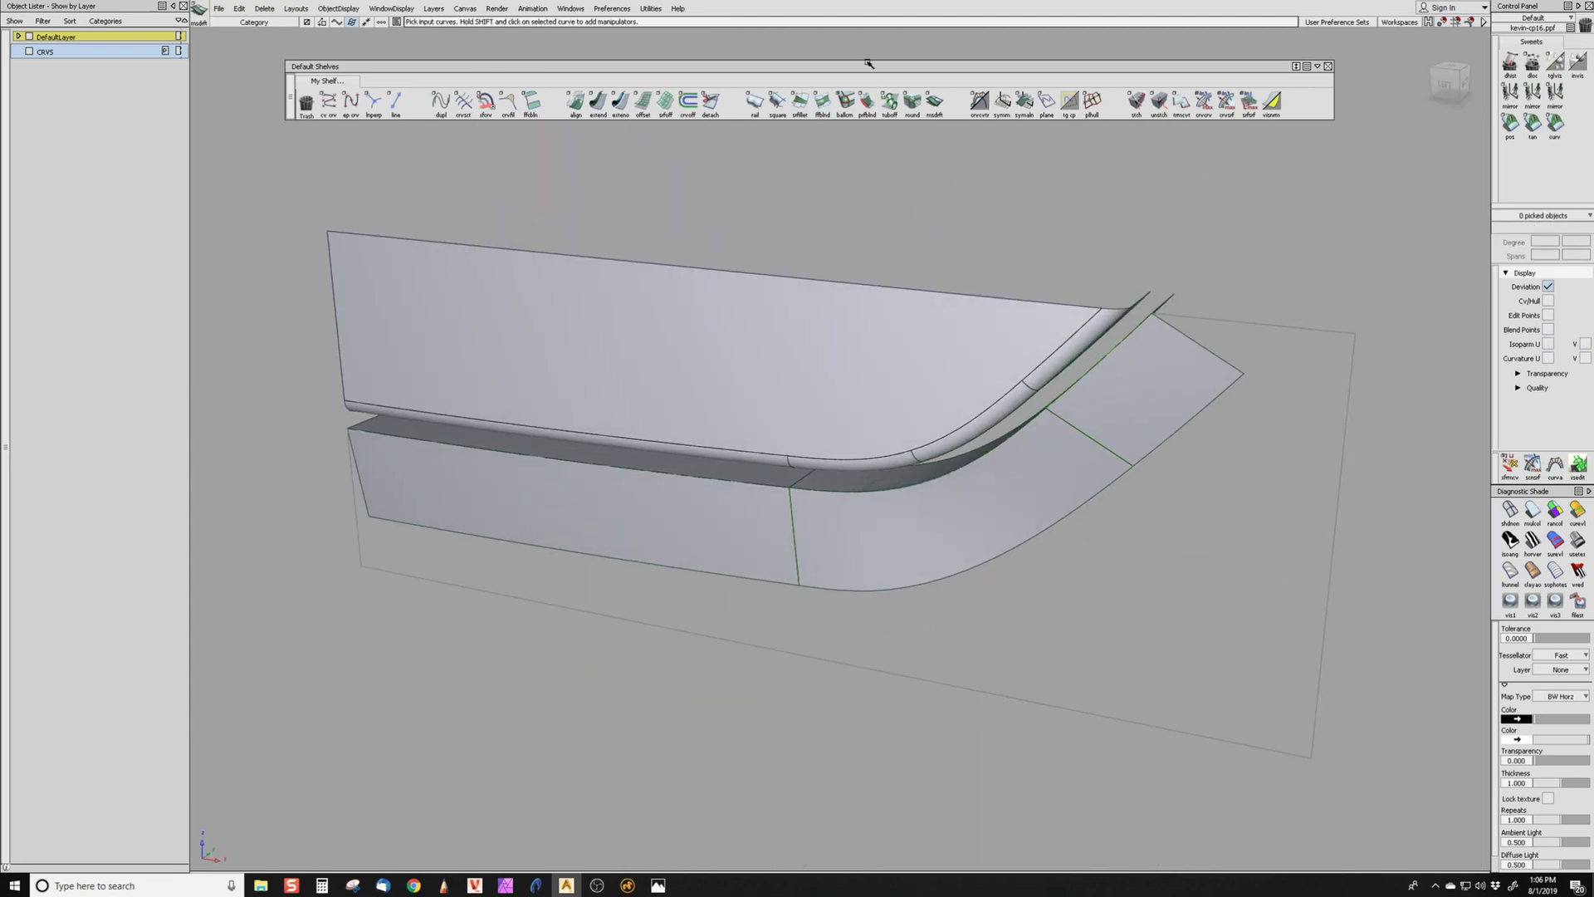
# - Build a surface fillet between the lower flange and the connected draft and blend surfaces along the gap
pyautogui.click(801, 108)
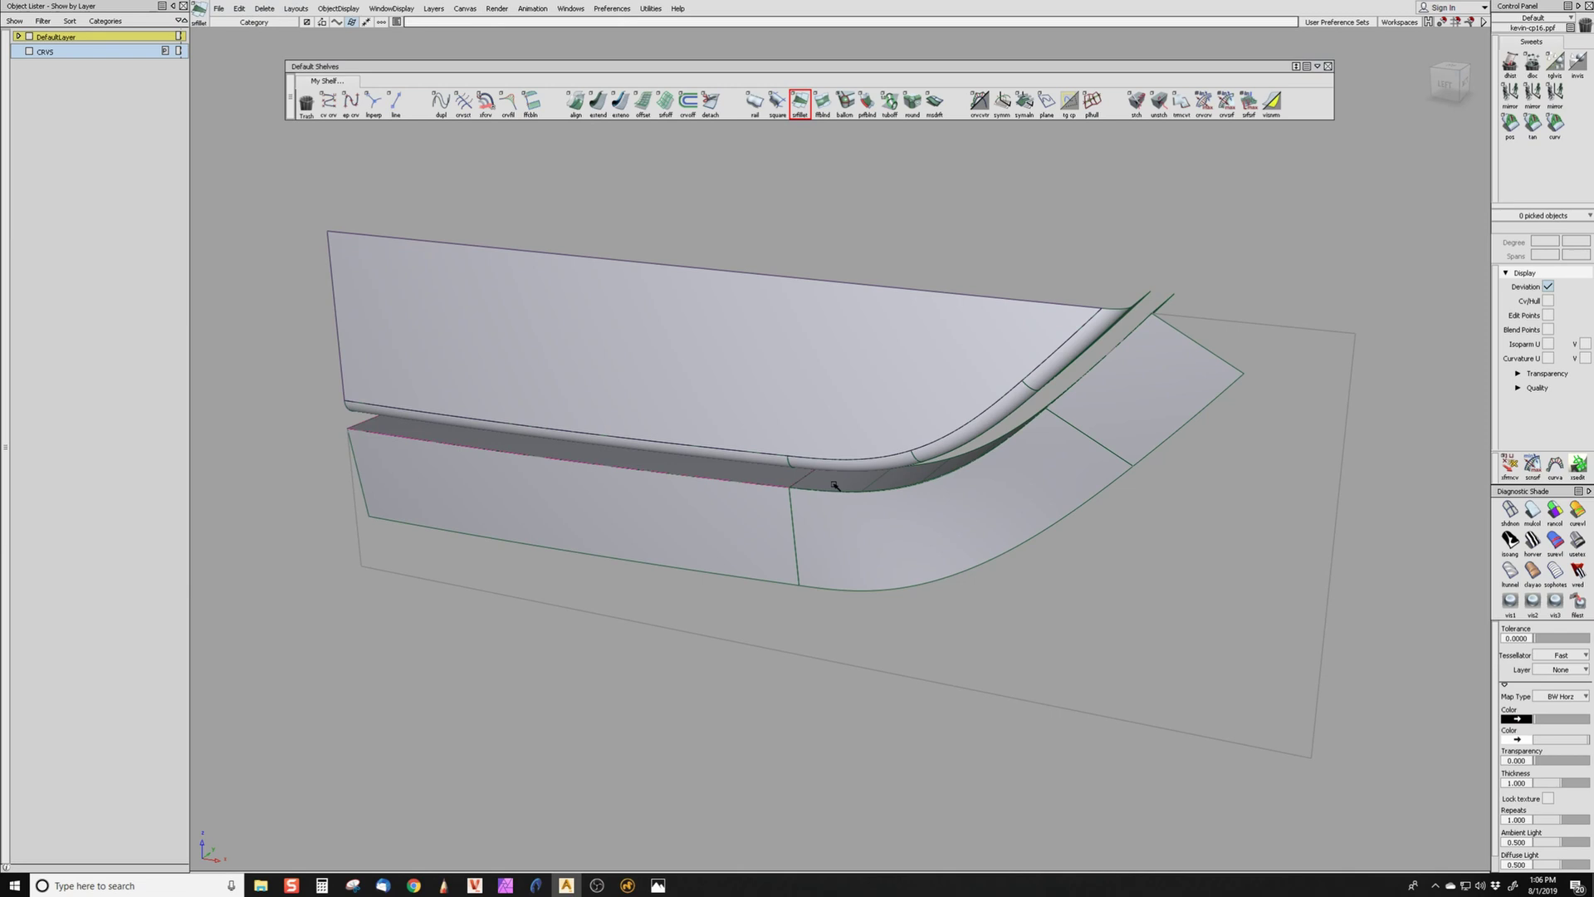
pyautogui.keyDown('alt'); pyautogui.keyDown('shift'); pyautogui.moveTo(828, 473); pyautogui.dragTo(1079, 377); pyautogui.keyUp('shift'); pyautogui.keyUp('alt')
pyautogui.click(761, 549)
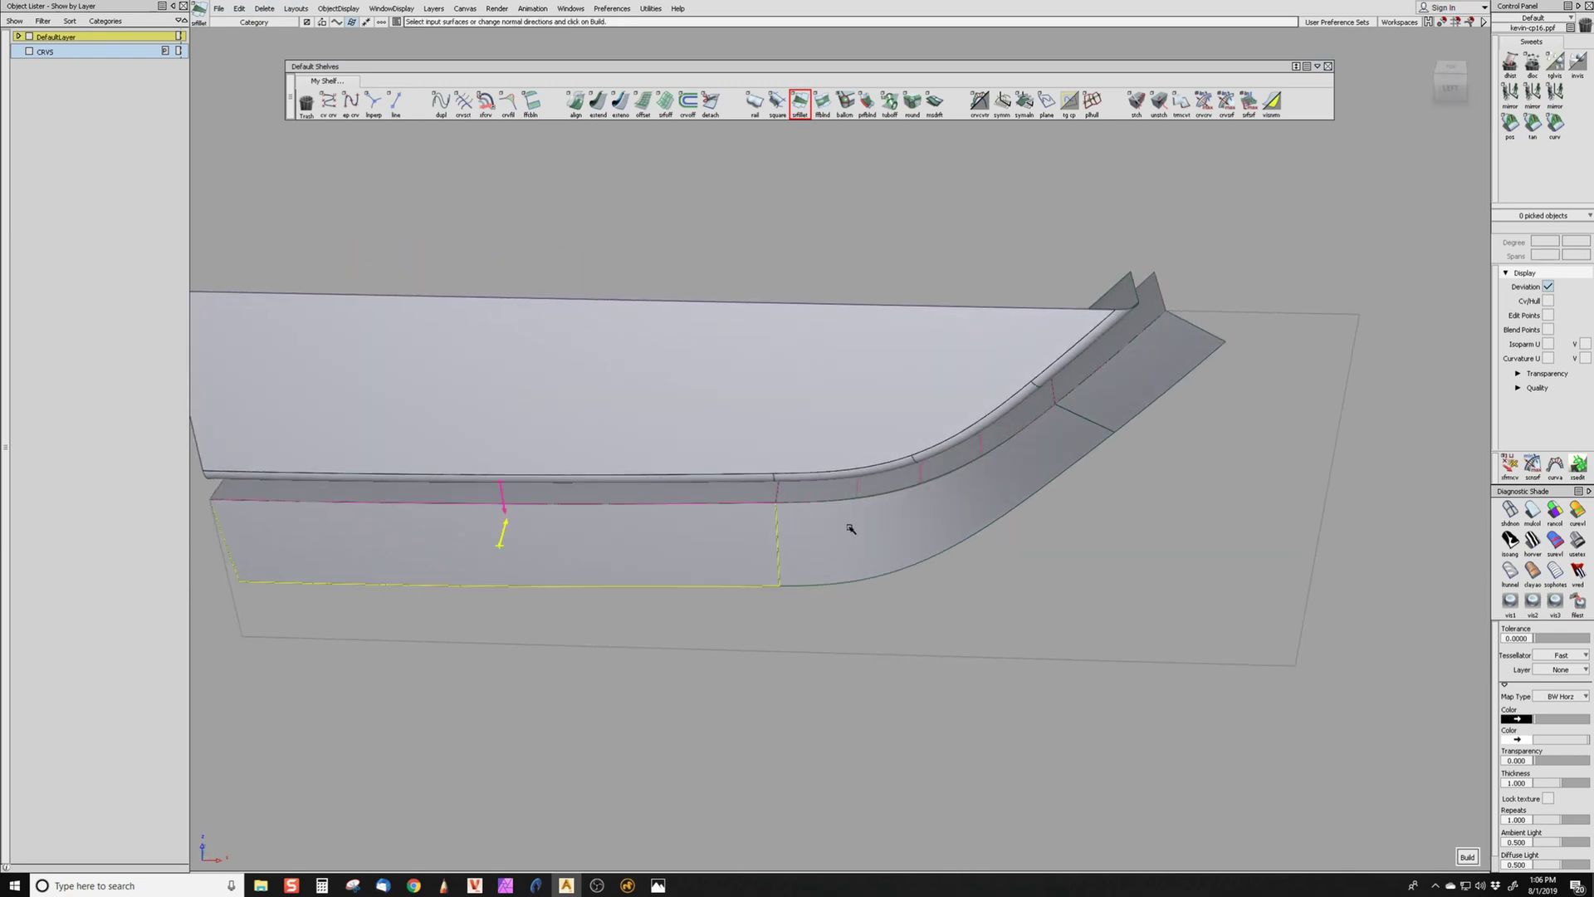
pyautogui.click(853, 527)
pyautogui.click(1103, 376)
pyautogui.keyDown('alt'); pyautogui.keyDown('shift'); pyautogui.moveTo(940, 590); pyautogui.dragTo(782, 550); pyautogui.keyUp('shift'); pyautogui.keyUp('alt')
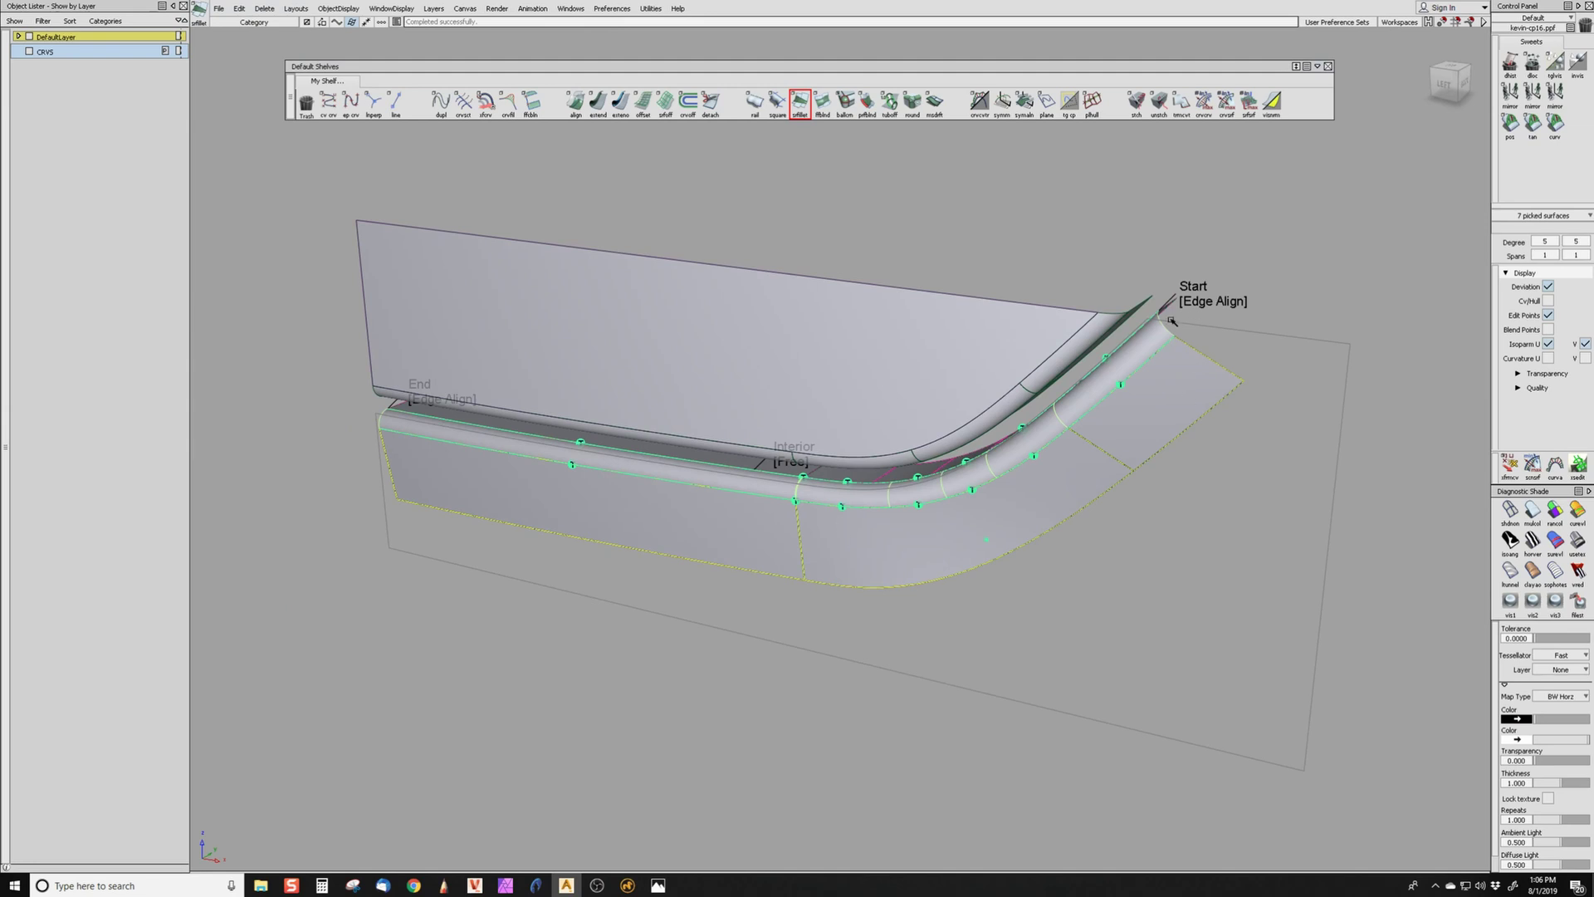
pyautogui.keyDown('alt'); pyautogui.keyDown('shift'); pyautogui.moveTo(746, 540); pyautogui.dragTo(938, 490); pyautogui.keyUp('shift'); pyautogui.keyUp('alt')
pyautogui.keyDown('ctrl'); pyautogui.keyDown('shift'); pyautogui.moveTo(996, 457); pyautogui.dragTo(1043, 671); pyautogui.keyUp('shift'); pyautogui.keyUp('ctrl')
# - Examine the gap and the new fillet from the front and end-on, with the model's wireframe lines toggled off
pyautogui.moveTo(739, 440)
pyautogui.keyDown('alt'); pyautogui.keyDown('shift'); pyautogui.mouseDown()
pyautogui.moveTo(811, 377)
pyautogui.moveTo(865, 435)
pyautogui.mouseUp(); pyautogui.keyUp('shift'); pyautogui.keyUp('alt')
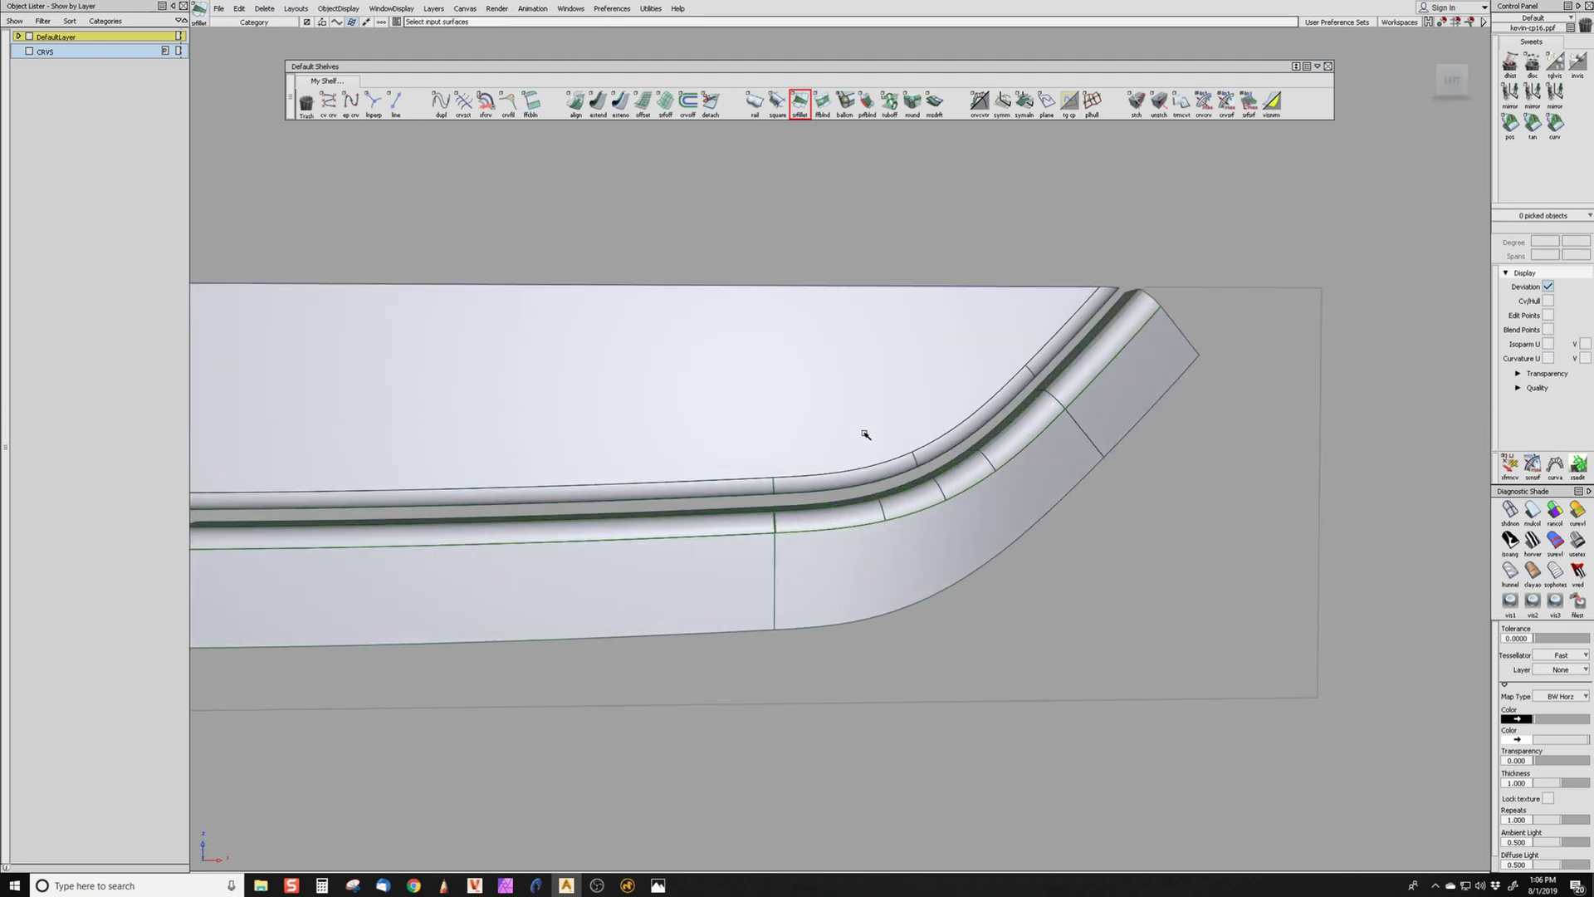
pyautogui.keyDown('alt'); pyautogui.keyDown('shift'); pyautogui.moveTo(865, 434); pyautogui.dragTo(893, 545, button='right'); pyautogui.keyUp('shift'); pyautogui.keyUp('alt')
pyautogui.keyDown('alt'); pyautogui.keyDown('shift'); pyautogui.moveTo(893, 544); pyautogui.dragTo(651, 526); pyautogui.keyUp('shift'); pyautogui.keyUp('alt')
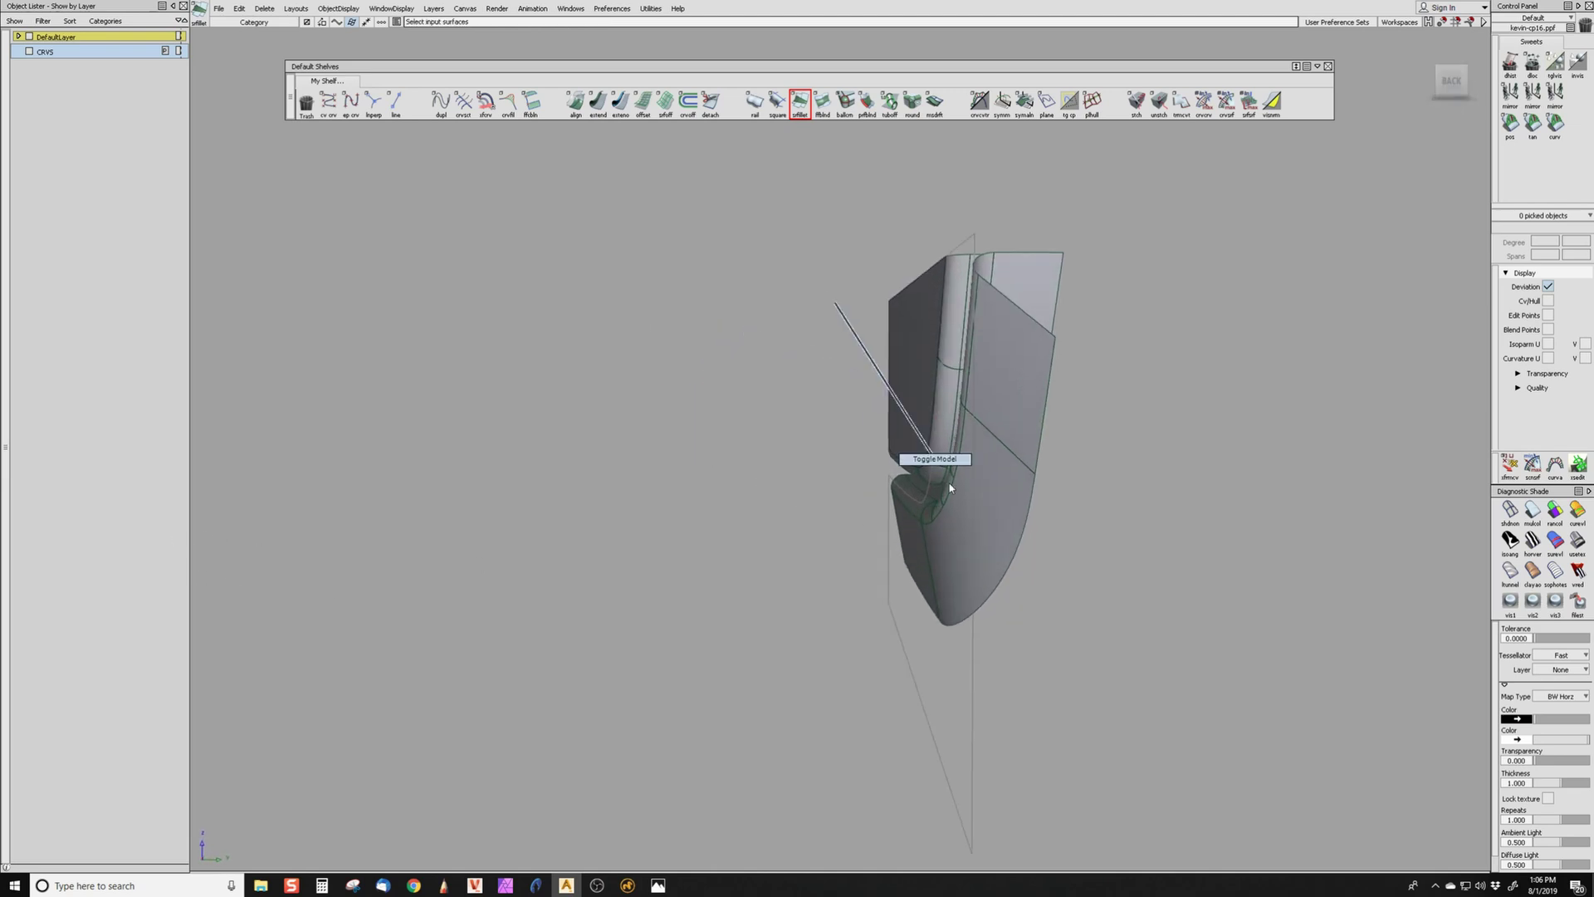
pyautogui.keyDown('alt'); pyautogui.keyDown('shift'); pyautogui.moveTo(950, 488); pyautogui.dragTo(936, 423); pyautogui.keyUp('shift'); pyautogui.keyUp('alt')
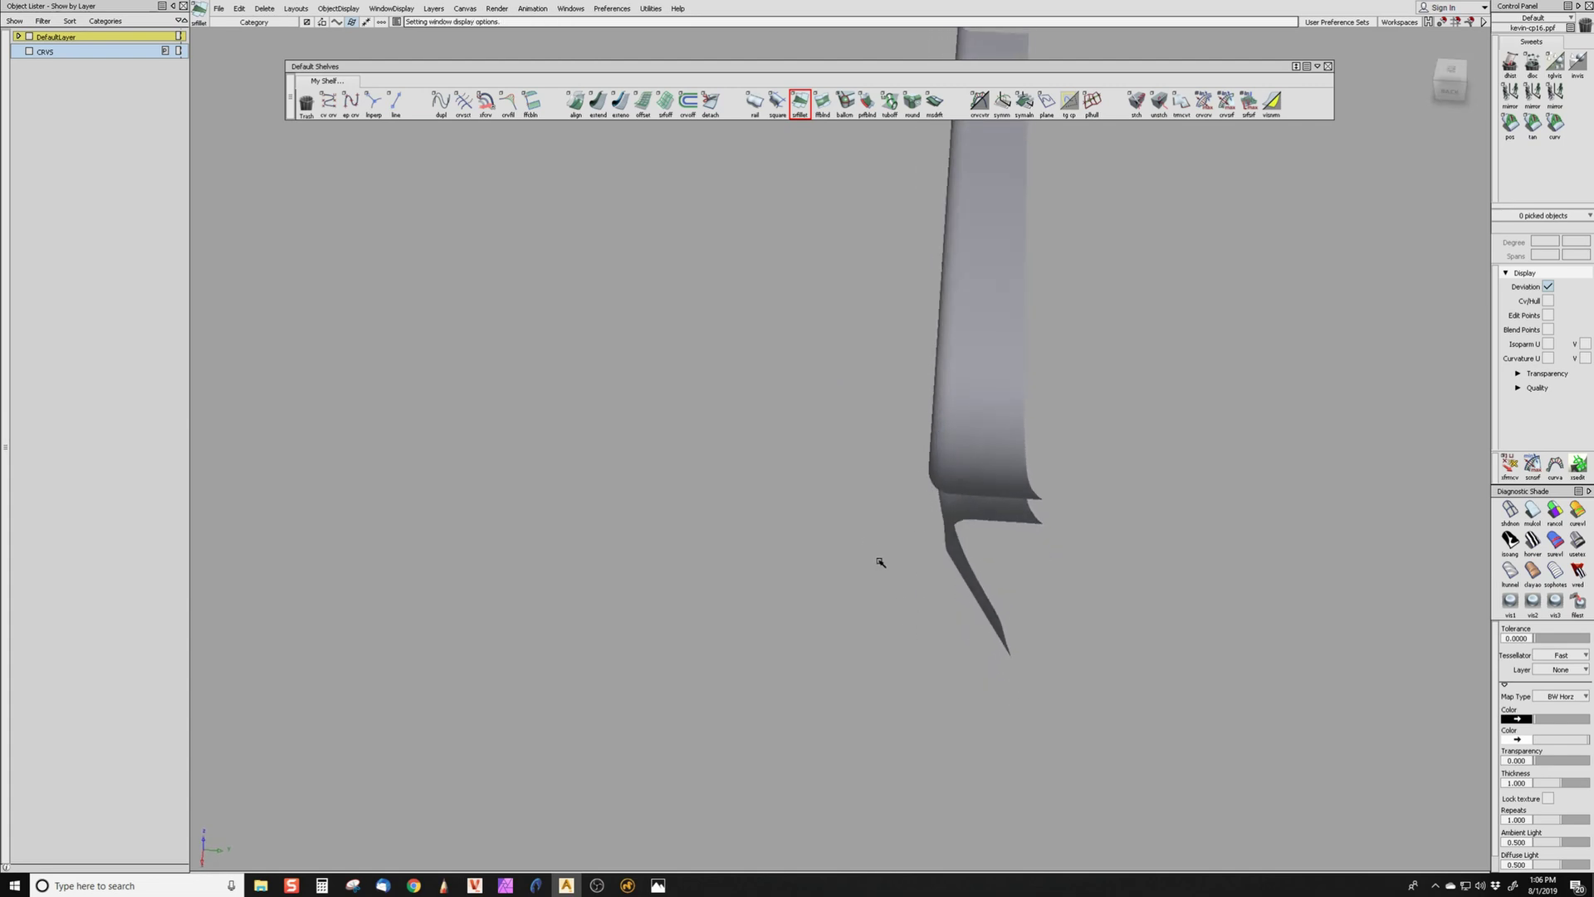
pyautogui.keyDown('alt'); pyautogui.keyDown('shift'); pyautogui.moveTo(880, 562); pyautogui.dragTo(989, 610); pyautogui.keyUp('shift'); pyautogui.keyUp('alt')
pyautogui.moveTo(990, 609); pyautogui.dragTo(1026, 631)
pyautogui.moveTo(1026, 631)
pyautogui.keyDown('alt'); pyautogui.keyDown('shift'); pyautogui.mouseDown()
pyautogui.moveTo(1075, 654)
pyautogui.moveTo(1055, 619)
pyautogui.mouseUp(); pyautogui.keyUp('shift'); pyautogui.keyUp('alt')
# - Pick the templated lower panel and compare its outline with the filleted draft surfaces from several angles
pyautogui.keyDown('alt'); pyautogui.keyDown('shift'); pyautogui.moveTo(957, 518); pyautogui.dragTo(927, 614); pyautogui.keyUp('shift'); pyautogui.keyUp('alt')
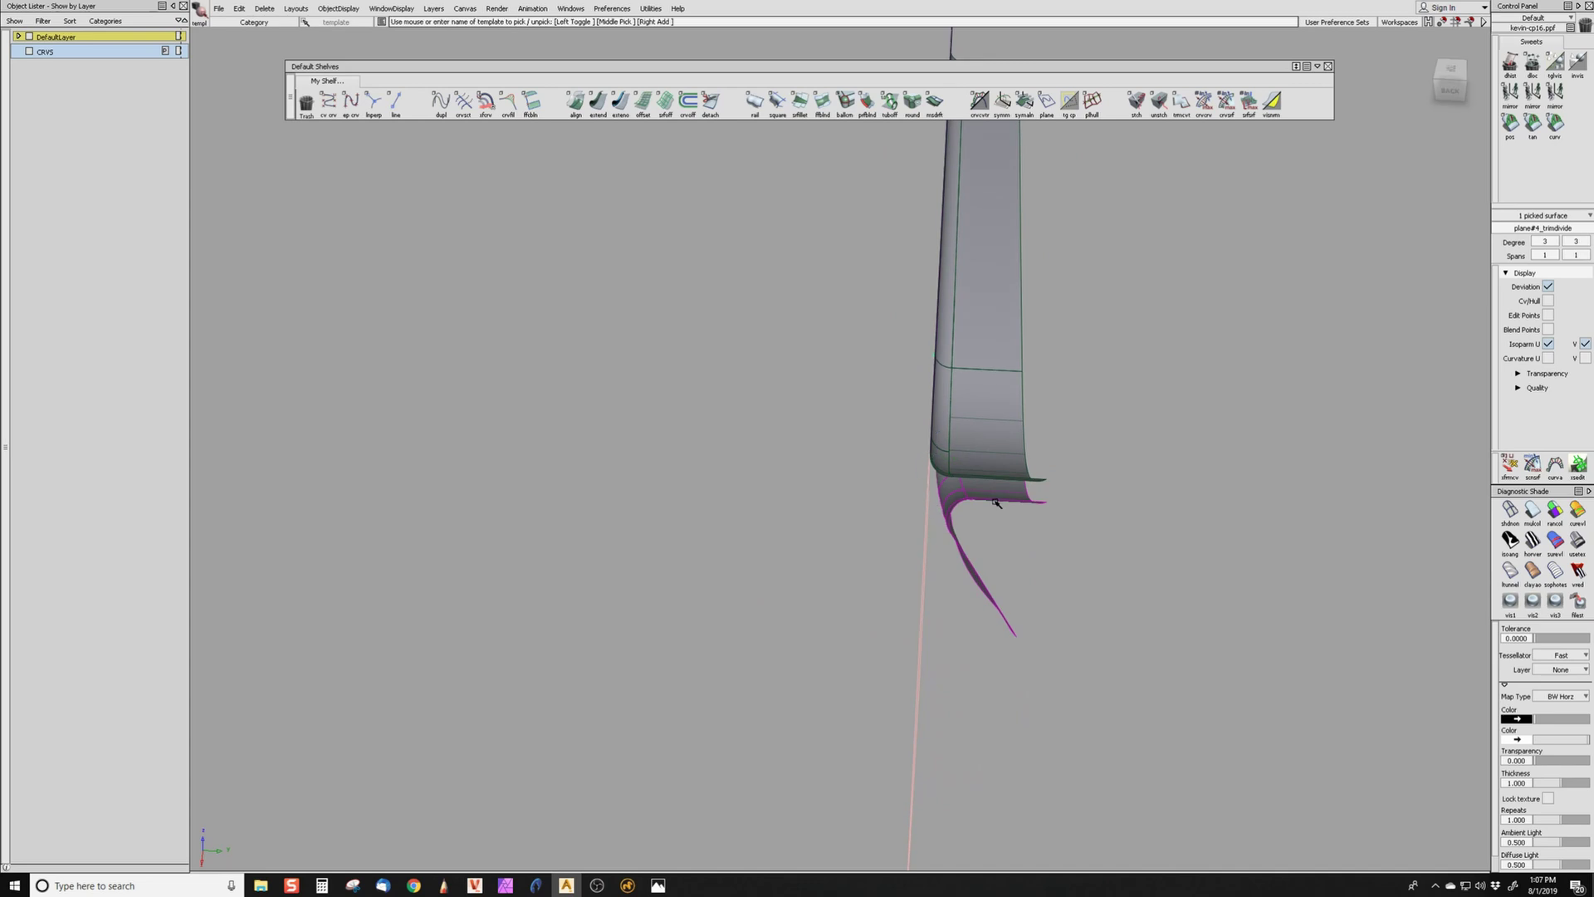
pyautogui.keyDown('alt'); pyautogui.keyDown('shift'); pyautogui.moveTo(872, 551); pyautogui.dragTo(853, 360); pyautogui.keyUp('shift'); pyautogui.keyUp('alt')
pyautogui.keyDown('alt'); pyautogui.keyDown('shift'); pyautogui.moveTo(1157, 568); pyautogui.dragTo(1143, 509); pyautogui.keyUp('shift'); pyautogui.keyUp('alt')
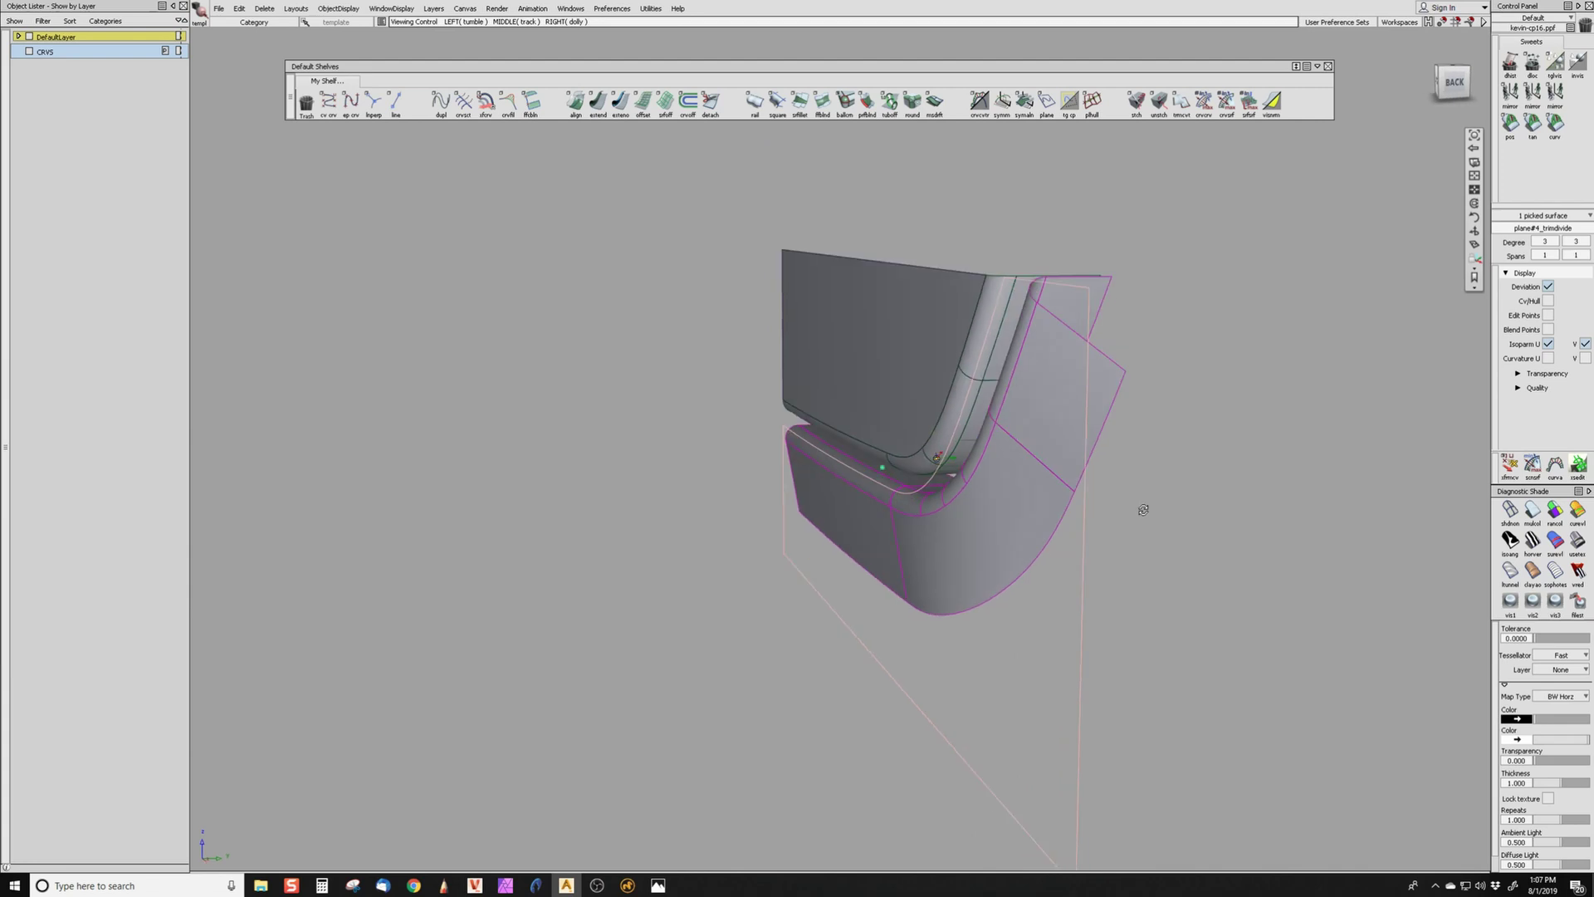
pyautogui.keyDown('alt'); pyautogui.keyDown('shift'); pyautogui.moveTo(1142, 508); pyautogui.dragTo(1136, 527, button='right'); pyautogui.keyUp('shift'); pyautogui.keyUp('alt')
pyautogui.keyDown('alt'); pyautogui.keyDown('shift'); pyautogui.moveTo(1137, 527); pyautogui.dragTo(1104, 540); pyautogui.keyUp('shift'); pyautogui.keyUp('alt')
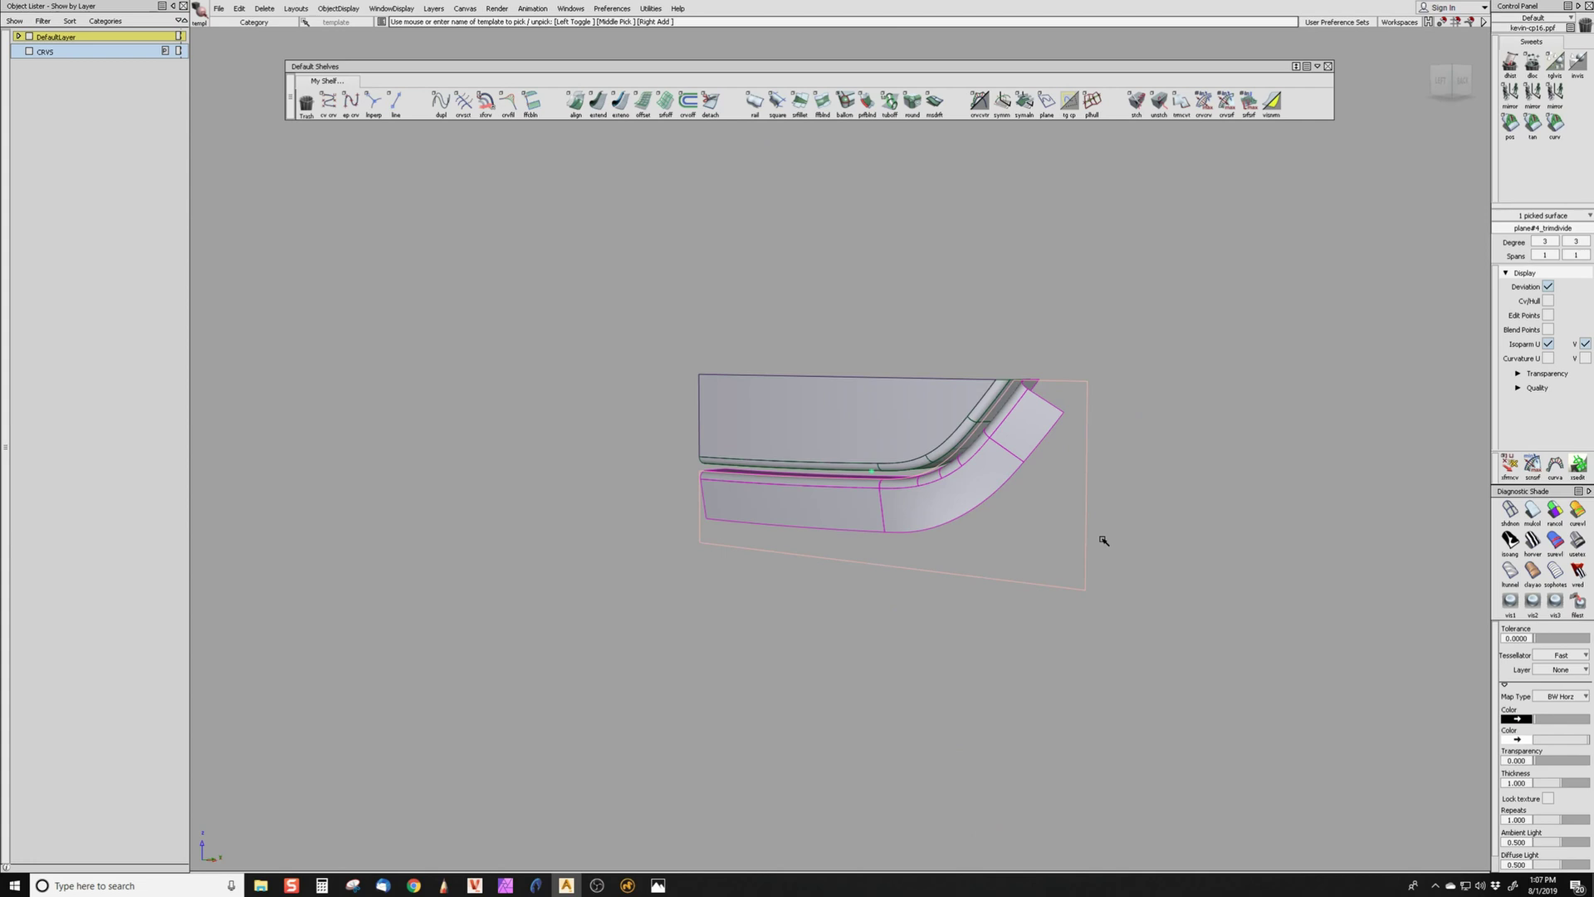
pyautogui.keyDown('alt'); pyautogui.keyDown('shift'); pyautogui.moveTo(978, 515); pyautogui.dragTo(1035, 513, button='right'); pyautogui.keyUp('shift'); pyautogui.keyUp('alt')
pyautogui.keyDown('alt'); pyautogui.keyDown('shift'); pyautogui.moveTo(1035, 513); pyautogui.dragTo(1076, 401); pyautogui.keyUp('shift'); pyautogui.keyUp('alt')
pyautogui.keyDown('alt'); pyautogui.keyDown('shift'); pyautogui.moveTo(1036, 544); pyautogui.dragTo(999, 451); pyautogui.keyUp('shift'); pyautogui.keyUp('alt')
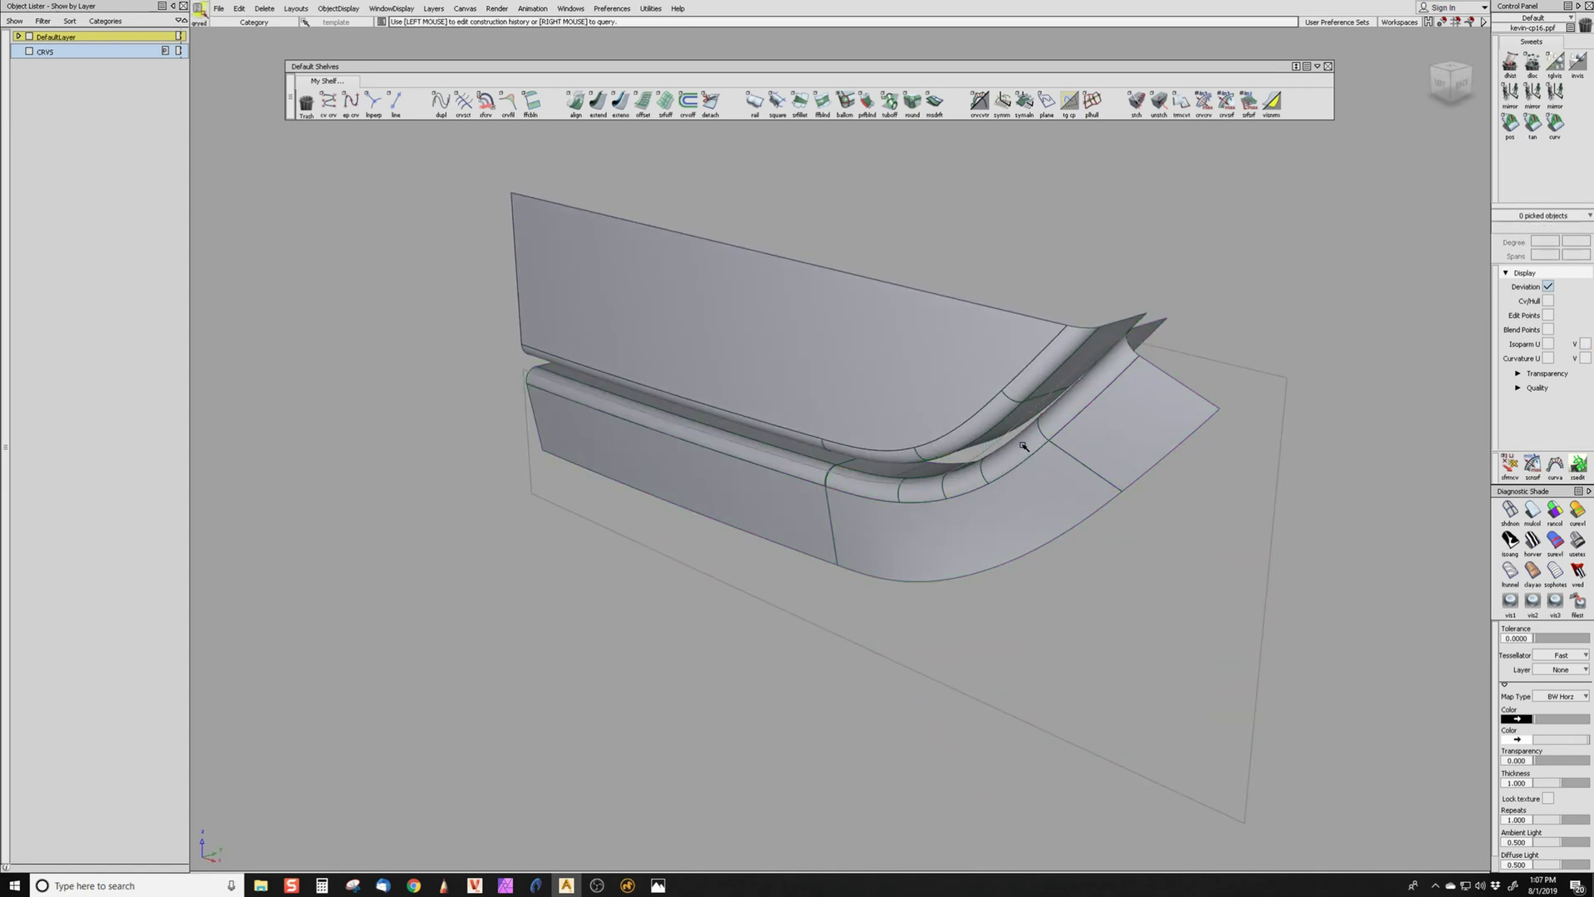
# - Undo the surface fillet along the lower side of the gap, and delete the two lower draft surfaces and their connecting blend
pyautogui.click(1024, 446)
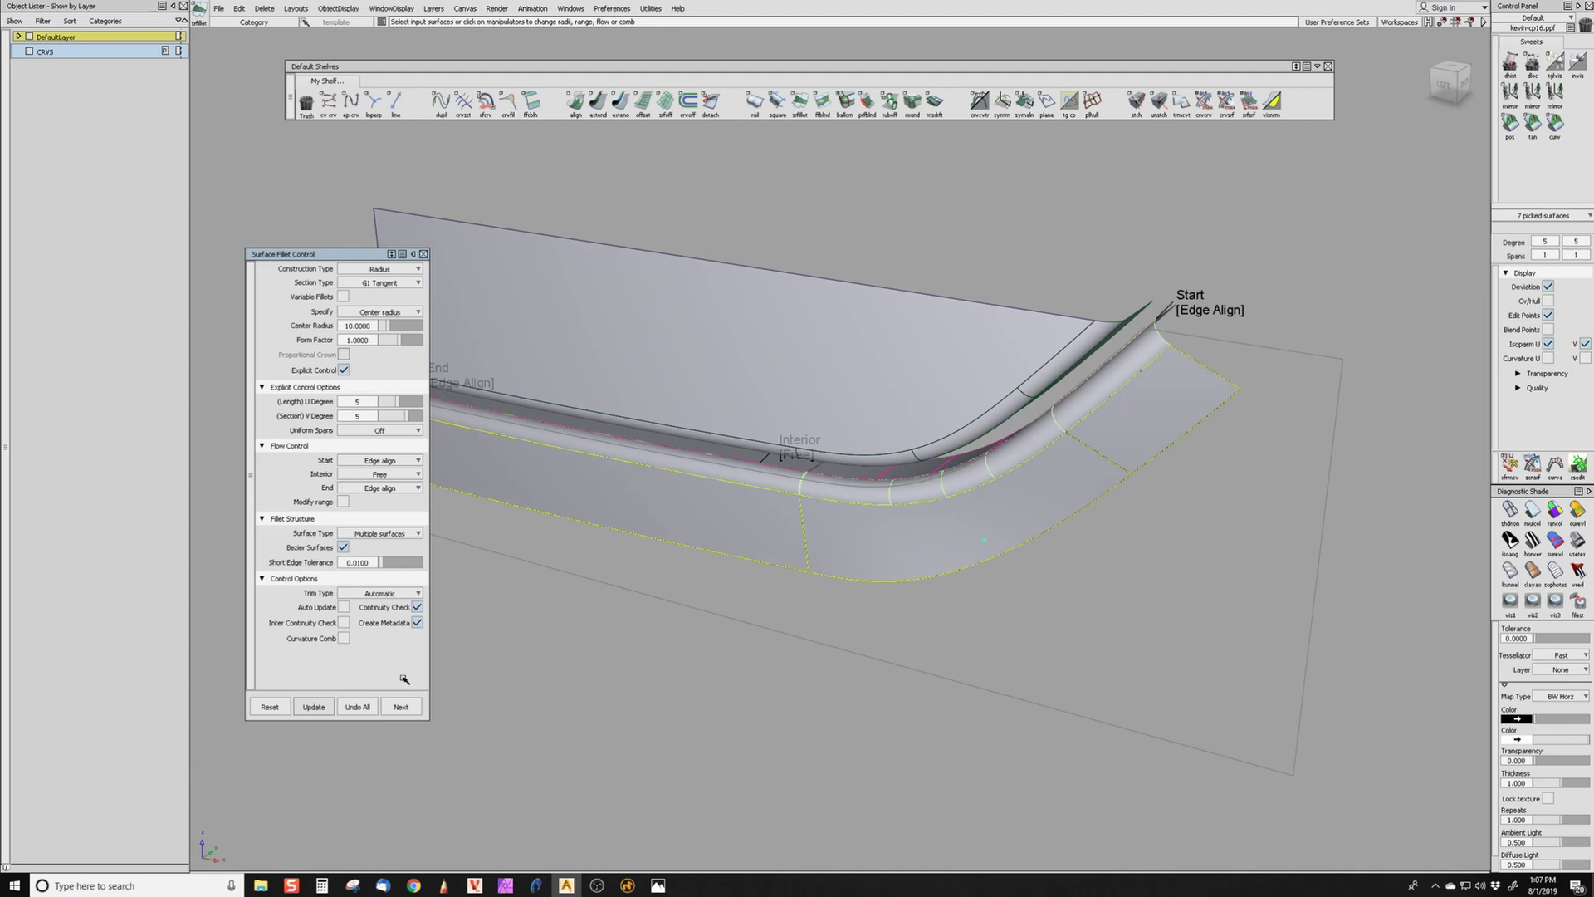
pyautogui.hotkey('ctrl', 'shift', 'd')
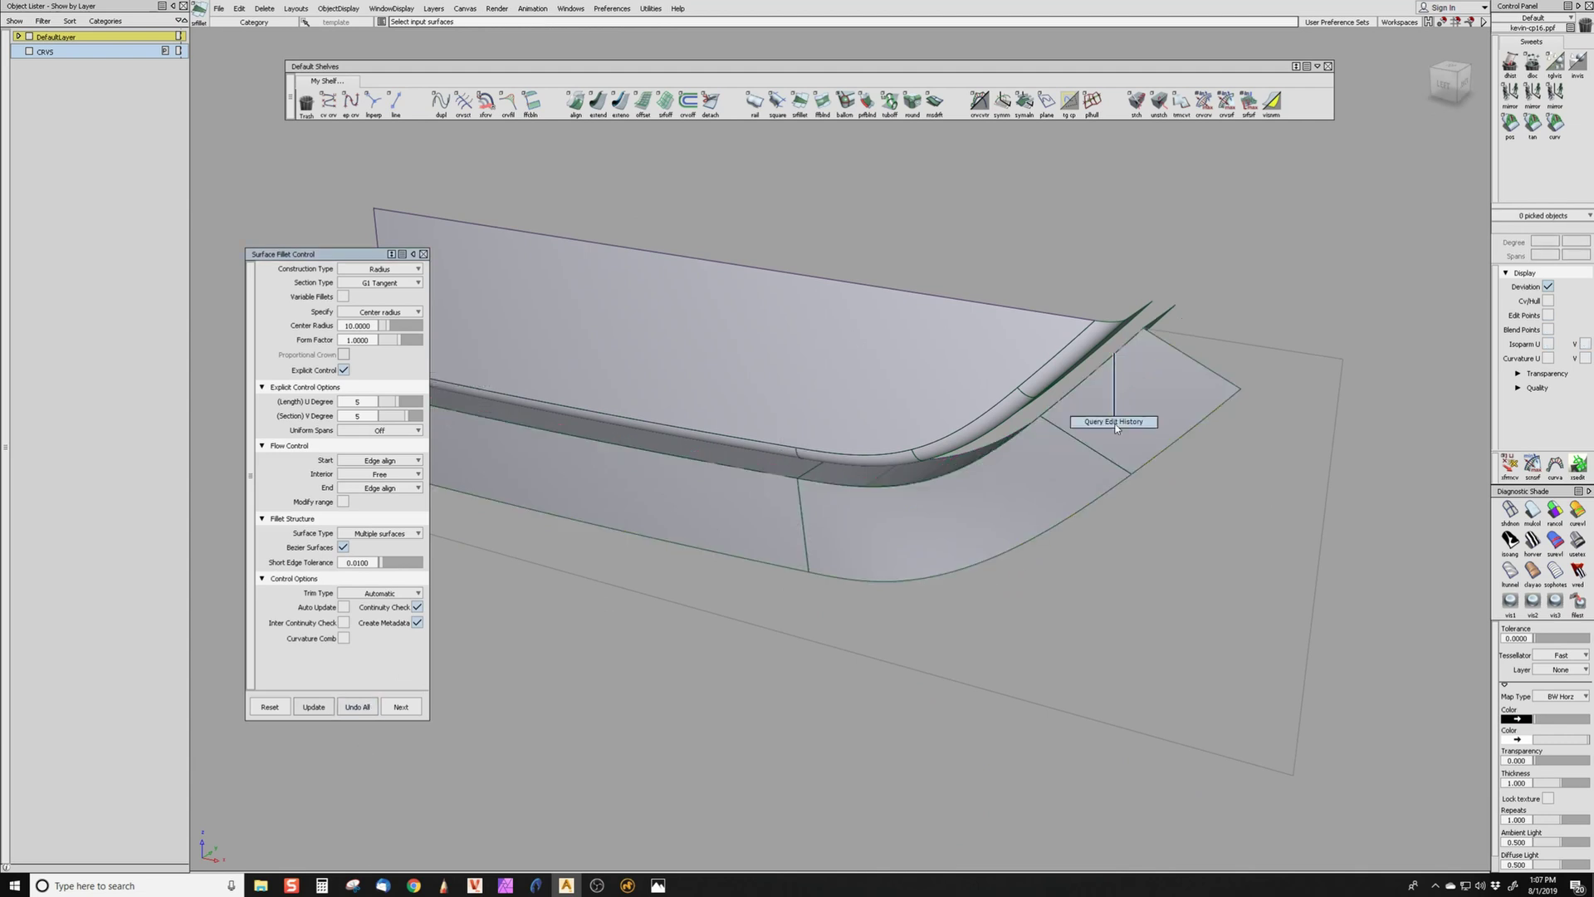
pyautogui.click(1114, 422)
pyautogui.click(1101, 382)
pyautogui.click(960, 540)
pyautogui.click(793, 548)
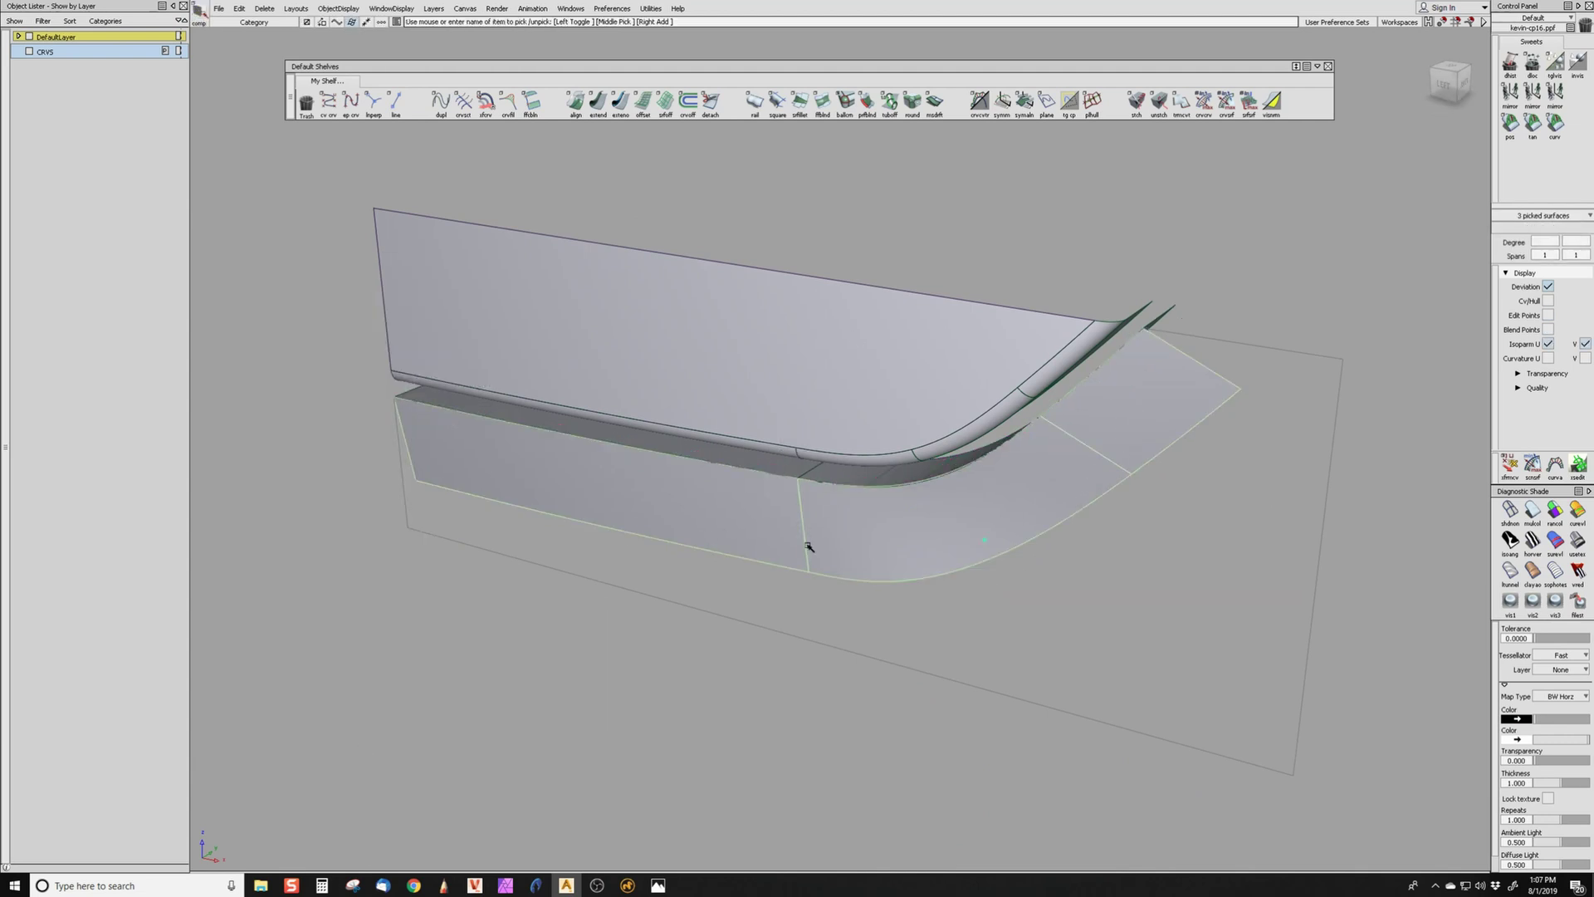
pyautogui.press('Delete')
# - Pick the templated lower panel and turn its template state off to restore it as a shaded surface
pyautogui.click(738, 481)
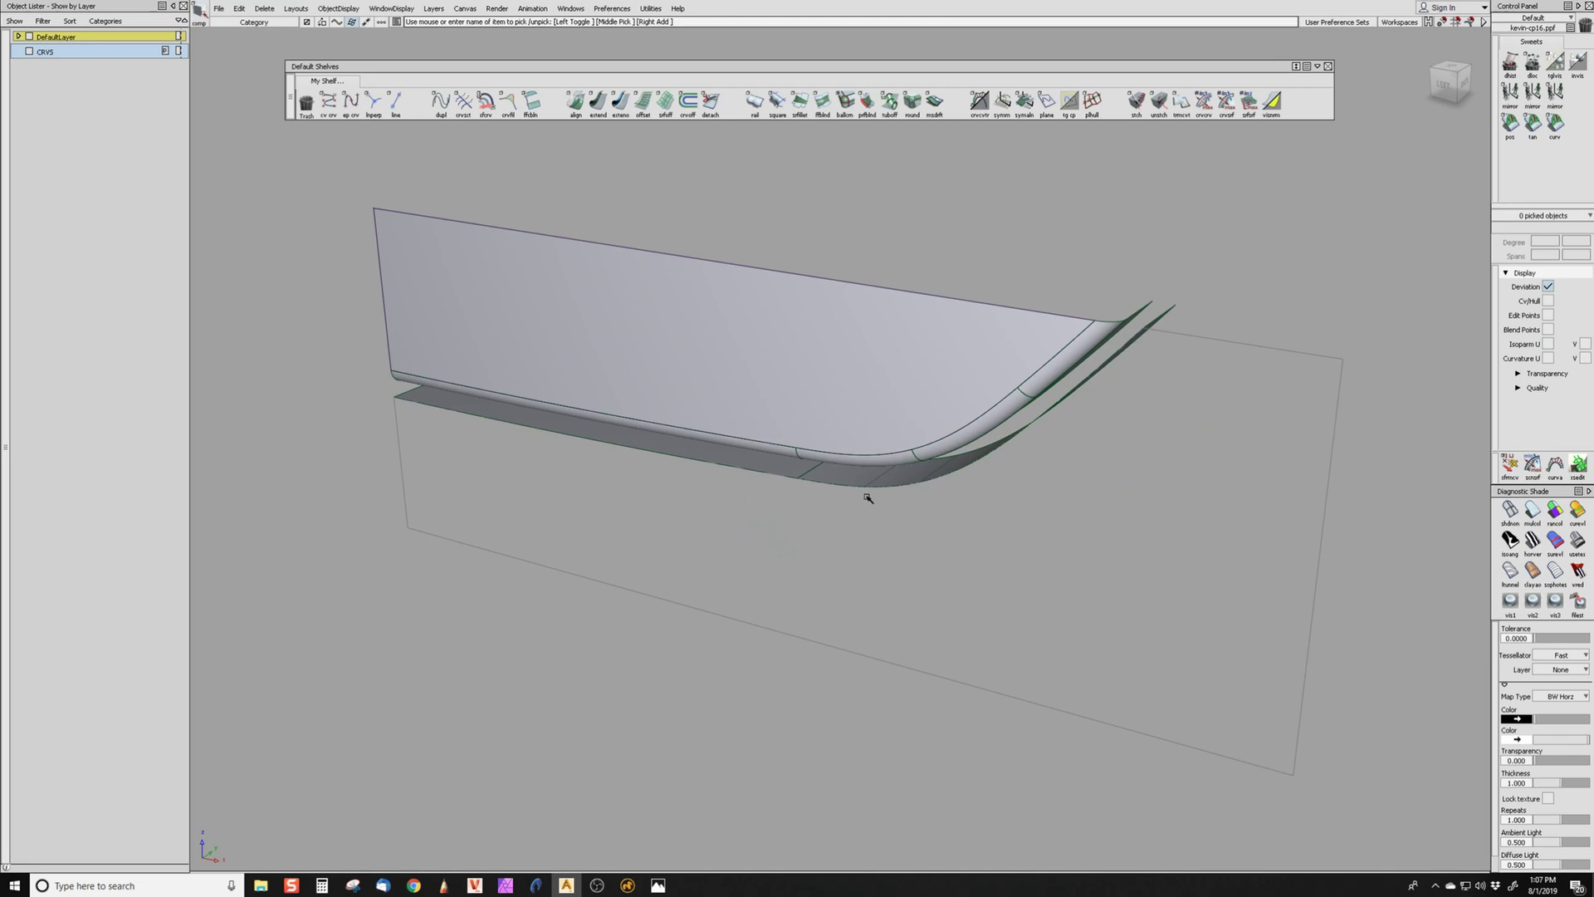
pyautogui.keyDown('ctrl'); pyautogui.keyDown('shift'); pyautogui.moveTo(816, 612); pyautogui.dragTo(794, 594); pyautogui.keyUp('shift'); pyautogui.keyUp('ctrl')
pyautogui.moveTo(782, 578); pyautogui.dragTo(800, 671)
pyautogui.keyDown('ctrl'); pyautogui.keyDown('shift'); pyautogui.moveTo(891, 728); pyautogui.dragTo(823, 550, button='right'); pyautogui.keyUp('shift'); pyautogui.keyUp('ctrl')
pyautogui.moveTo(672, 584)
pyautogui.keyDown('alt'); pyautogui.keyDown('shift'); pyautogui.mouseDown()
pyautogui.moveTo(1081, 516)
pyautogui.moveTo(900, 556)
pyautogui.moveTo(1009, 564)
pyautogui.mouseUp(); pyautogui.keyUp('shift'); pyautogui.keyUp('alt')
pyautogui.keyDown('alt'); pyautogui.keyDown('shift'); pyautogui.moveTo(1009, 565); pyautogui.dragTo(935, 554, button='right'); pyautogui.keyUp('shift'); pyautogui.keyUp('alt')
pyautogui.keyDown('alt'); pyautogui.keyDown('shift'); pyautogui.moveTo(935, 554); pyautogui.dragTo(945, 522); pyautogui.keyUp('shift'); pyautogui.keyUp('alt')
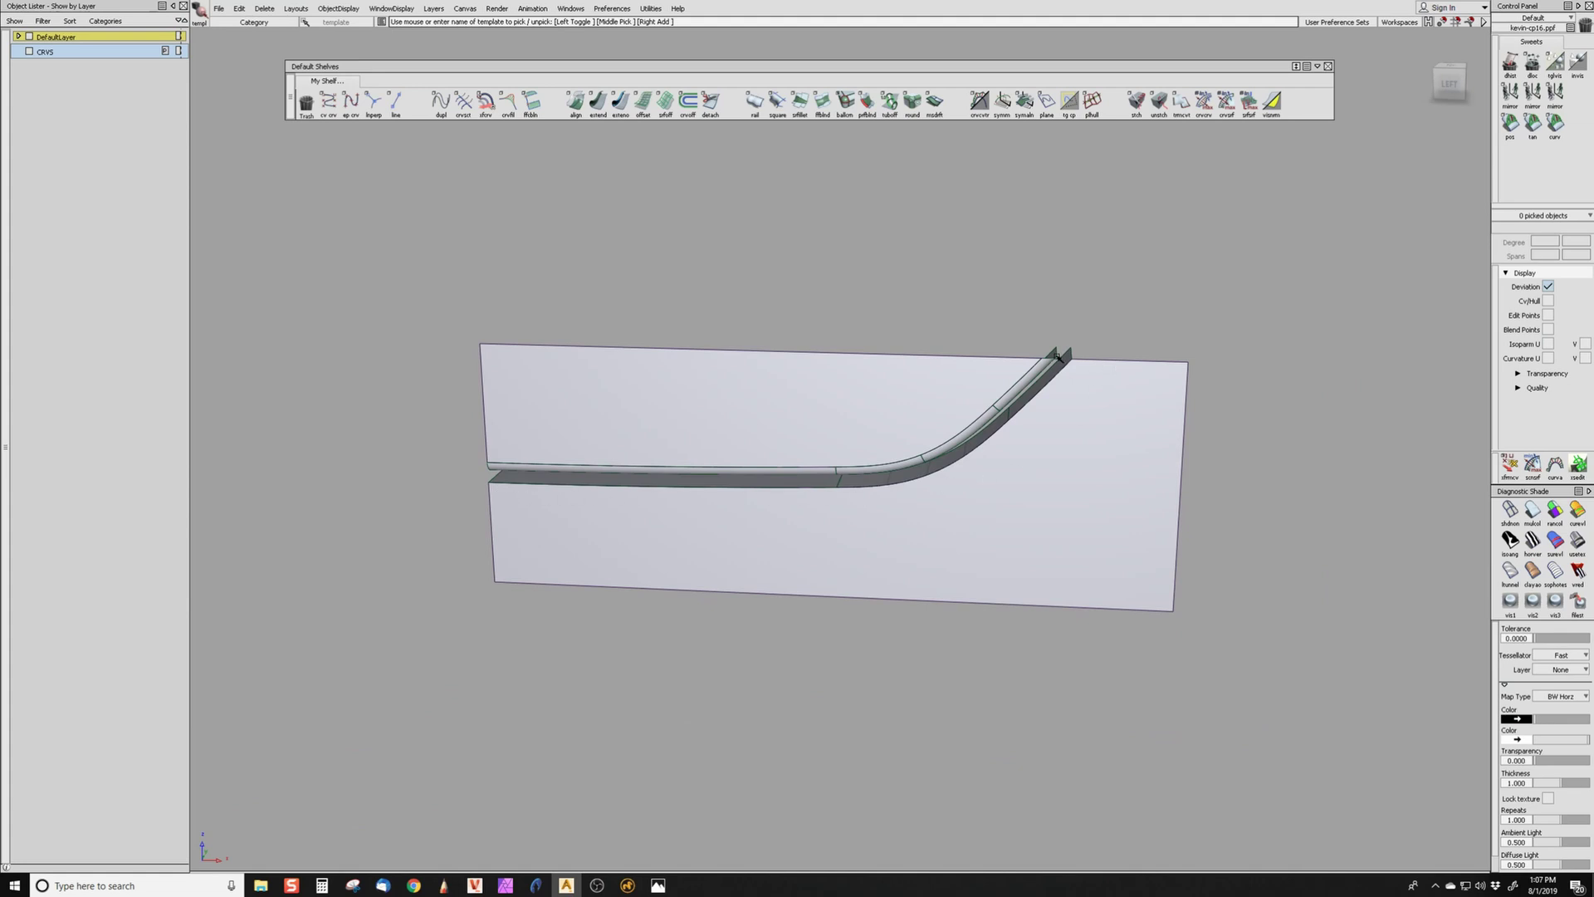
# - Start a Tubular Offset with radius 25 and select the straight, curved and slanted segments of the lower panel's gap edge
pyautogui.click(889, 101)
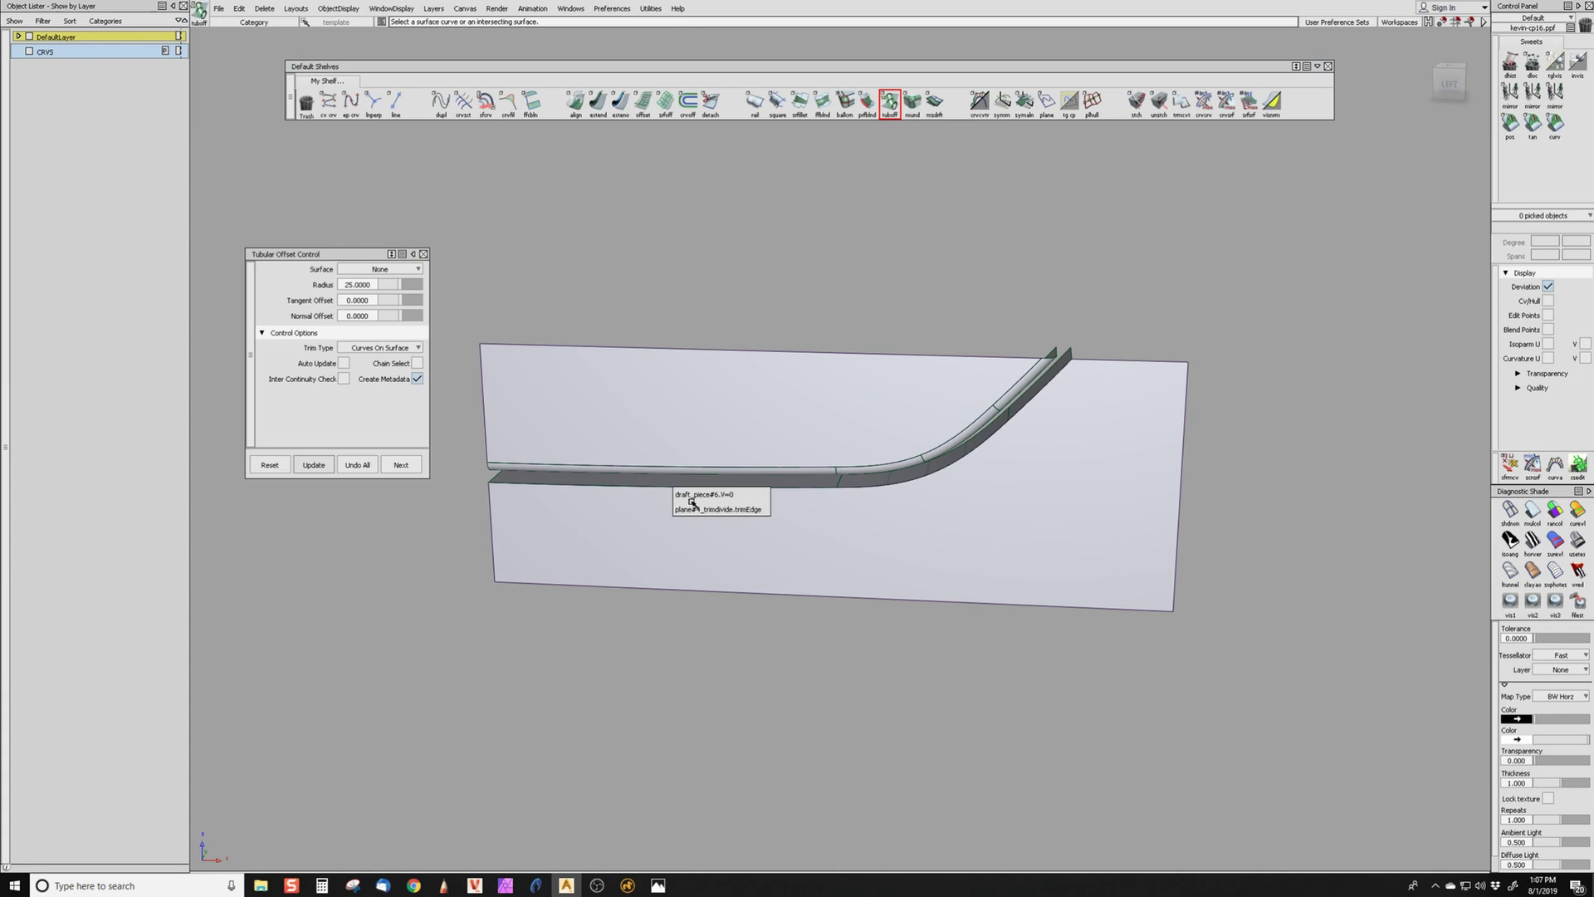
pyautogui.click(731, 490)
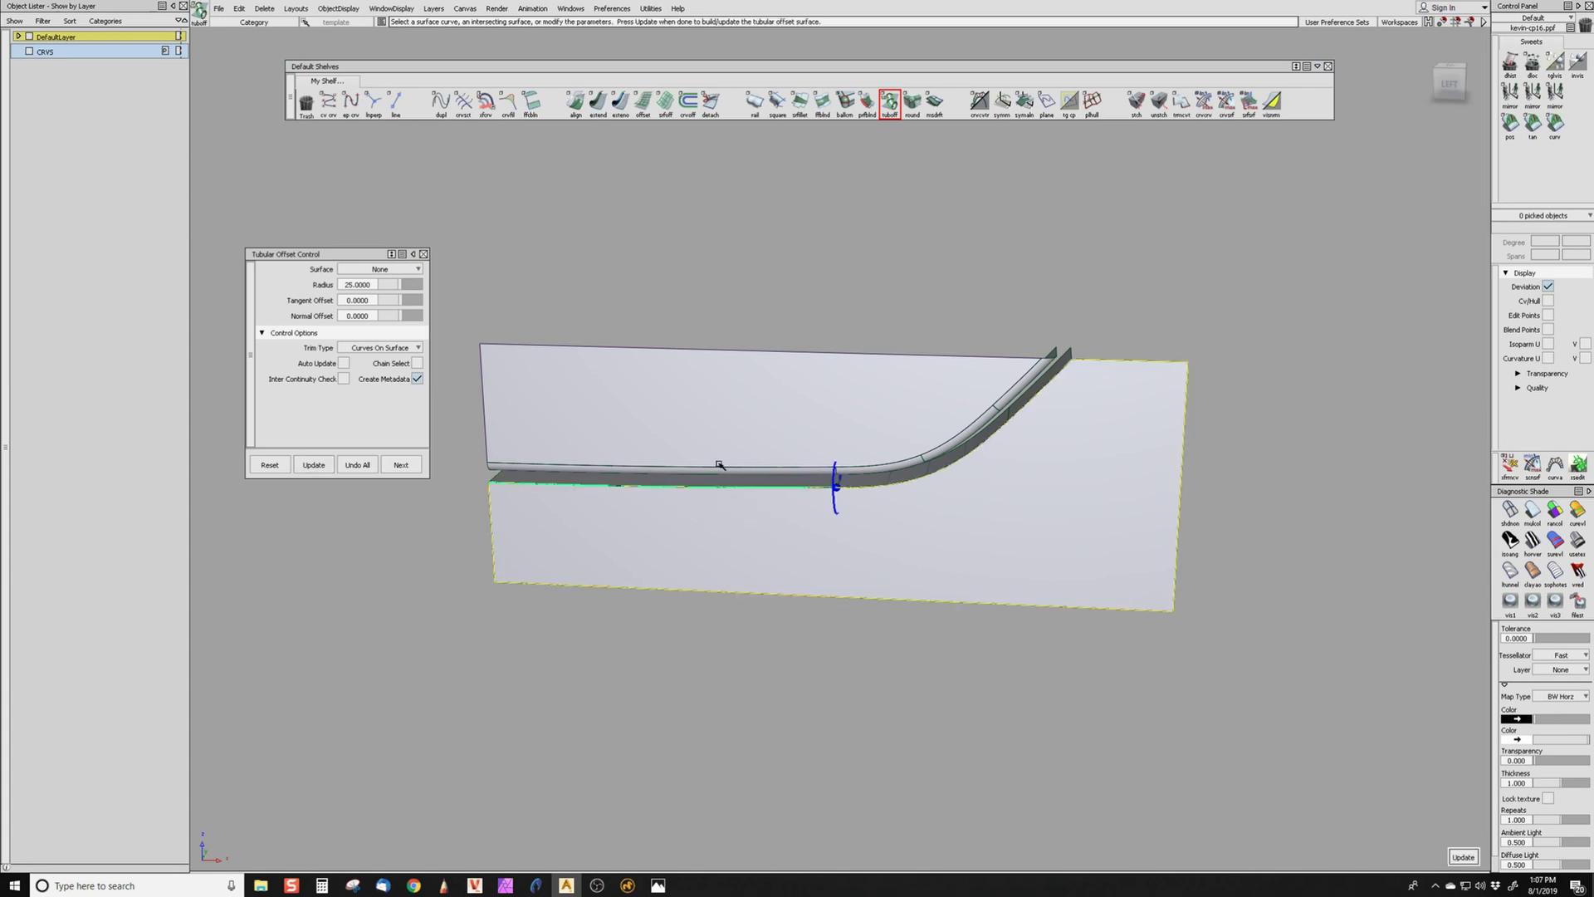
pyautogui.keyDown('alt'); pyautogui.keyDown('shift'); pyautogui.moveTo(912, 479); pyautogui.dragTo(924, 478); pyautogui.keyUp('shift'); pyautogui.keyUp('alt')
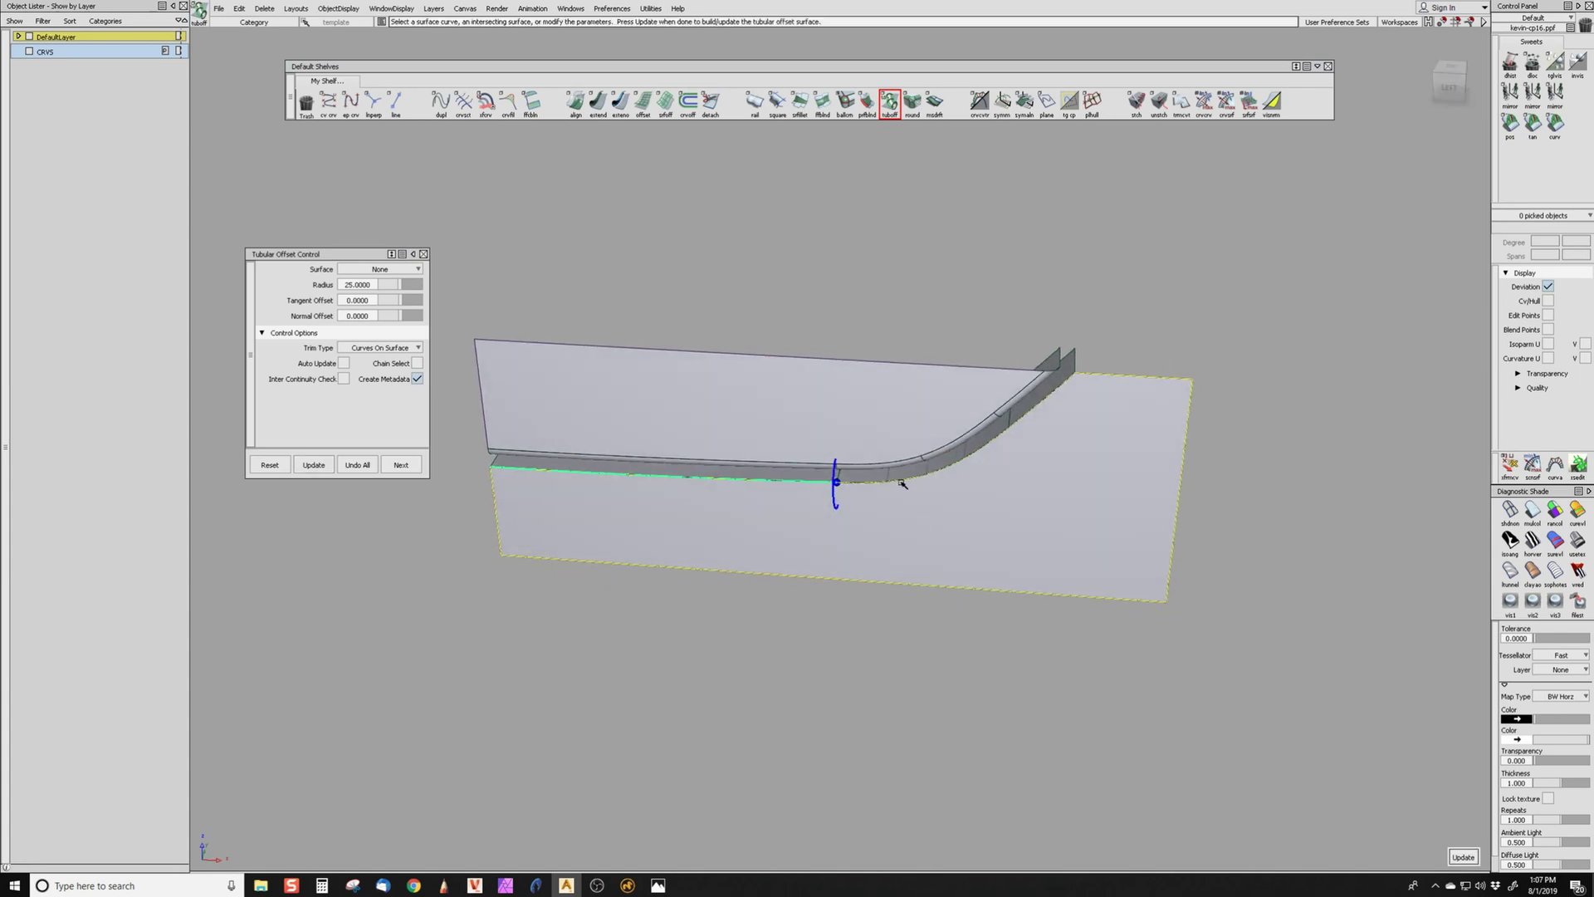
pyautogui.click(901, 482)
pyautogui.click(926, 504)
pyautogui.click(1045, 403)
pyautogui.click(1067, 427)
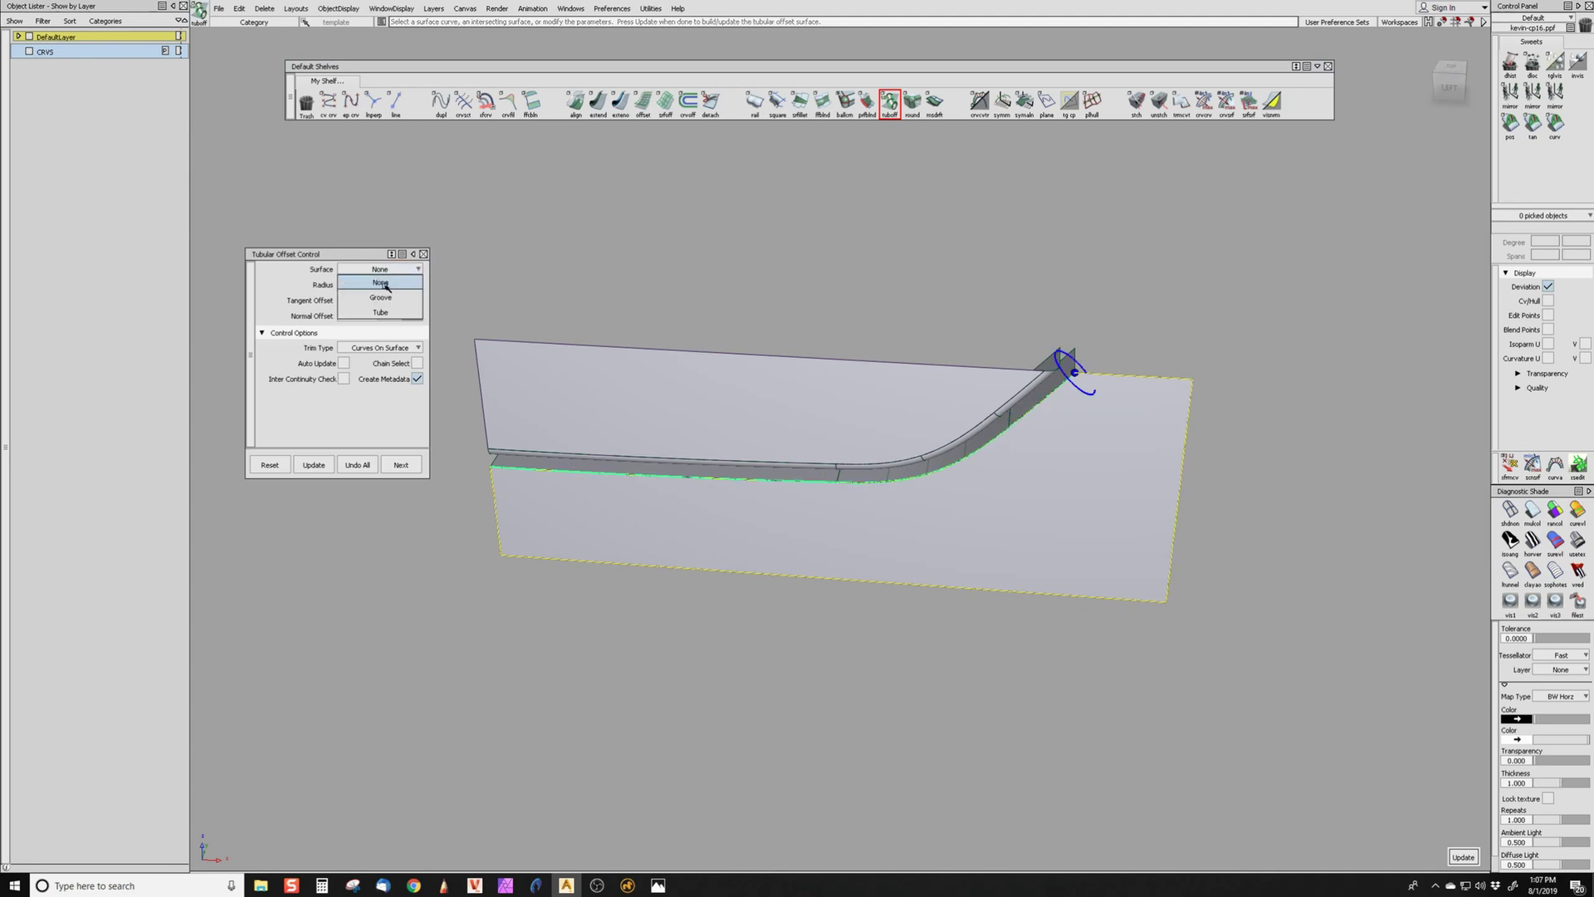
# - Preview the tubular offset as a tube, and set its surface type to None to create only the offset curve on the panel
pyautogui.keyDown('alt'); pyautogui.keyDown('shift'); pyautogui.moveTo(722, 380); pyautogui.dragTo(291, 537); pyautogui.keyUp('shift'); pyautogui.keyUp('alt')
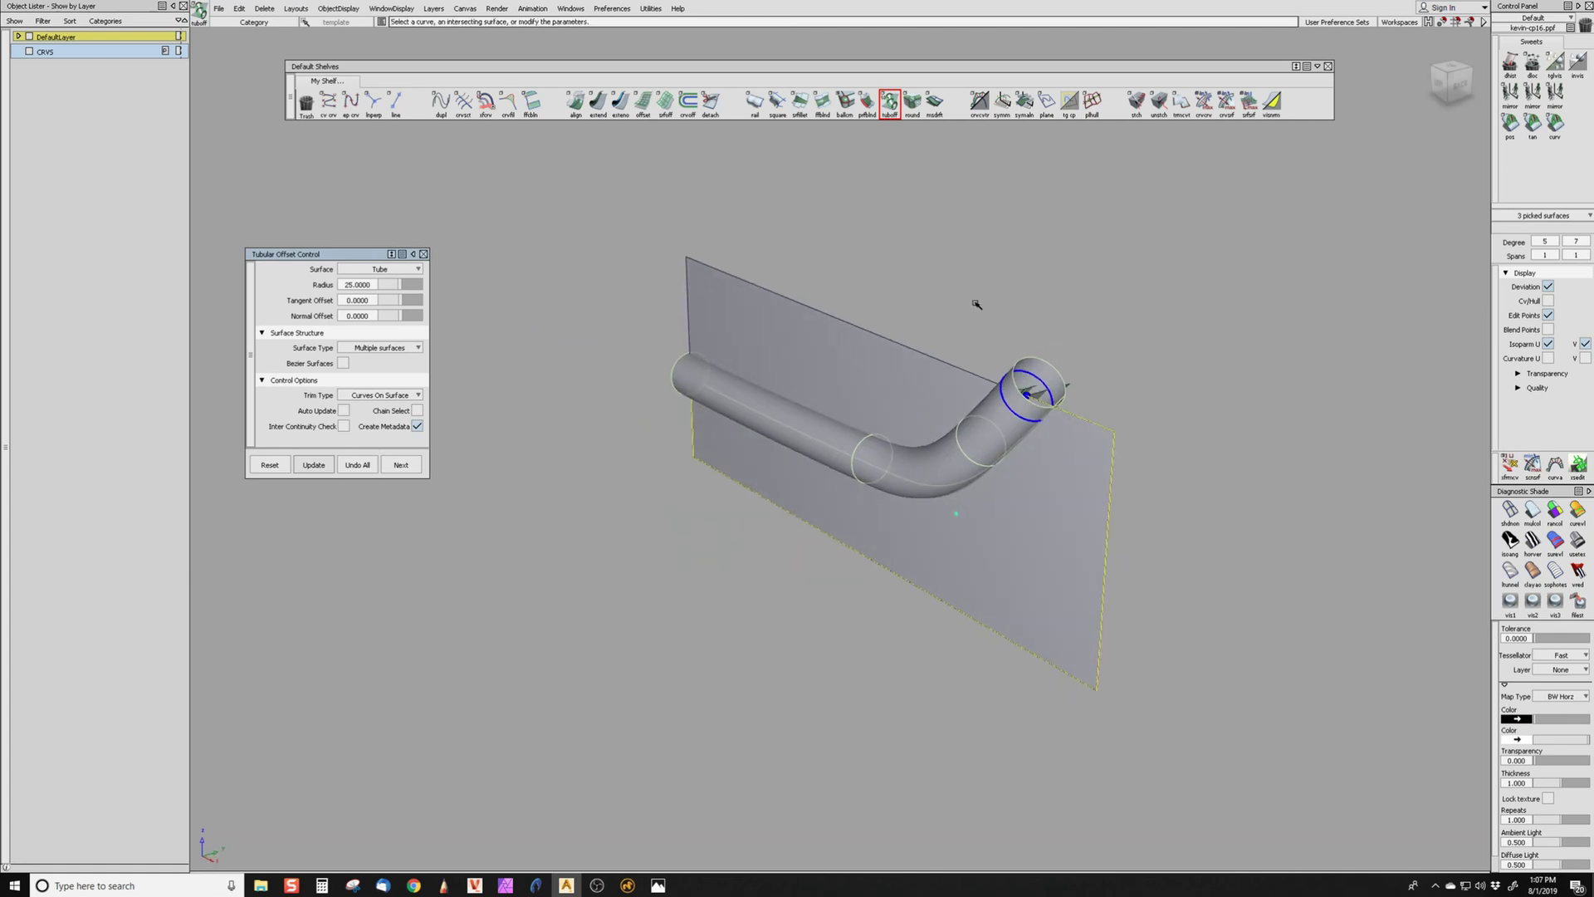
pyautogui.click(396, 268)
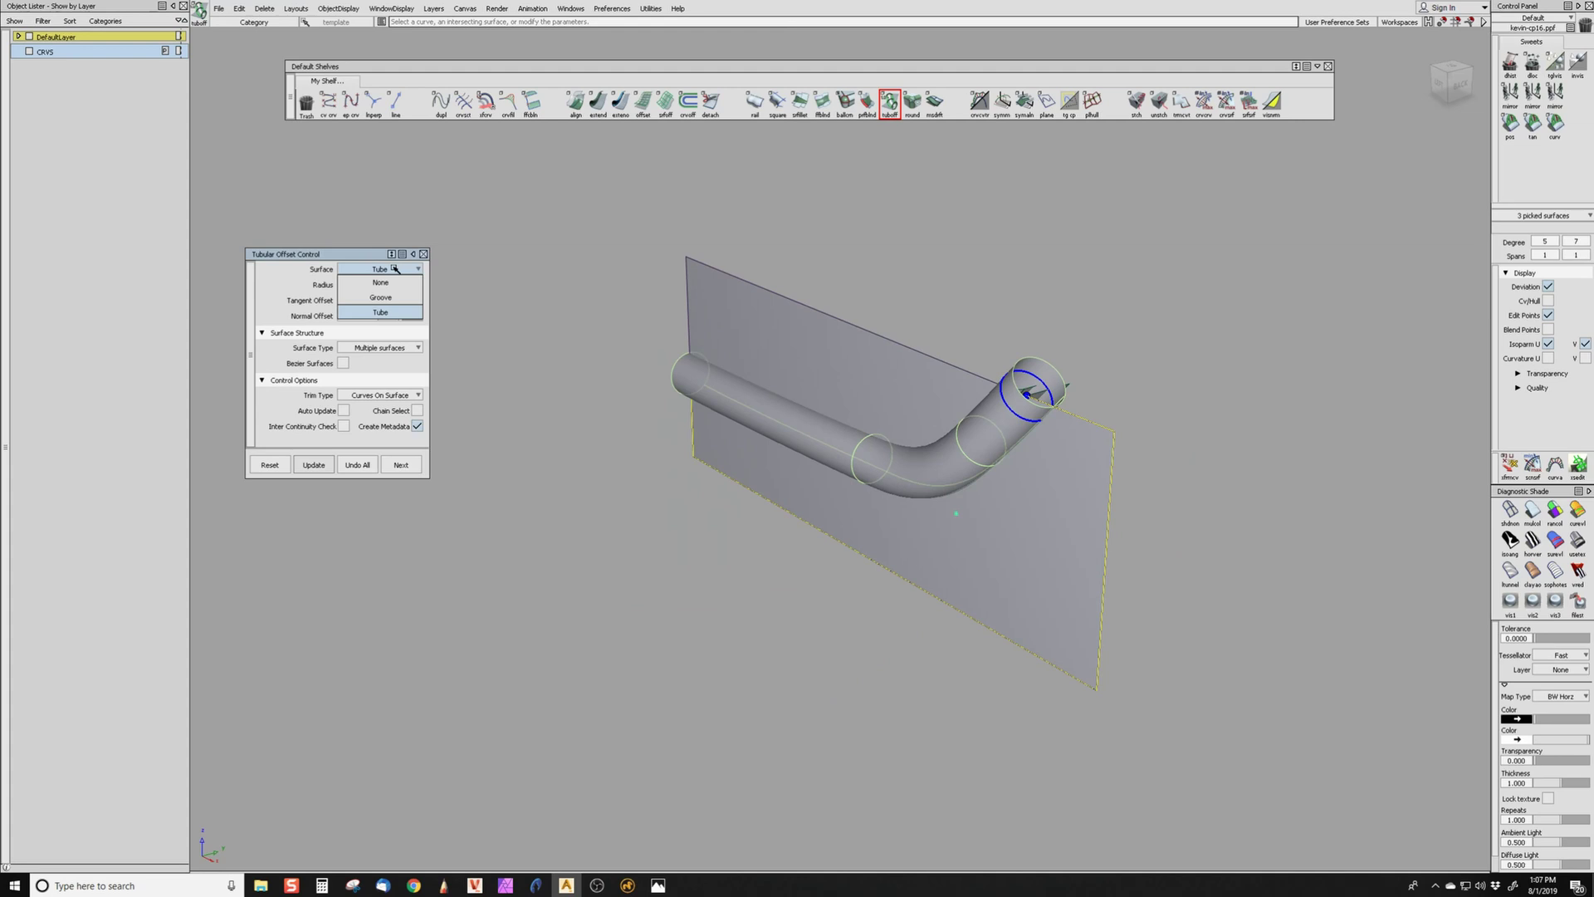
pyautogui.click(392, 284)
pyautogui.keyDown('alt'); pyautogui.keyDown('shift'); pyautogui.moveTo(1057, 526); pyautogui.dragTo(1082, 376); pyautogui.keyUp('shift'); pyautogui.keyUp('alt')
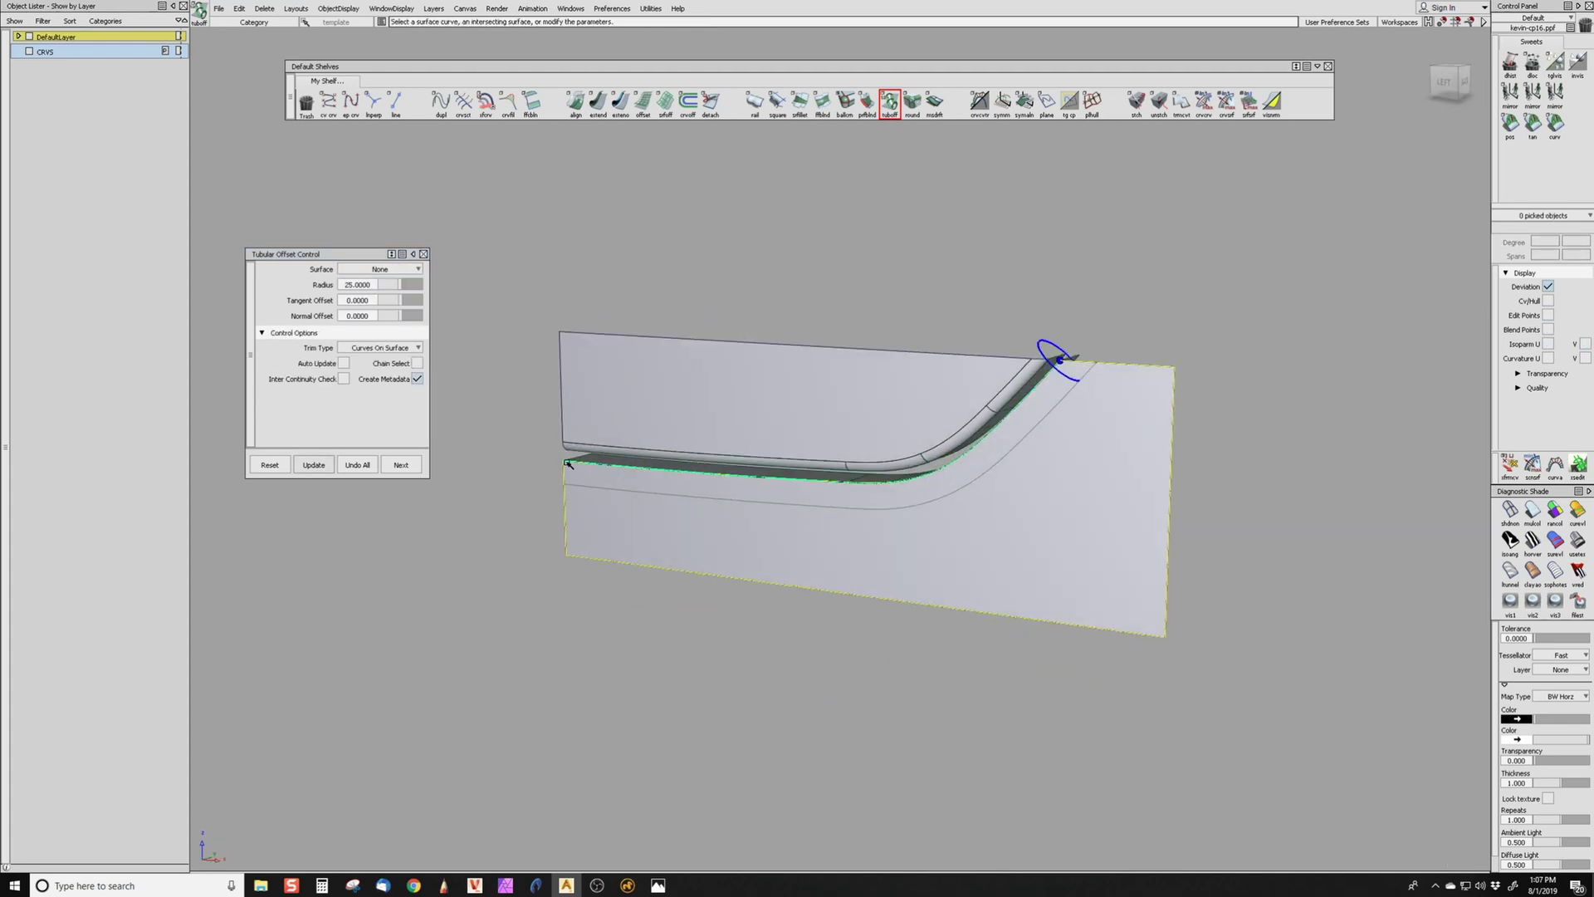
pyautogui.keyDown('alt'); pyautogui.keyDown('shift'); pyautogui.moveTo(879, 538); pyautogui.dragTo(699, 423); pyautogui.keyUp('shift'); pyautogui.keyUp('alt')
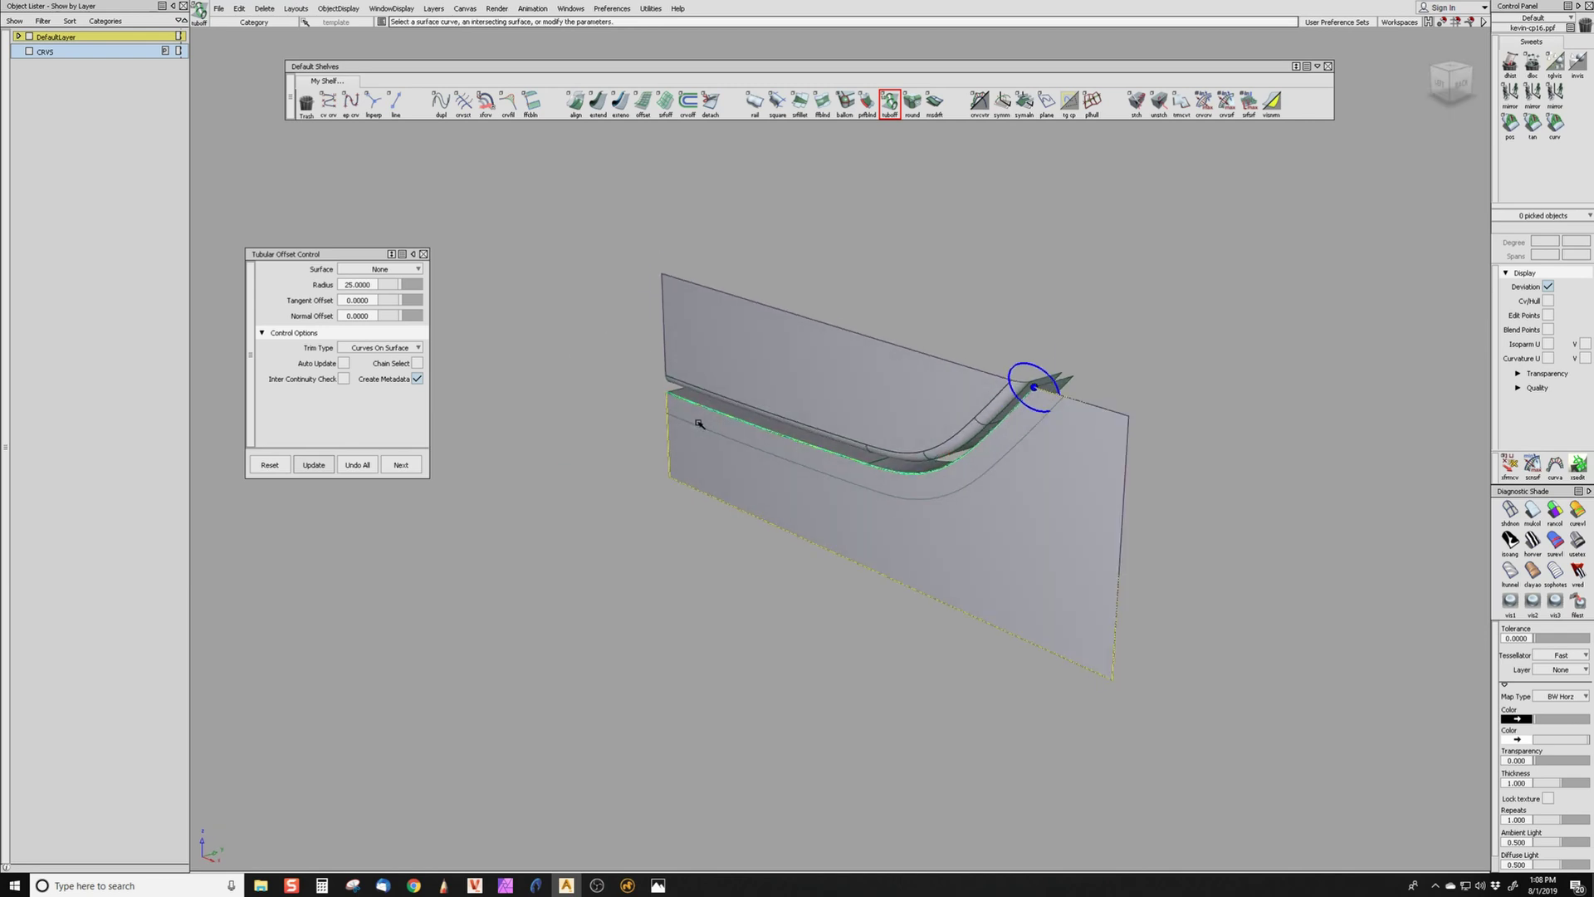
pyautogui.keyDown('alt'); pyautogui.keyDown('shift'); pyautogui.moveTo(818, 540); pyautogui.dragTo(960, 562); pyautogui.keyUp('shift'); pyautogui.keyUp('alt')
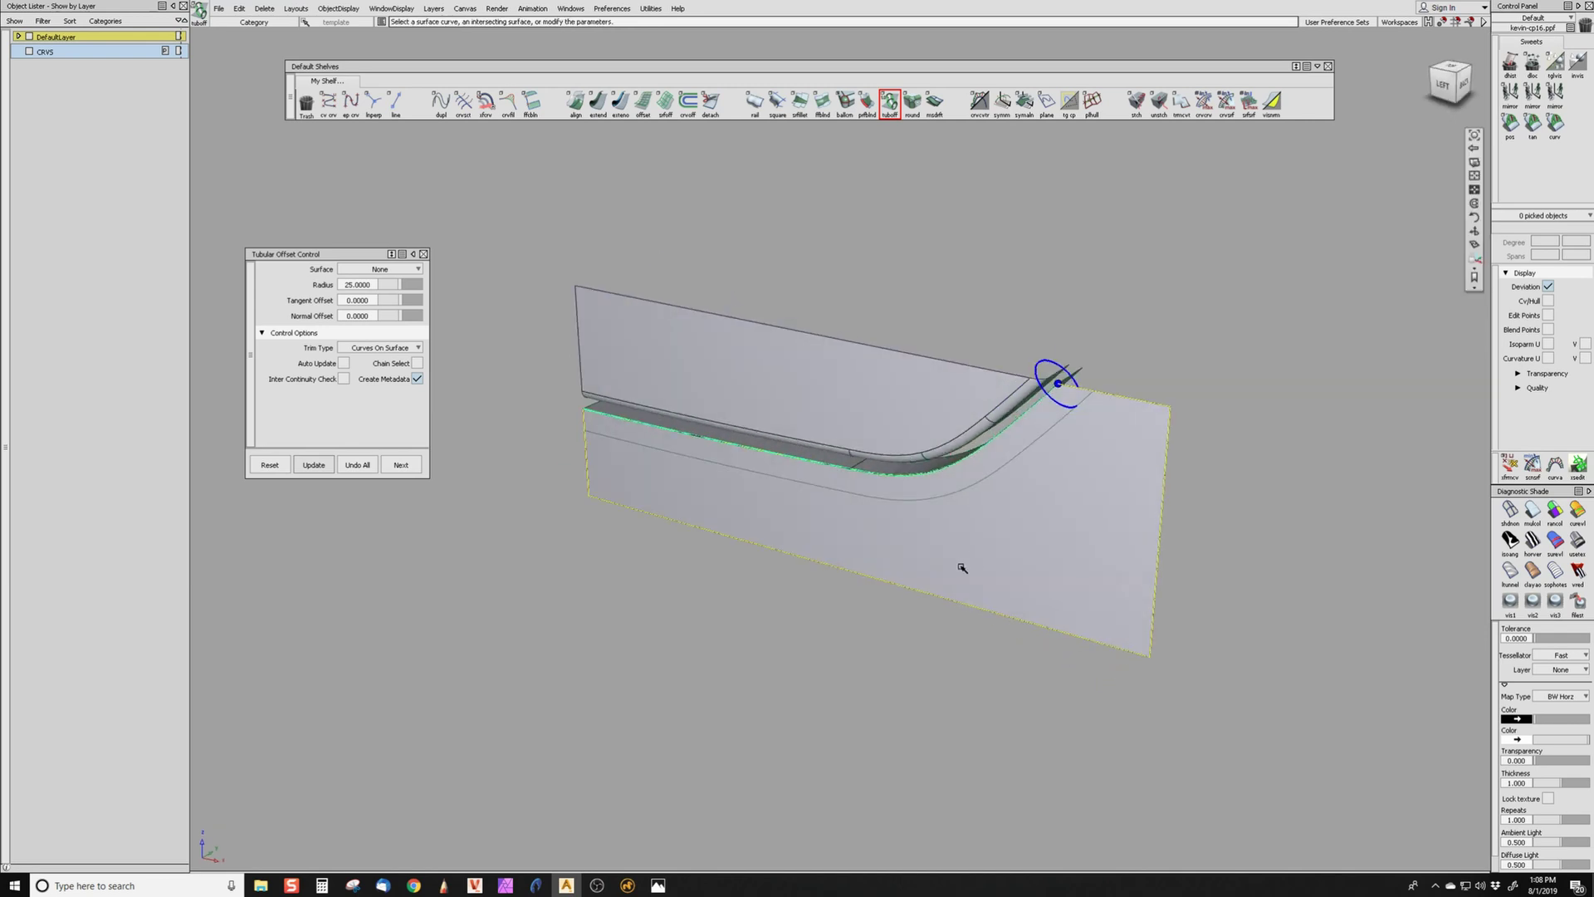
pyautogui.click(370, 286)
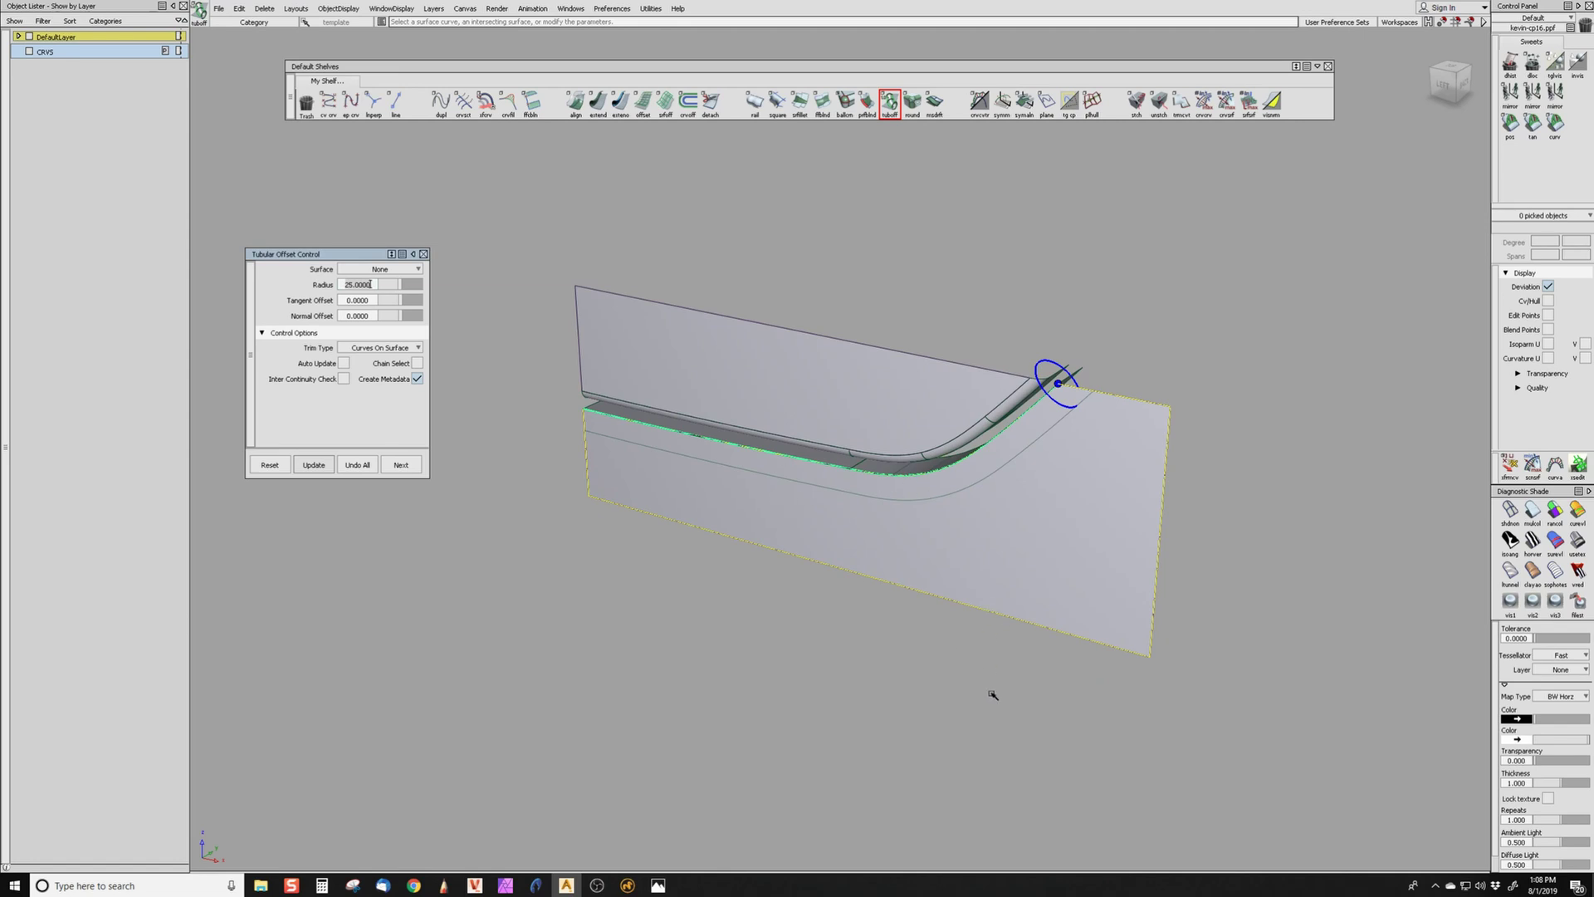
# - Trim the lower panel along the offset curve, discarding the area below it
pyautogui.moveTo(992, 695)
pyautogui.keyDown('ctrl'); pyautogui.keyDown('shift'); pyautogui.mouseDown()
pyautogui.moveTo(952, 515)
pyautogui.moveTo(1036, 587)
pyautogui.moveTo(826, 552)
pyautogui.mouseUp(); pyautogui.keyUp('shift'); pyautogui.keyUp('ctrl')
pyautogui.keyDown('ctrl'); pyautogui.keyDown('shift'); pyautogui.moveTo(826, 551); pyautogui.dragTo(931, 500, button='right'); pyautogui.keyUp('shift'); pyautogui.keyUp('ctrl')
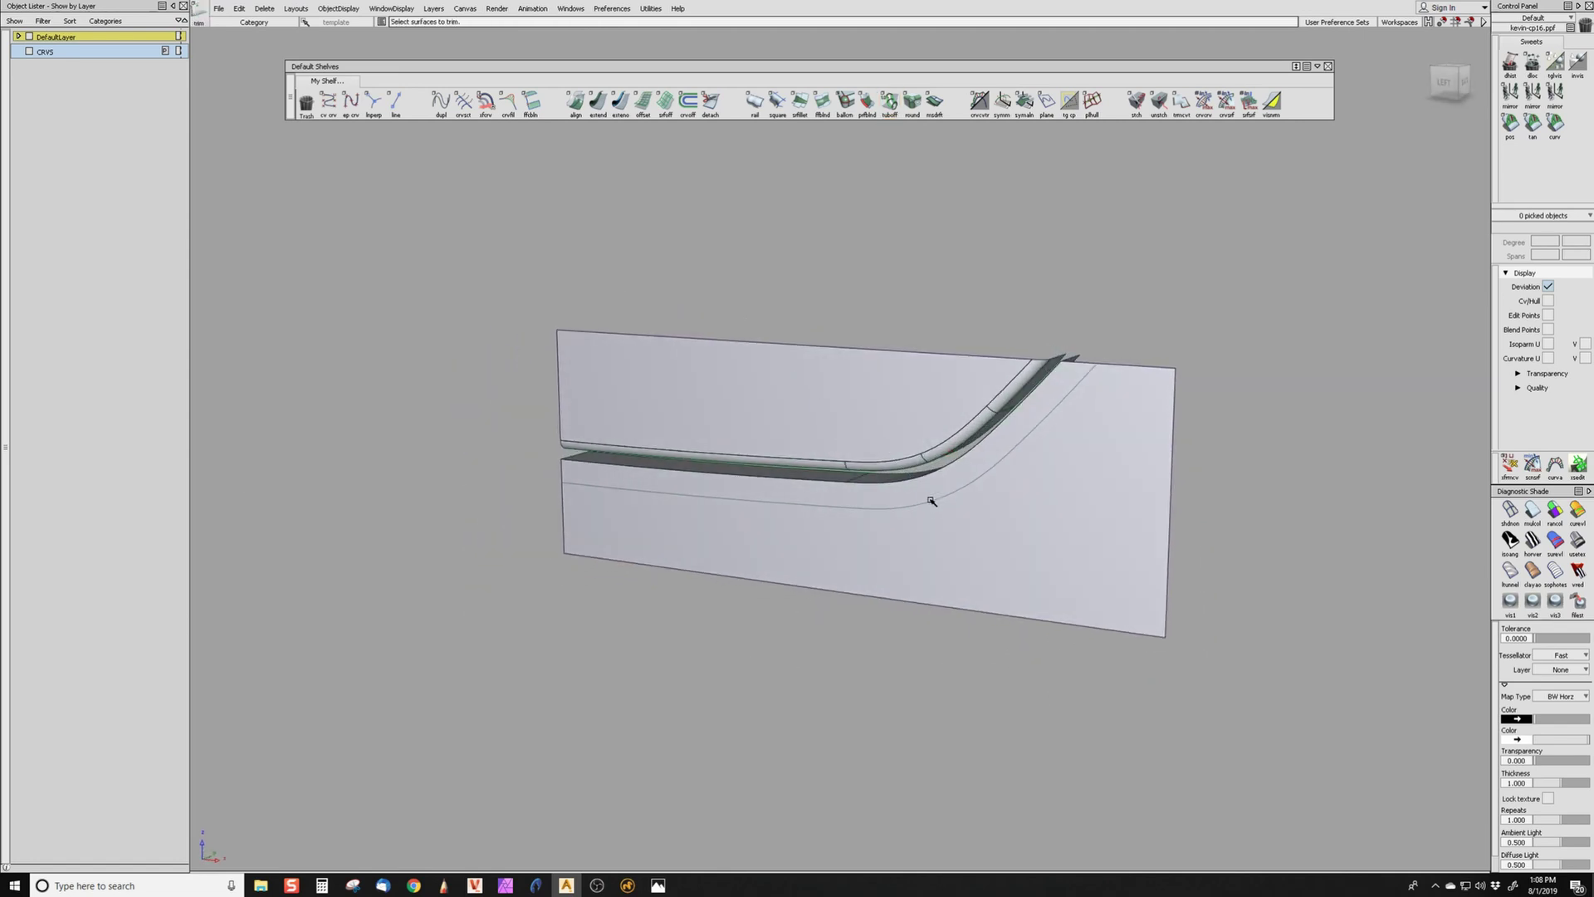
pyautogui.click(931, 501)
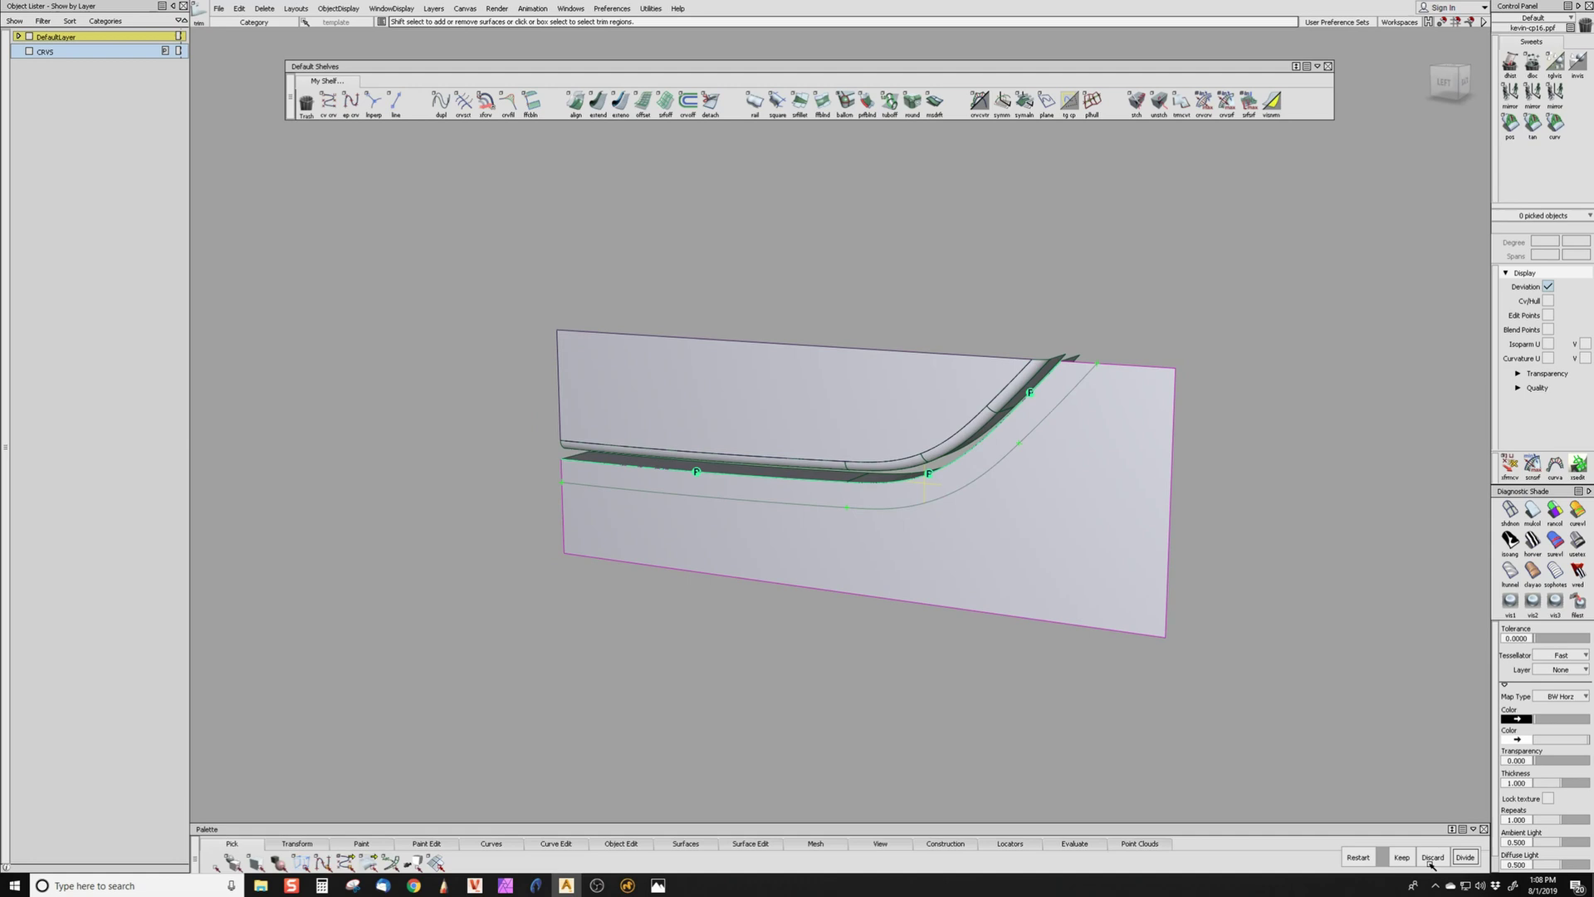
pyautogui.click(1429, 861)
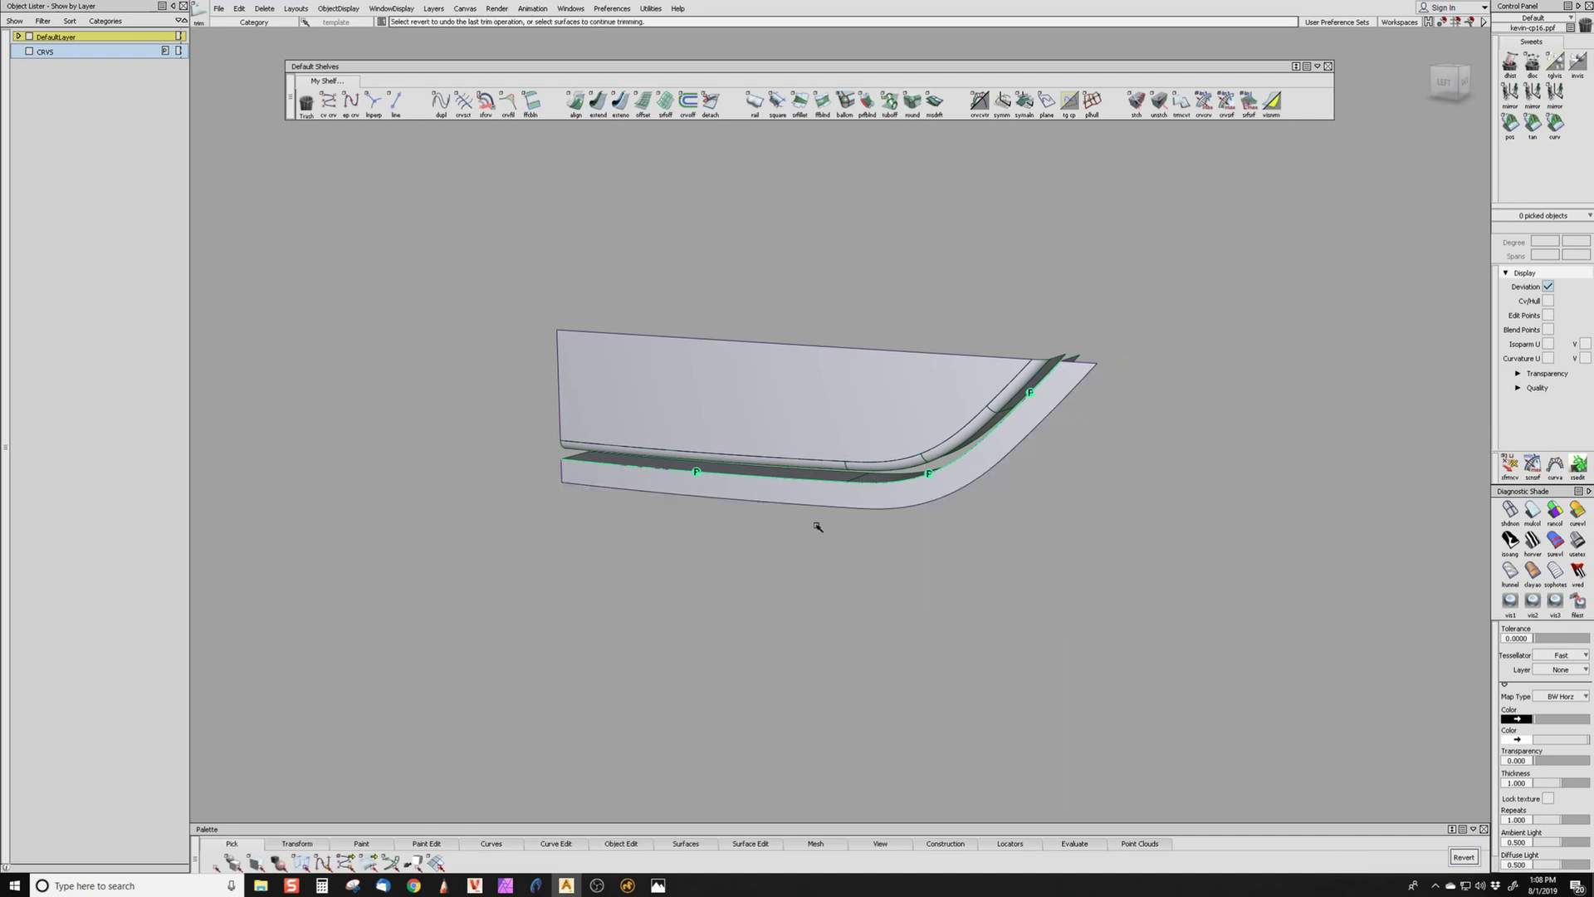
# - Build a surface fillet between the trimmed panel strip and the draft surfaces along the lower side of the gap
pyautogui.keyDown('alt'); pyautogui.keyDown('shift'); pyautogui.moveTo(818, 526); pyautogui.dragTo(801, 573); pyautogui.keyUp('shift'); pyautogui.keyUp('alt')
pyautogui.keyDown('alt'); pyautogui.keyDown('shift'); pyautogui.moveTo(801, 573); pyautogui.dragTo(855, 531, button='right'); pyautogui.keyUp('shift'); pyautogui.keyUp('alt')
pyautogui.click(800, 102)
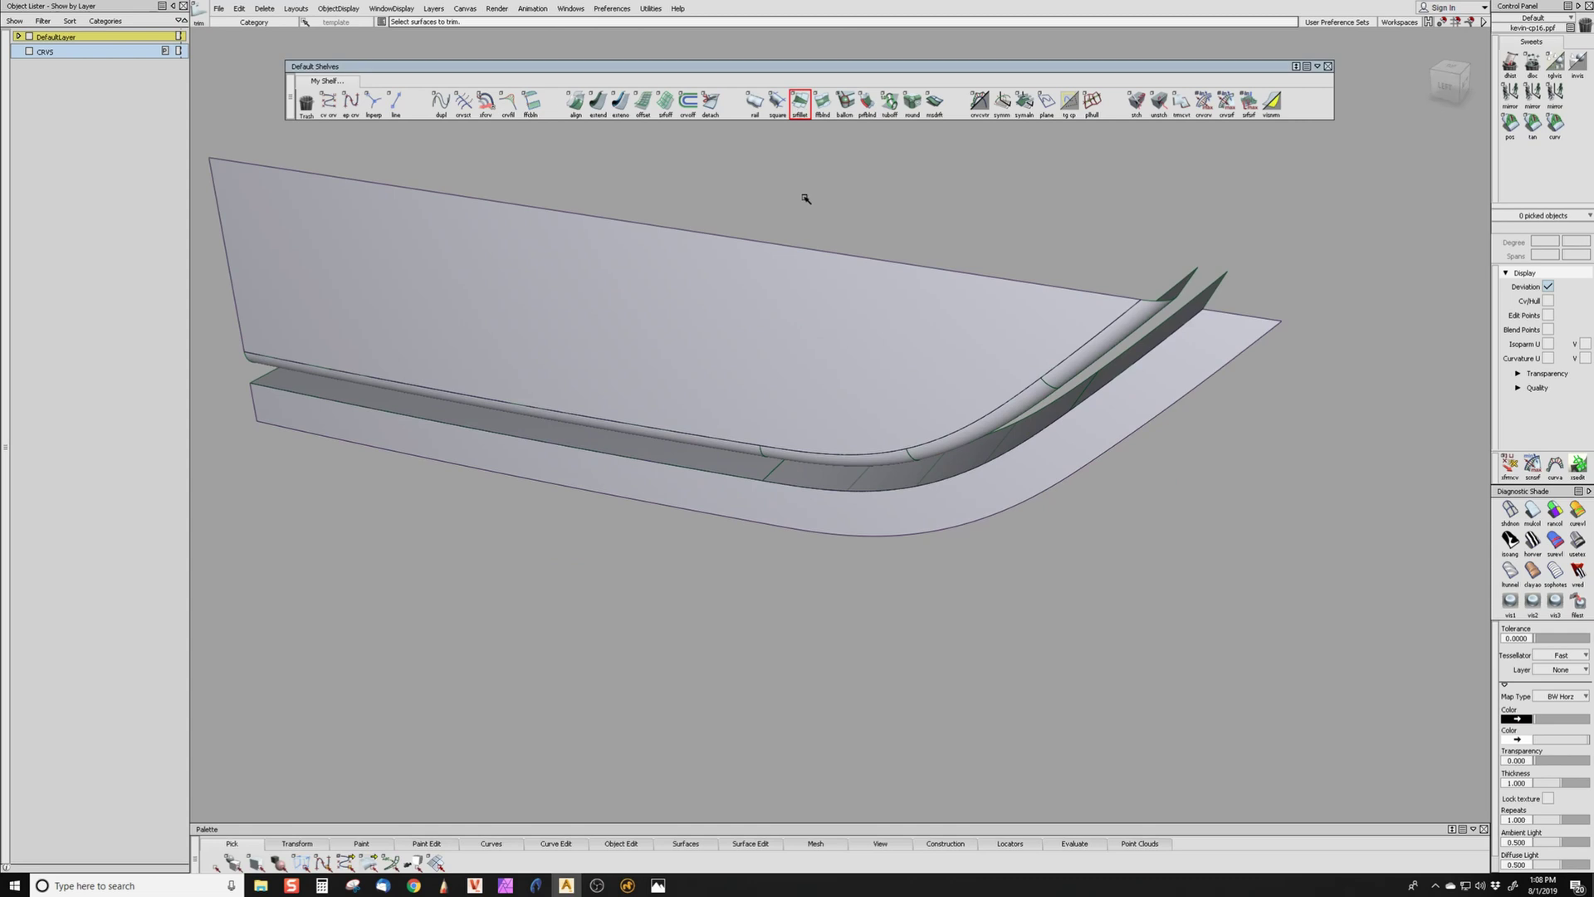
pyautogui.click(753, 473)
pyautogui.click(1111, 382)
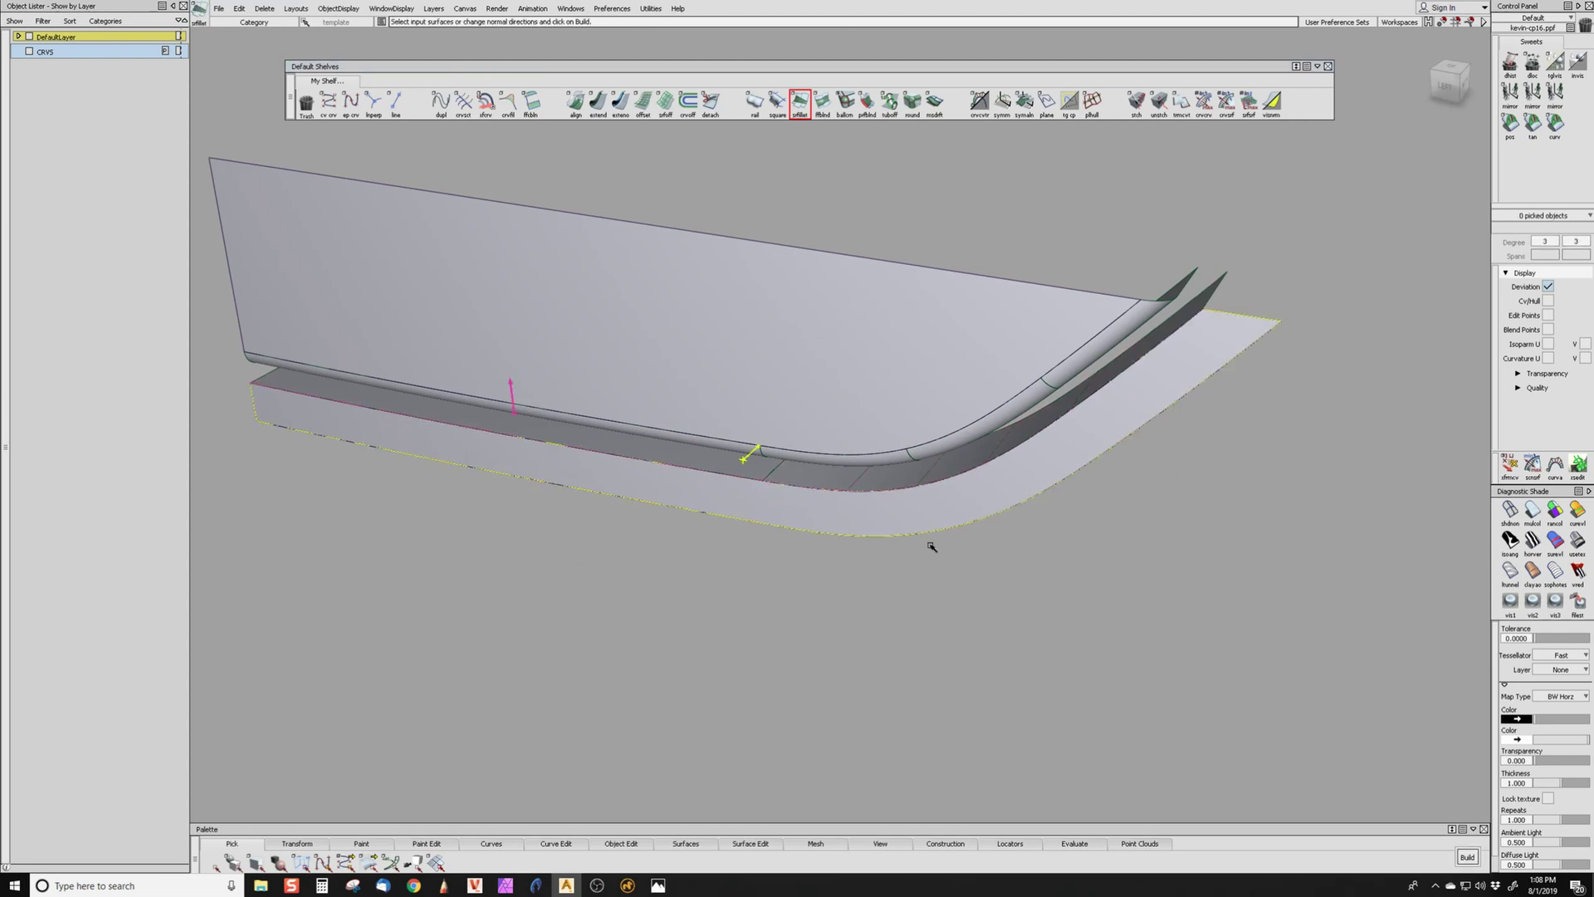
pyautogui.keyDown('alt'); pyautogui.keyDown('shift'); pyautogui.moveTo(931, 545); pyautogui.dragTo(908, 576); pyautogui.keyUp('shift'); pyautogui.keyUp('alt')
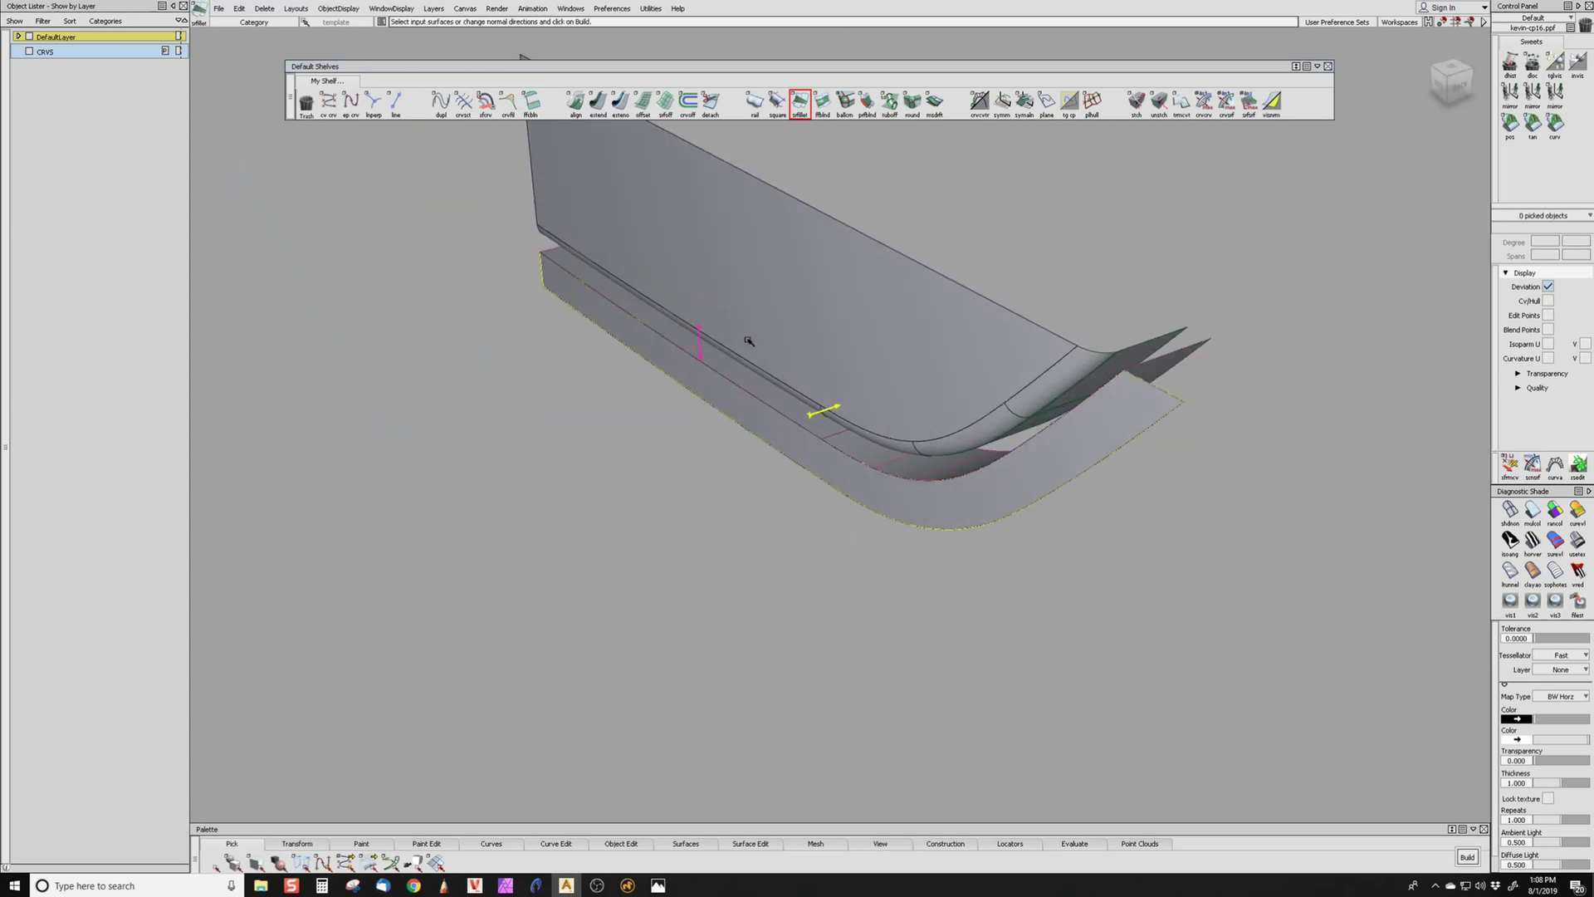
pyautogui.keyDown('ctrl'); pyautogui.keyDown('shift'); pyautogui.moveTo(759, 476); pyautogui.dragTo(759, 459); pyautogui.keyUp('shift'); pyautogui.keyUp('ctrl')
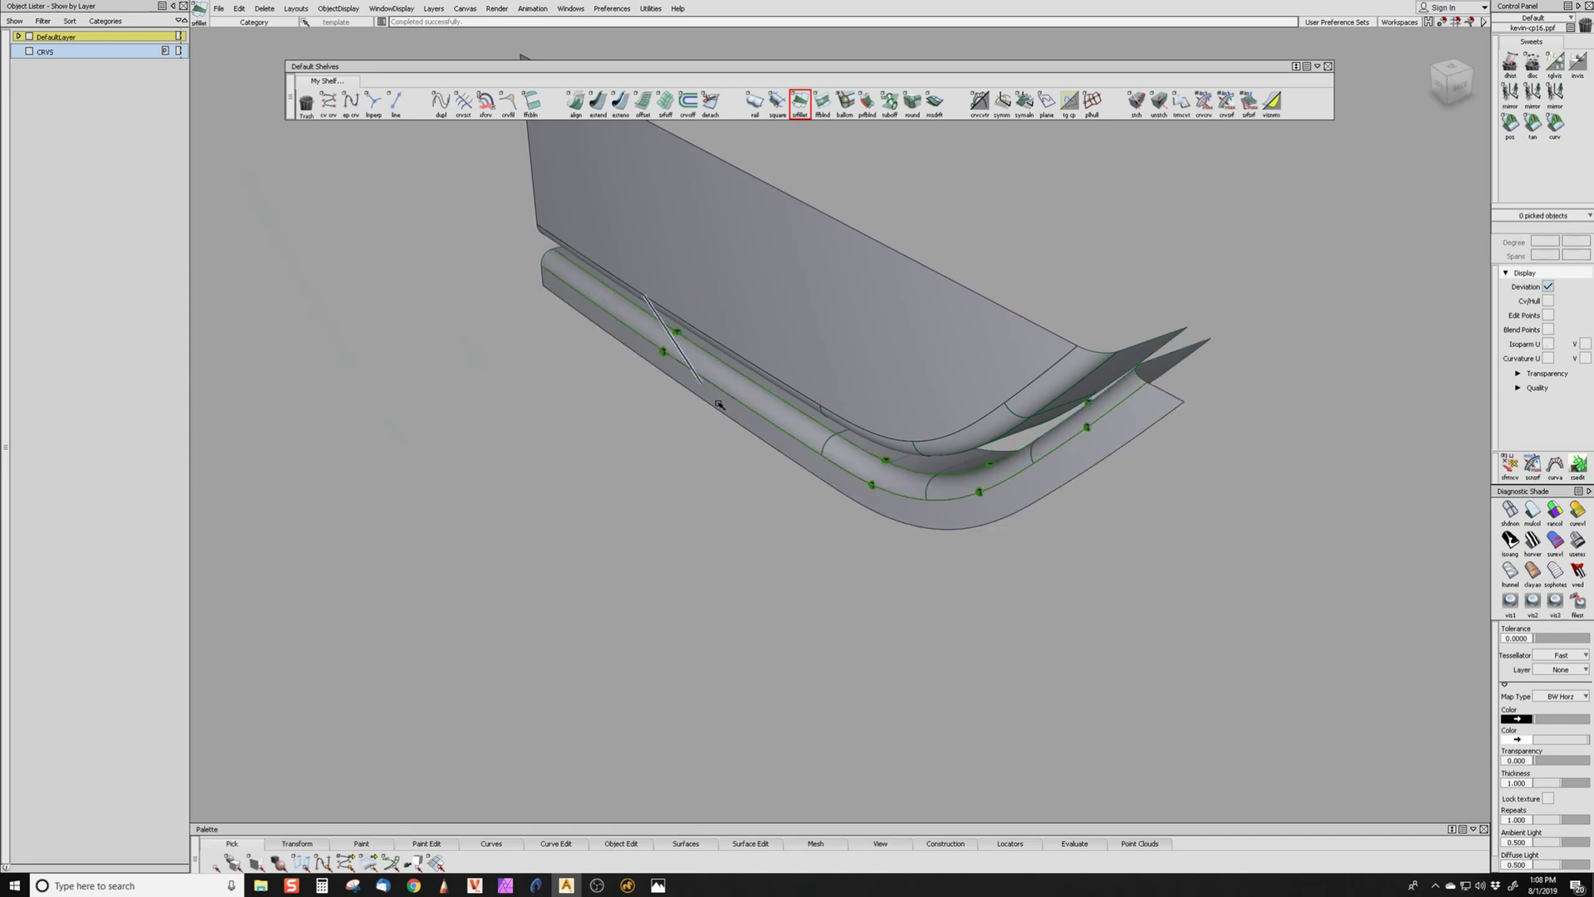
pyautogui.hotkey('alt', 't')
# - Create a draft surface of length 70 from the strip's slanted outer edge at about -52.5 degrees
pyautogui.moveTo(1079, 610)
pyautogui.keyDown('alt'); pyautogui.keyDown('shift'); pyautogui.mouseDown()
pyautogui.moveTo(1013, 623)
pyautogui.moveTo(839, 519)
pyautogui.moveTo(794, 451)
pyautogui.moveTo(800, 409)
pyautogui.moveTo(823, 453)
pyautogui.moveTo(1252, 420)
pyautogui.moveTo(1149, 434)
pyautogui.moveTo(921, 555)
pyautogui.moveTo(645, 549)
pyautogui.mouseUp(); pyautogui.keyUp('shift'); pyautogui.keyUp('alt')
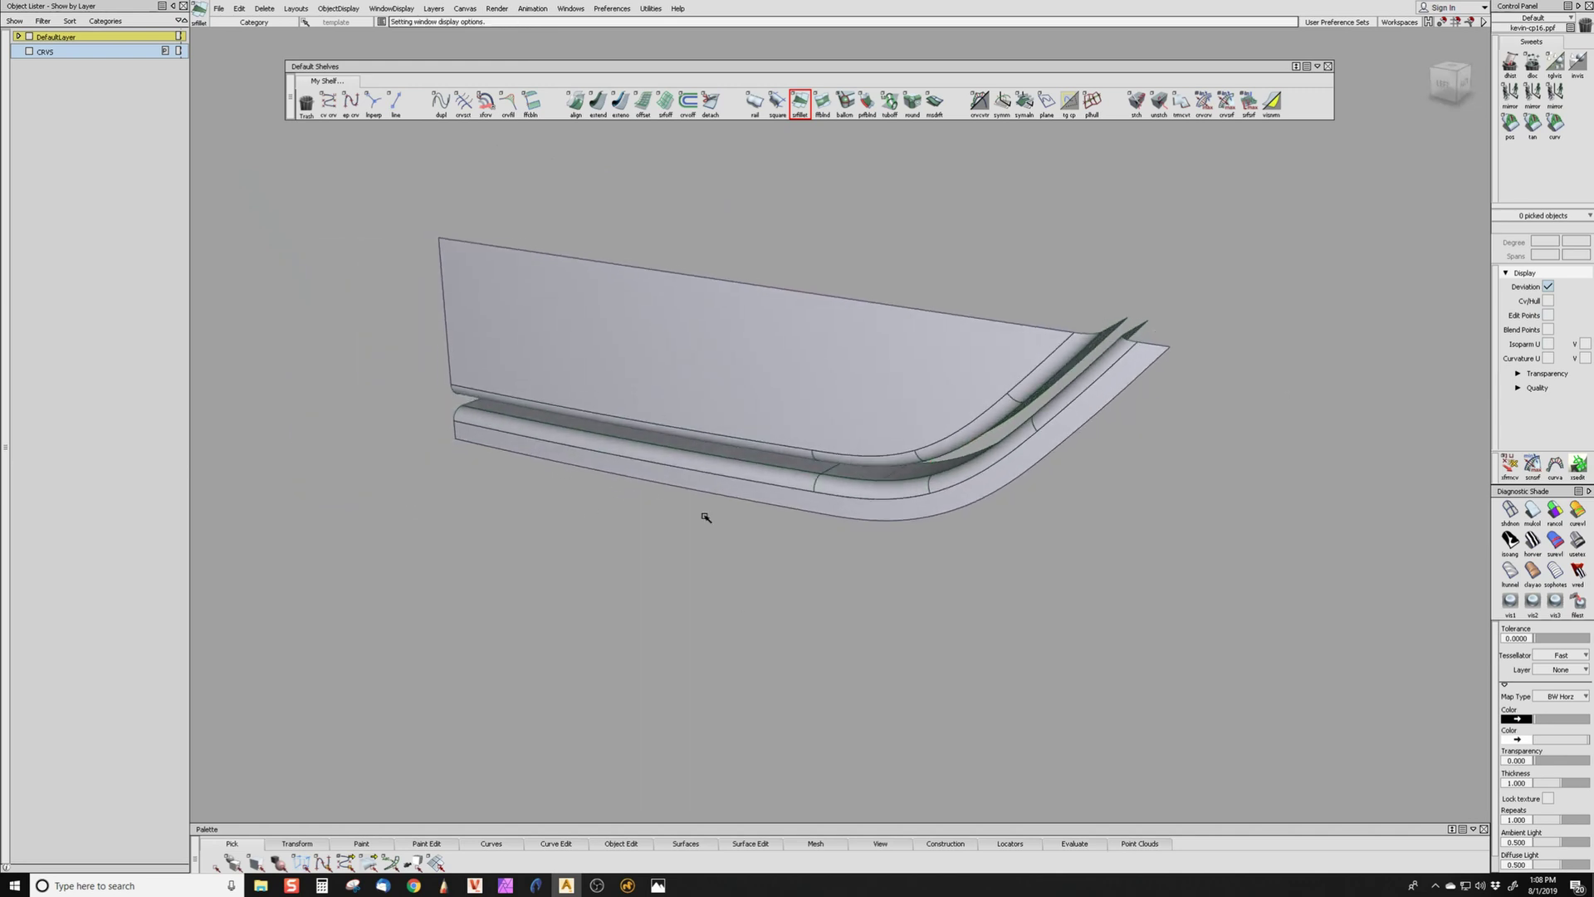
pyautogui.click(938, 101)
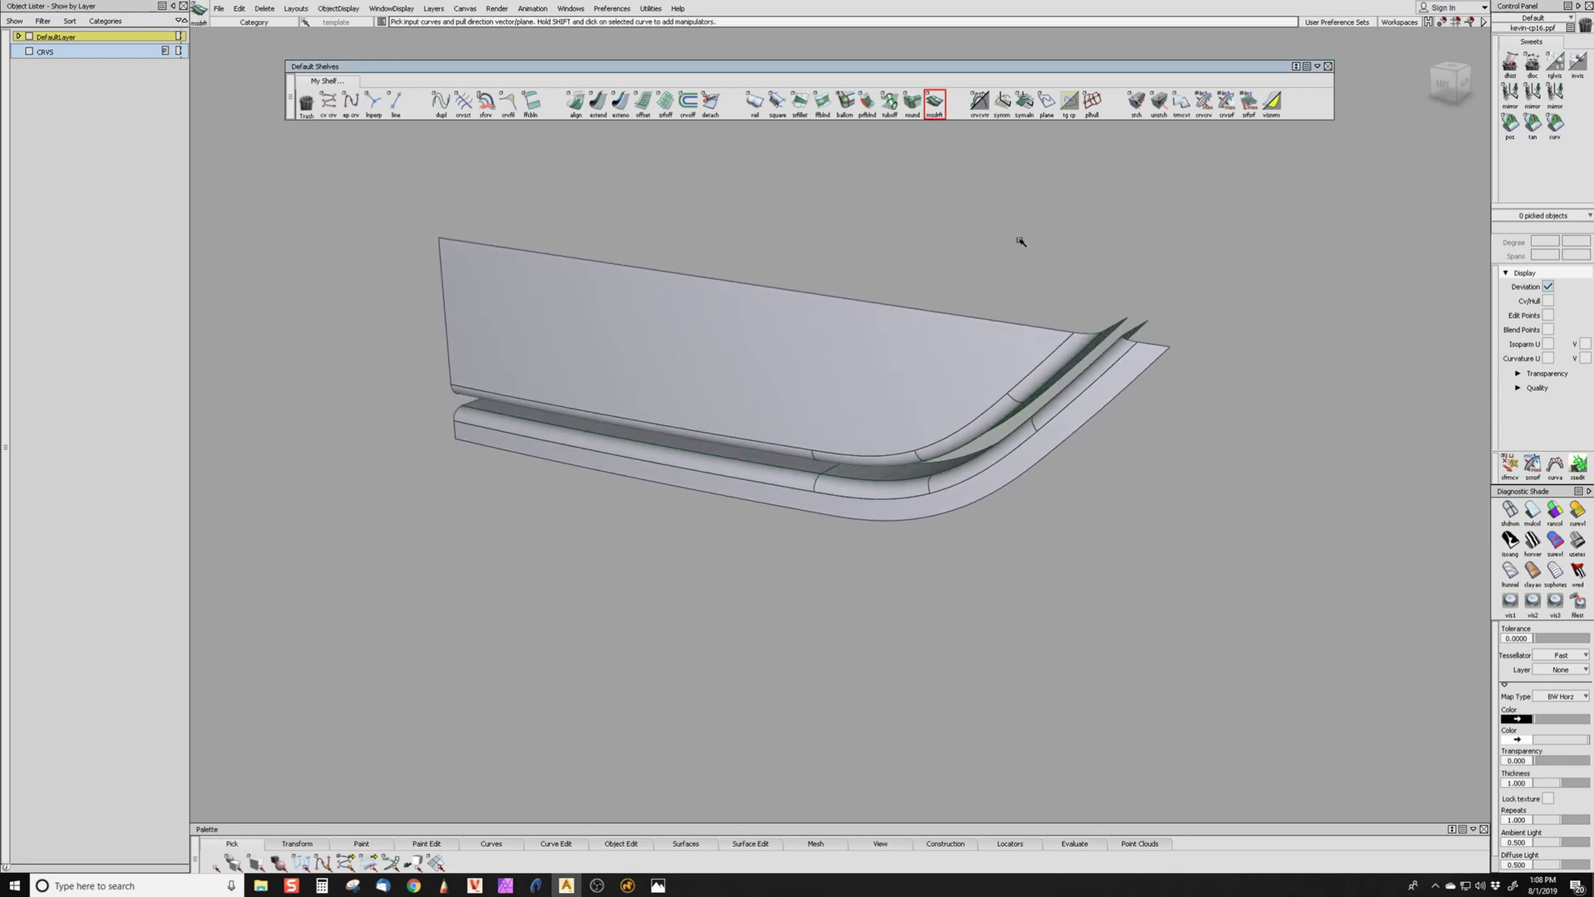
pyautogui.click(1139, 384)
pyautogui.keyDown('alt'); pyautogui.keyDown('shift'); pyautogui.moveTo(1259, 534); pyautogui.dragTo(1017, 586); pyautogui.keyUp('shift'); pyautogui.keyUp('alt')
pyautogui.keyDown('alt'); pyautogui.keyDown('shift'); pyautogui.moveTo(878, 679); pyautogui.dragTo(988, 629); pyautogui.keyUp('shift'); pyautogui.keyUp('alt')
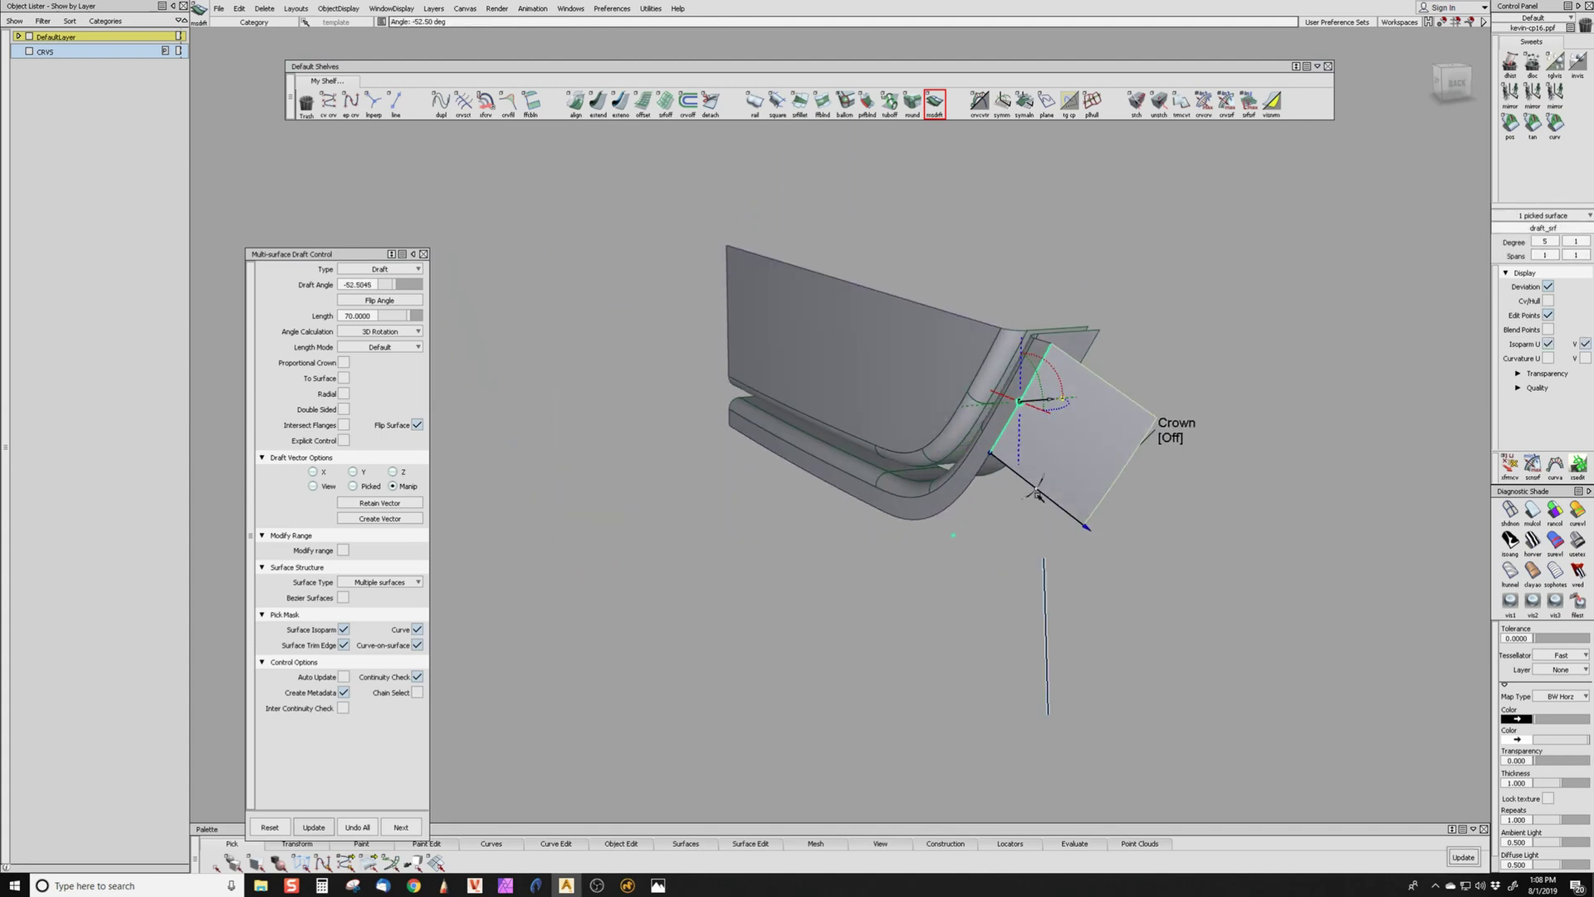
pyautogui.keyDown('ctrl'); pyautogui.keyDown('shift'); pyautogui.moveTo(1038, 493); pyautogui.dragTo(1037, 481); pyautogui.keyUp('shift'); pyautogui.keyUp('ctrl')
# - Create a draft surface of length 70 from the strip's straight lower edge along Z at about 6.74 degrees
pyautogui.click(830, 483)
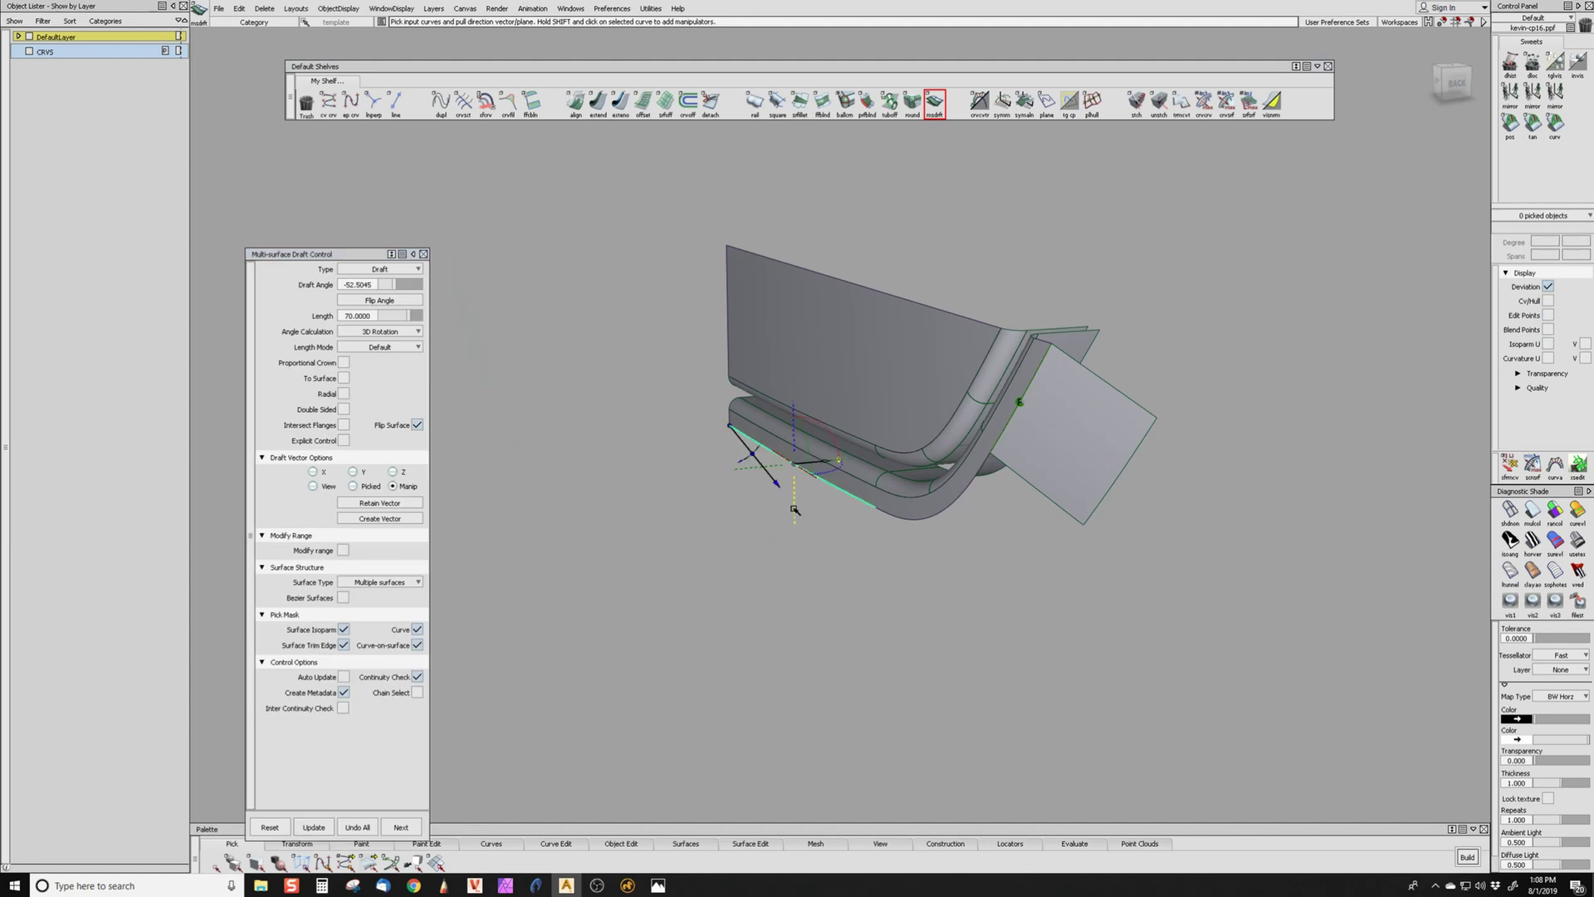
pyautogui.click(795, 510)
pyautogui.click(367, 287)
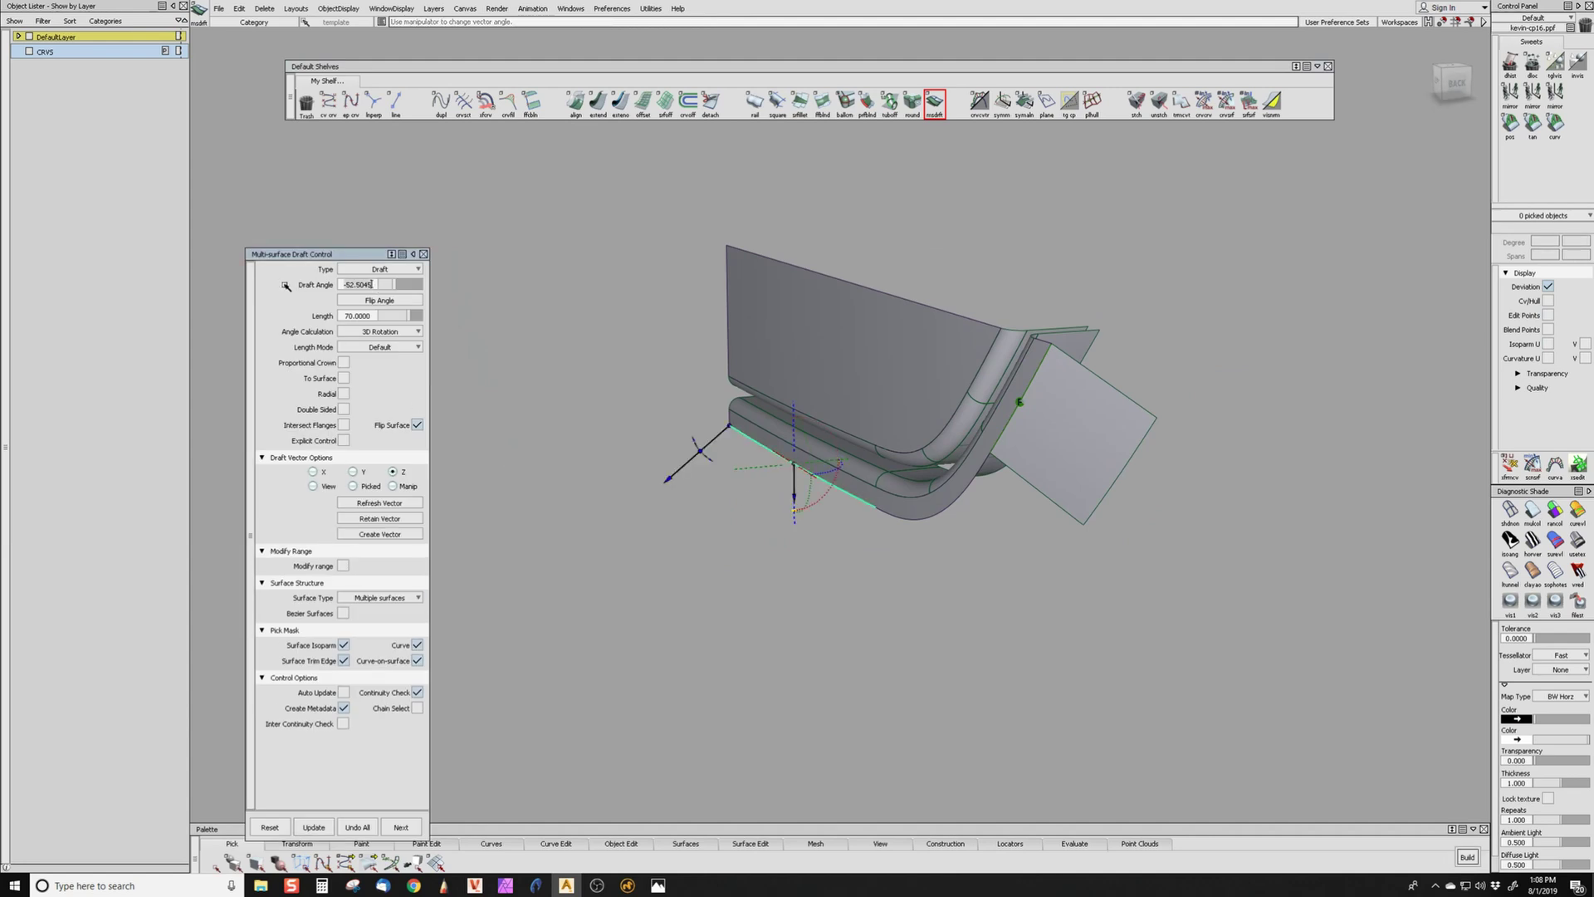
pyautogui.write('0')
pyautogui.press('Return')
pyautogui.press('space')
pyautogui.keyDown('alt'); pyautogui.keyDown('shift'); pyautogui.moveTo(930, 631); pyautogui.dragTo(940, 584); pyautogui.keyUp('shift'); pyautogui.keyUp('alt')
pyautogui.moveTo(770, 482); pyautogui.dragTo(722, 501)
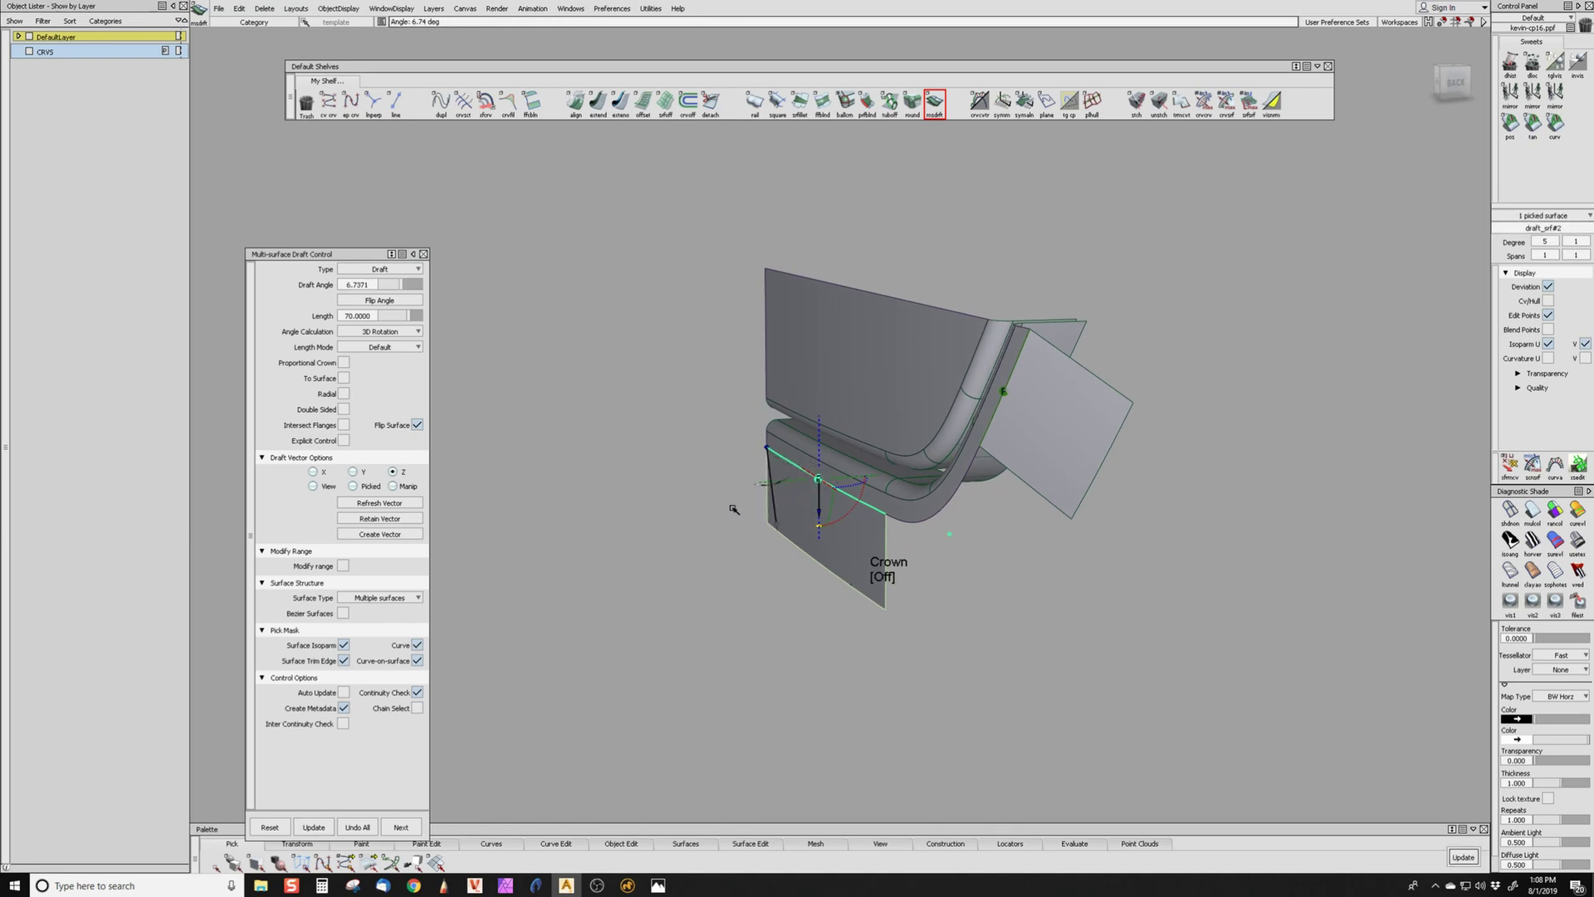
pyautogui.moveTo(740, 676)
pyautogui.keyDown('alt'); pyautogui.keyDown('shift'); pyautogui.mouseDown()
pyautogui.moveTo(1170, 633)
pyautogui.moveTo(925, 786)
pyautogui.moveTo(752, 697)
pyautogui.mouseUp(); pyautogui.keyUp('shift'); pyautogui.keyUp('alt')
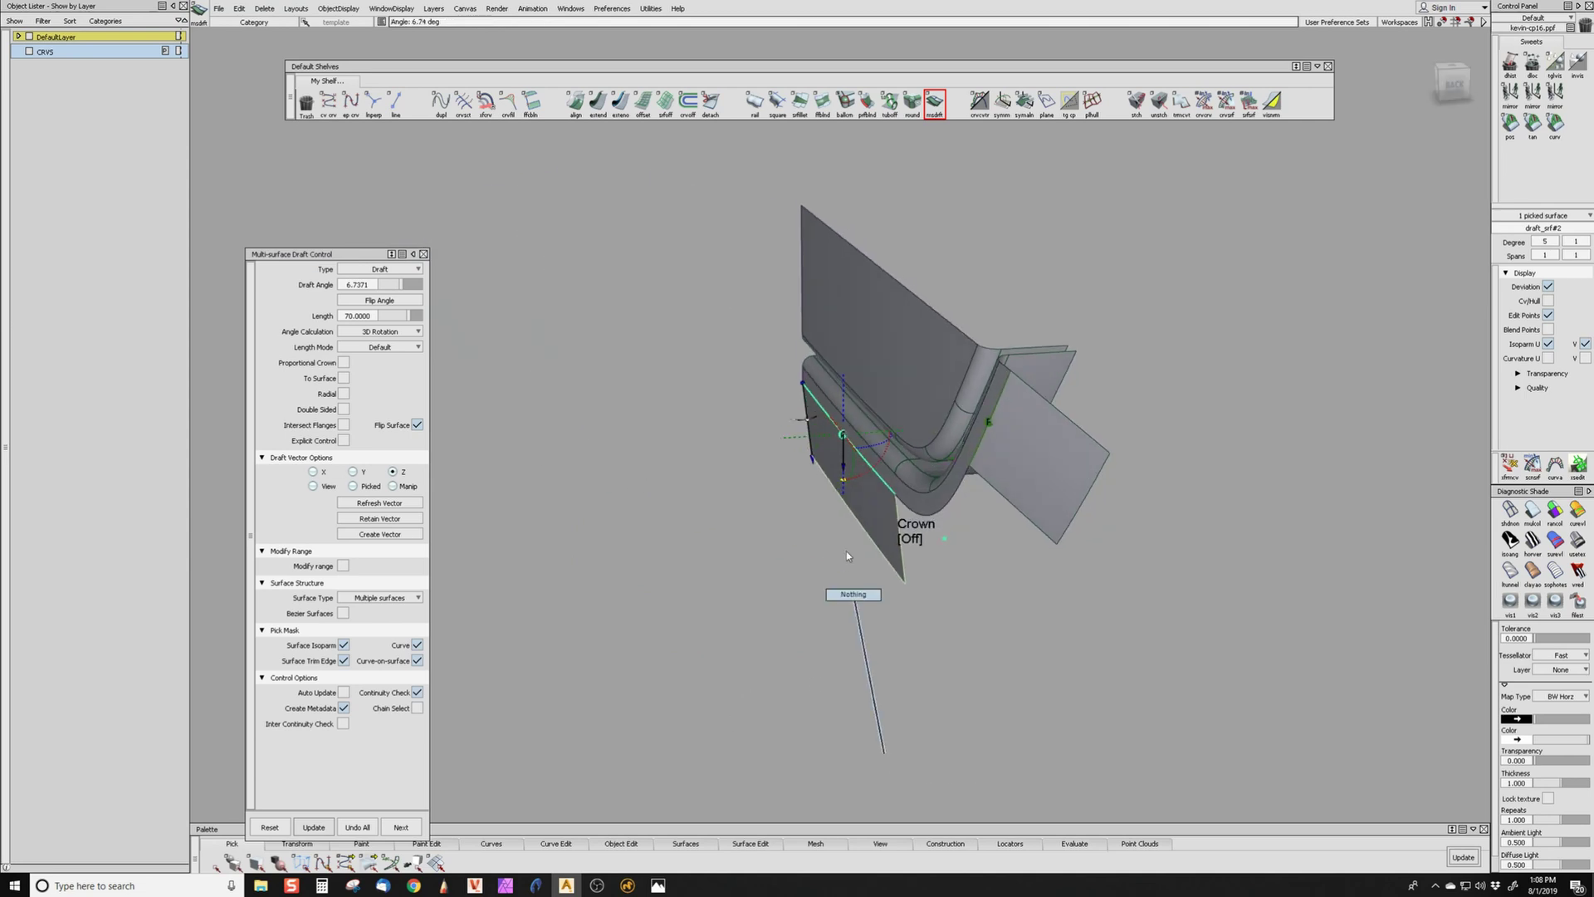
pyautogui.keyDown('ctrl'); pyautogui.keyDown('shift'); pyautogui.moveTo(884, 753); pyautogui.dragTo(846, 556); pyautogui.keyUp('shift'); pyautogui.keyUp('ctrl')
# - Bridge the facing end edges of the two new draft surfaces with a freeform blend of G2 curvature continuity
pyautogui.keyDown('alt'); pyautogui.keyDown('shift'); pyautogui.moveTo(847, 556); pyautogui.dragTo(1070, 552); pyautogui.keyUp('shift'); pyautogui.keyUp('alt')
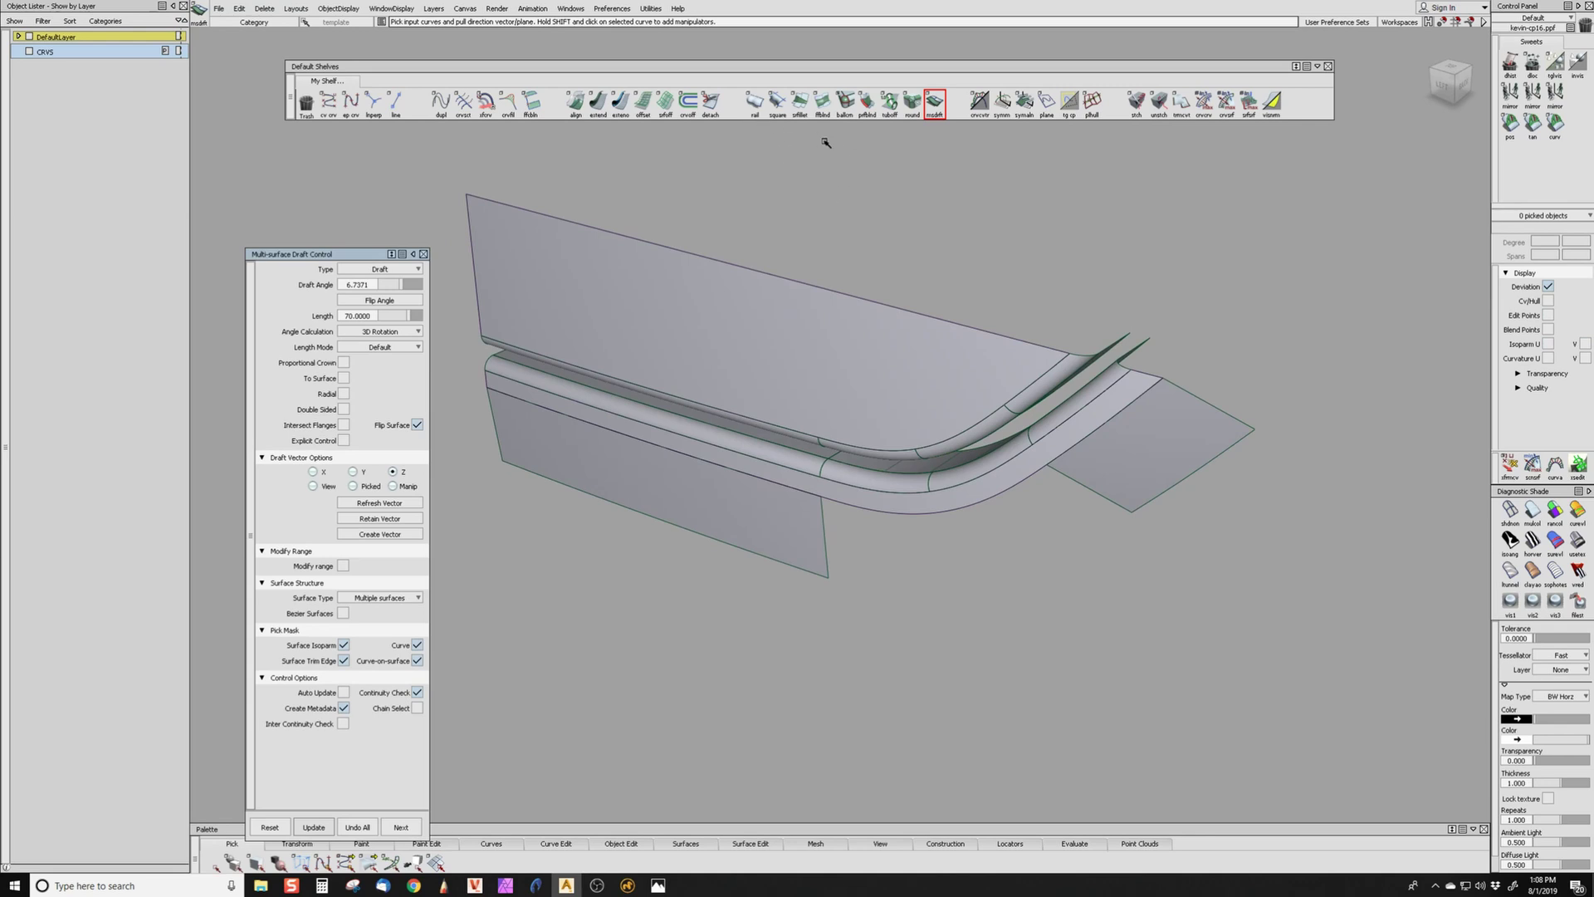
pyautogui.click(825, 105)
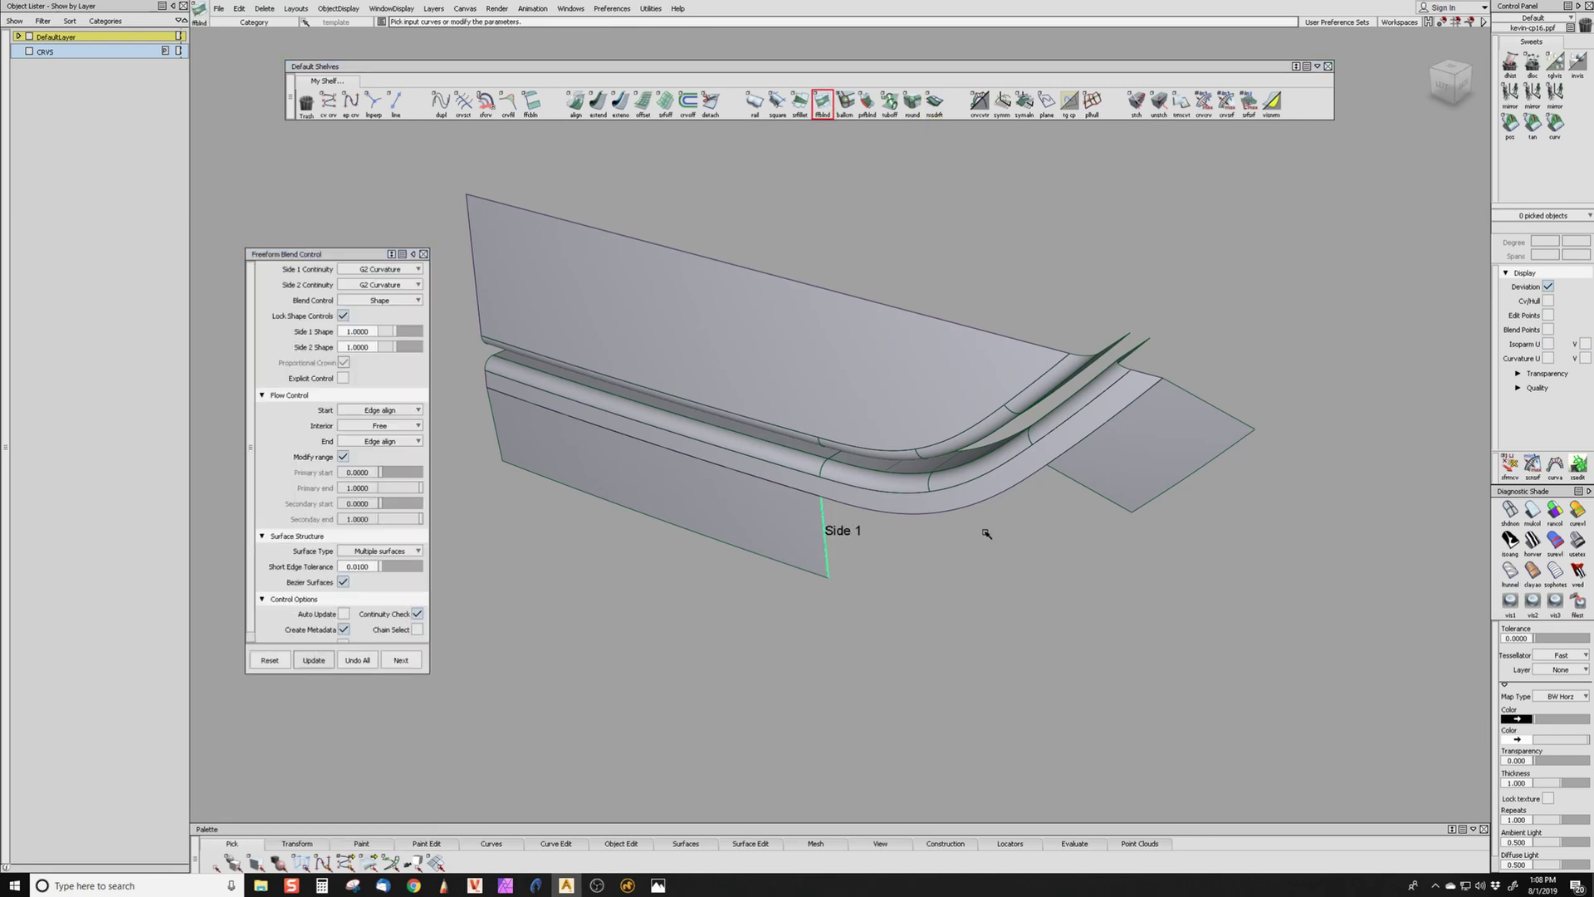
pyautogui.click(1079, 481)
# - Build a surface fillet between the trimmed strip and the connected draft and blend surfaces below it
pyautogui.keyDown('alt'); pyautogui.keyDown('shift'); pyautogui.moveTo(938, 747); pyautogui.dragTo(998, 789); pyautogui.keyUp('shift'); pyautogui.keyUp('alt')
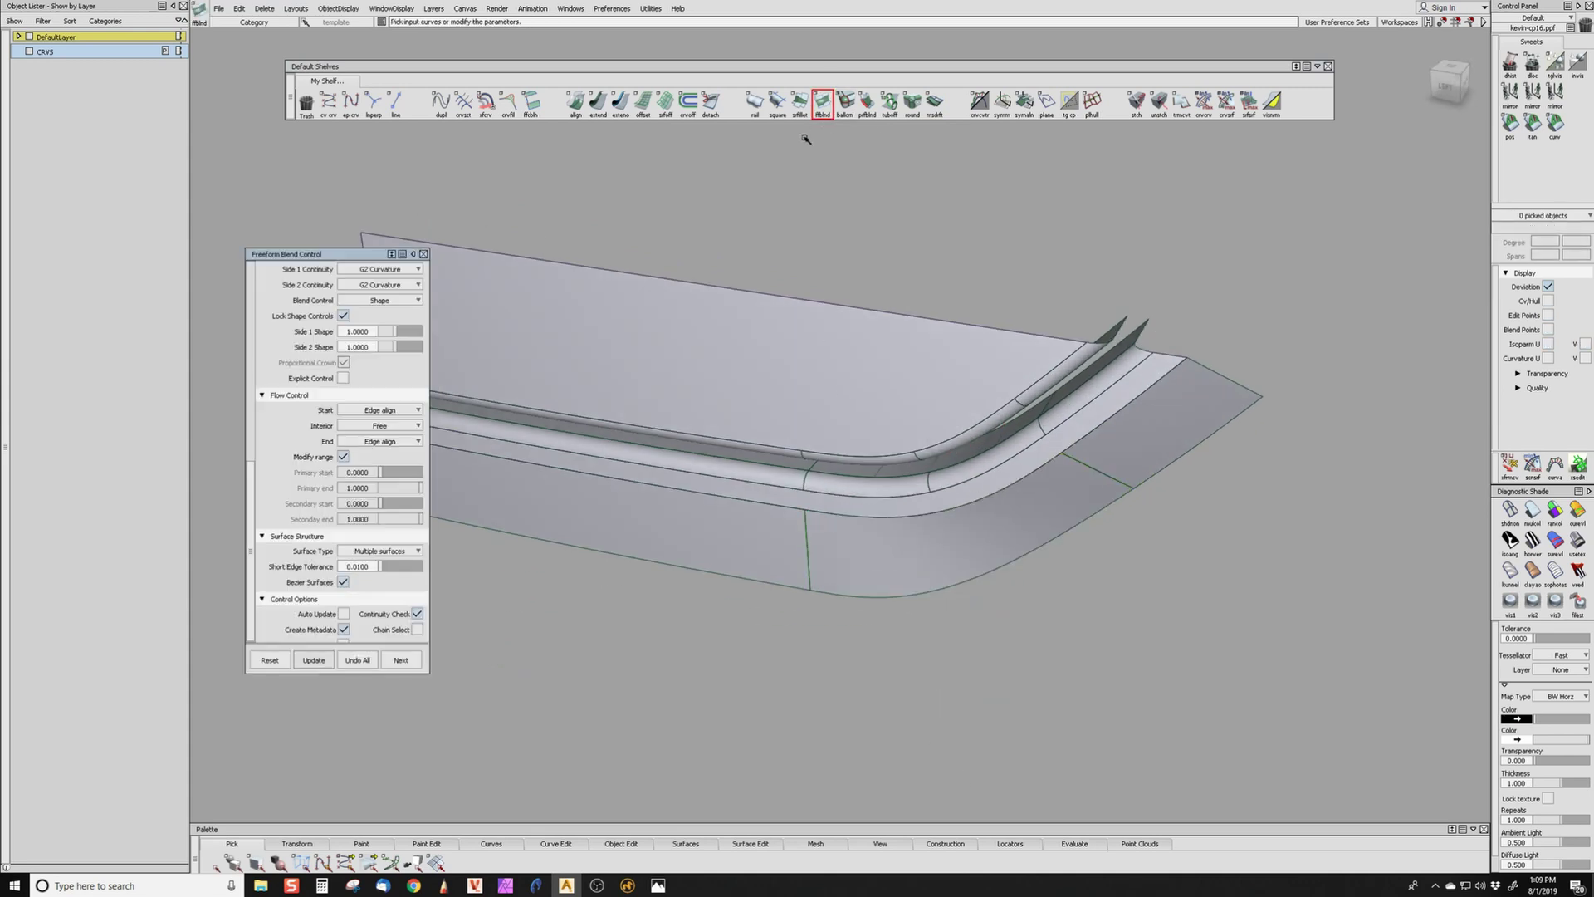
pyautogui.click(800, 104)
pyautogui.click(805, 499)
pyautogui.click(793, 544)
pyautogui.click(924, 542)
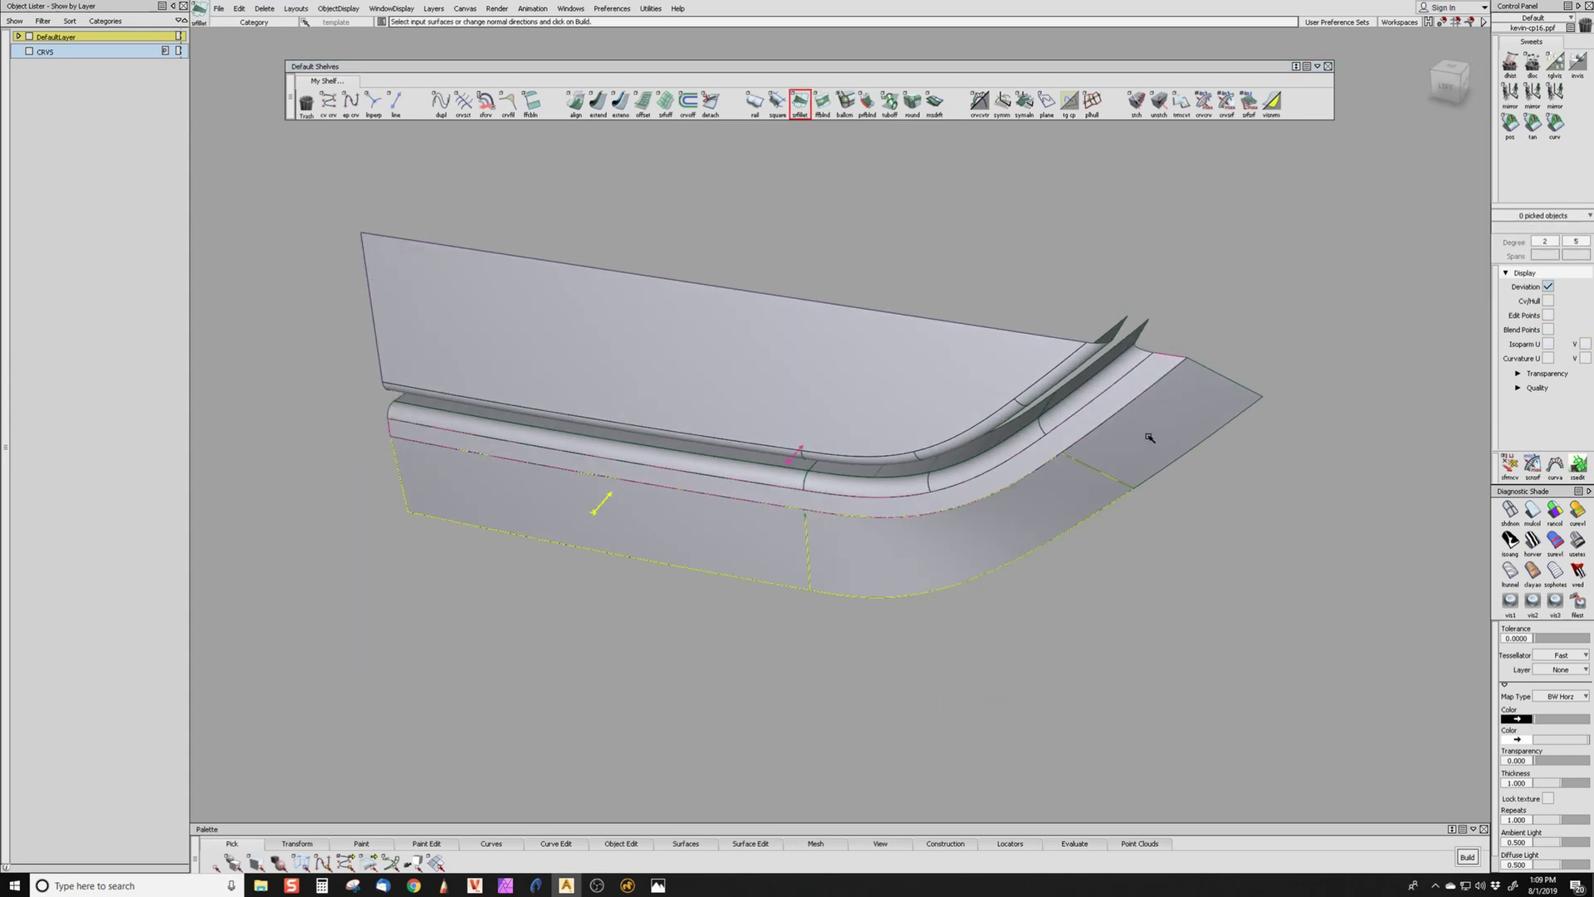
pyautogui.press('Return')
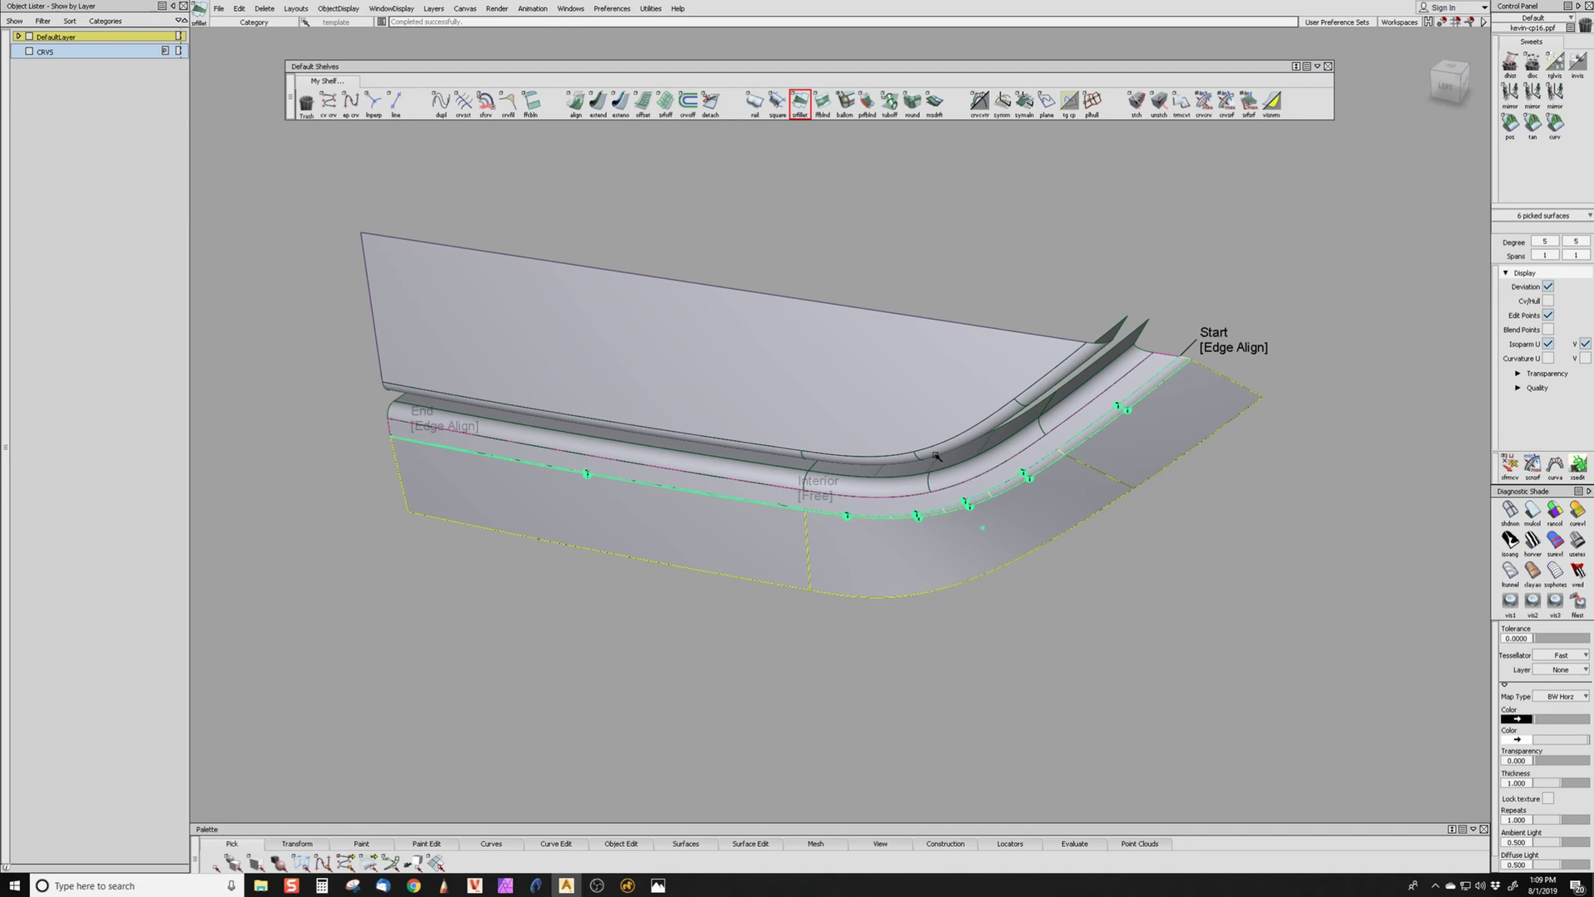
pyautogui.keyDown('alt'); pyautogui.keyDown('shift'); pyautogui.moveTo(1047, 431); pyautogui.dragTo(822, 488); pyautogui.keyUp('shift'); pyautogui.keyUp('alt')
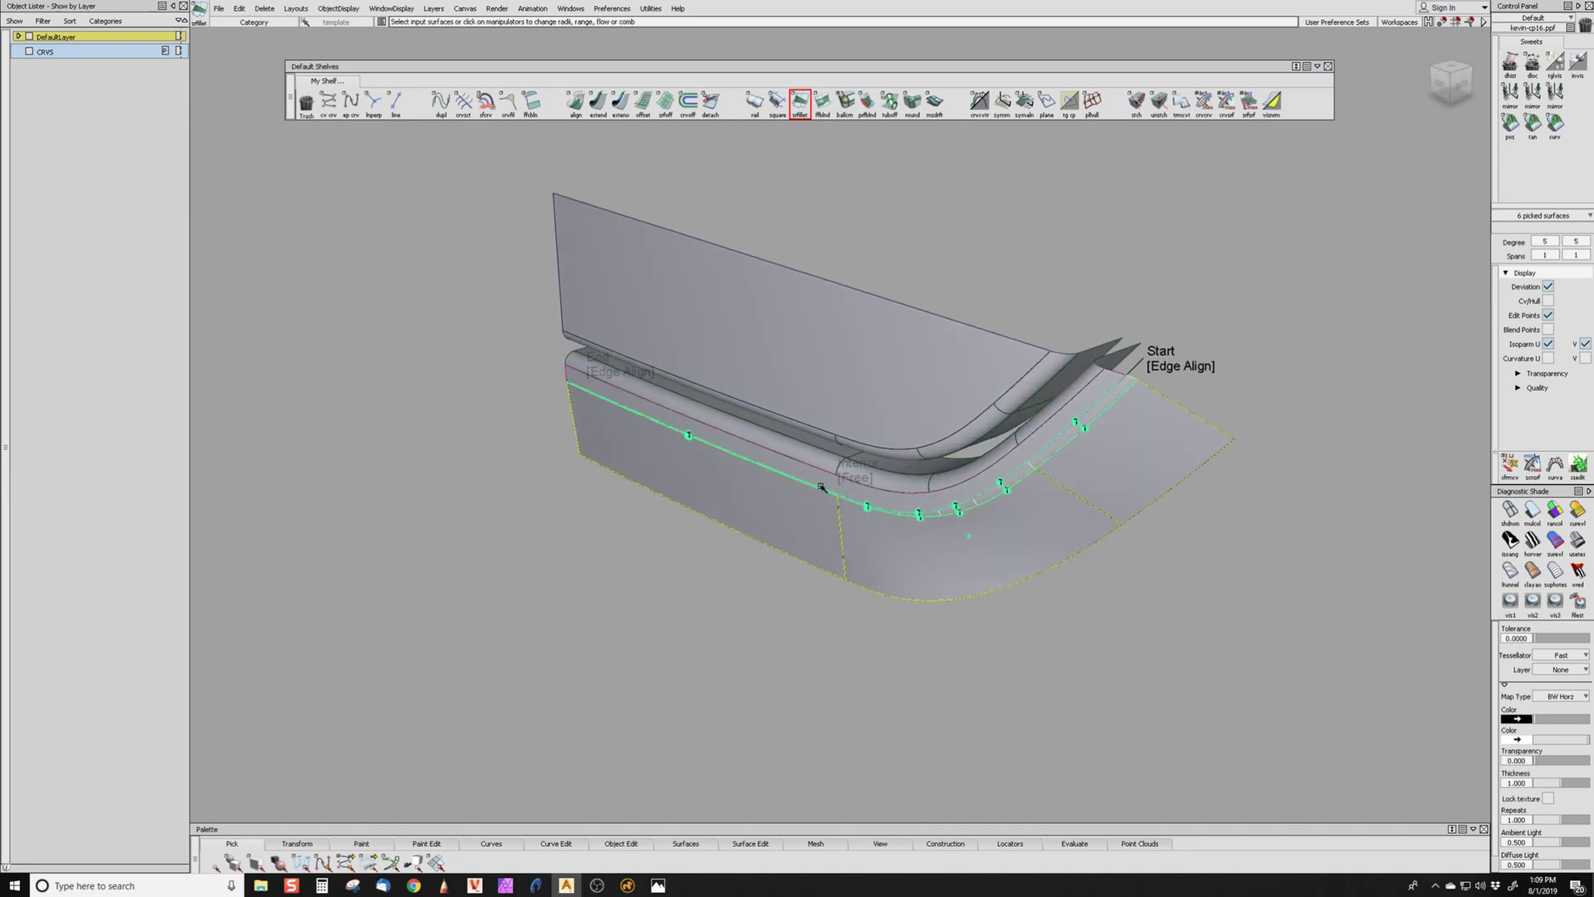
# - Switch the surface fillet below the strip to Chord construction with the Tangent length chordal type
pyautogui.doubleClick(797, 97)
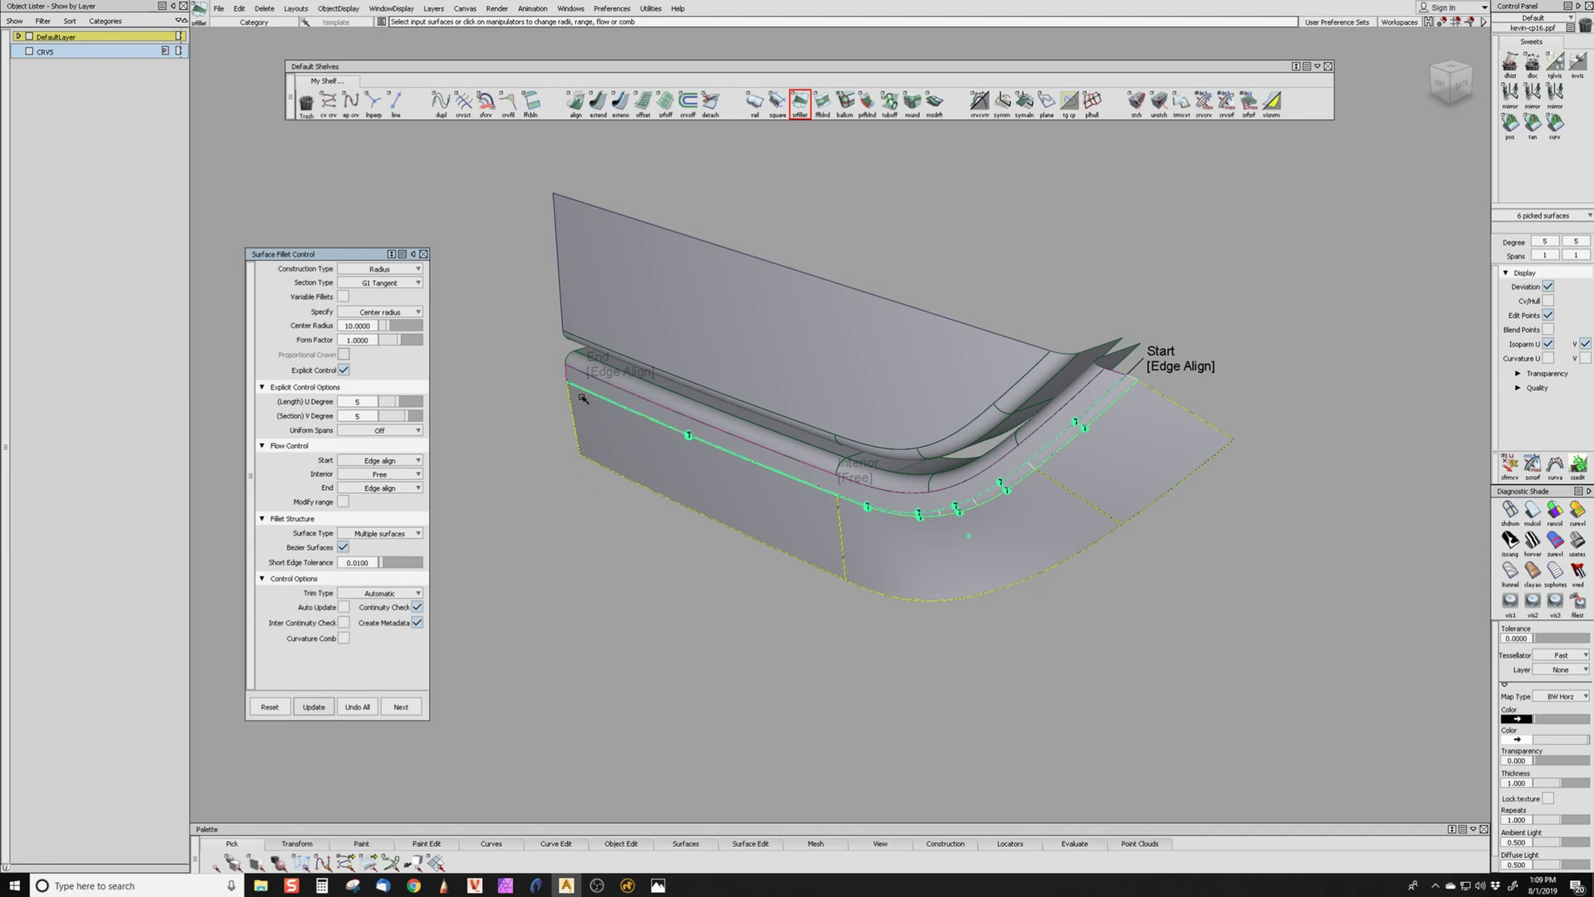
pyautogui.keyDown('alt'); pyautogui.keyDown('shift'); pyautogui.moveTo(1306, 434); pyautogui.dragTo(954, 486); pyautogui.keyUp('shift'); pyautogui.keyUp('alt')
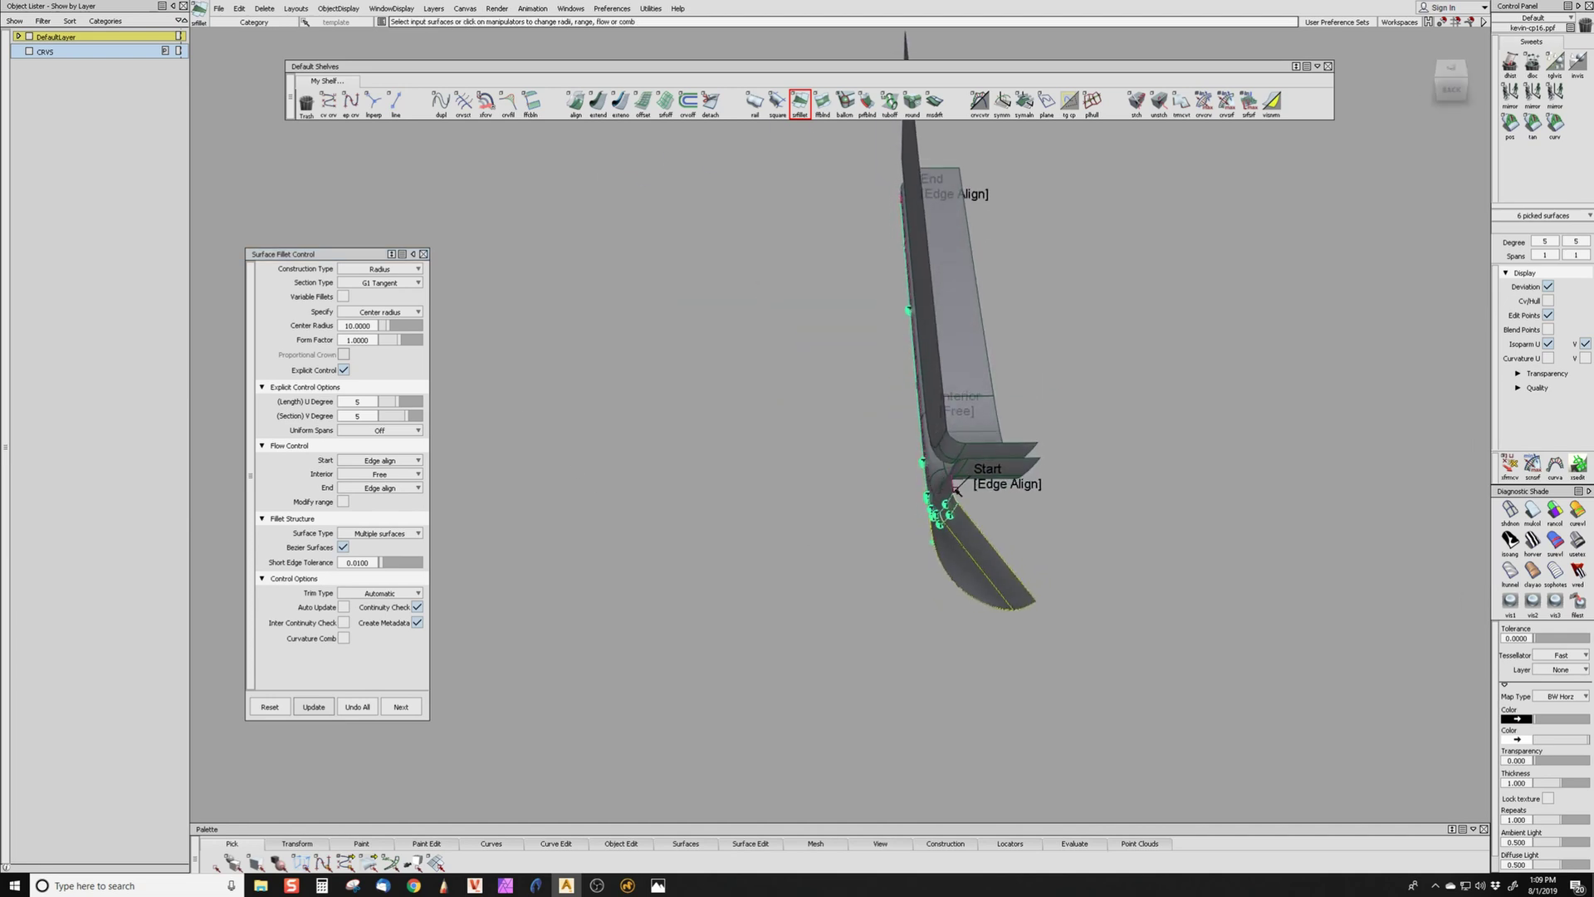
pyautogui.keyDown('alt'); pyautogui.keyDown('shift'); pyautogui.moveTo(1042, 596); pyautogui.dragTo(1047, 456); pyautogui.keyUp('shift'); pyautogui.keyUp('alt')
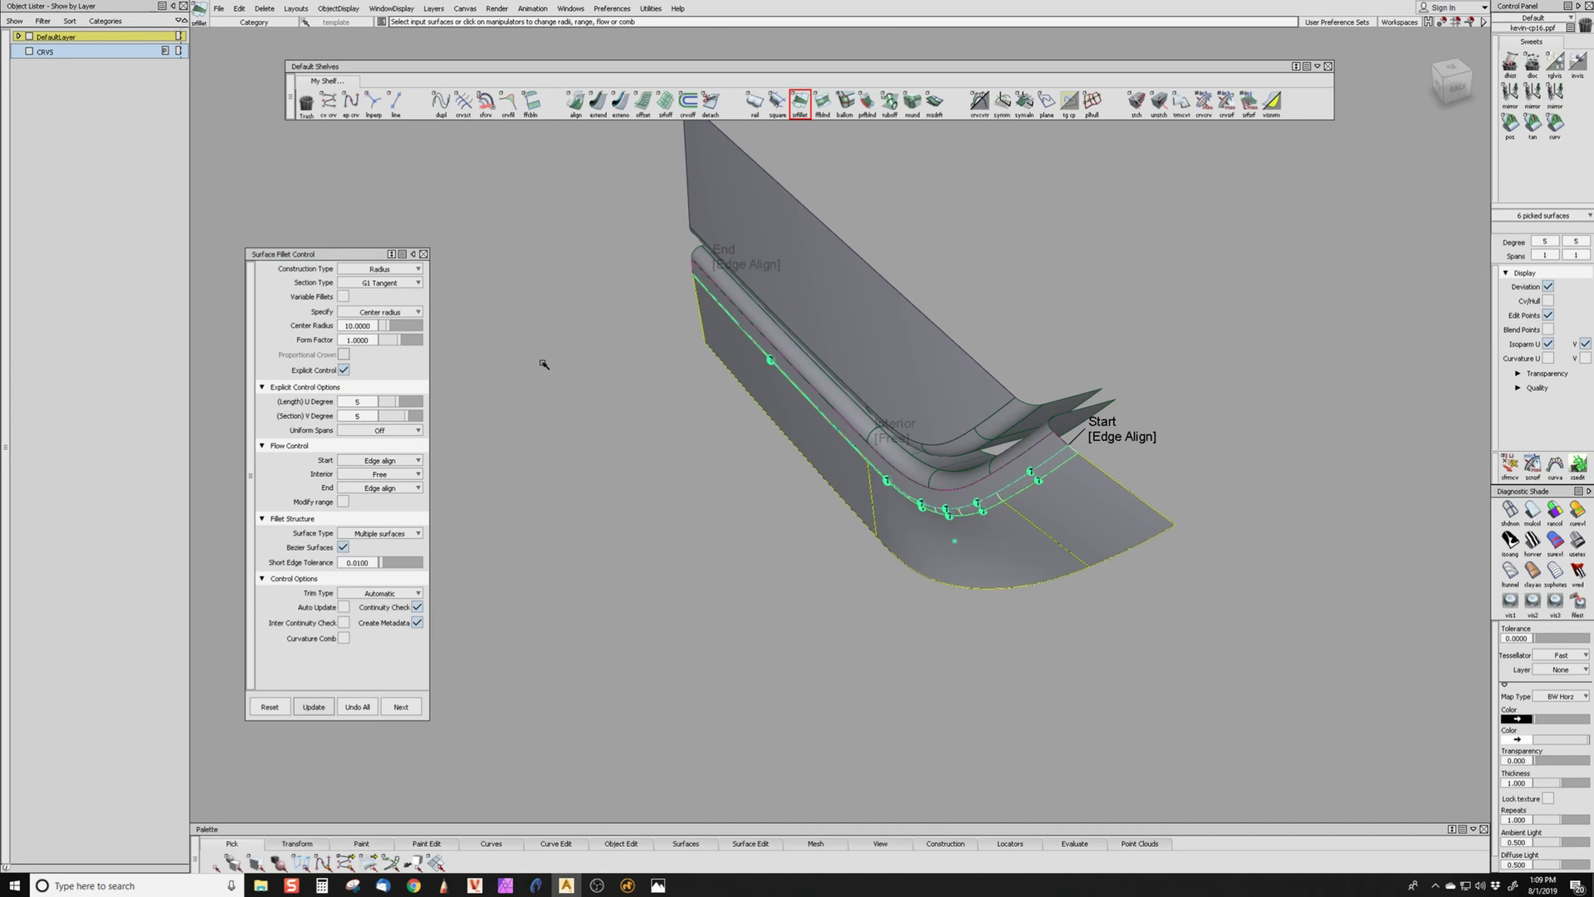
pyautogui.click(390, 270)
pyautogui.click(390, 301)
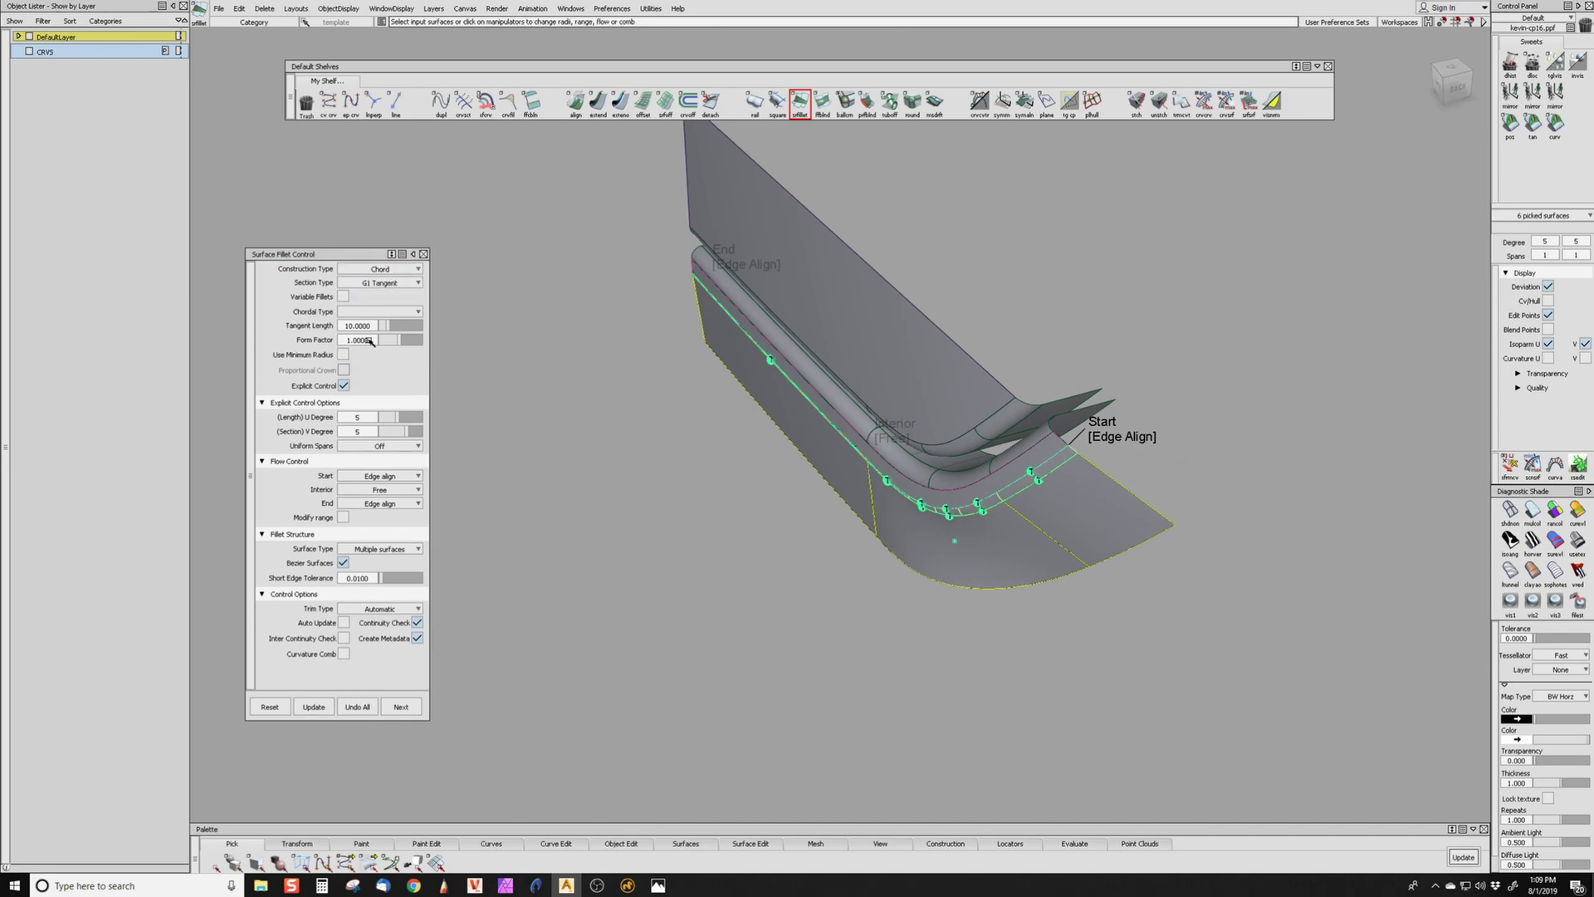
pyautogui.click(365, 313)
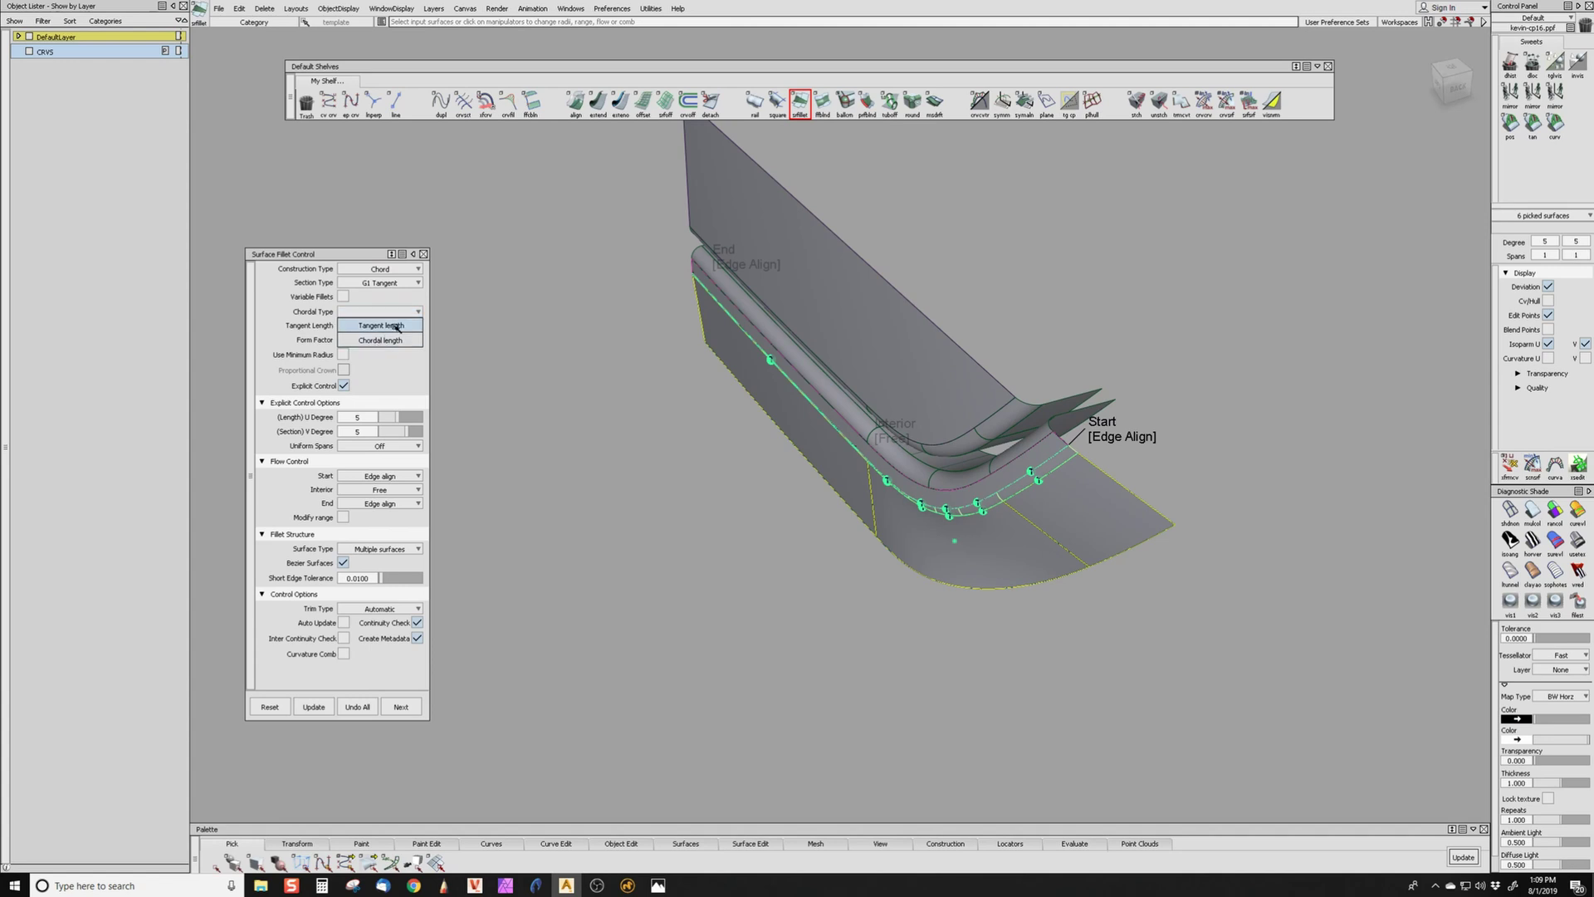
pyautogui.click(396, 327)
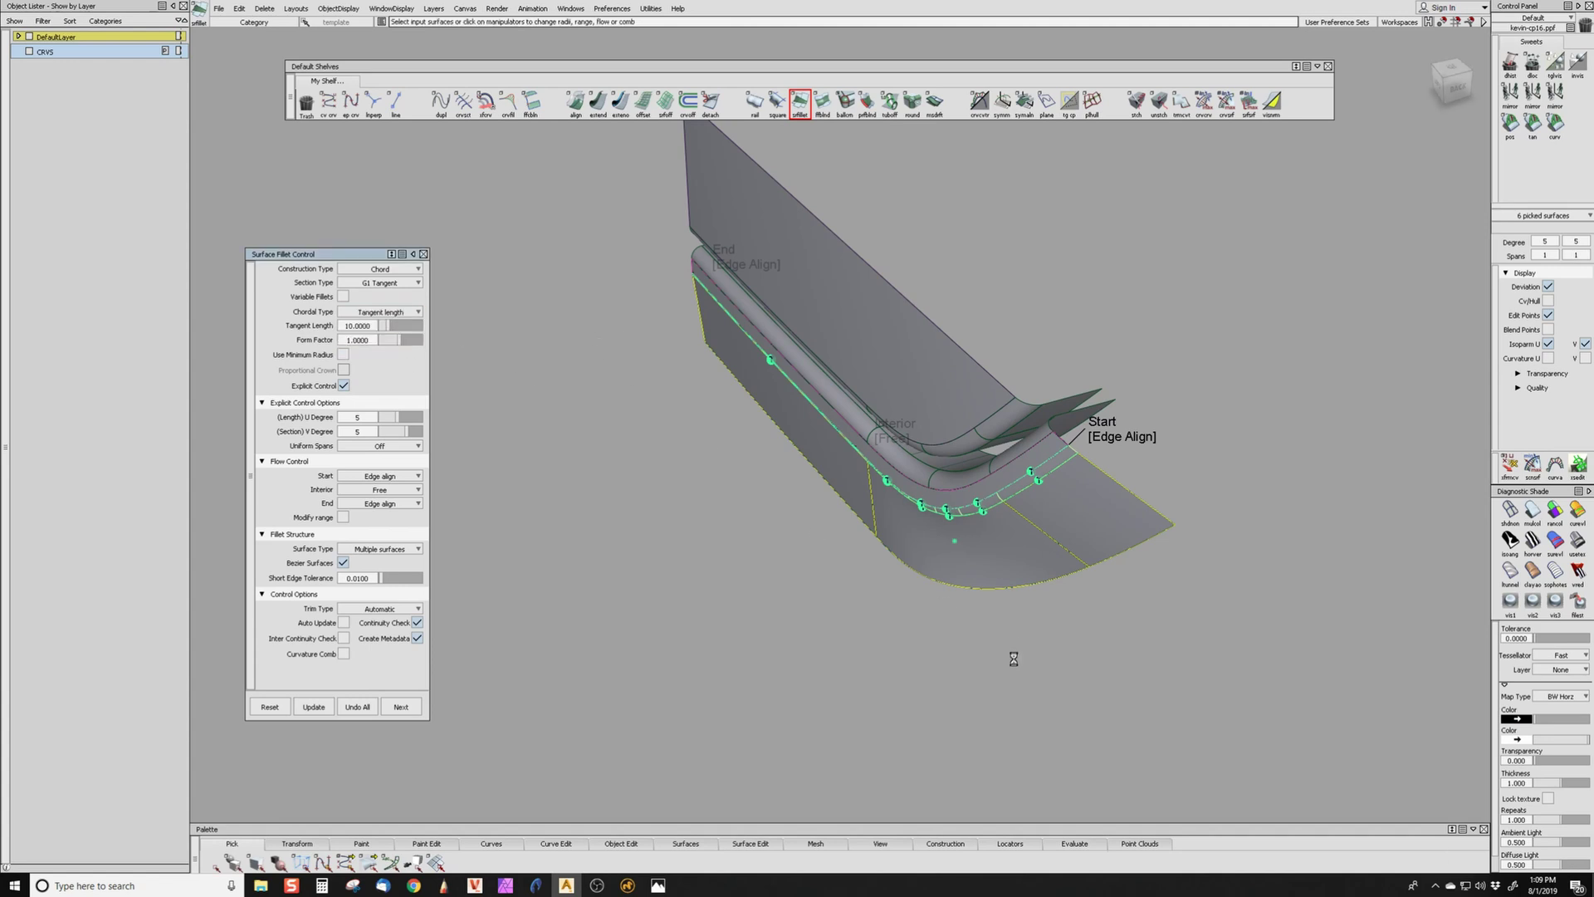
# - Set the chord fillet's tangent length to 5
pyautogui.keyDown('alt'); pyautogui.keyDown('shift'); pyautogui.moveTo(657, 651); pyautogui.dragTo(818, 514); pyautogui.keyUp('shift'); pyautogui.keyUp('alt')
pyautogui.keyDown('alt'); pyautogui.keyDown('shift'); pyautogui.moveTo(908, 369); pyautogui.dragTo(597, 354); pyautogui.keyUp('shift'); pyautogui.keyUp('alt')
pyautogui.moveTo(370, 326); pyautogui.dragTo(254, 347)
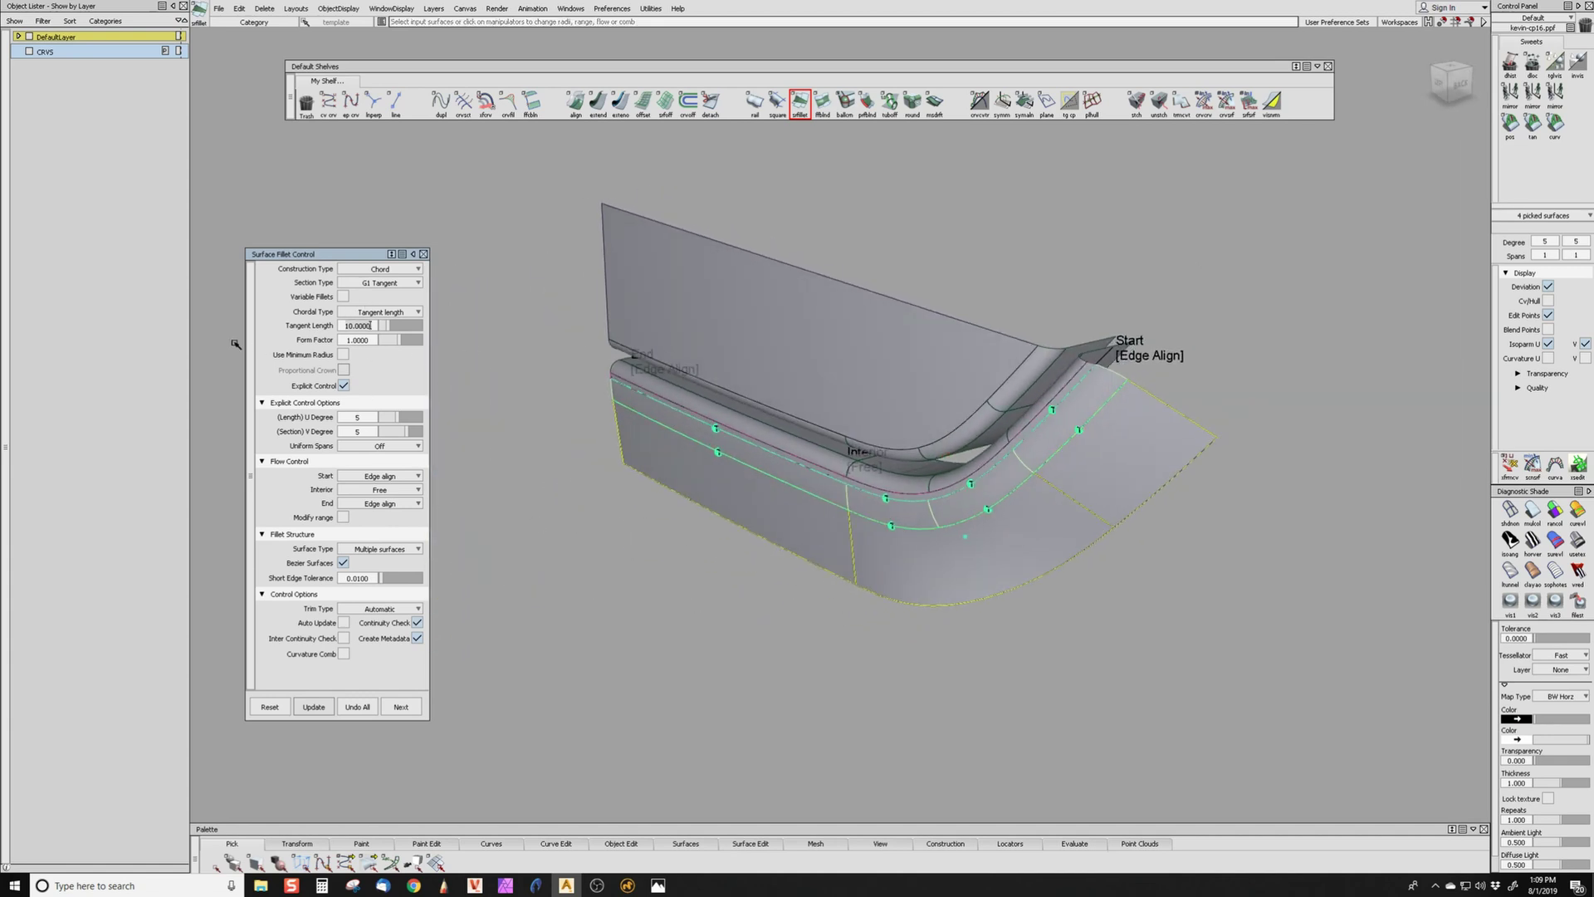
pyautogui.write('5')
pyautogui.press('Return')
# - Examine the filleted strip and gap from several angles with the selection and surface edges hidden
pyautogui.keyDown('alt'); pyautogui.keyDown('shift'); pyautogui.moveTo(1049, 523); pyautogui.dragTo(875, 502); pyautogui.keyUp('shift'); pyautogui.keyUp('alt')
pyautogui.keyDown('alt'); pyautogui.keyDown('shift'); pyautogui.moveTo(988, 544); pyautogui.dragTo(934, 581); pyautogui.keyUp('shift'); pyautogui.keyUp('alt')
pyautogui.keyDown('ctrl'); pyautogui.keyDown('shift'); pyautogui.moveTo(932, 581); pyautogui.dragTo(897, 491); pyautogui.keyUp('shift'); pyautogui.keyUp('ctrl')
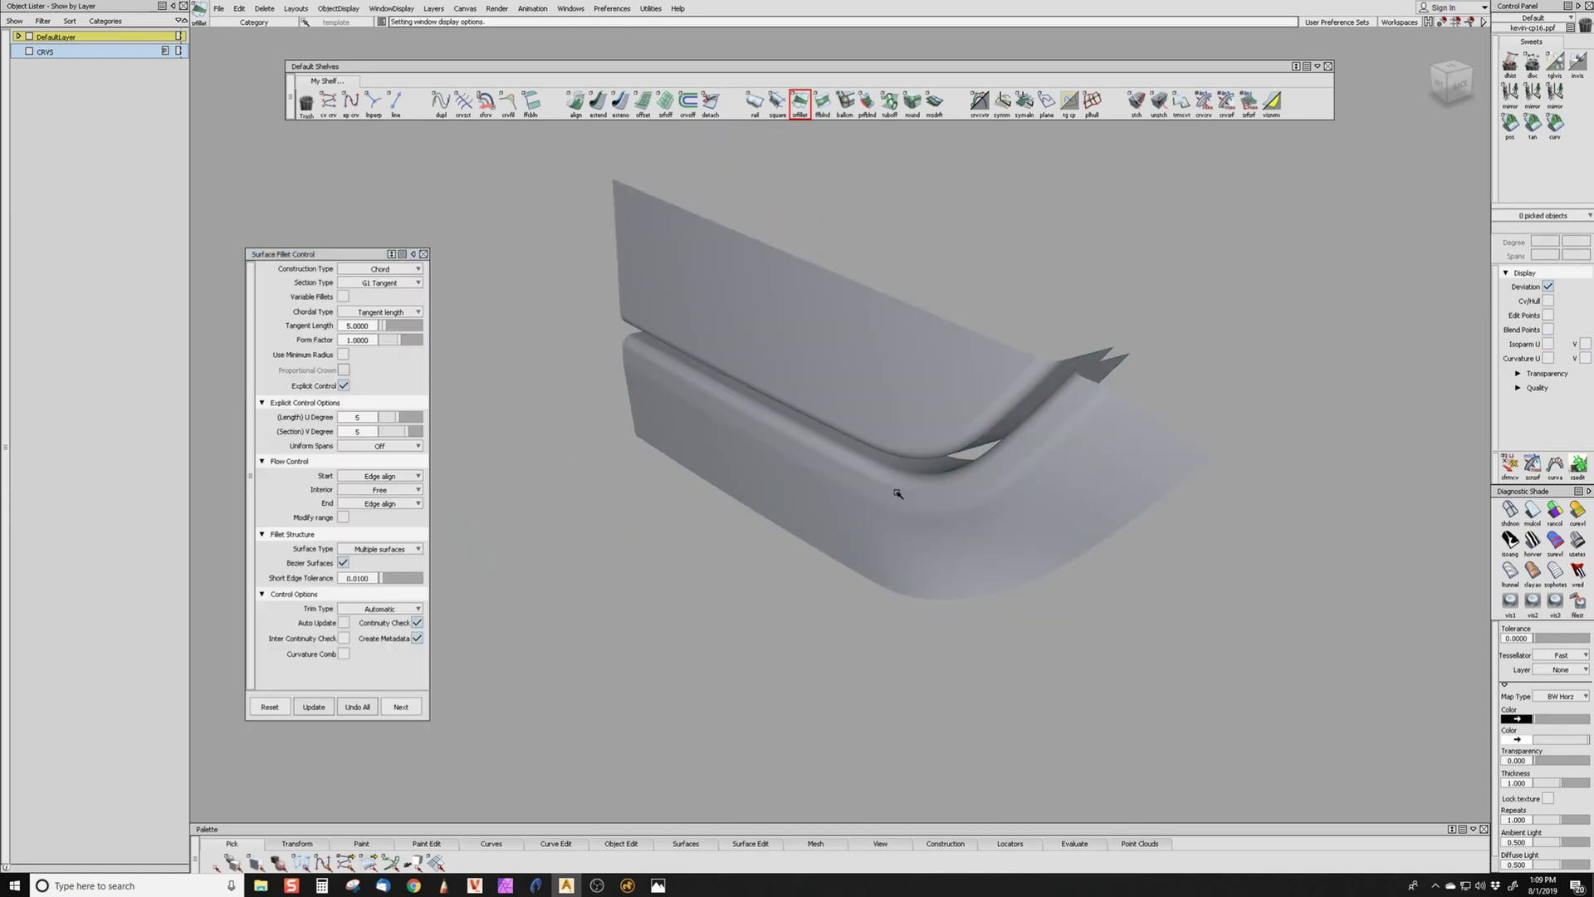
pyautogui.keyDown('ctrl'); pyautogui.keyDown('shift'); pyautogui.moveTo(798, 452); pyautogui.dragTo(911, 563); pyautogui.keyUp('shift'); pyautogui.keyUp('ctrl')
pyautogui.keyDown('alt'); pyautogui.keyDown('shift'); pyautogui.moveTo(779, 545); pyautogui.dragTo(1146, 345); pyautogui.keyUp('shift'); pyautogui.keyUp('alt')
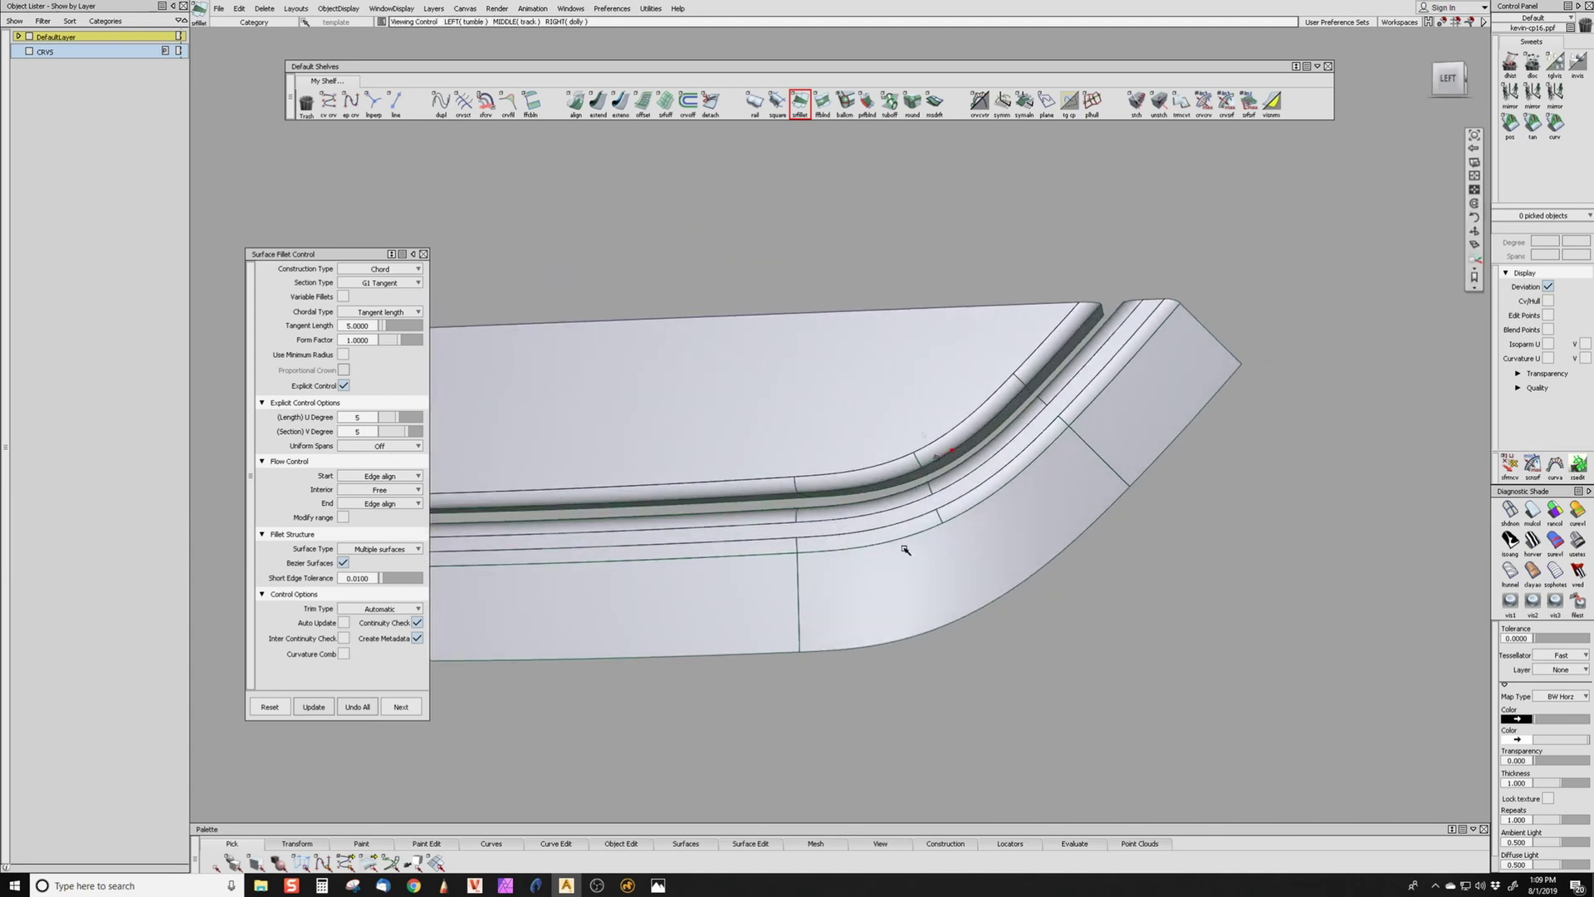
pyautogui.keyDown('alt'); pyautogui.keyDown('shift'); pyautogui.moveTo(910, 544); pyautogui.dragTo(960, 485); pyautogui.keyUp('shift'); pyautogui.keyUp('alt')
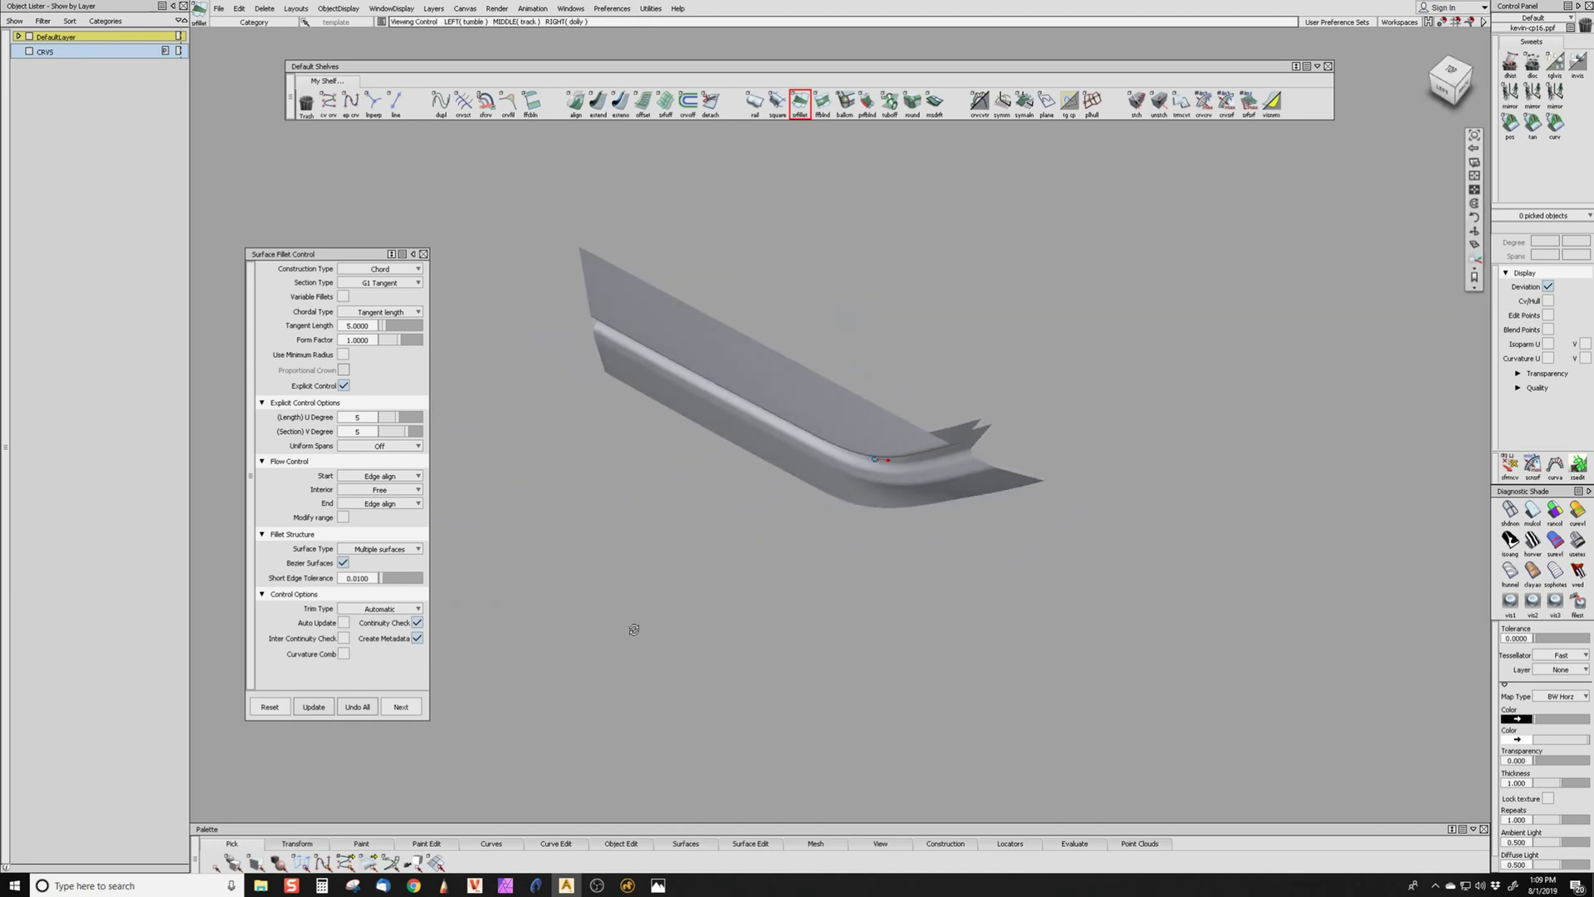
pyautogui.keyDown('alt'); pyautogui.keyDown('shift'); pyautogui.moveTo(633, 630); pyautogui.dragTo(722, 744); pyautogui.keyUp('shift'); pyautogui.keyUp('alt')
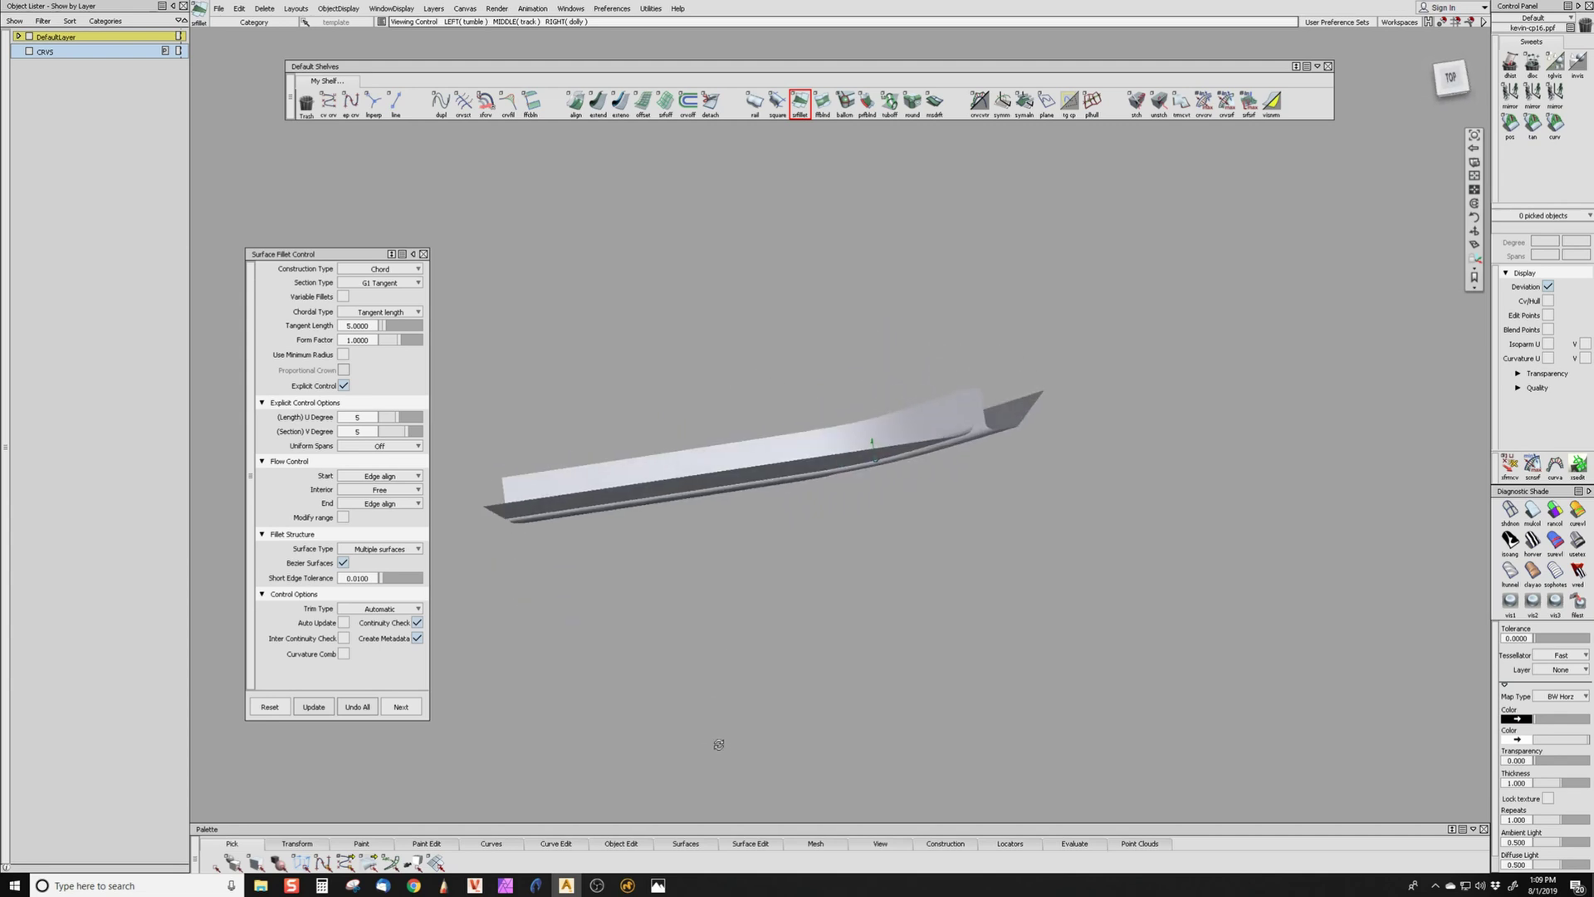
pyautogui.keyDown('alt'); pyautogui.keyDown('shift'); pyautogui.moveTo(805, 533); pyautogui.dragTo(331, 456); pyautogui.keyUp('shift'); pyautogui.keyUp('alt')
pyautogui.keyDown('alt'); pyautogui.keyDown('shift'); pyautogui.moveTo(865, 429); pyautogui.dragTo(996, 378); pyautogui.keyUp('shift'); pyautogui.keyUp('alt')
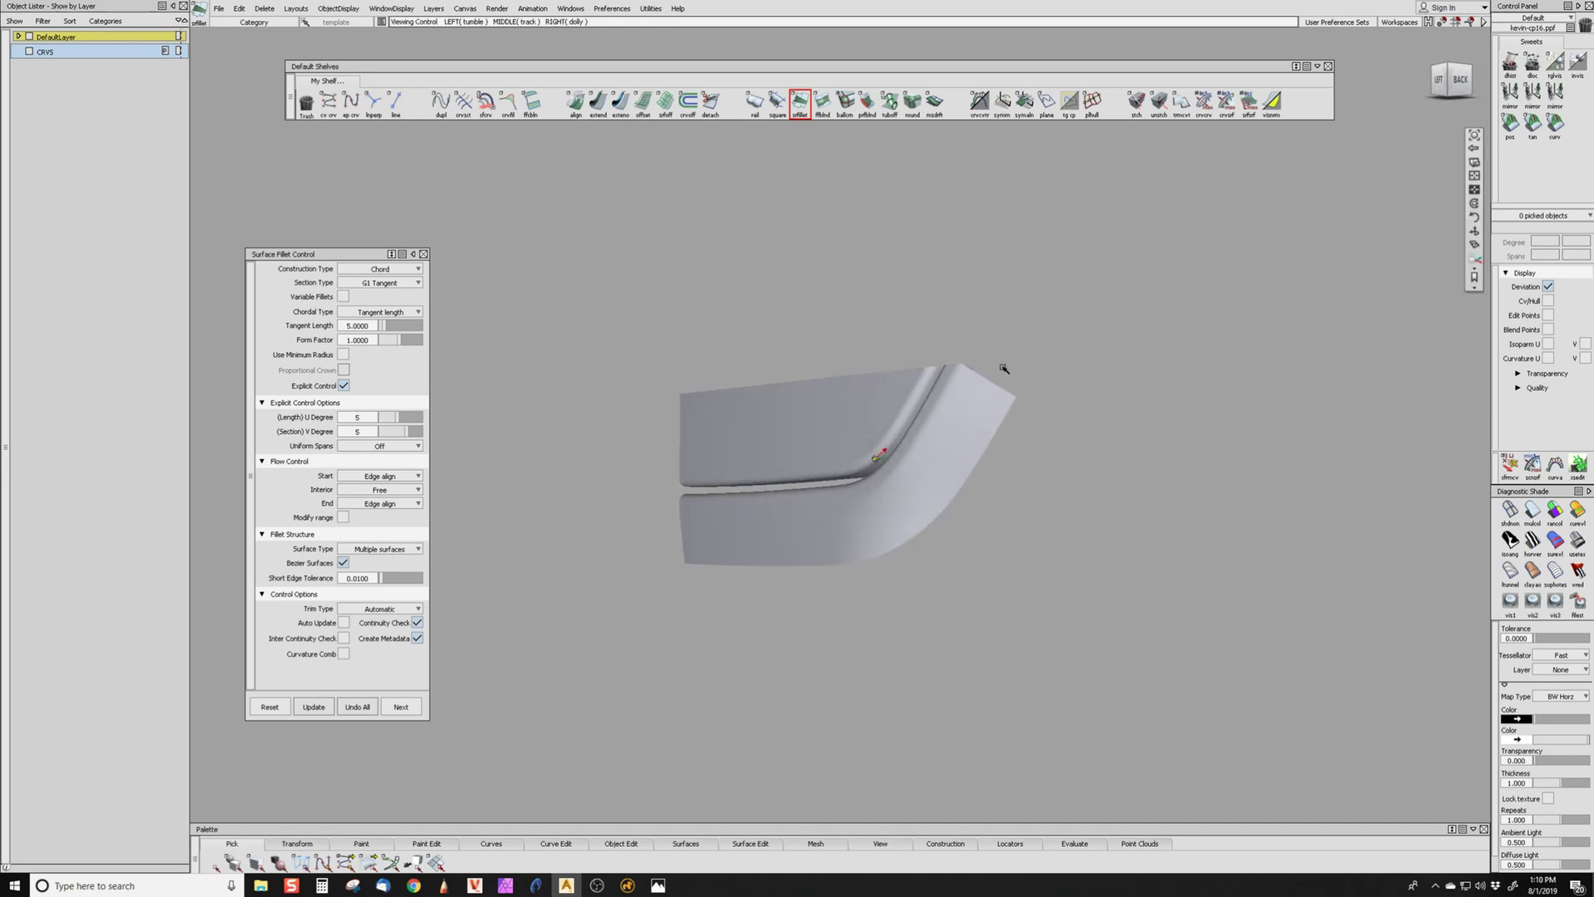
pyautogui.keyDown('alt'); pyautogui.keyDown('shift'); pyautogui.moveTo(830, 509); pyautogui.dragTo(958, 597); pyautogui.keyUp('shift'); pyautogui.keyUp('alt')
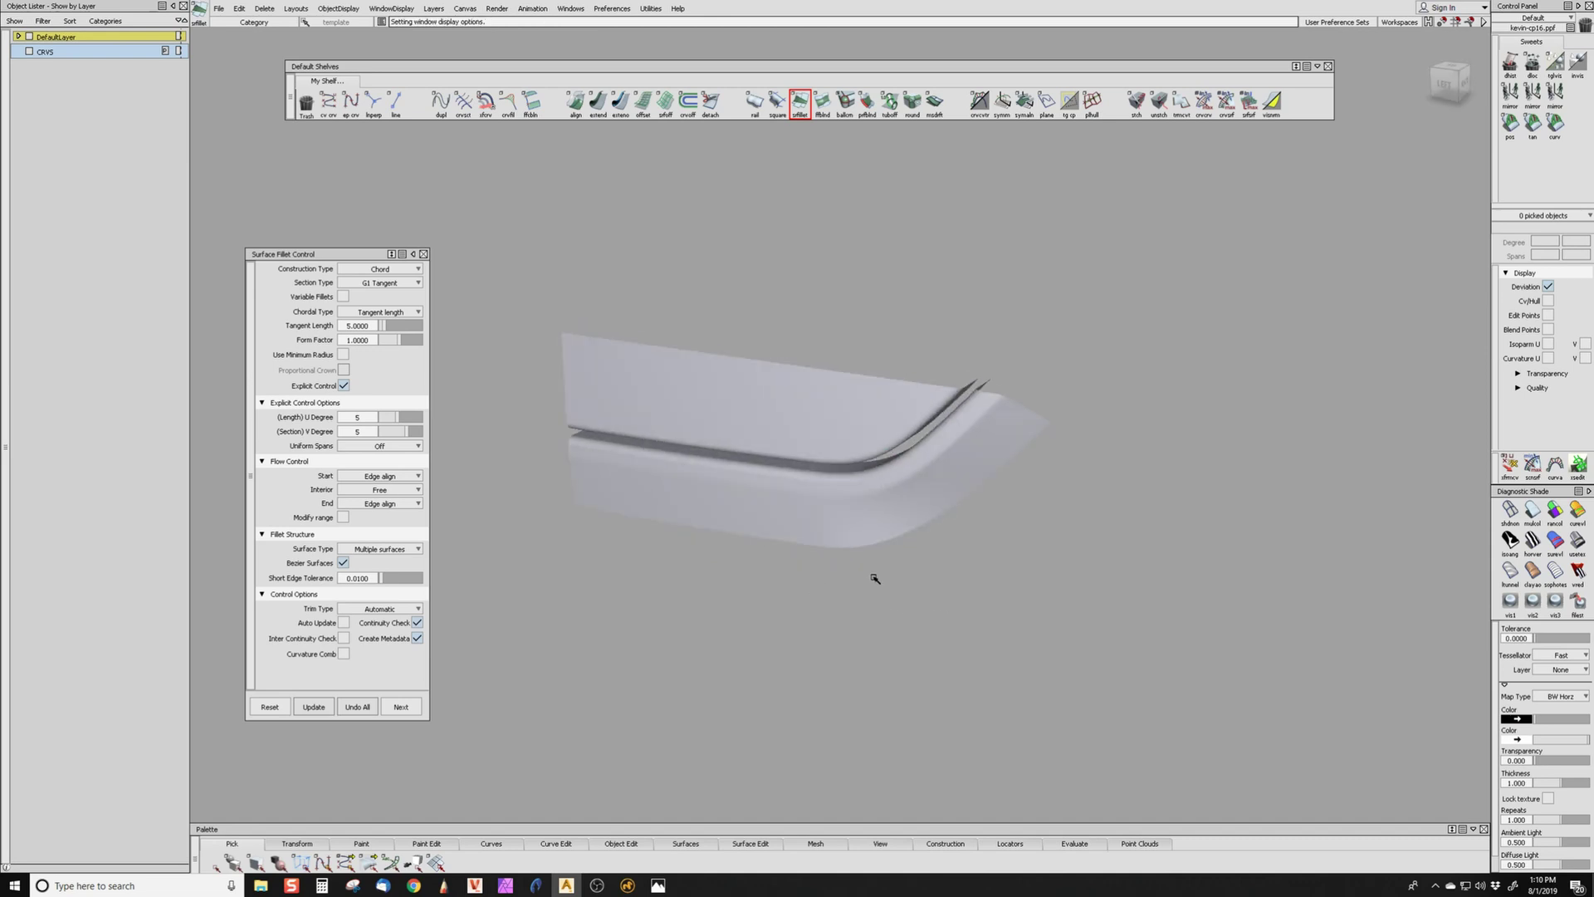
pyautogui.keyDown('alt'); pyautogui.keyDown('shift'); pyautogui.moveTo(875, 579); pyautogui.dragTo(959, 480, button='right'); pyautogui.keyUp('shift'); pyautogui.keyUp('alt')
pyautogui.keyDown('alt'); pyautogui.keyDown('shift'); pyautogui.moveTo(1301, 499); pyautogui.dragTo(1104, 548, button='right'); pyautogui.keyUp('shift'); pyautogui.keyUp('alt')
pyautogui.keyDown('alt'); pyautogui.keyDown('shift'); pyautogui.moveTo(1104, 548); pyautogui.dragTo(959, 407); pyautogui.keyUp('shift'); pyautogui.keyUp('alt')
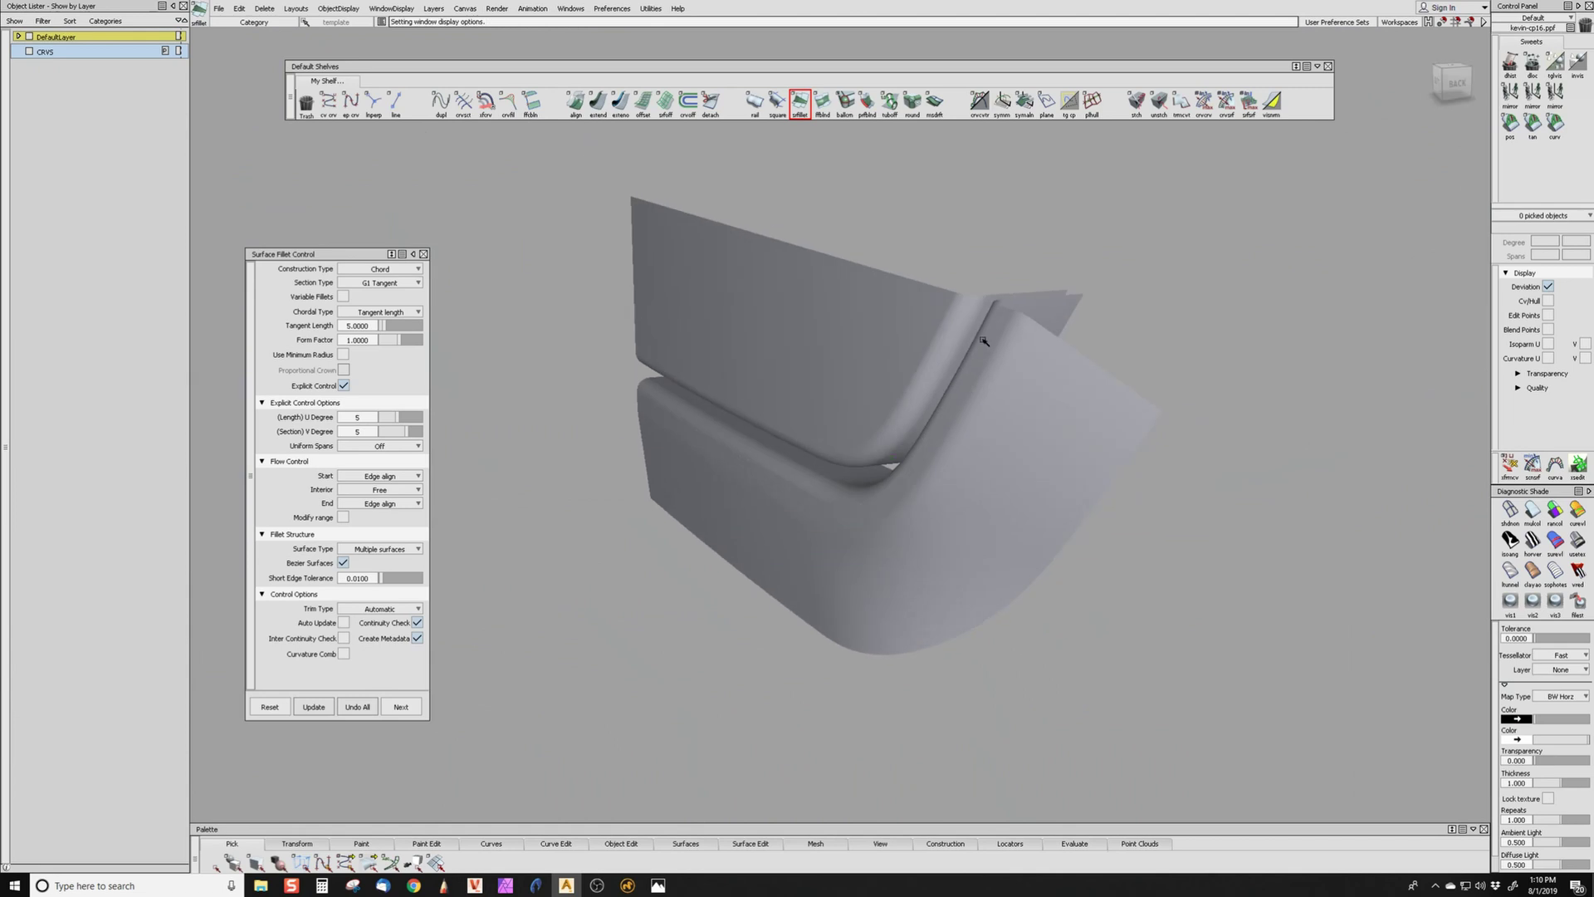
# - Reopen the lower fillet for editing and set its tangent length to 10 and section type to G2 Curvature
pyautogui.click(870, 525)
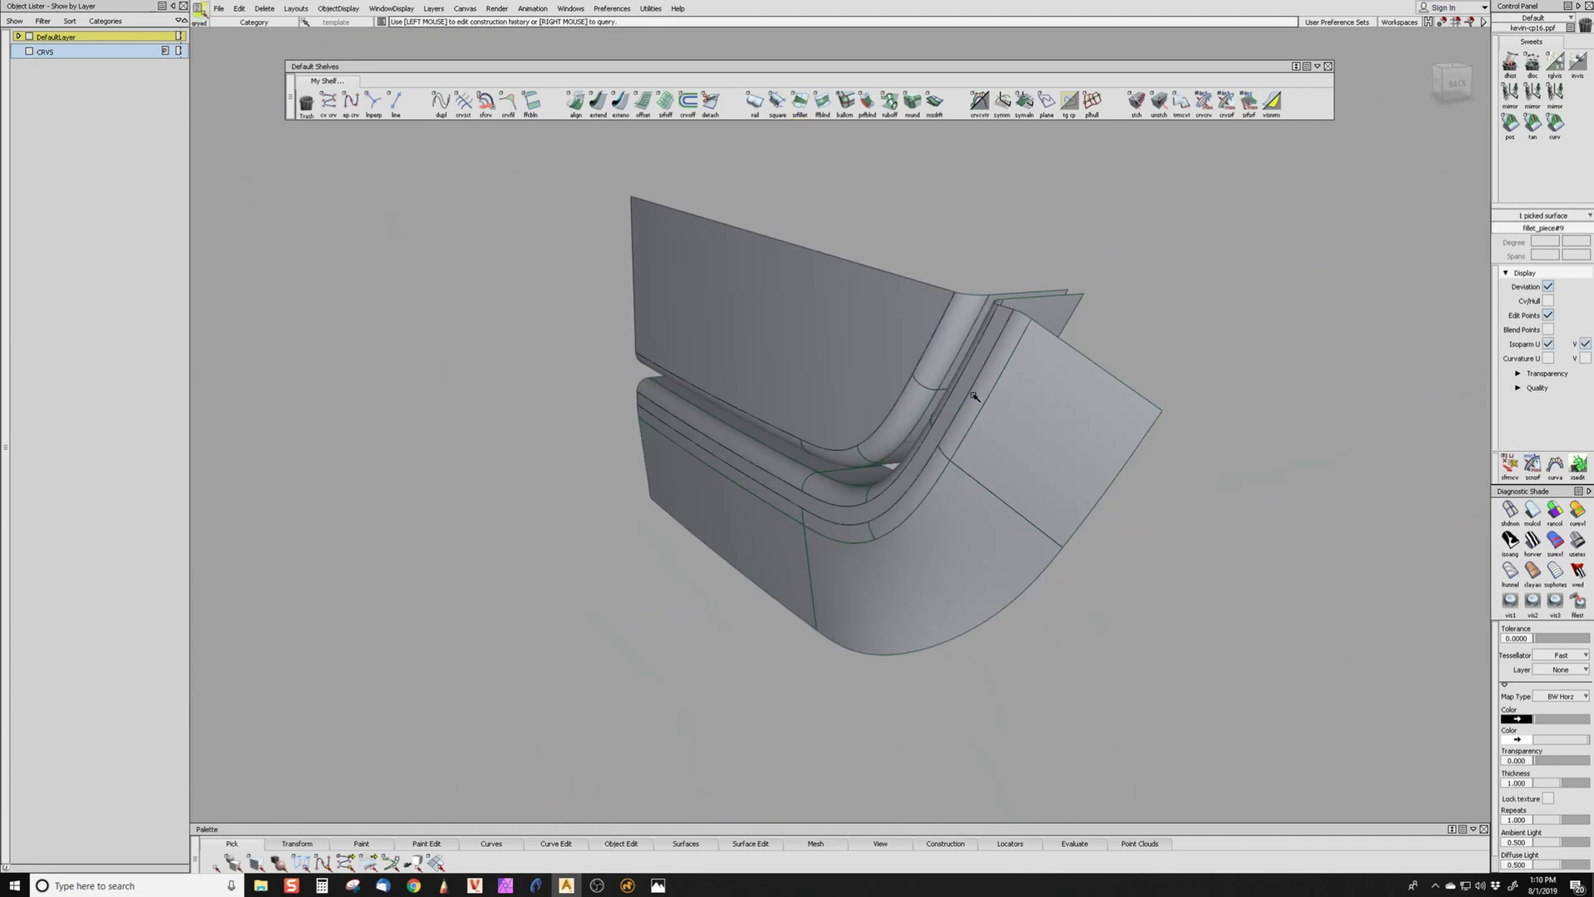
pyautogui.click(368, 326)
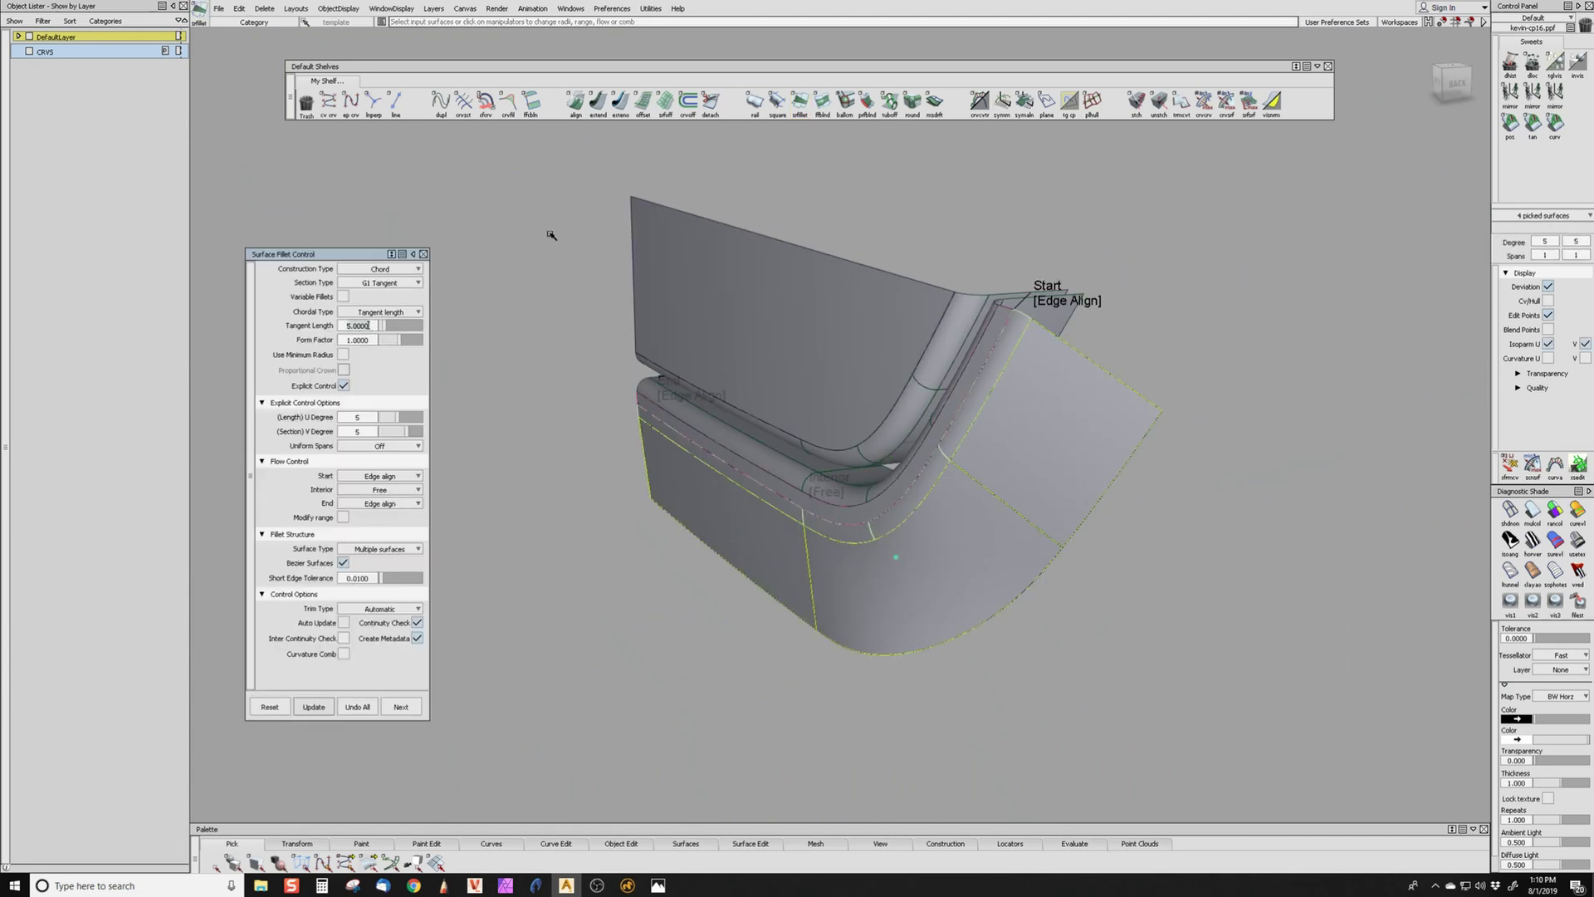
pyautogui.write('10')
pyautogui.press('Return')
pyautogui.click(380, 282)
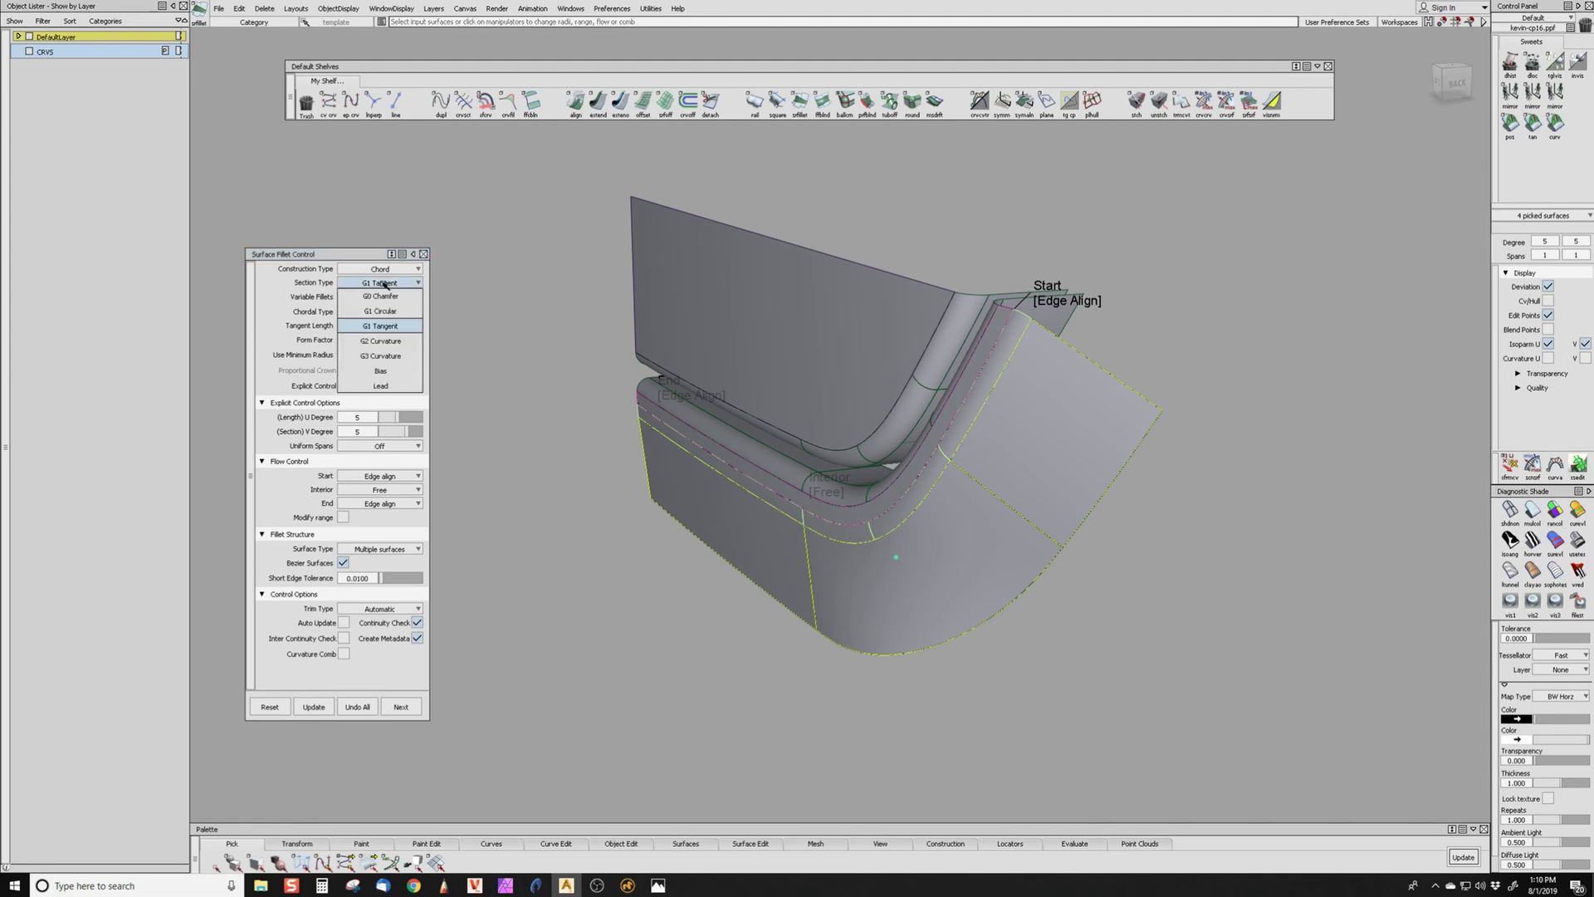
pyautogui.click(380, 340)
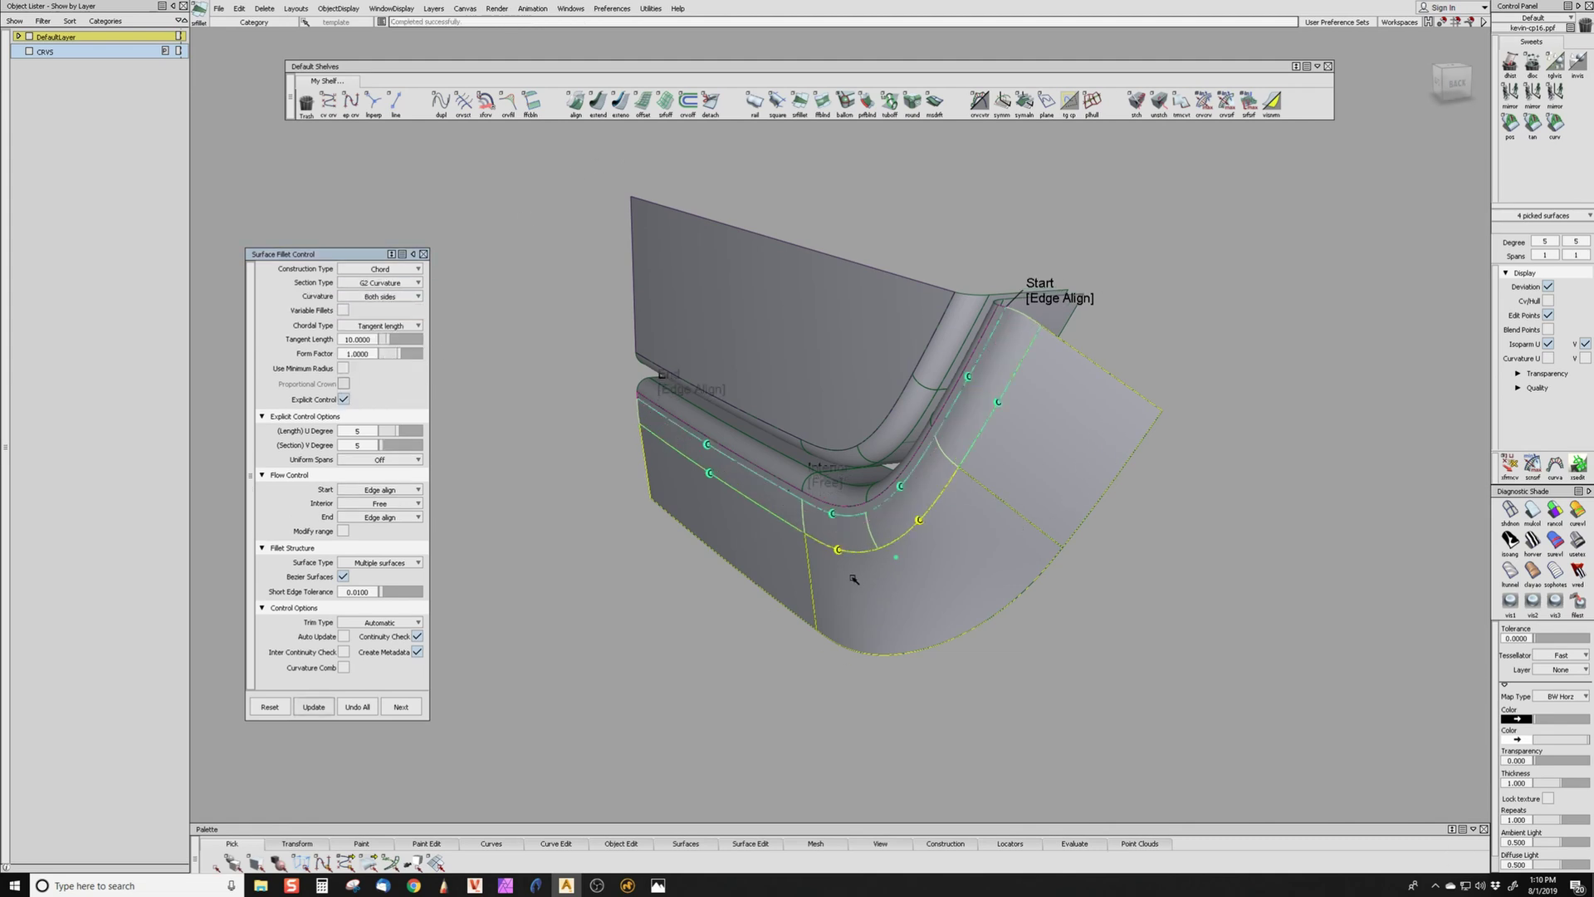
# - Inspect the highlight flow over the G2 fillet and gap from several angles, with surface edges shown and hidden
pyautogui.keyDown('alt'); pyautogui.keyDown('shift'); pyautogui.moveTo(723, 513); pyautogui.dragTo(757, 559); pyautogui.keyUp('shift'); pyautogui.keyUp('alt')
pyautogui.keyDown('ctrl'); pyautogui.keyDown('shift'); pyautogui.moveTo(925, 597); pyautogui.dragTo(986, 345); pyautogui.keyUp('shift'); pyautogui.keyUp('ctrl')
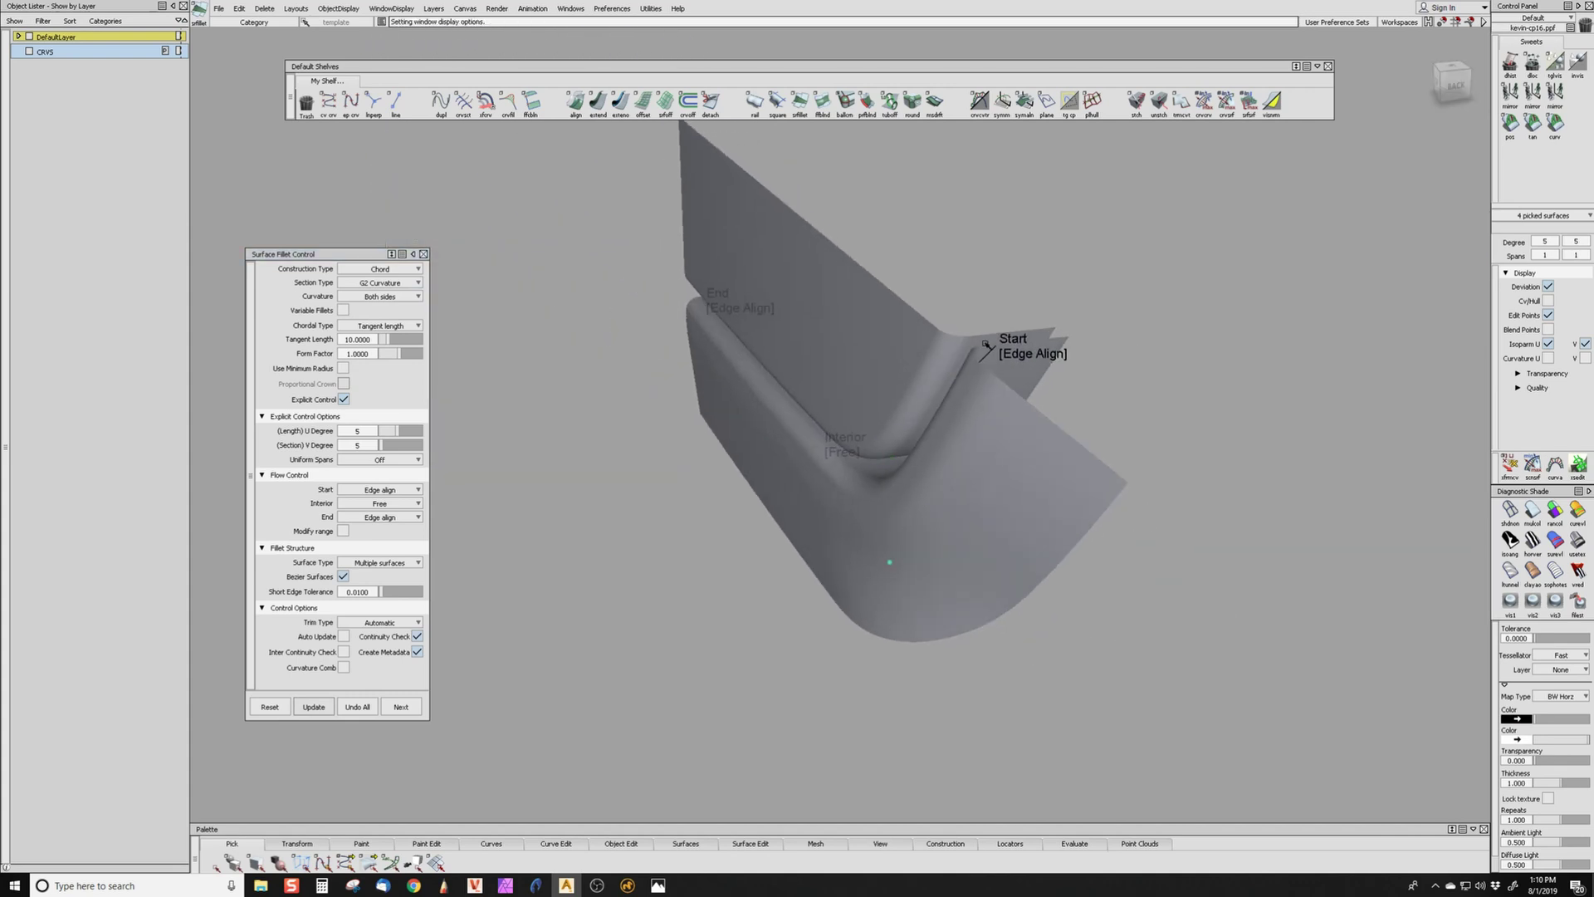
pyautogui.keyDown('alt'); pyautogui.keyDown('shift'); pyautogui.moveTo(1081, 491); pyautogui.dragTo(925, 544, button='right'); pyautogui.keyUp('shift'); pyautogui.keyUp('alt')
pyautogui.keyDown('alt'); pyautogui.keyDown('shift'); pyautogui.moveTo(925, 544); pyautogui.dragTo(1399, 409); pyautogui.keyUp('shift'); pyautogui.keyUp('alt')
pyautogui.keyDown('alt'); pyautogui.keyDown('shift'); pyautogui.moveTo(1399, 408); pyautogui.dragTo(1127, 326, button='right'); pyautogui.keyUp('shift'); pyautogui.keyUp('alt')
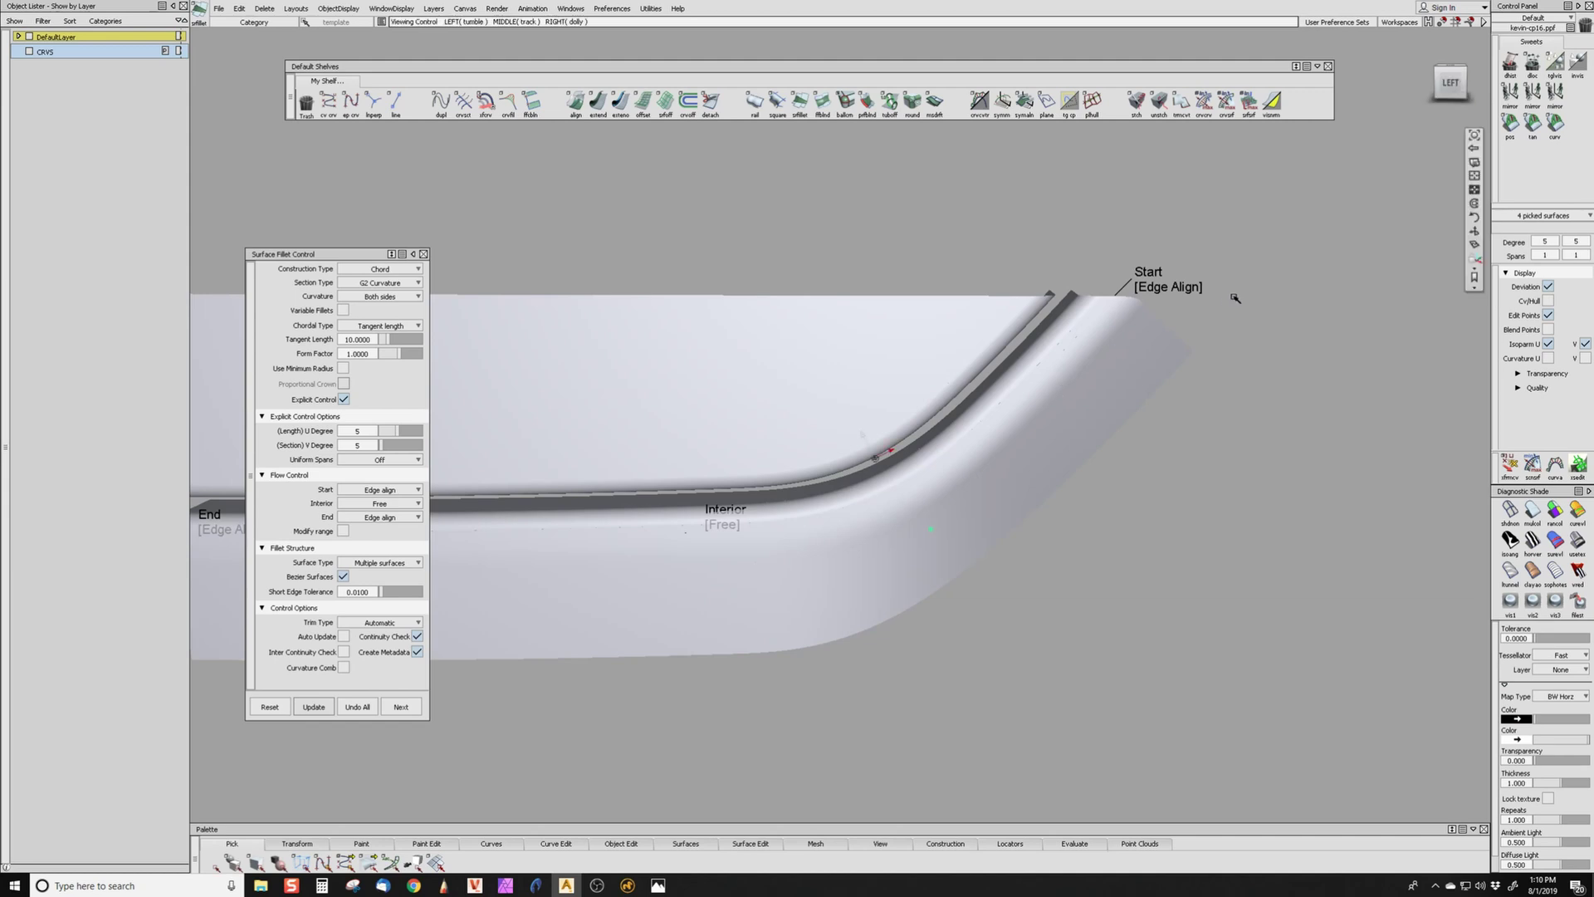
pyautogui.keyDown('alt'); pyautogui.keyDown('shift'); pyautogui.moveTo(1235, 296); pyautogui.dragTo(1025, 330); pyautogui.keyUp('shift'); pyautogui.keyUp('alt')
pyautogui.keyDown('ctrl'); pyautogui.keyDown('shift'); pyautogui.moveTo(1025, 331); pyautogui.dragTo(1093, 413); pyautogui.keyUp('shift'); pyautogui.keyUp('ctrl')
pyautogui.moveTo(1030, 413)
pyautogui.keyDown('alt'); pyautogui.keyDown('shift'); pyautogui.mouseDown(button='right')
pyautogui.moveTo(1064, 365)
pyautogui.moveTo(1131, 463)
pyautogui.mouseUp(button='right'); pyautogui.keyUp('shift'); pyautogui.keyUp('alt')
pyautogui.keyDown('alt'); pyautogui.keyDown('shift'); pyautogui.moveTo(1132, 462); pyautogui.dragTo(886, 516); pyautogui.keyUp('shift'); pyautogui.keyUp('alt')
pyautogui.keyDown('ctrl'); pyautogui.keyDown('shift'); pyautogui.moveTo(767, 595); pyautogui.dragTo(771, 388); pyautogui.keyUp('shift'); pyautogui.keyUp('ctrl')
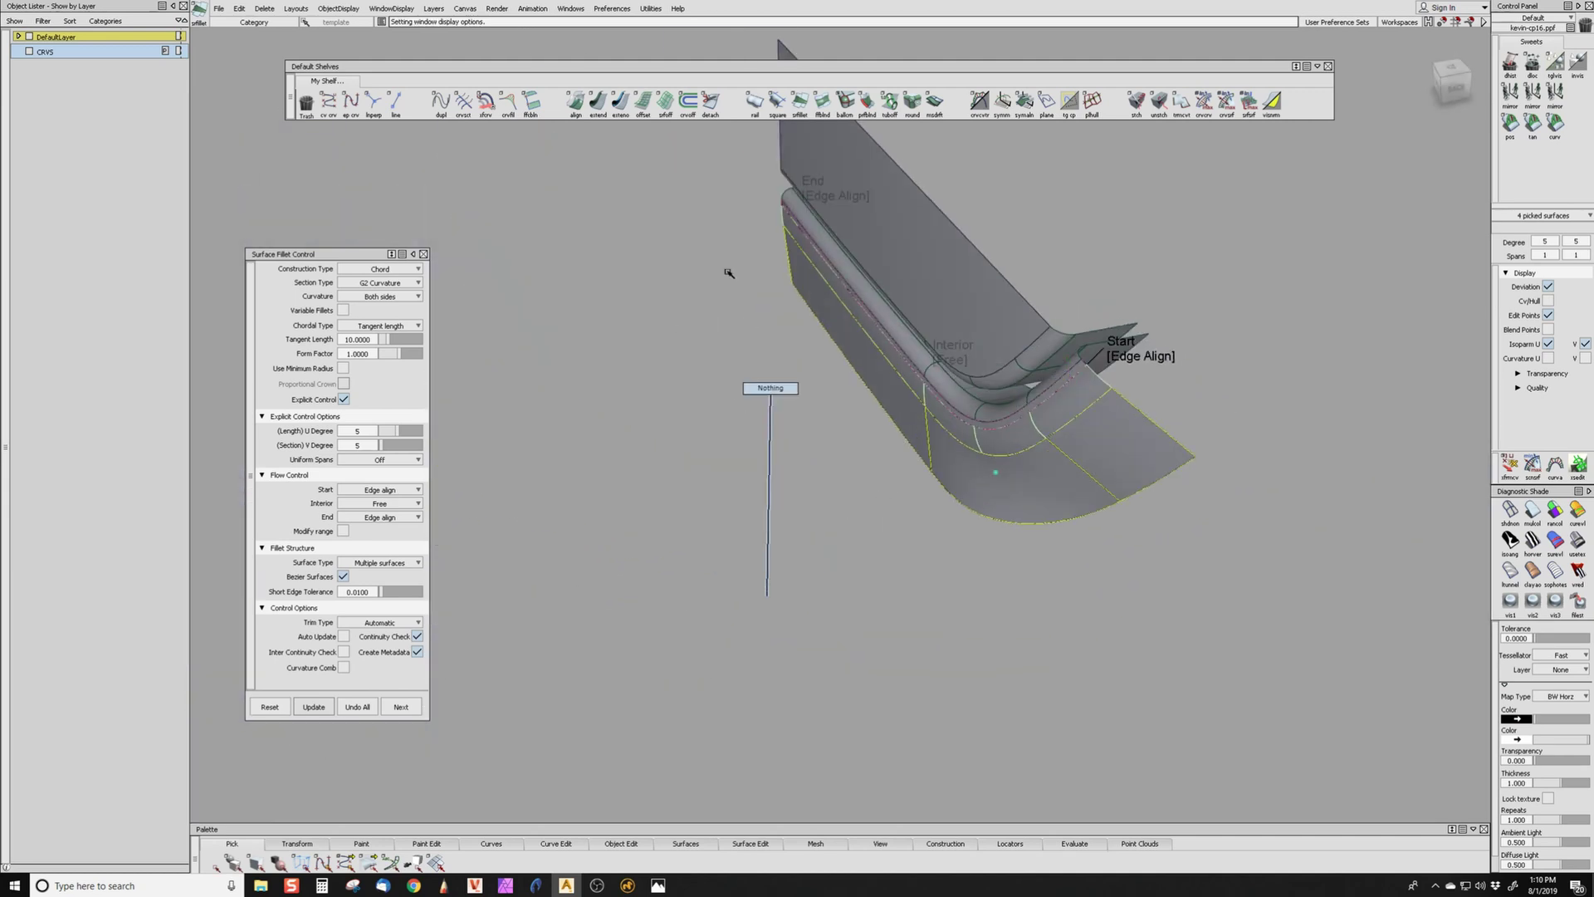
pyautogui.keyDown('ctrl'); pyautogui.keyDown('shift'); pyautogui.moveTo(728, 273); pyautogui.dragTo(882, 459); pyautogui.keyUp('shift'); pyautogui.keyUp('ctrl')
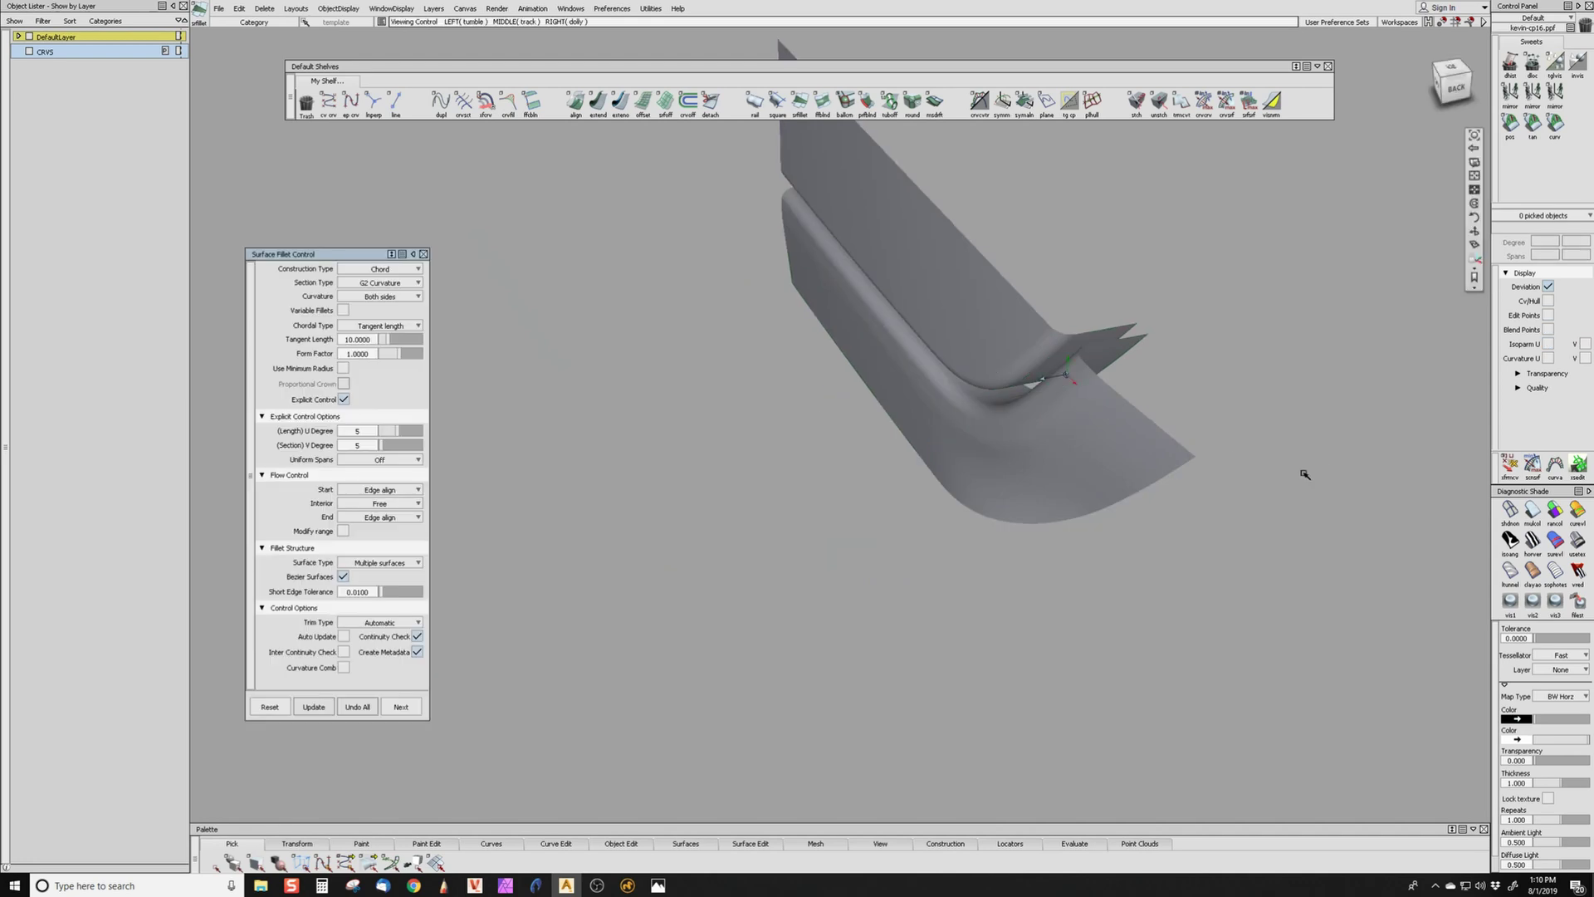
pyautogui.moveTo(1302, 473)
pyautogui.keyDown('alt'); pyautogui.keyDown('shift'); pyautogui.mouseDown()
pyautogui.moveTo(1079, 415)
pyautogui.moveTo(1060, 315)
pyautogui.moveTo(946, 562)
pyautogui.moveTo(1195, 605)
pyautogui.moveTo(1138, 670)
pyautogui.moveTo(935, 774)
pyautogui.mouseUp(); pyautogui.keyUp('shift'); pyautogui.keyUp('alt')
pyautogui.keyDown('ctrl'); pyautogui.keyDown('shift'); pyautogui.moveTo(872, 531); pyautogui.dragTo(928, 634, button='right'); pyautogui.keyUp('shift'); pyautogui.keyUp('ctrl')
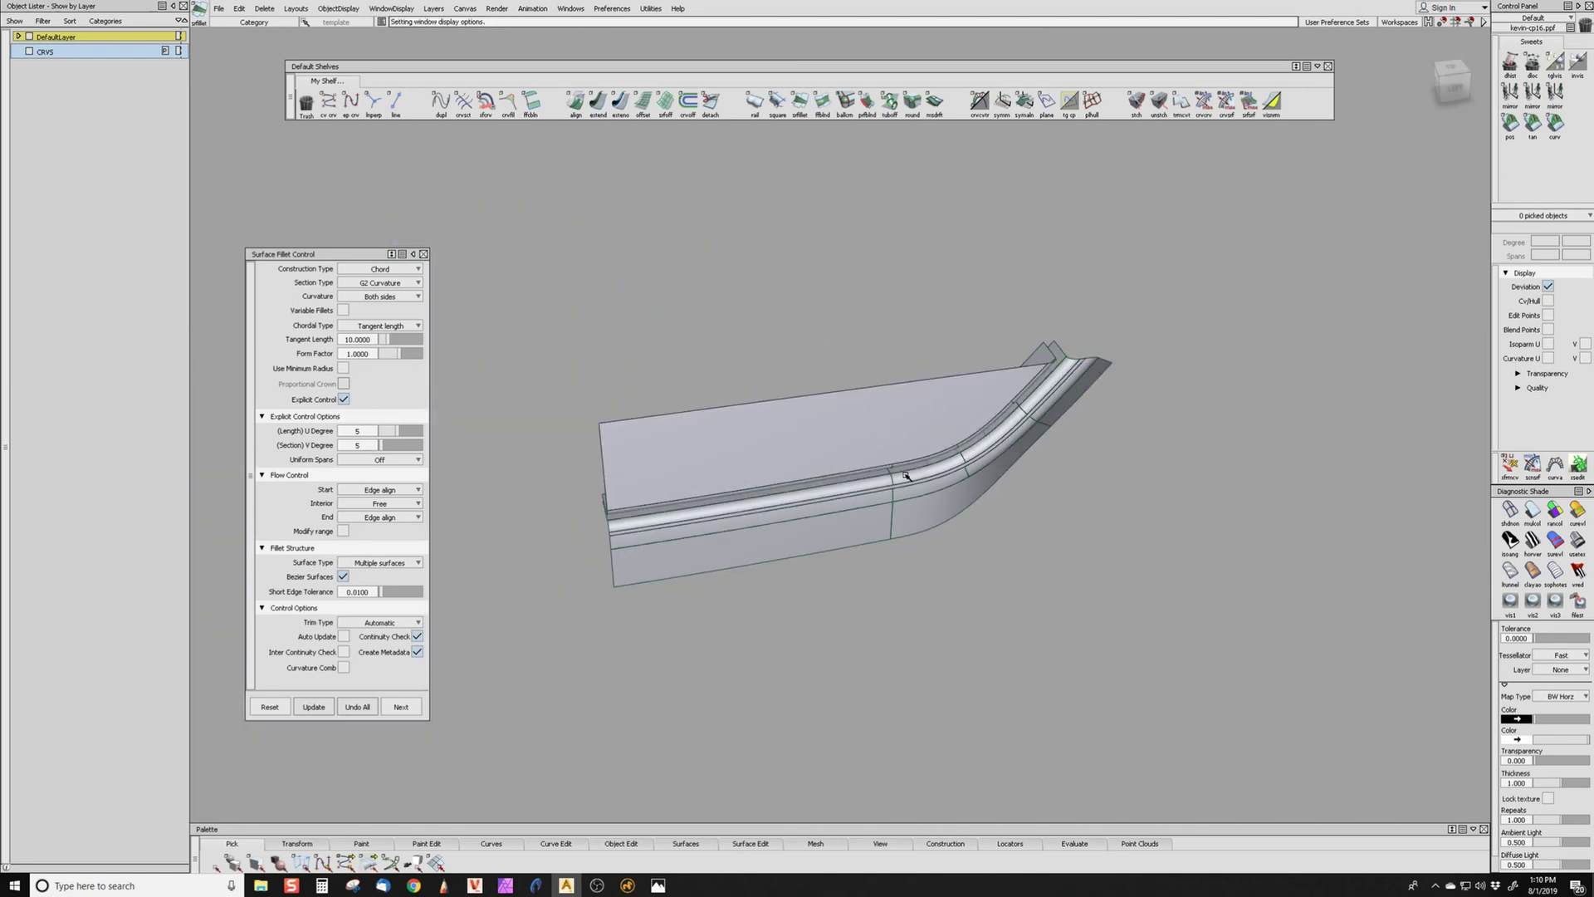
pyautogui.keyDown('ctrl'); pyautogui.keyDown('shift'); pyautogui.moveTo(1130, 523); pyautogui.dragTo(1124, 384); pyautogui.keyUp('shift'); pyautogui.keyUp('ctrl')
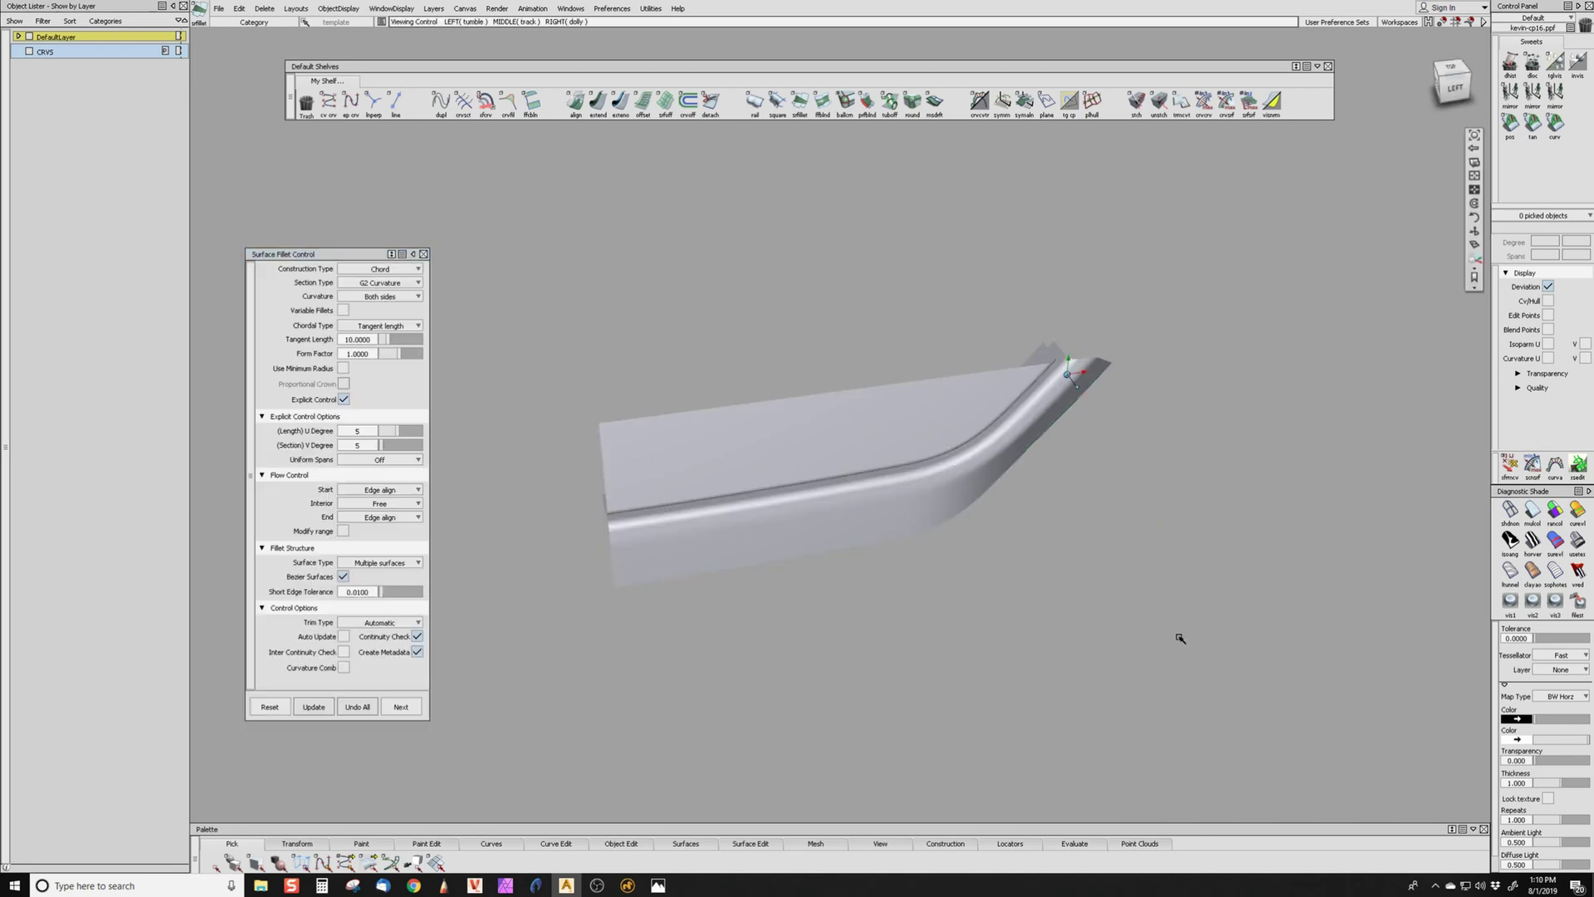
pyautogui.keyDown('alt'); pyautogui.keyDown('shift'); pyautogui.moveTo(1180, 638); pyautogui.dragTo(1292, 516); pyautogui.keyUp('shift'); pyautogui.keyUp('alt')
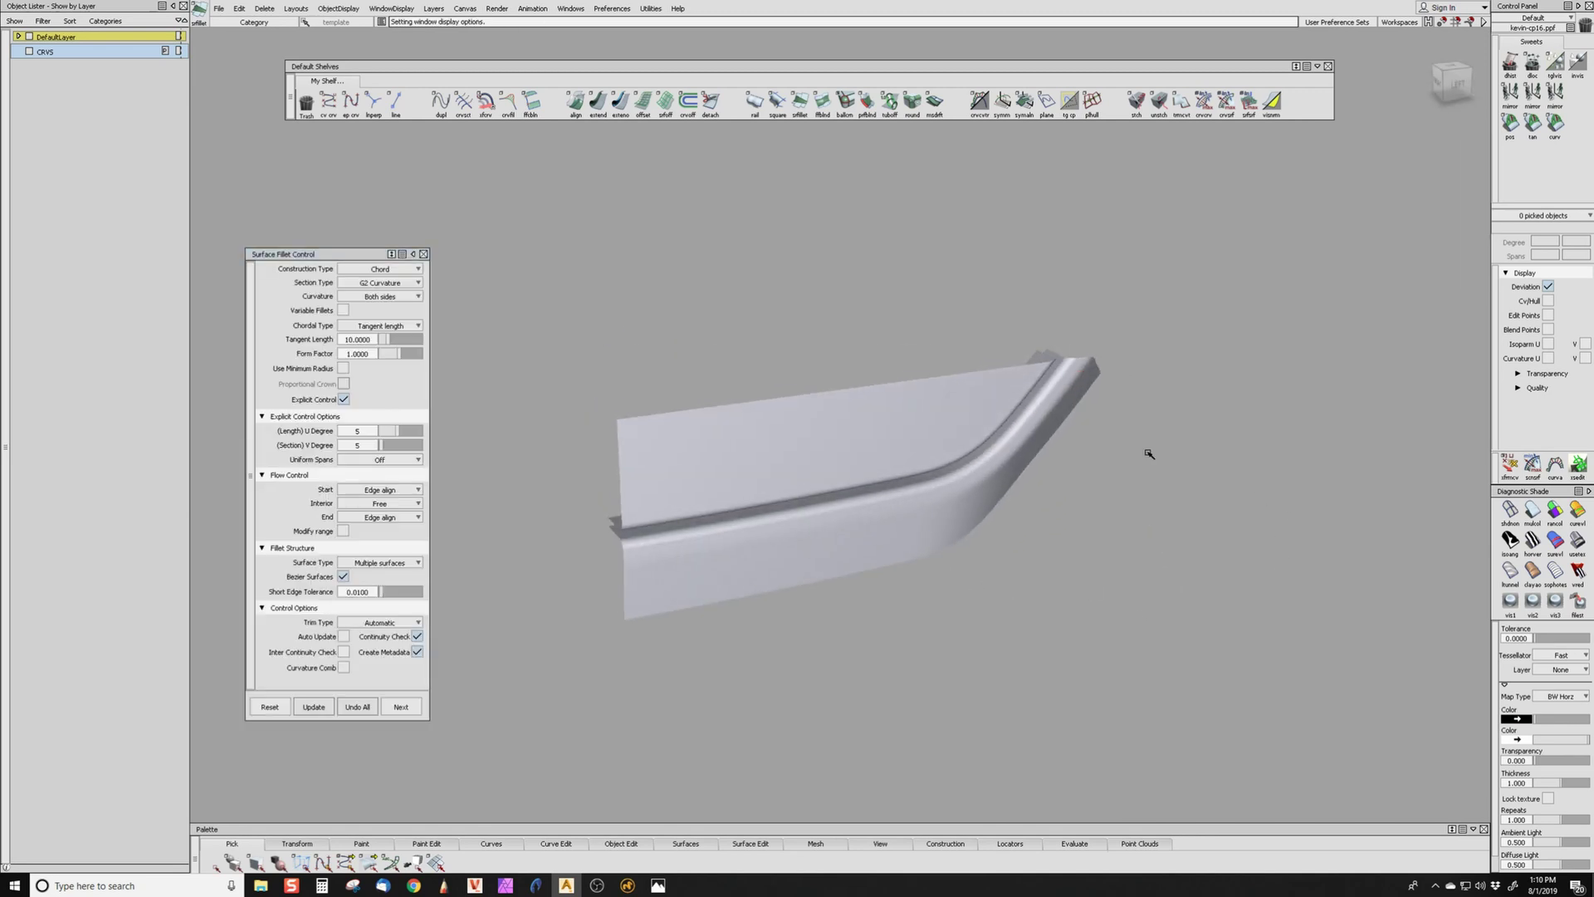
# - Switch to Photos to view Fillet Example.png, return to Alias and view the panels from the side
pyautogui.click(661, 884)
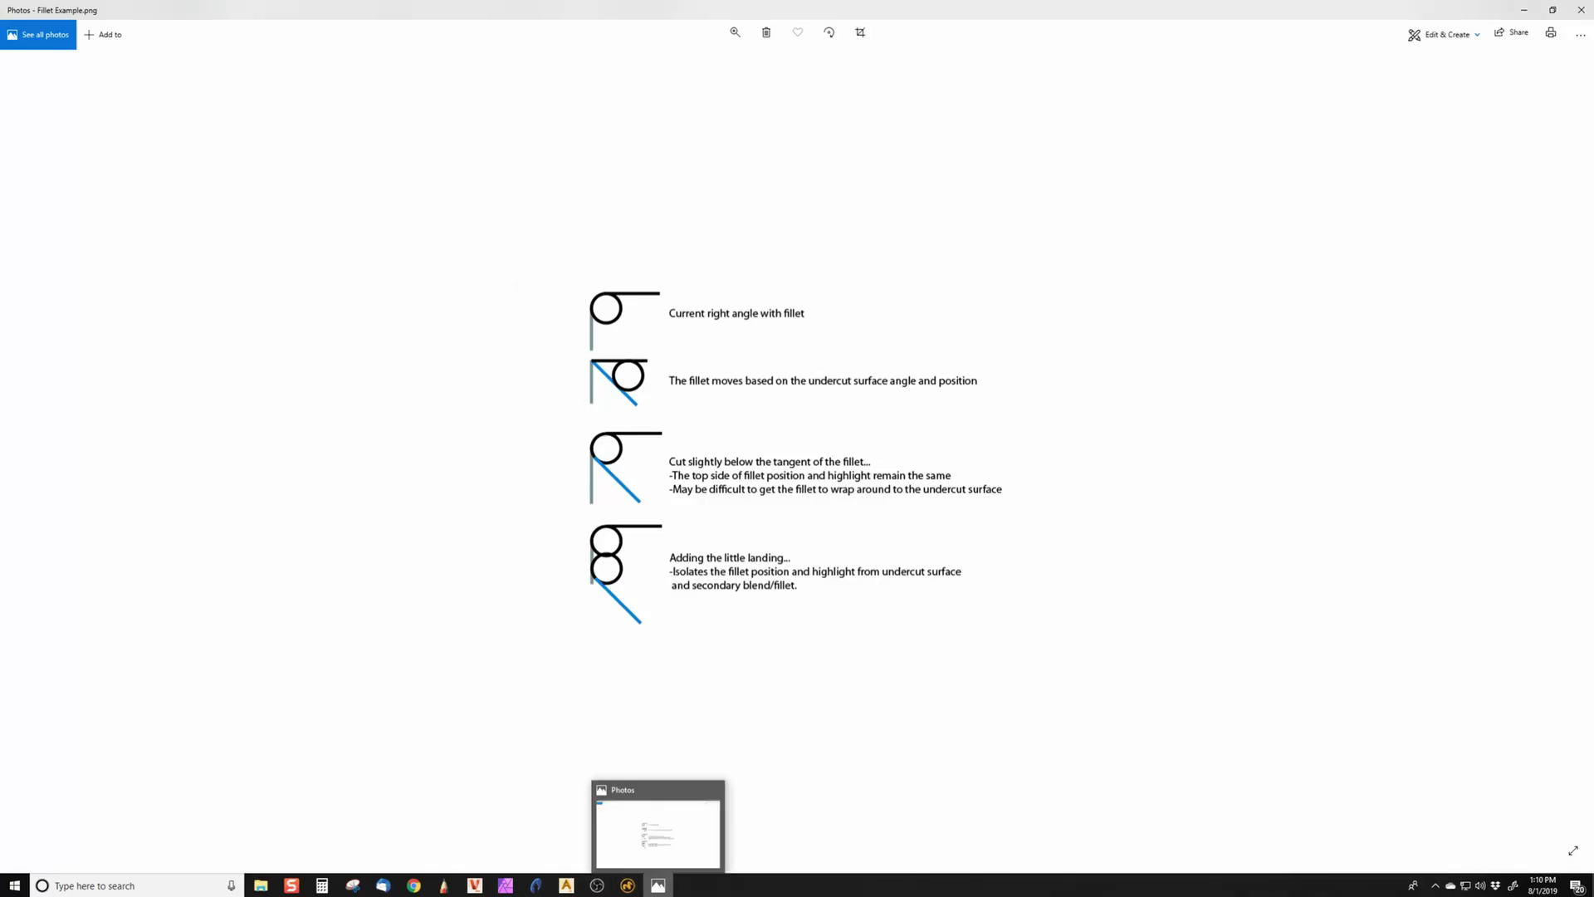
pyautogui.click(659, 885)
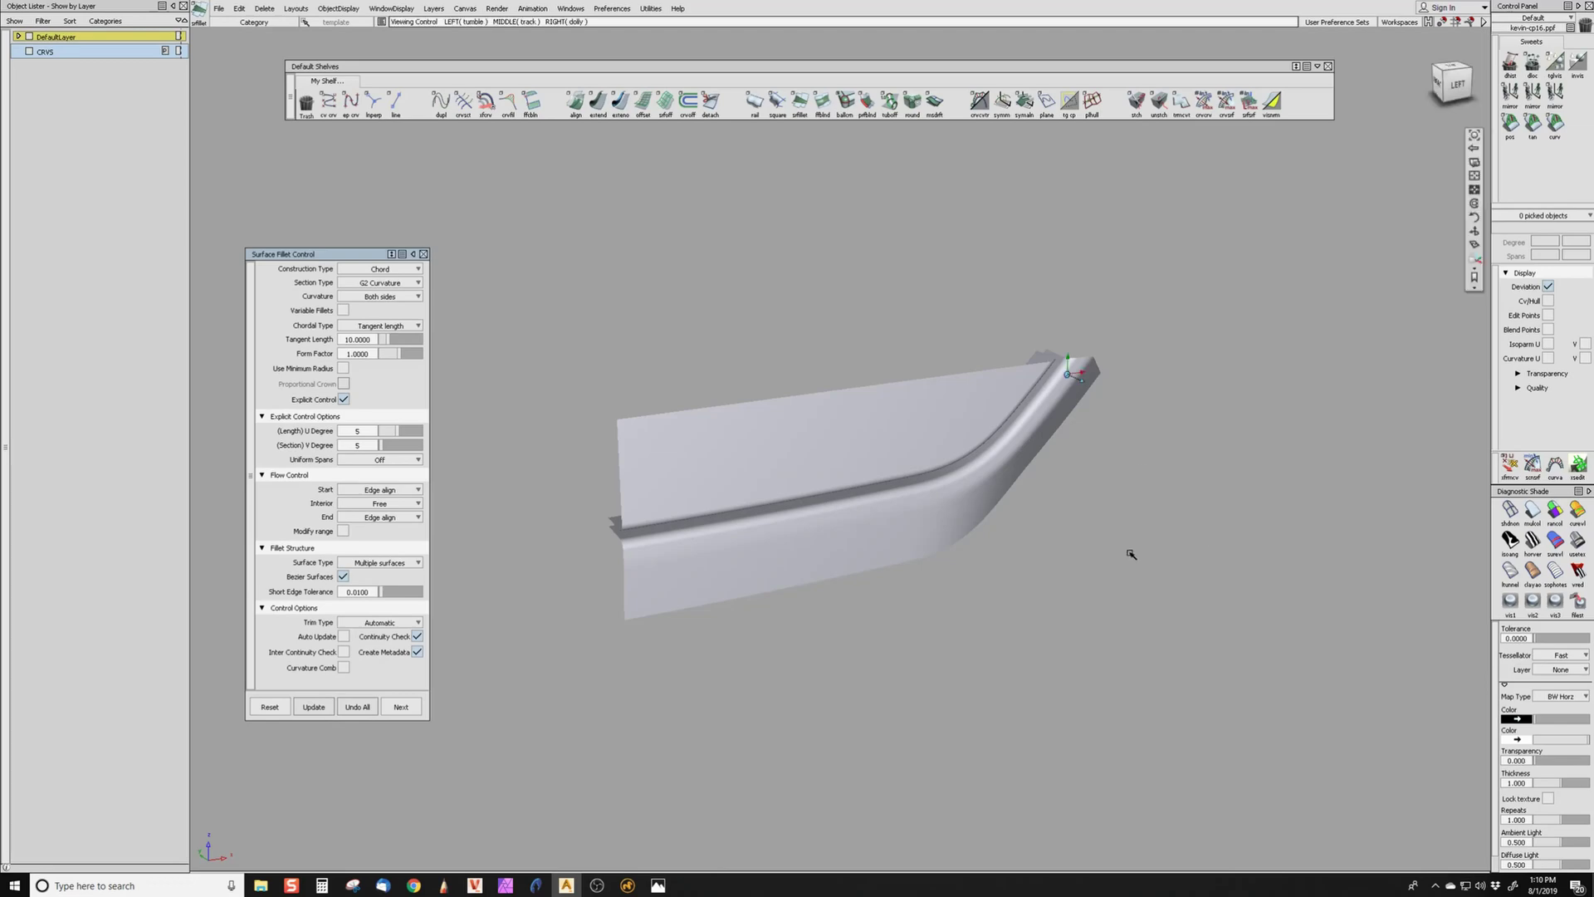
pyautogui.keyDown('alt'); pyautogui.keyDown('shift'); pyautogui.moveTo(1125, 631); pyautogui.dragTo(975, 570); pyautogui.keyUp('shift'); pyautogui.keyUp('alt')
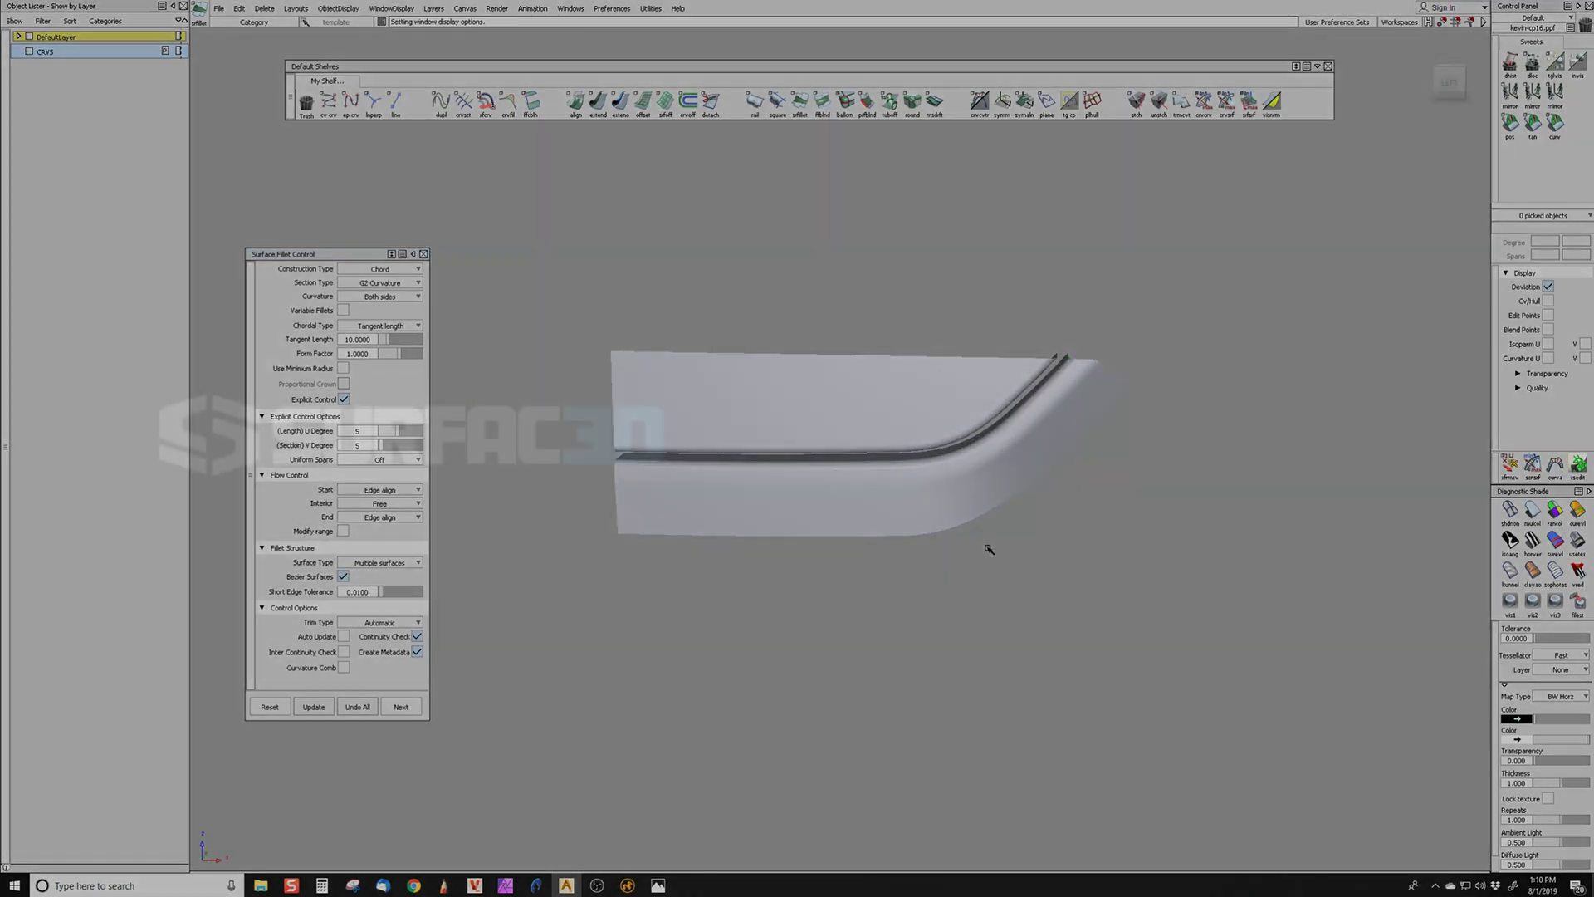